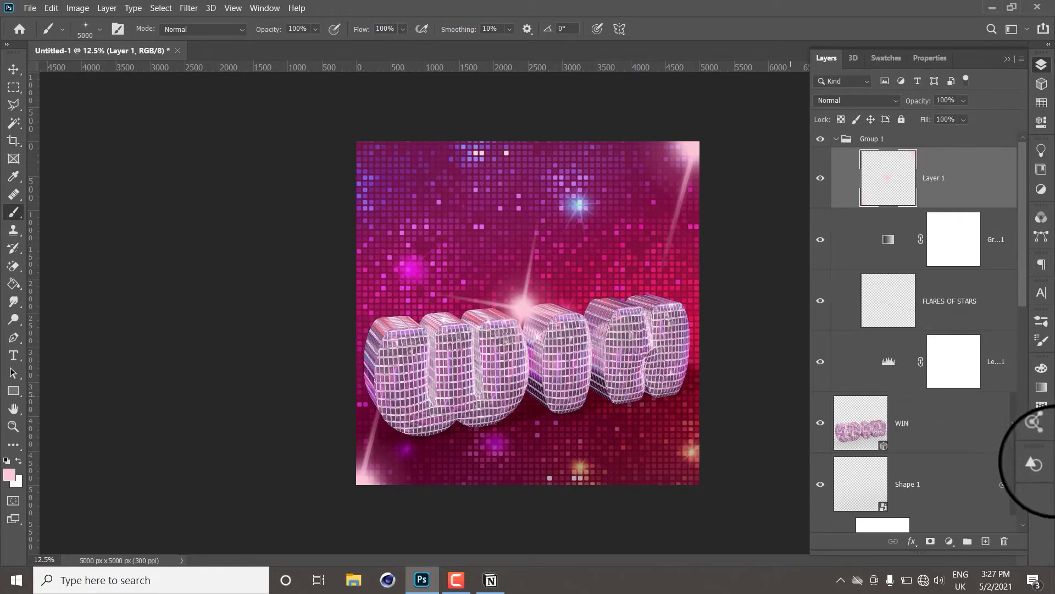
Stamp a pink flare sparkle on a new layer near the lower-right WIN letters, then move that layer down the stack
{"action": "left_click", "coordinate": [985, 543]}
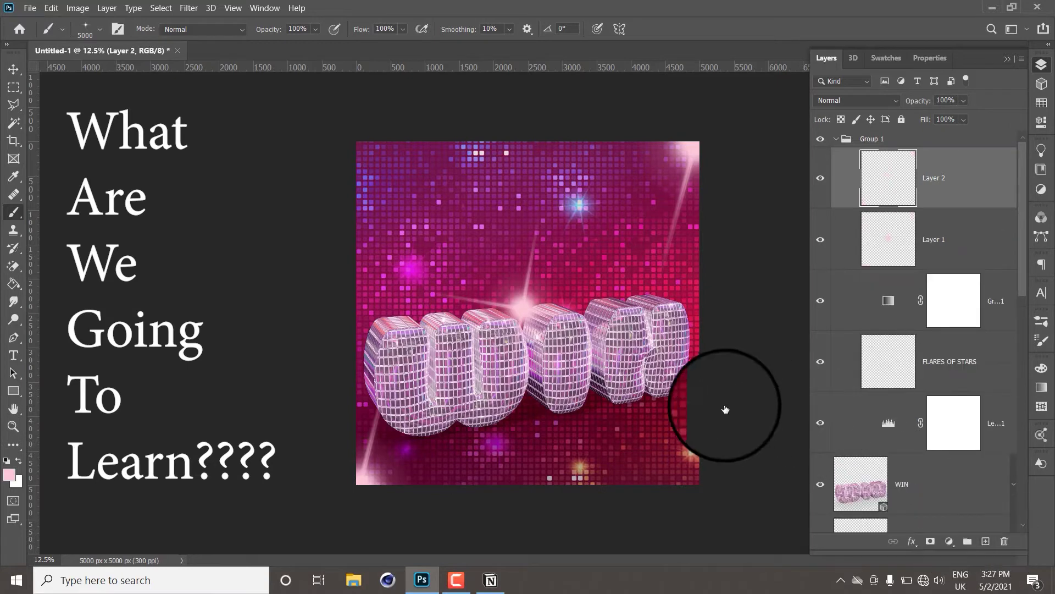
{"action": "left_click", "coordinate": [680, 392]}
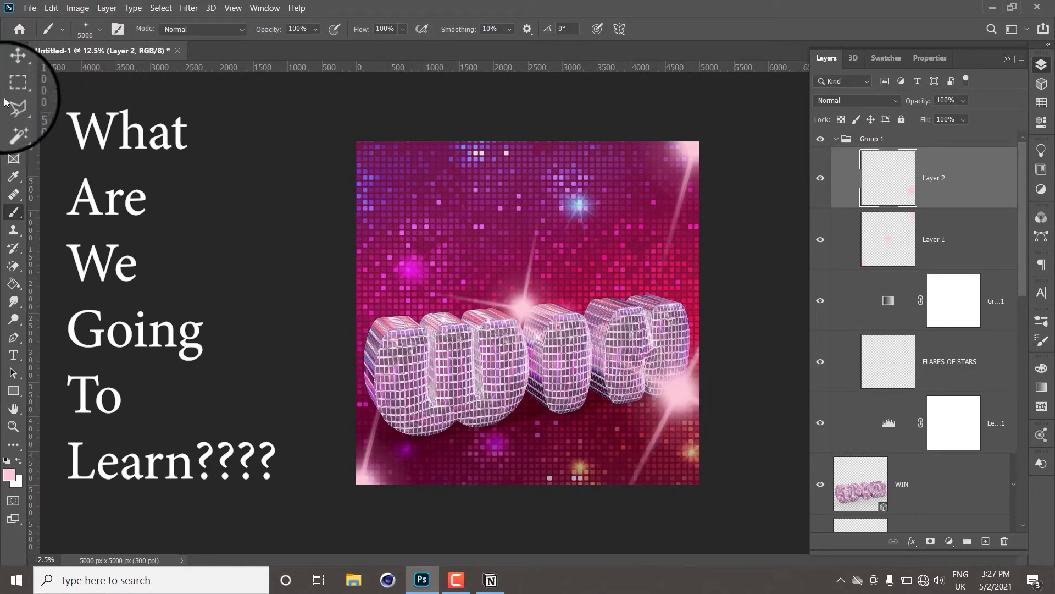
{"action": "left_click", "coordinate": [14, 69]}
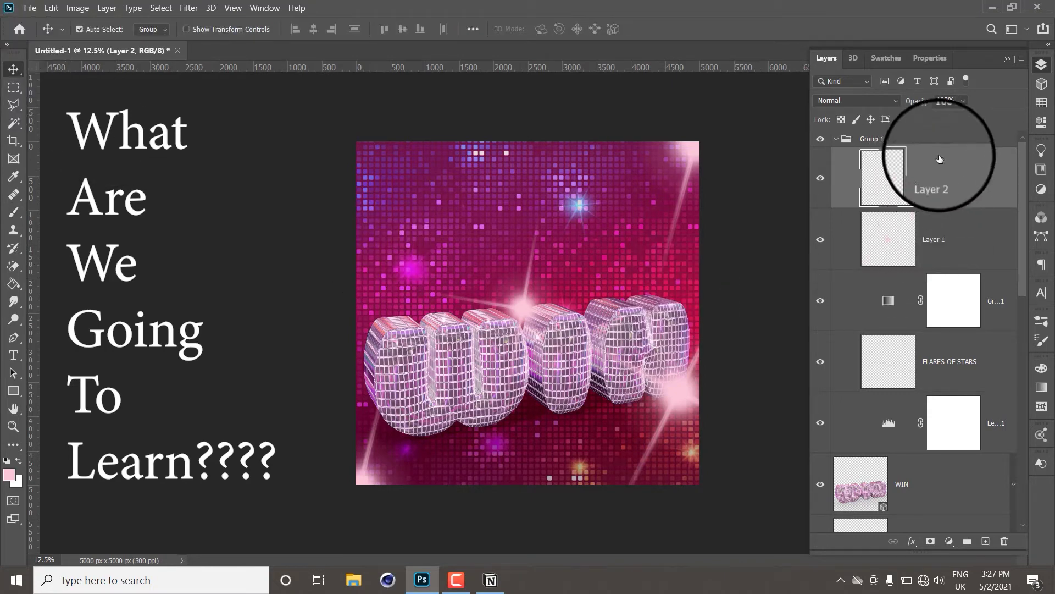
{"action": "mouse_move", "coordinate": [935, 165]}
{"action": "left_mouse_down"}
{"action": "mouse_move", "coordinate": [931, 485]}
{"action": "mouse_move", "coordinate": [921, 519]}
{"action": "left_mouse_up"}
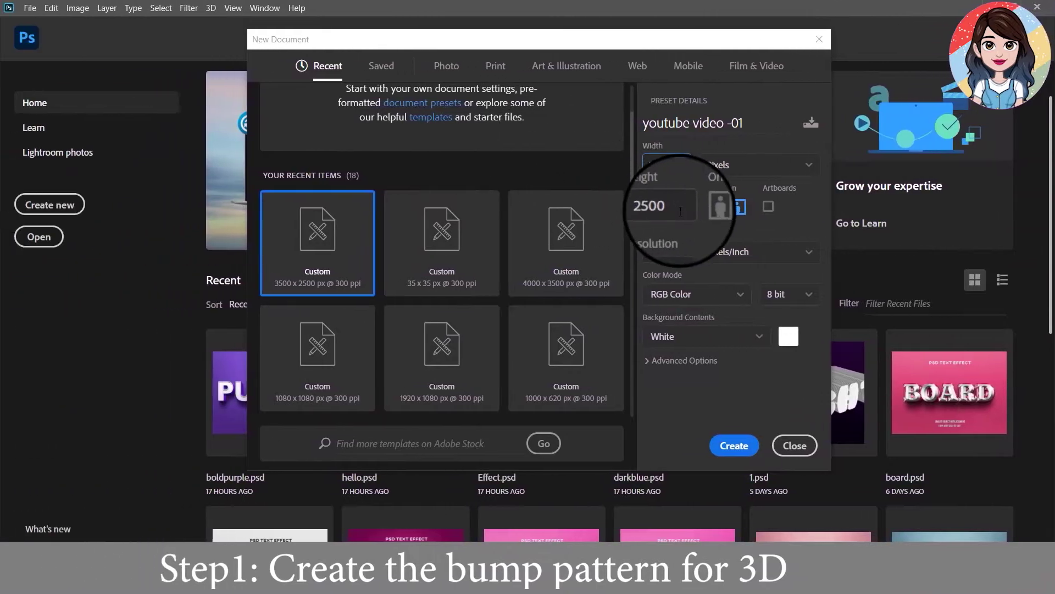
Enter 35 px for the height and create the 35 × 35 px, 300 ppi document
{"action": "double_click", "coordinate": [680, 211]}
{"action": "type", "text": "35"}
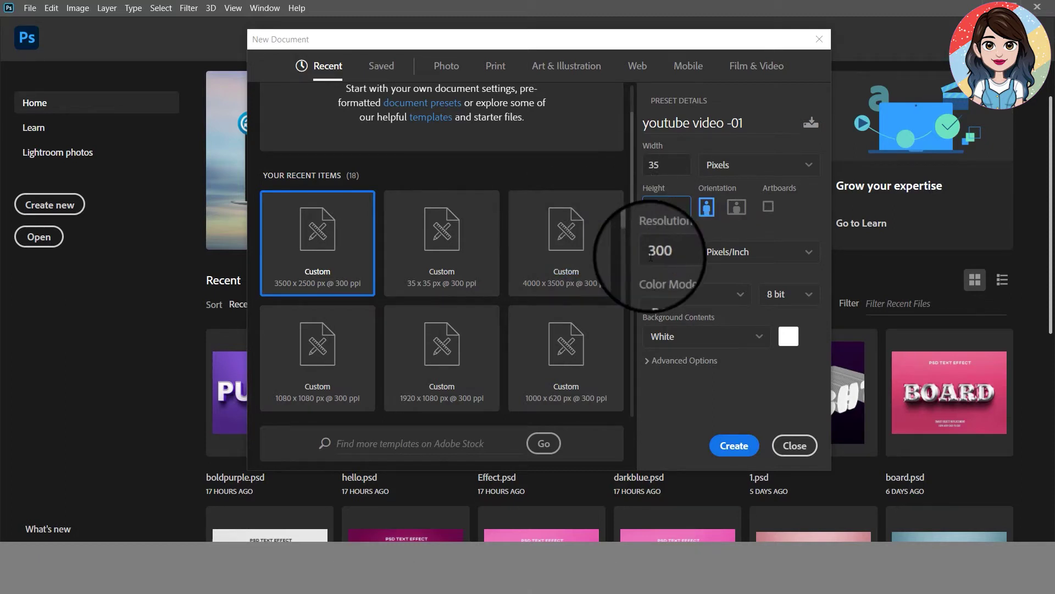
{"action": "left_click", "coordinate": [742, 445]}
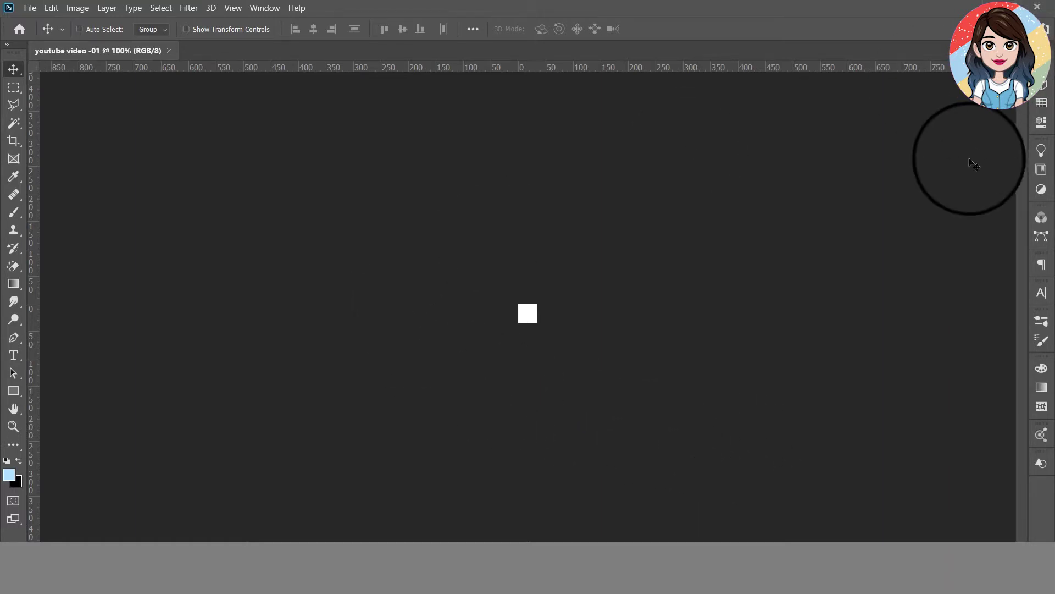
Zoom in and draw a rectangle shape covering the canvas
{"action": "scroll", "coordinate": [595, 372], "scroll_direction": "up", "scroll_amount": 2}
{"action": "scroll", "coordinate": [531, 301], "scroll_direction": "up", "scroll_amount": 2}
{"action": "scroll", "coordinate": [541, 360], "scroll_direction": "up", "scroll_amount": 1}
{"action": "scroll", "coordinate": [541, 363], "scroll_direction": "up", "scroll_amount": 3}
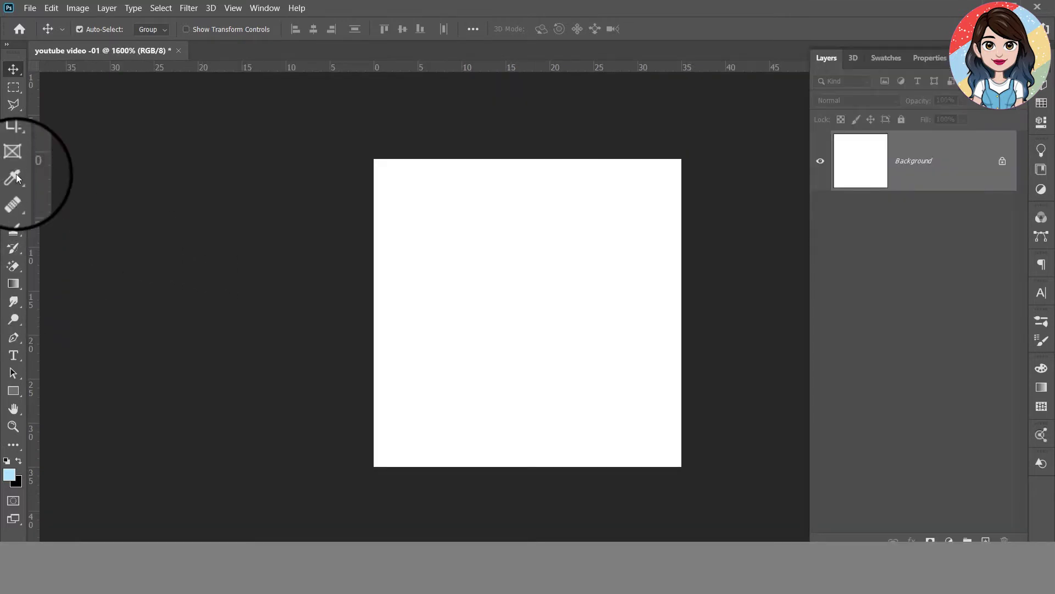
{"action": "left_click", "coordinate": [13, 390]}
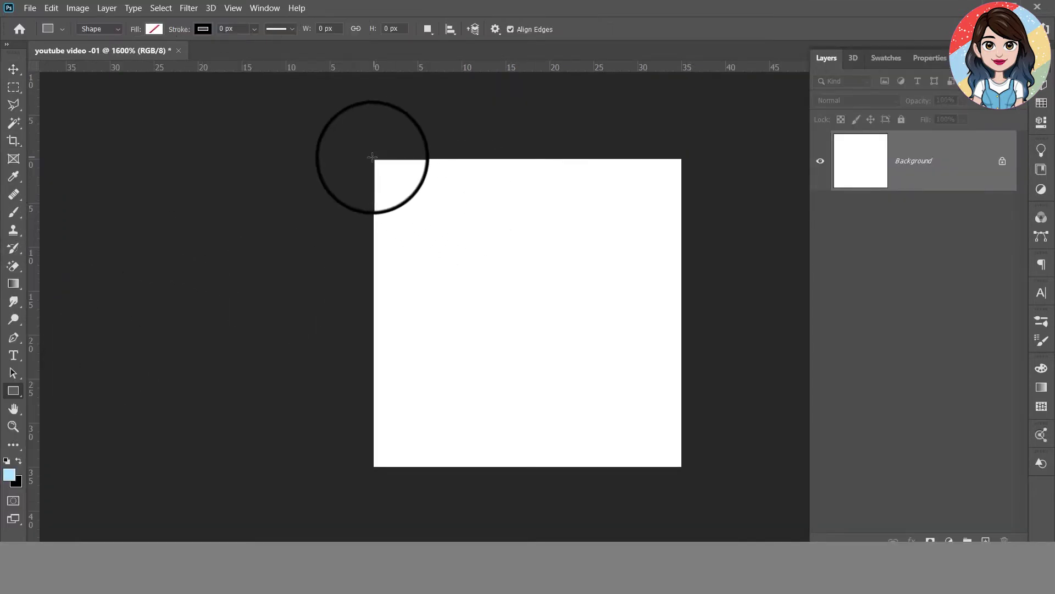
{"action": "left_click_drag", "start_coordinate": [374, 159], "coordinate": [688, 473]}
{"action": "key", "text": "ctrl+z"}
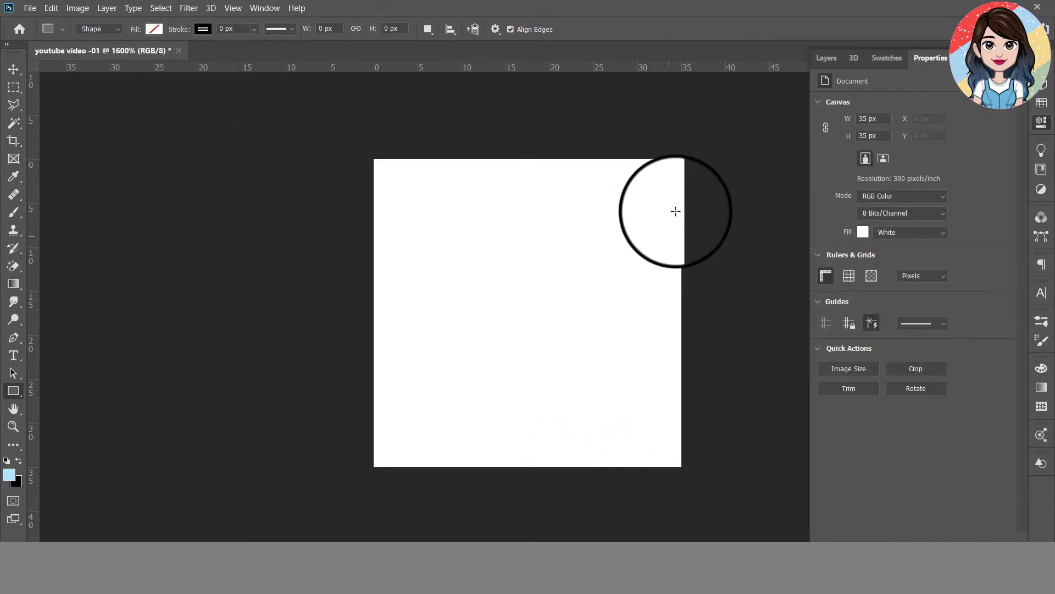
{"action": "left_click_drag", "start_coordinate": [682, 158], "coordinate": [372, 465]}
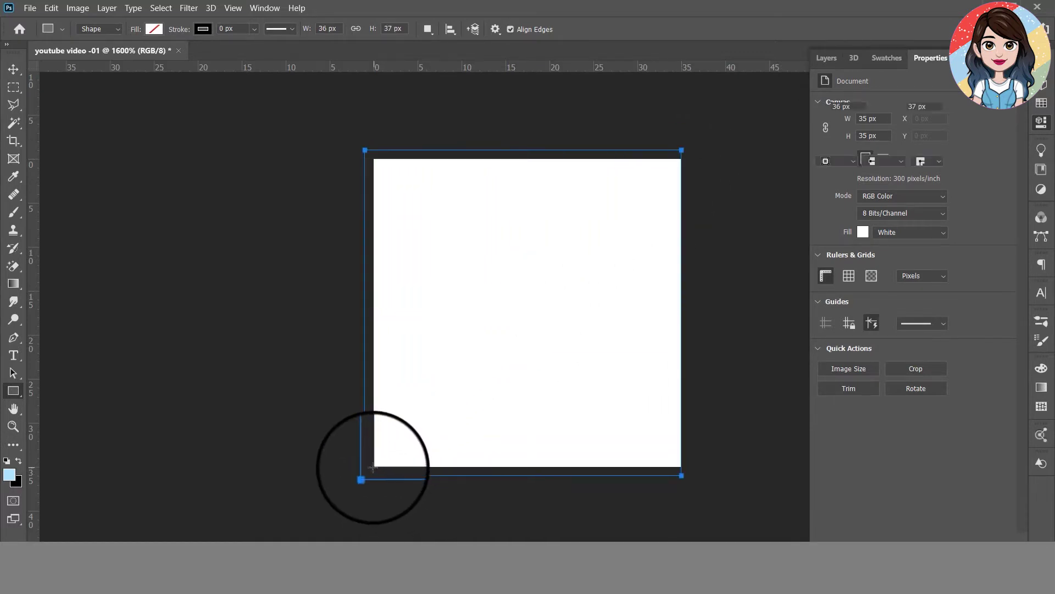
Size the rectangle to 35 × 35 px at position X 0, Y 0
{"action": "left_click", "coordinate": [849, 106]}
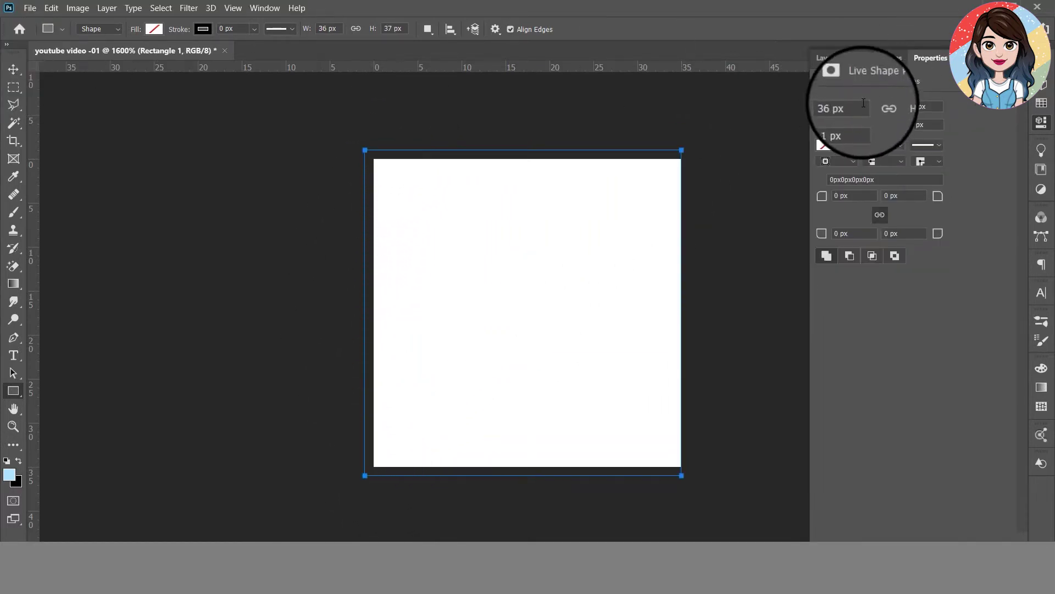
{"action": "type", "text": "35"}
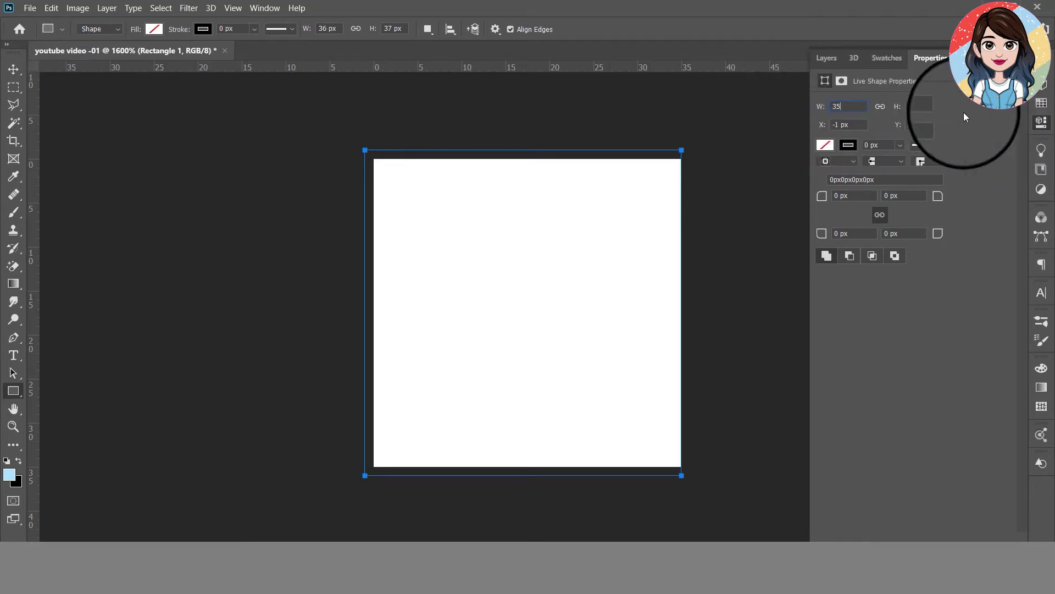
{"action": "left_click", "coordinate": [924, 106]}
{"action": "type", "text": "34"}
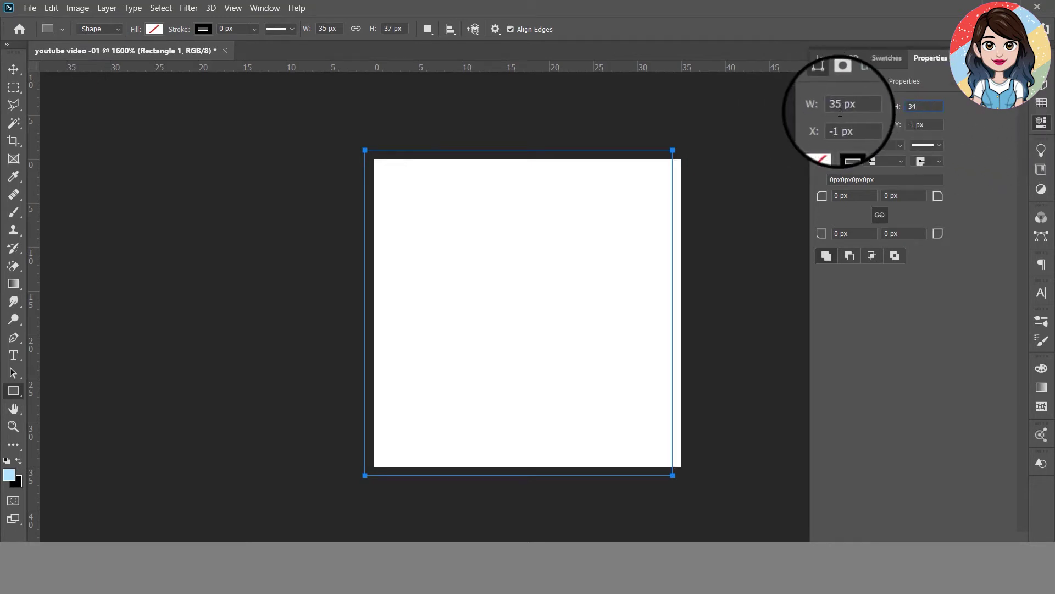
{"action": "type", "text": "5"}
{"action": "key", "text": "Tab"}
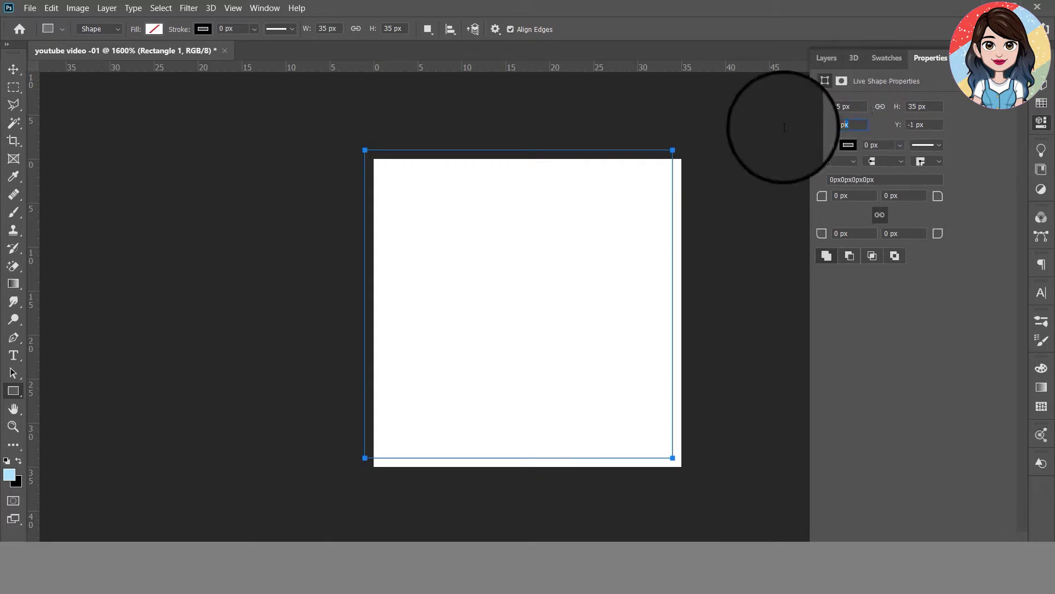
{"action": "type", "text": "0"}
{"action": "key", "text": "Tab"}
{"action": "type", "text": "0"}
{"action": "key", "text": "Tab"}
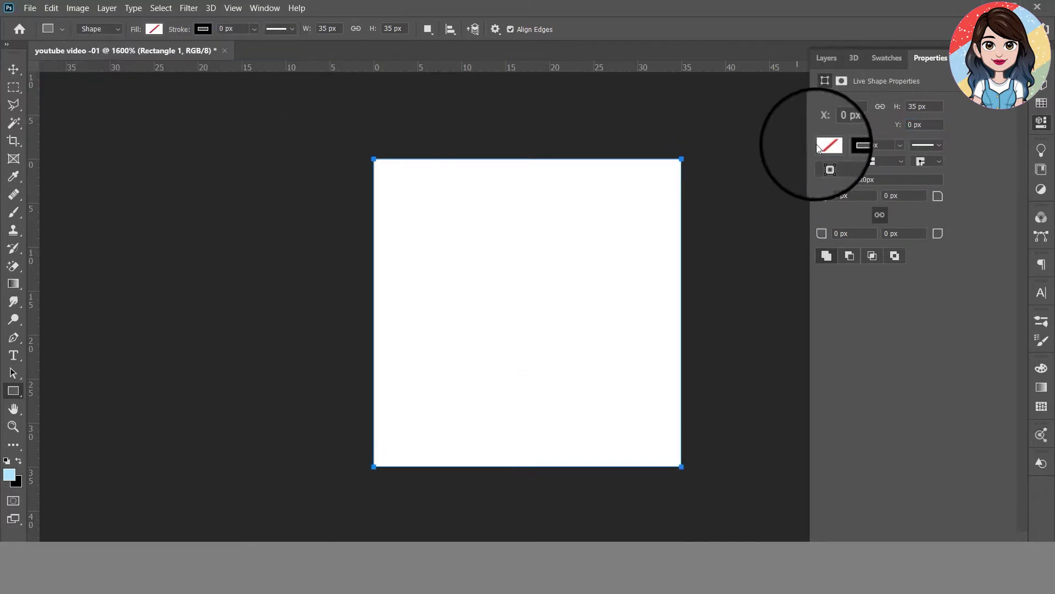
Remove the rectangle's stroke and fill it with near-black #020202
{"action": "left_click", "coordinate": [848, 144]}
{"action": "left_click", "coordinate": [832, 171]}
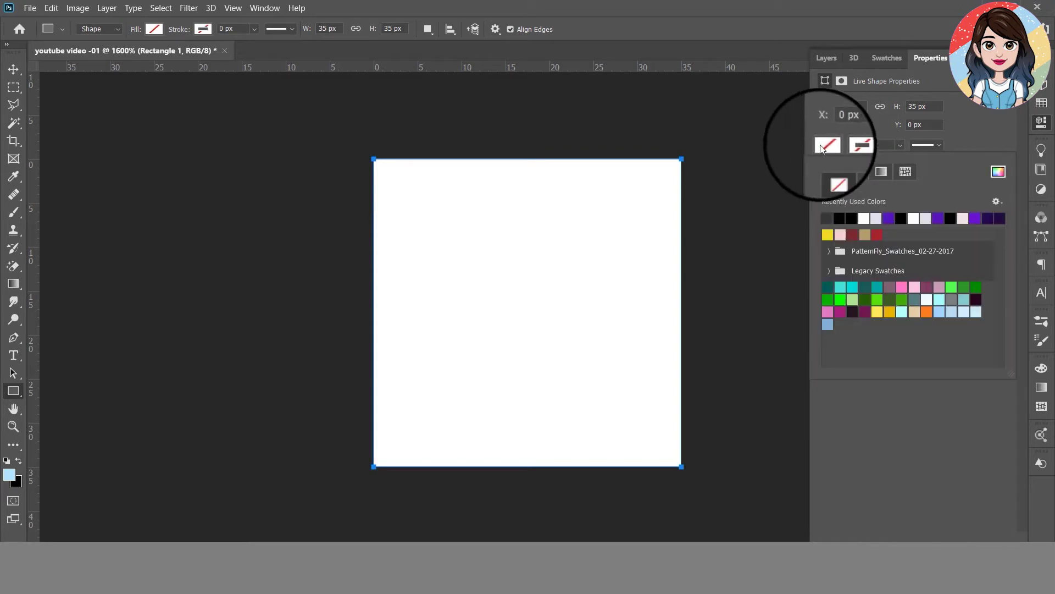
{"action": "left_click", "coordinate": [998, 171]}
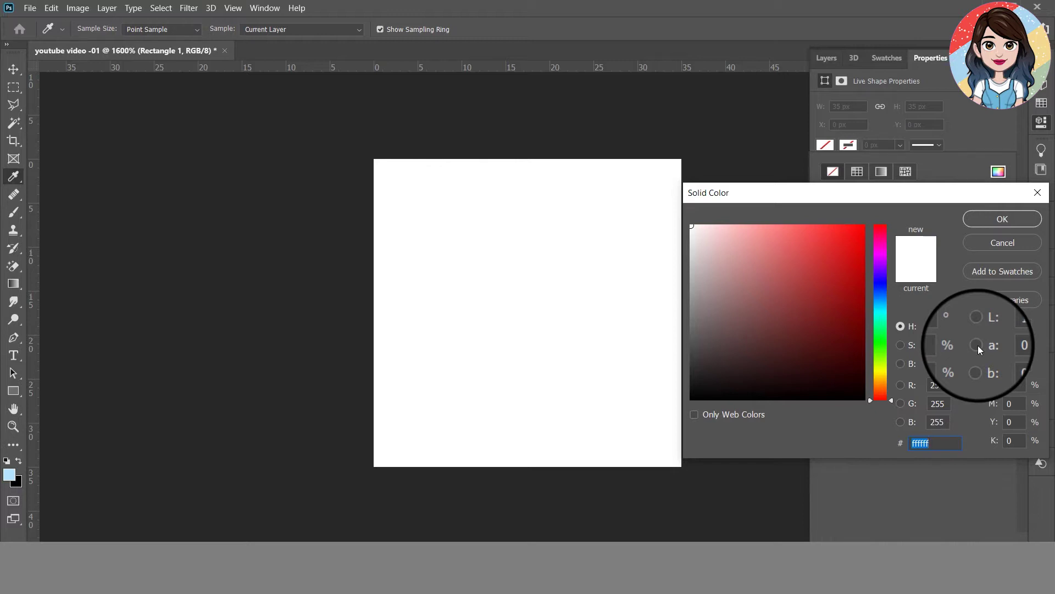
{"action": "type", "text": "0202"}
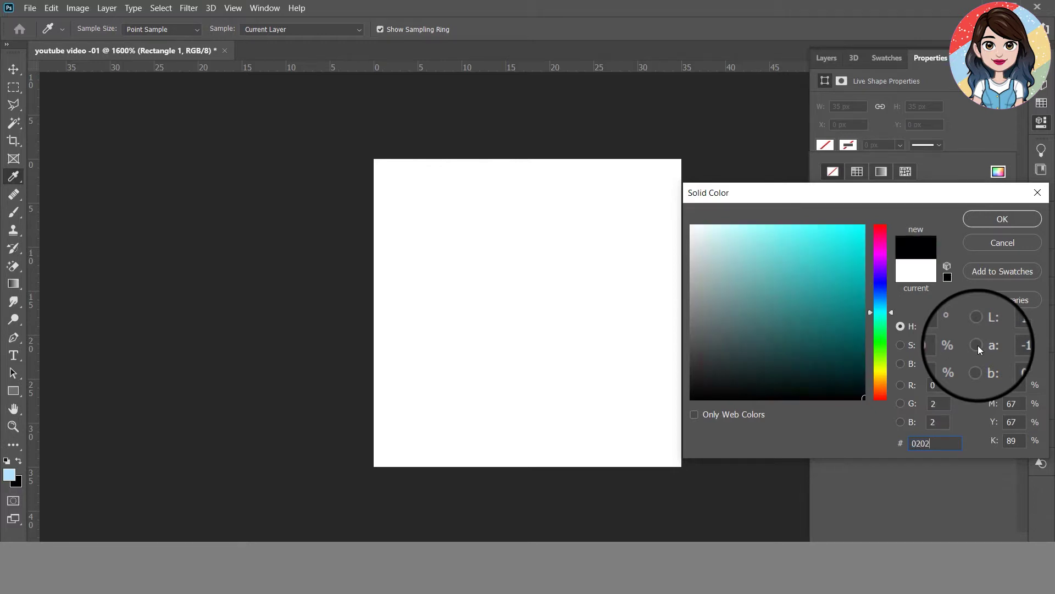
{"action": "type", "text": "02"}
{"action": "left_click", "coordinate": [1003, 219]}
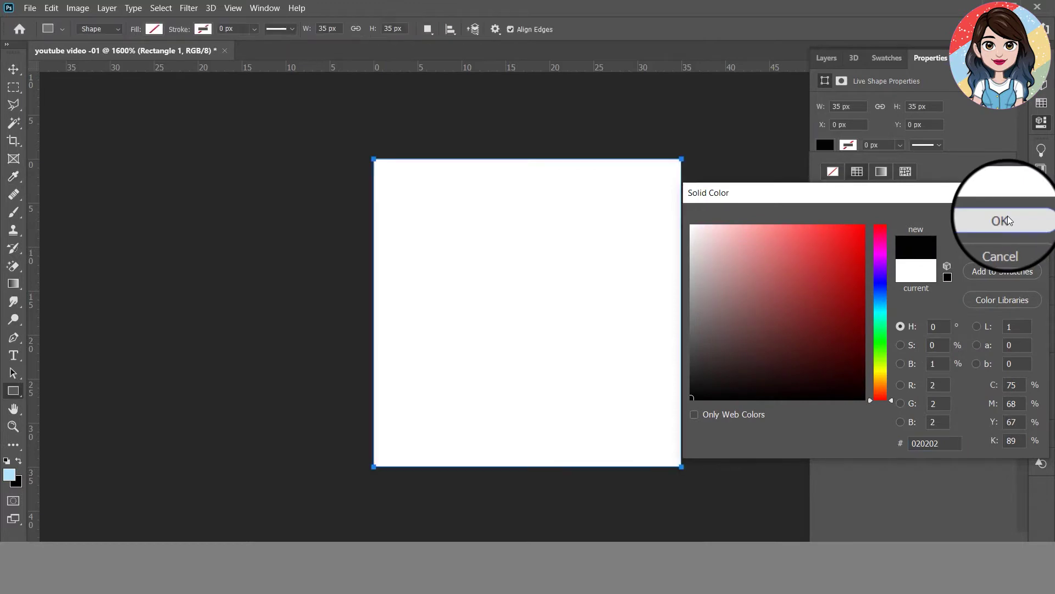
{"action": "left_click", "coordinate": [826, 57]}
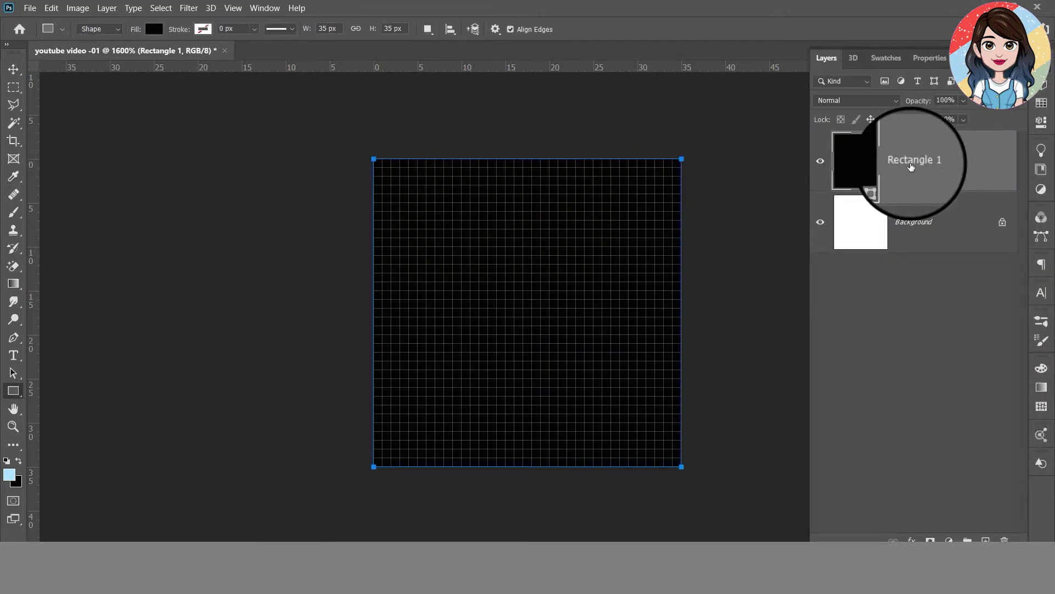
Duplicate Rectangle 1 and resize the copy to 33 × 33 px
{"action": "key", "text": "ctrl+j"}
{"action": "left_click", "coordinate": [1036, 126]}
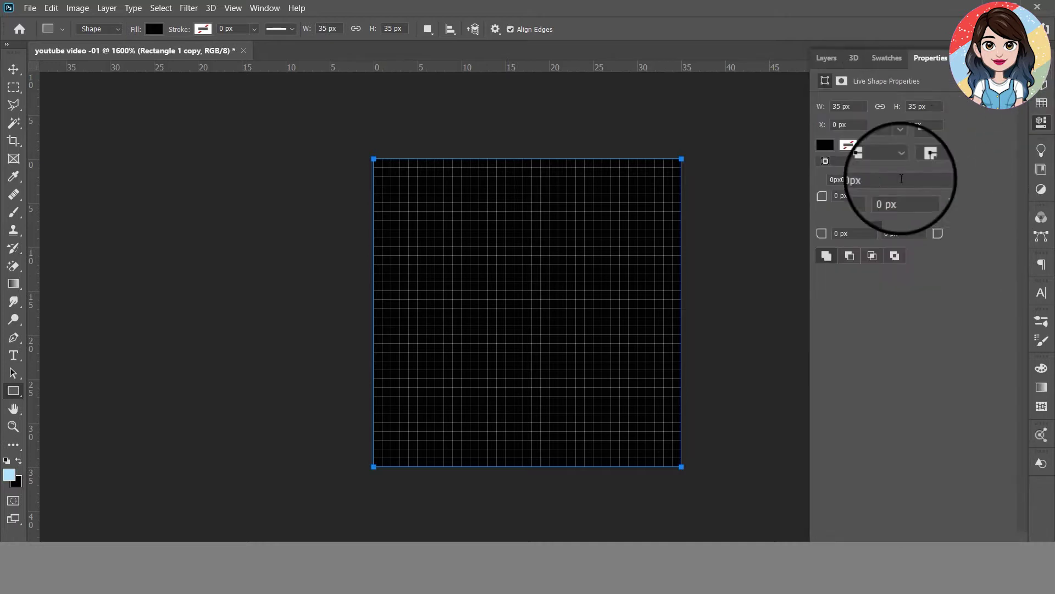
{"action": "left_click", "coordinate": [852, 106]}
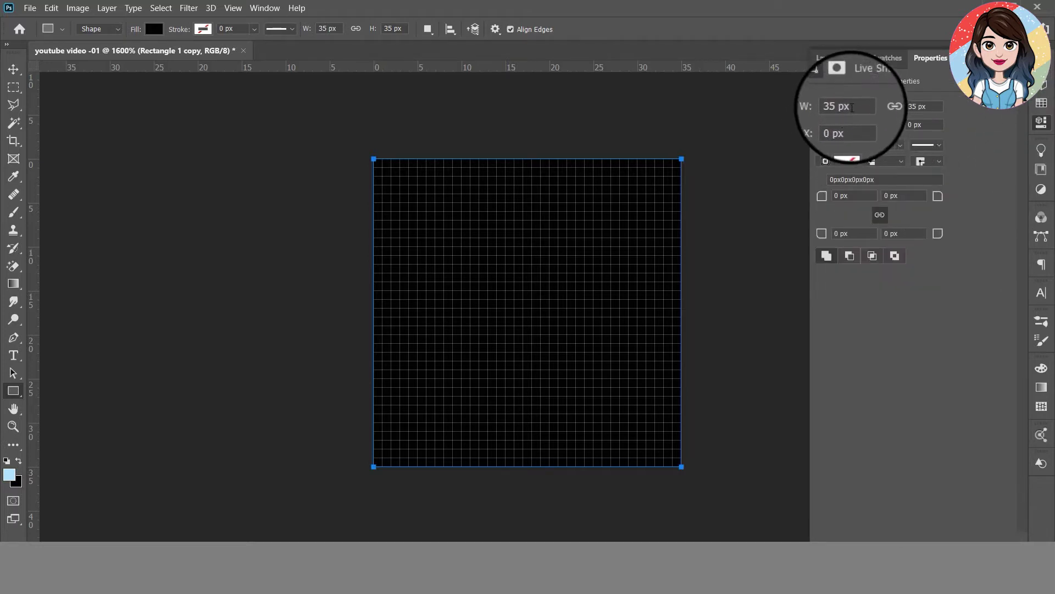
{"action": "type", "text": "34"}
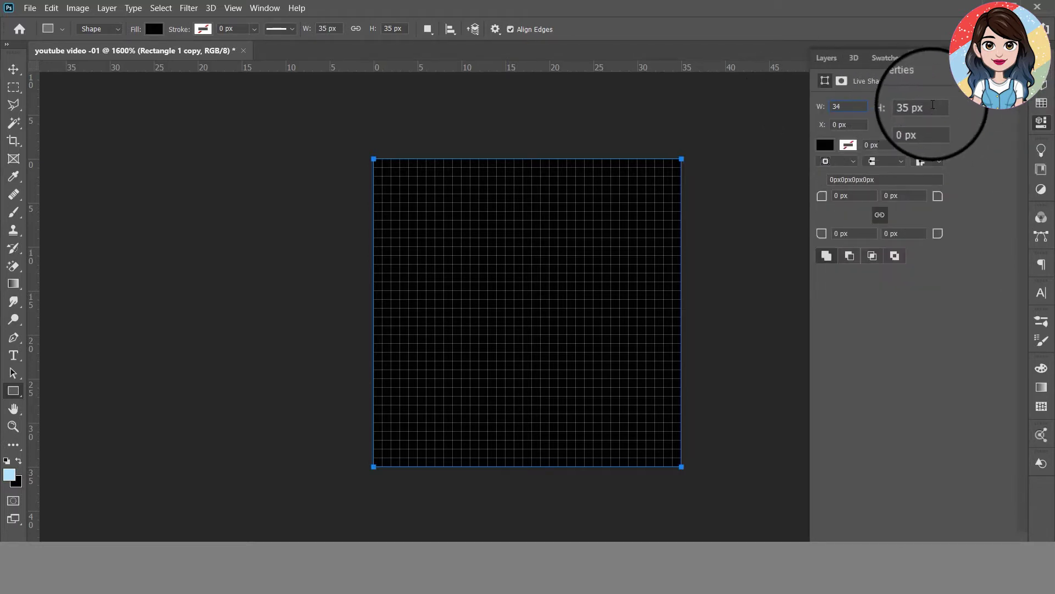
{"action": "key", "text": "Tab"}
{"action": "type", "text": "34"}
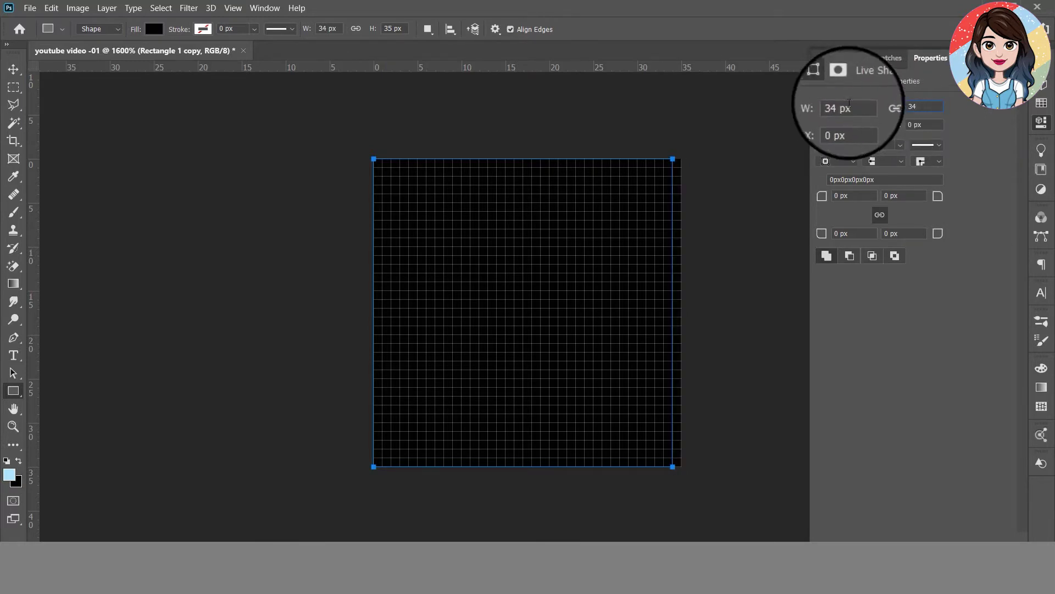
{"action": "key", "text": "Tab"}
{"action": "type", "text": "3"}
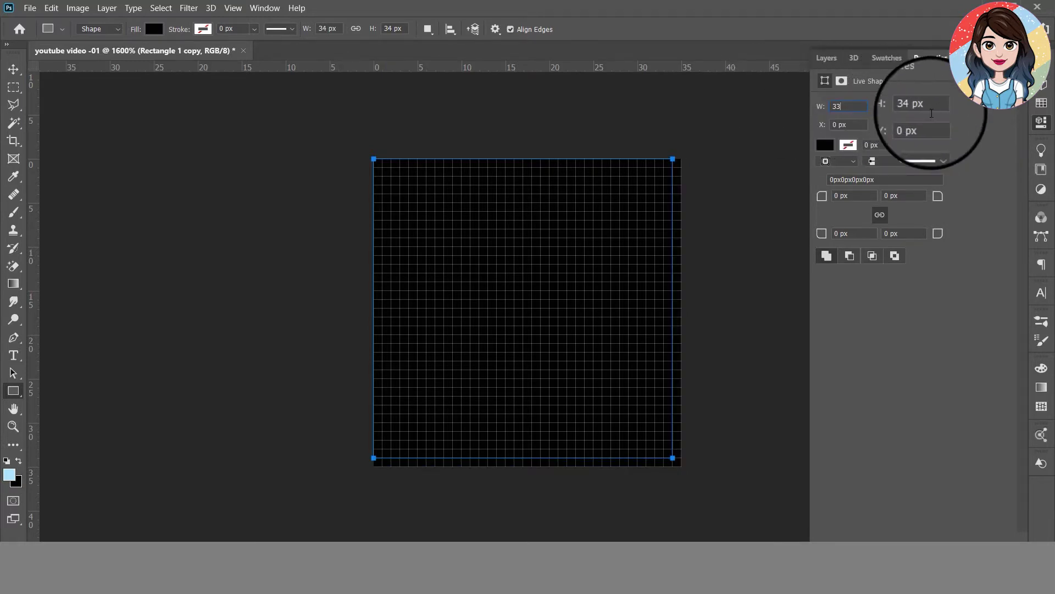
{"action": "key", "text": "Tab"}
{"action": "type", "text": "33"}
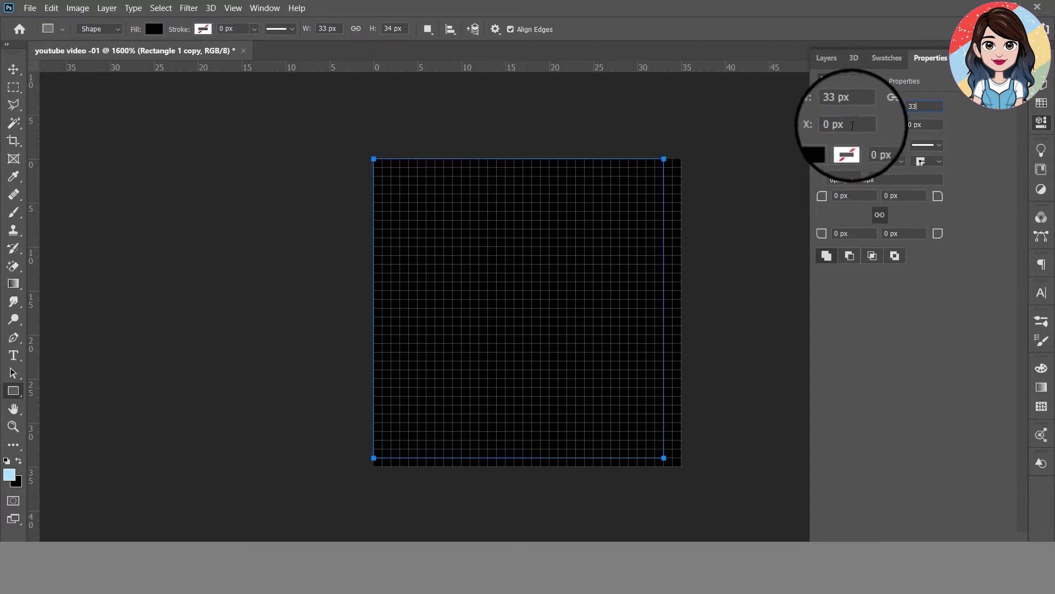
{"action": "key", "text": "Tab"}
Fill the 33 px copy with dark grey #373737
{"action": "left_click", "coordinate": [13, 69]}
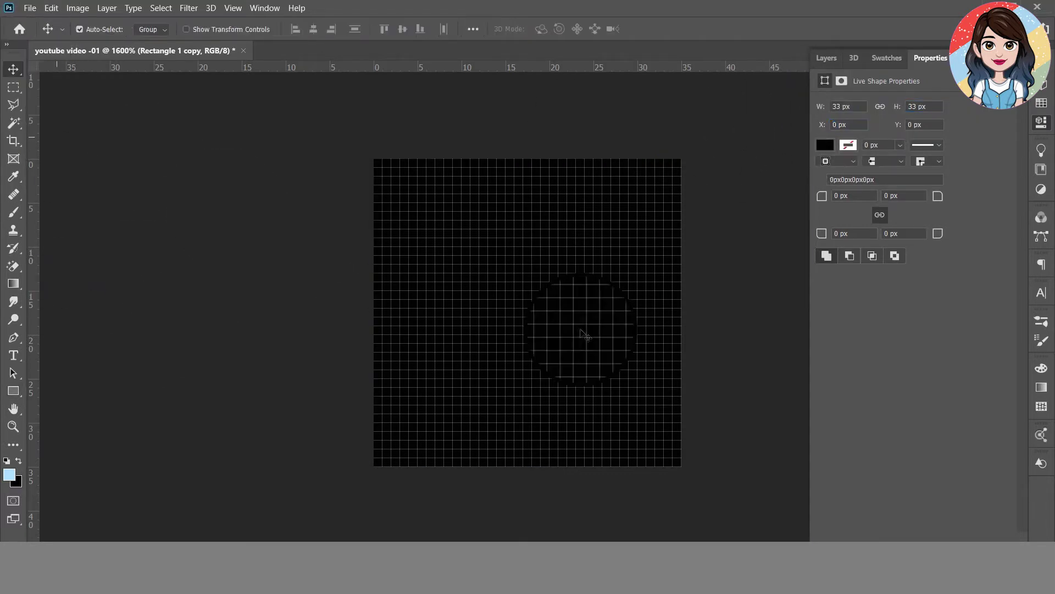
{"action": "left_click", "coordinate": [826, 58]}
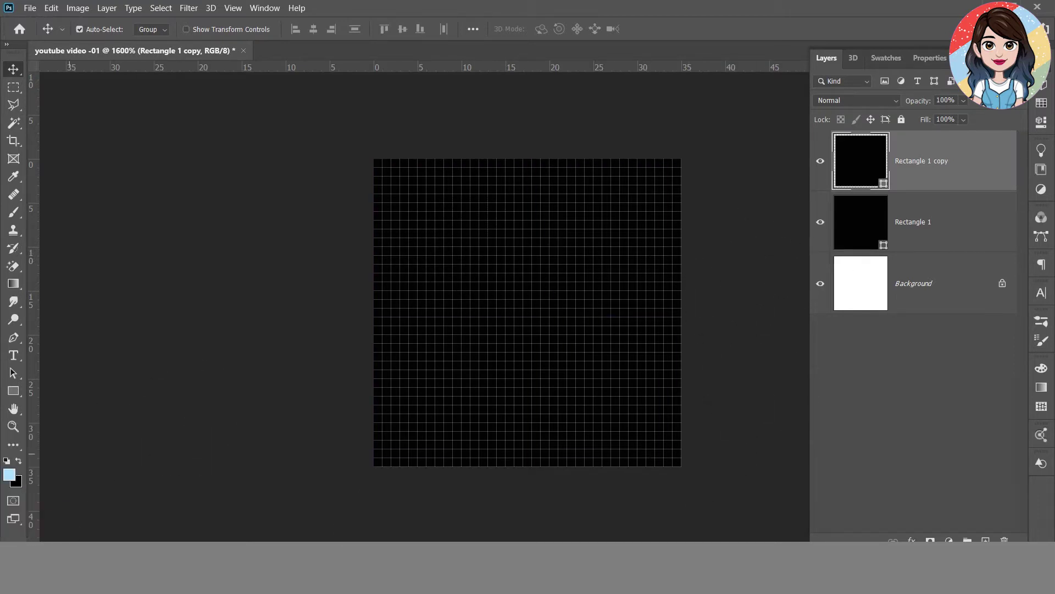
{"action": "left_click", "coordinate": [1041, 121]}
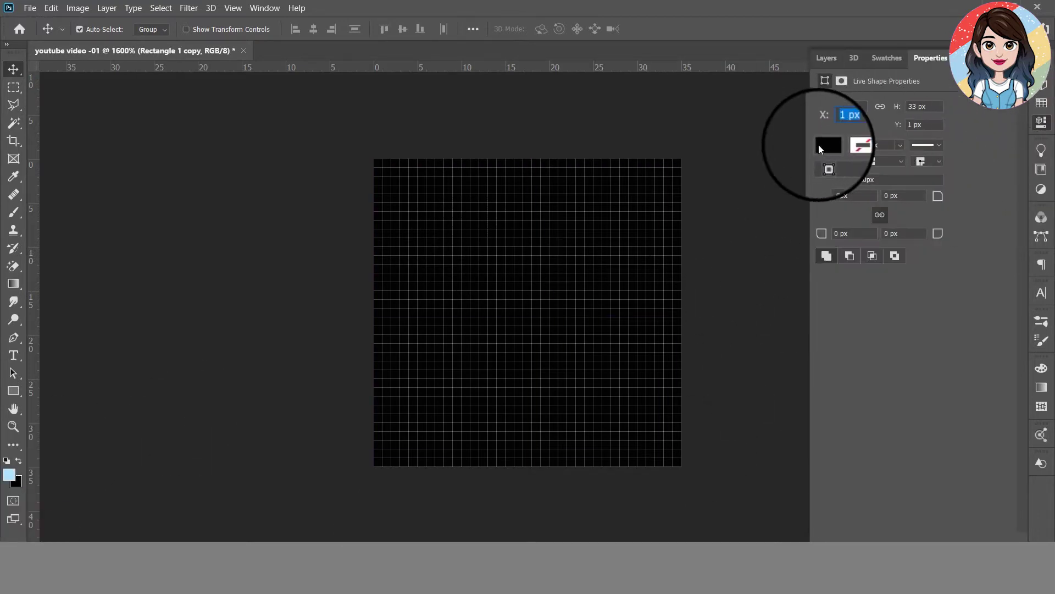
{"action": "left_click", "coordinate": [820, 146]}
{"action": "left_click", "coordinate": [1001, 174]}
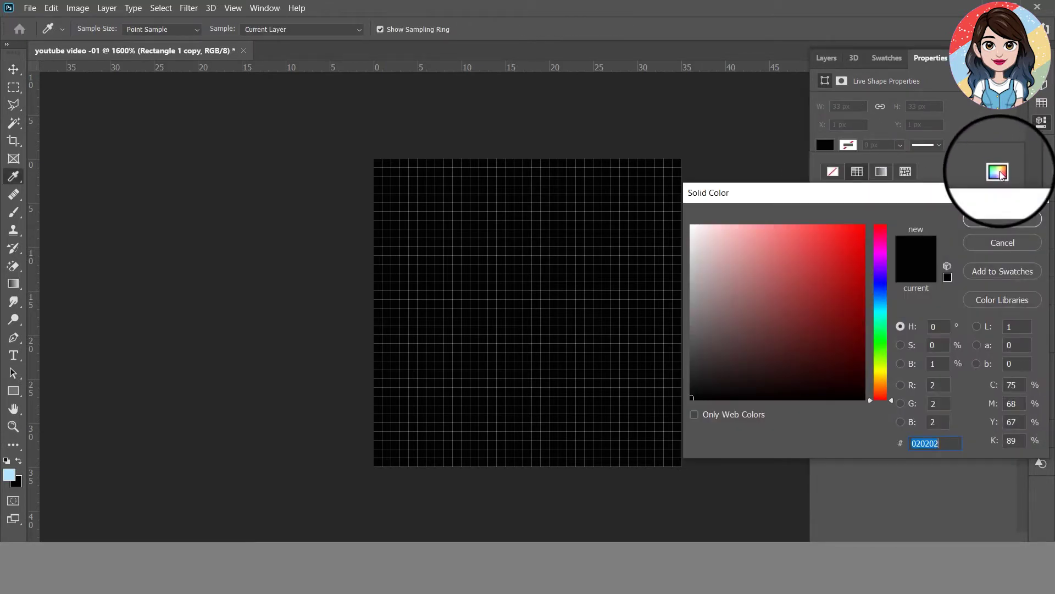
{"action": "type", "text": "373737"}
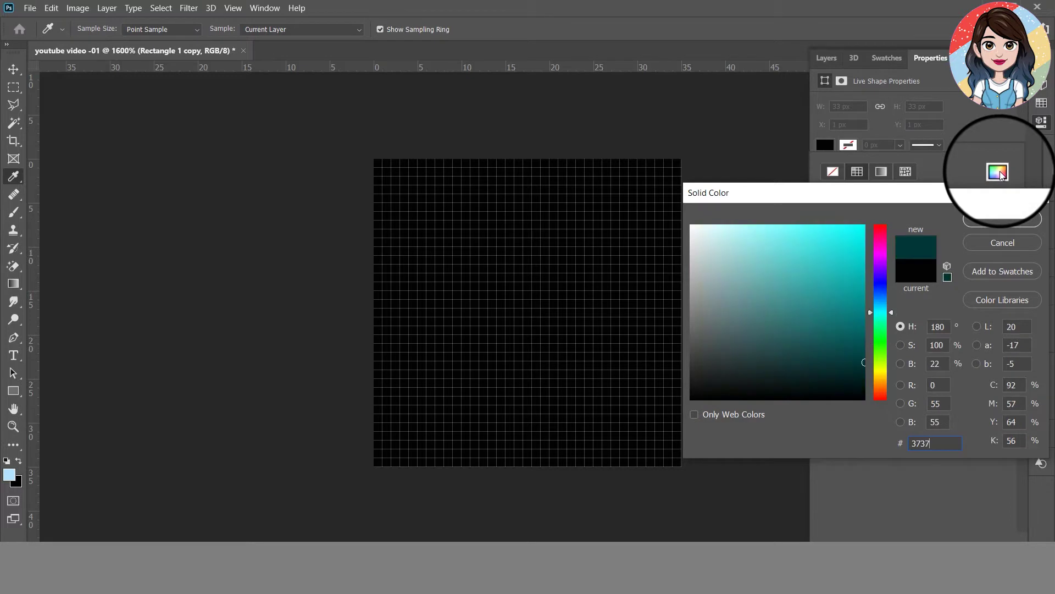
{"action": "left_click", "coordinate": [1005, 212]}
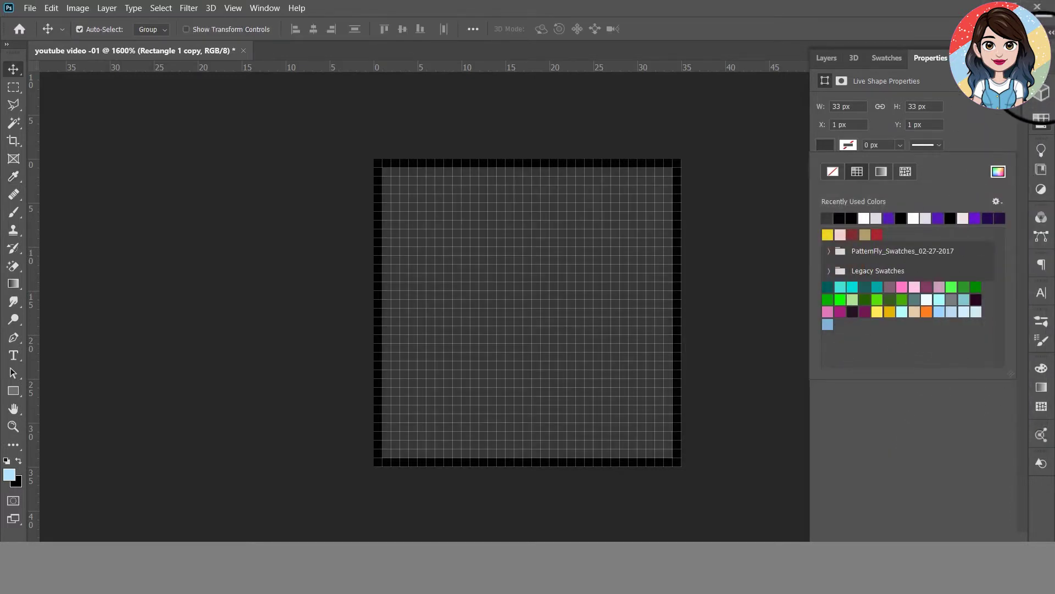
{"action": "left_click", "coordinate": [826, 58]}
Duplicate the dark grey square and size the copy to 31 × 31 px, inset 2 px
{"action": "key", "text": "ctrl+j"}
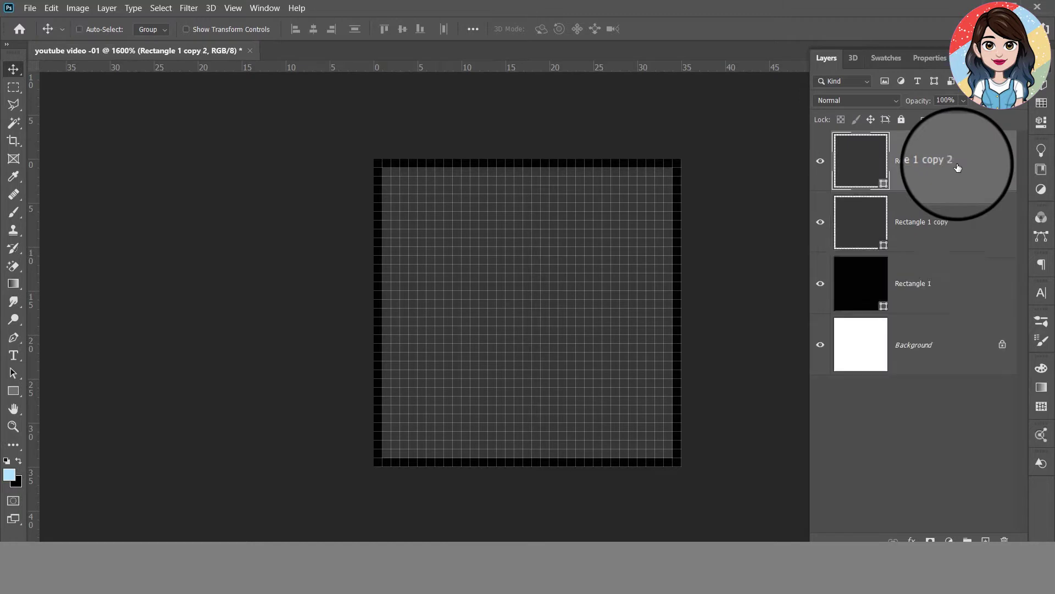
{"action": "left_click", "coordinate": [1041, 121]}
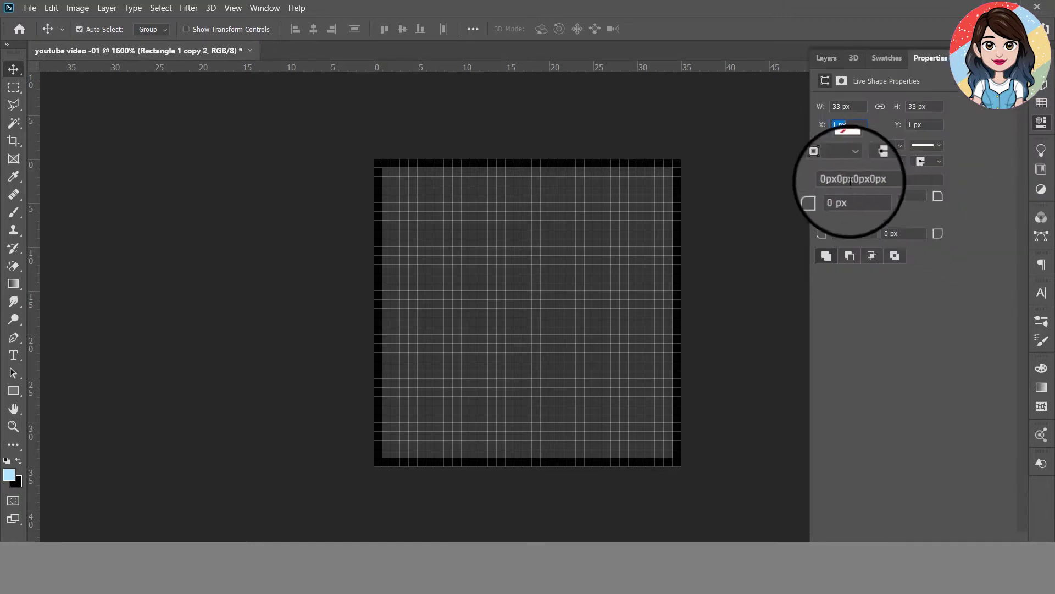
{"action": "left_click", "coordinate": [844, 125]}
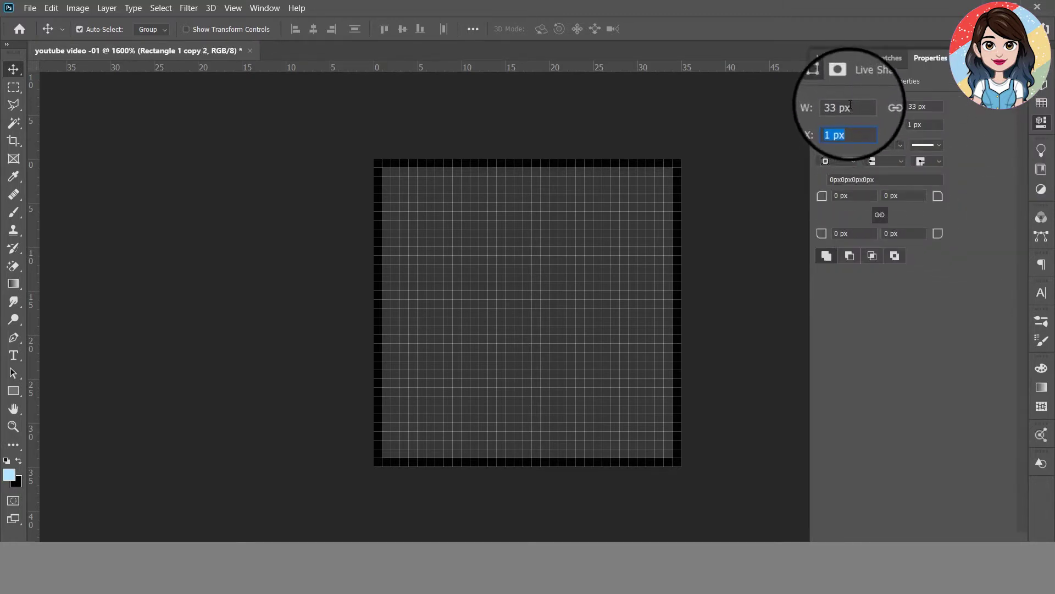
{"action": "left_click", "coordinate": [835, 107]}
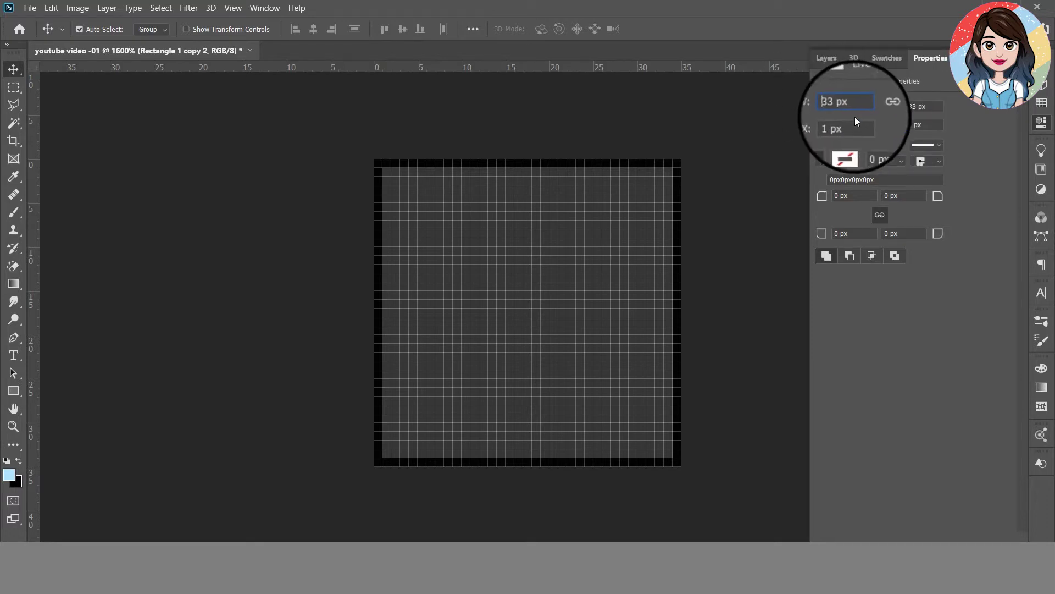
{"action": "type", "text": "31"}
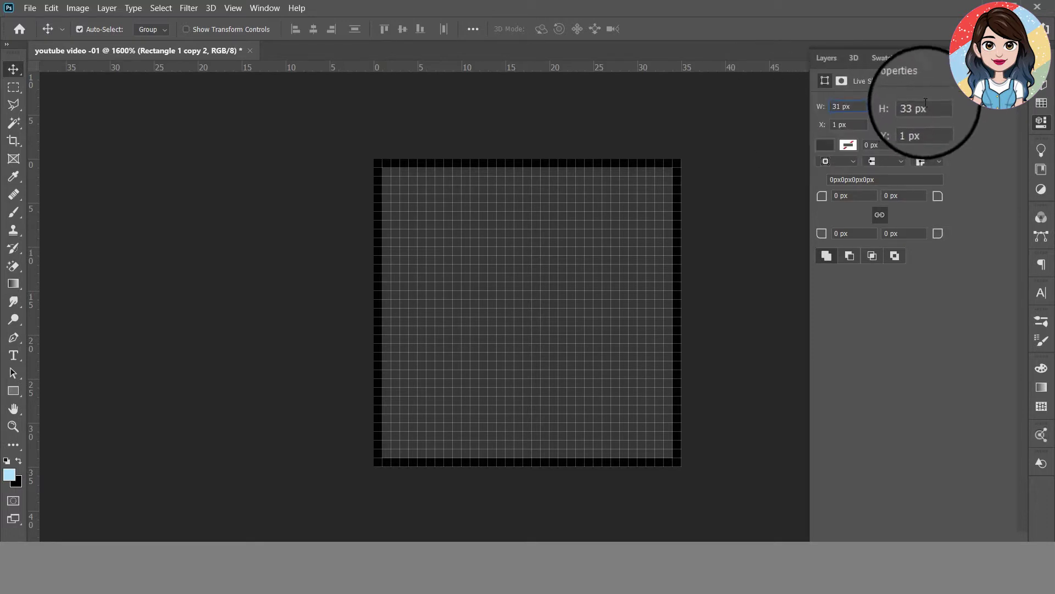
{"action": "left_click", "coordinate": [925, 106]}
{"action": "type", "text": "31"}
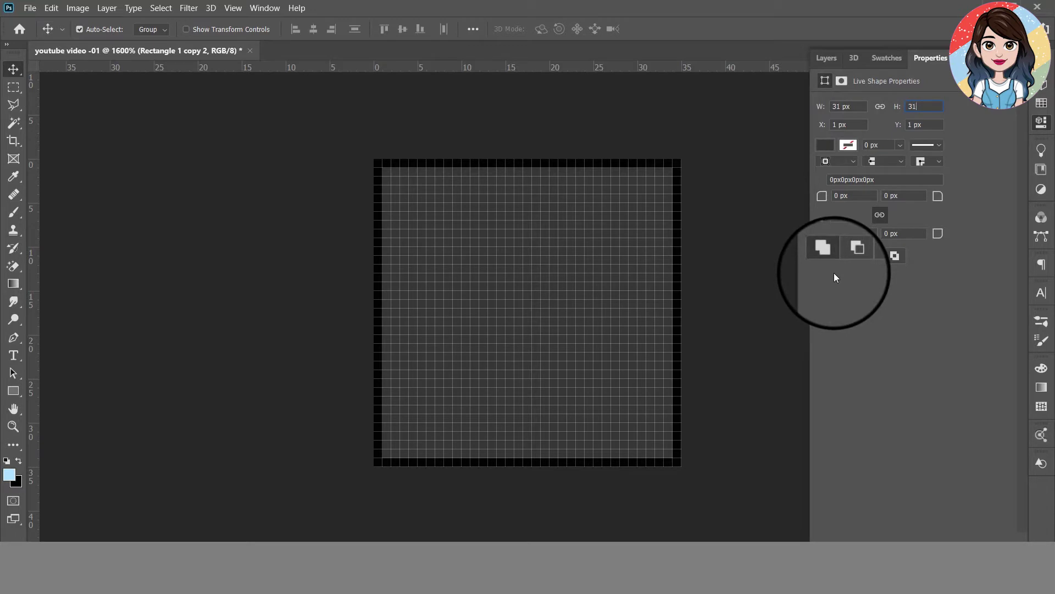
{"action": "key", "text": "Return"}
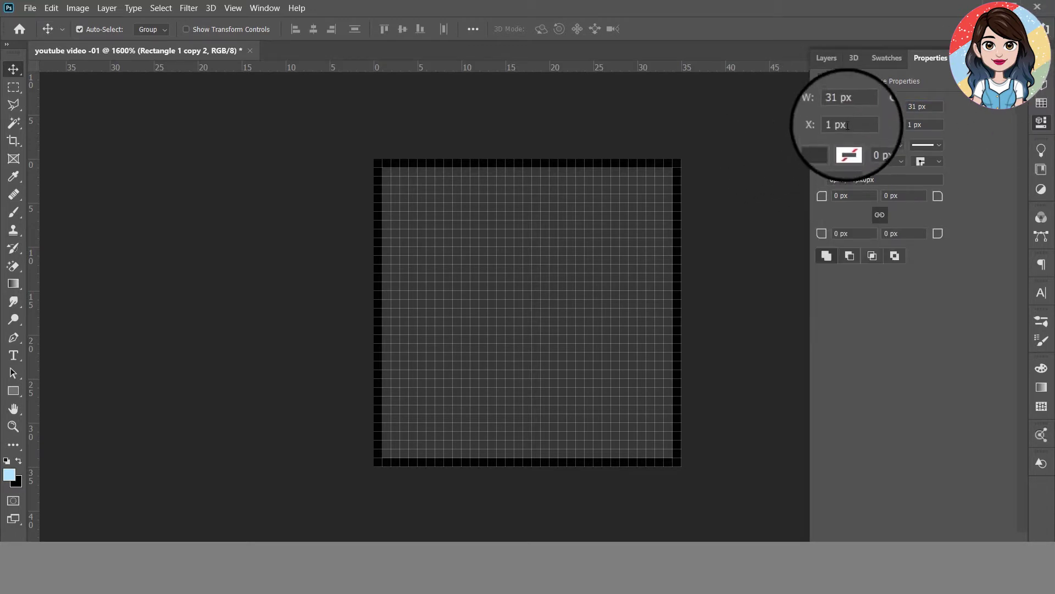
{"action": "left_click", "coordinate": [847, 124]}
{"action": "type", "text": "0"}
{"action": "left_click", "coordinate": [924, 124]}
{"action": "type", "text": "0"}
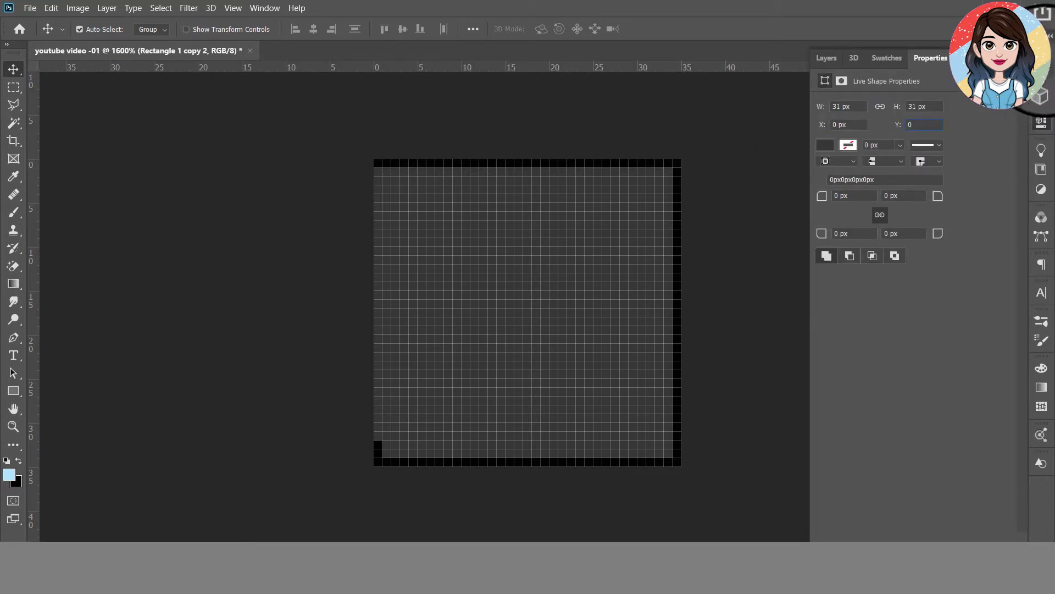
{"action": "key", "text": "Return"}
{"action": "left_click", "coordinate": [826, 58]}
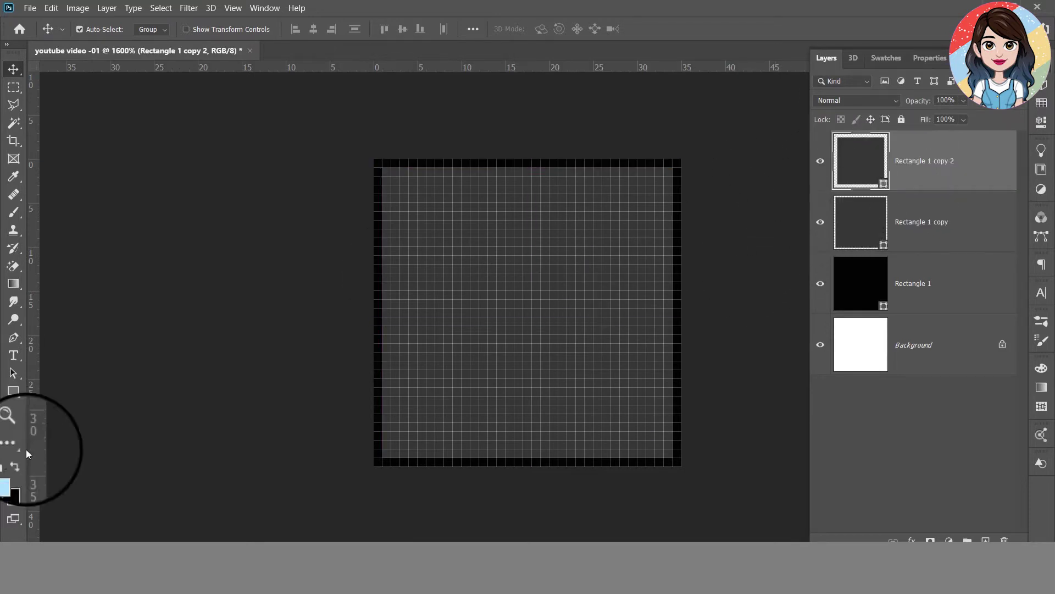
Fill the 31 px square with light grey #bababa
{"action": "left_click", "coordinate": [1041, 121]}
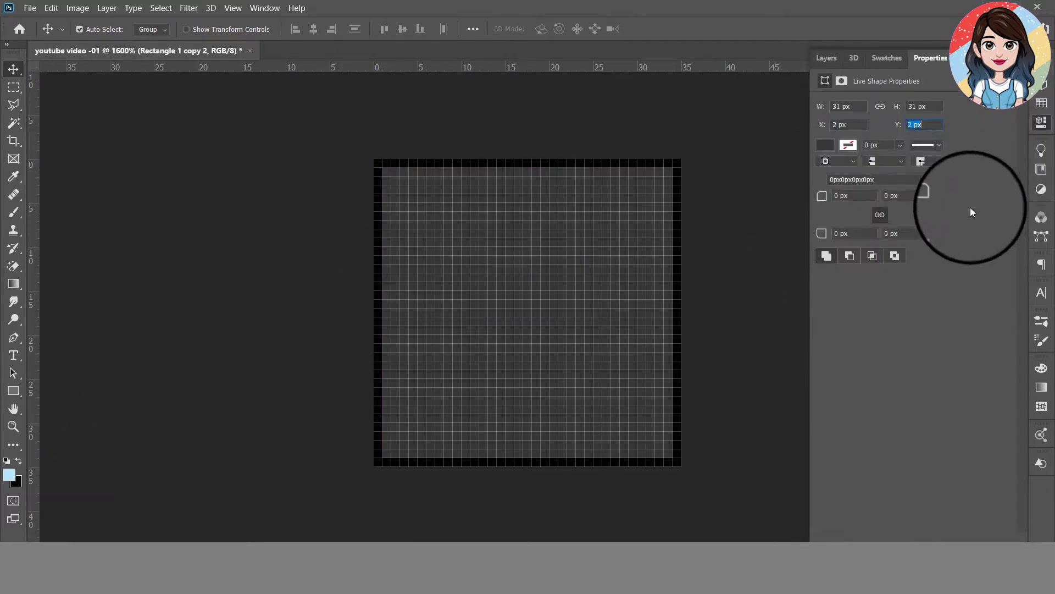
{"action": "left_click", "coordinate": [824, 144]}
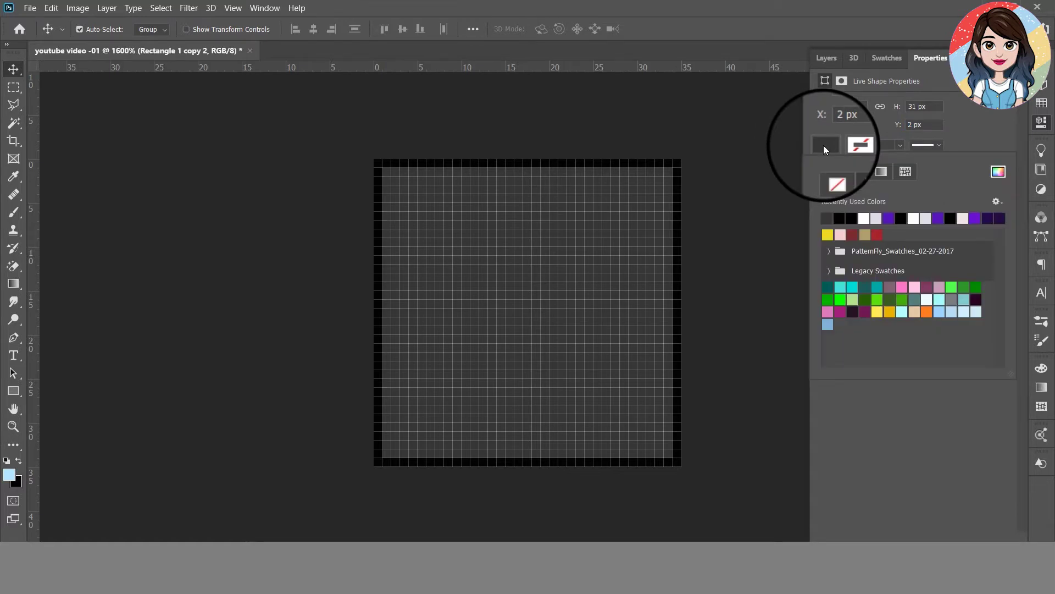
{"action": "key", "text": "Escape"}
{"action": "key", "text": "a"}
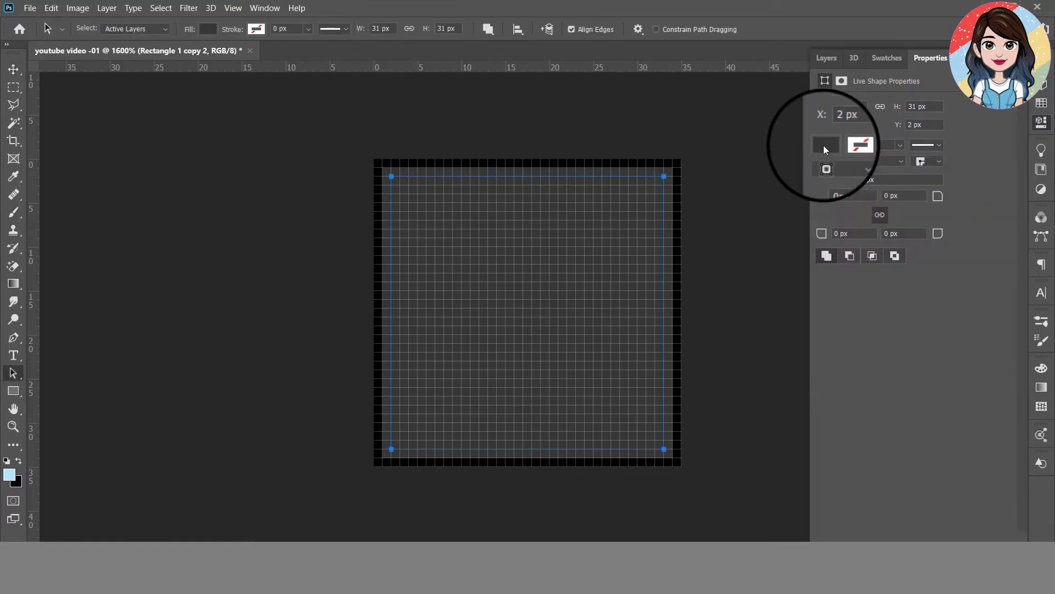
{"action": "left_click", "coordinate": [823, 145]}
{"action": "left_click", "coordinate": [998, 172]}
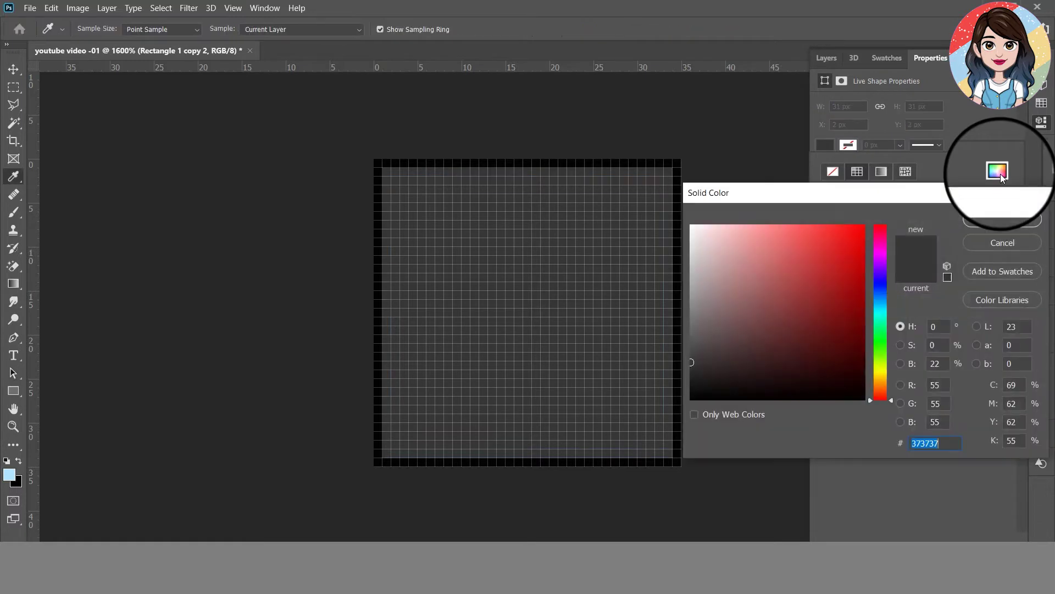
{"action": "type", "text": "baba"}
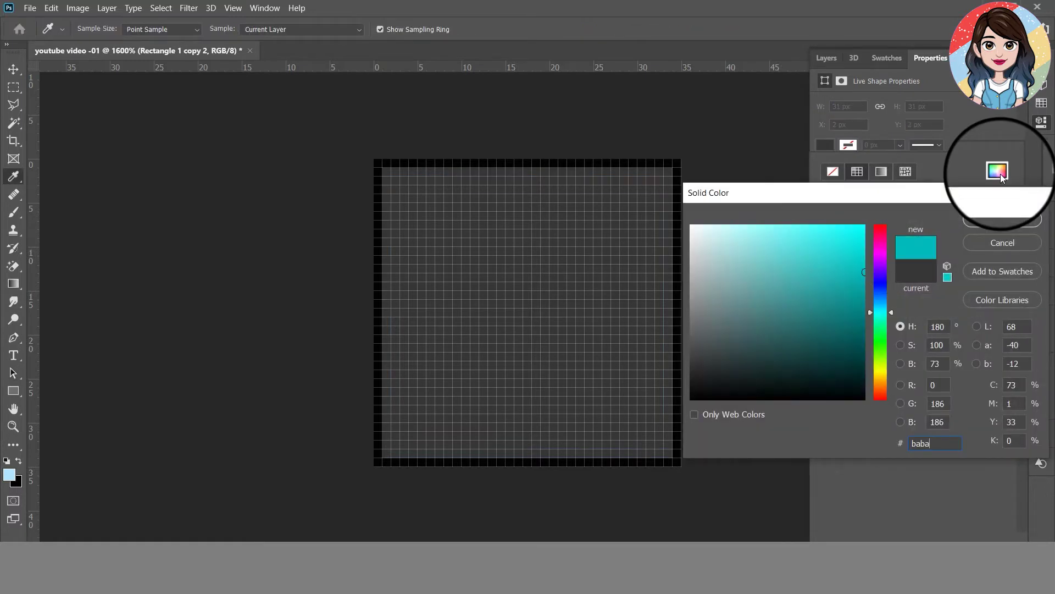
{"action": "type", "text": "ba"}
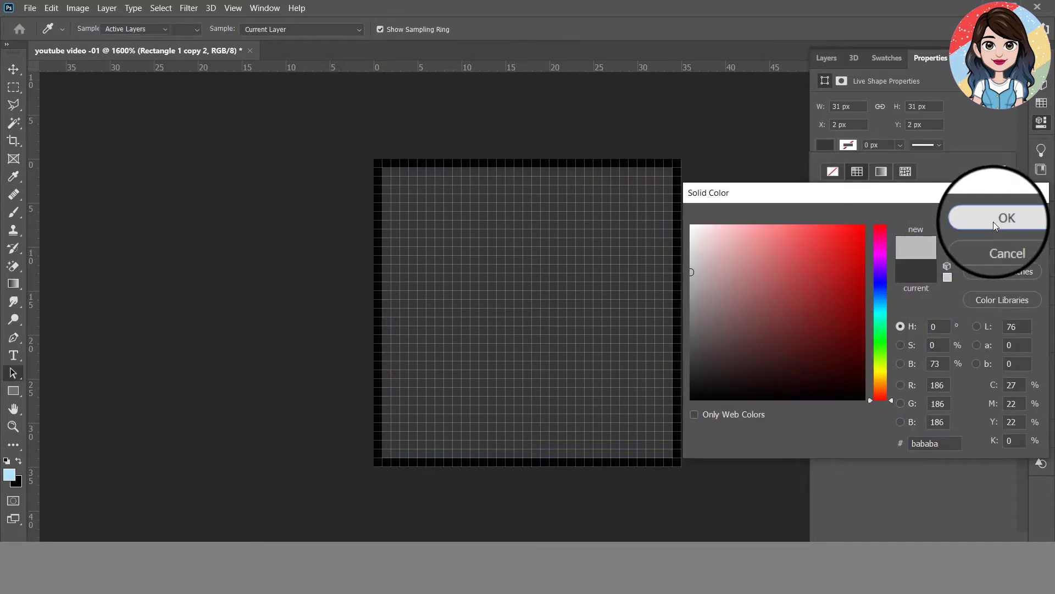
{"action": "left_click", "coordinate": [994, 222]}
{"action": "left_click", "coordinate": [826, 58]}
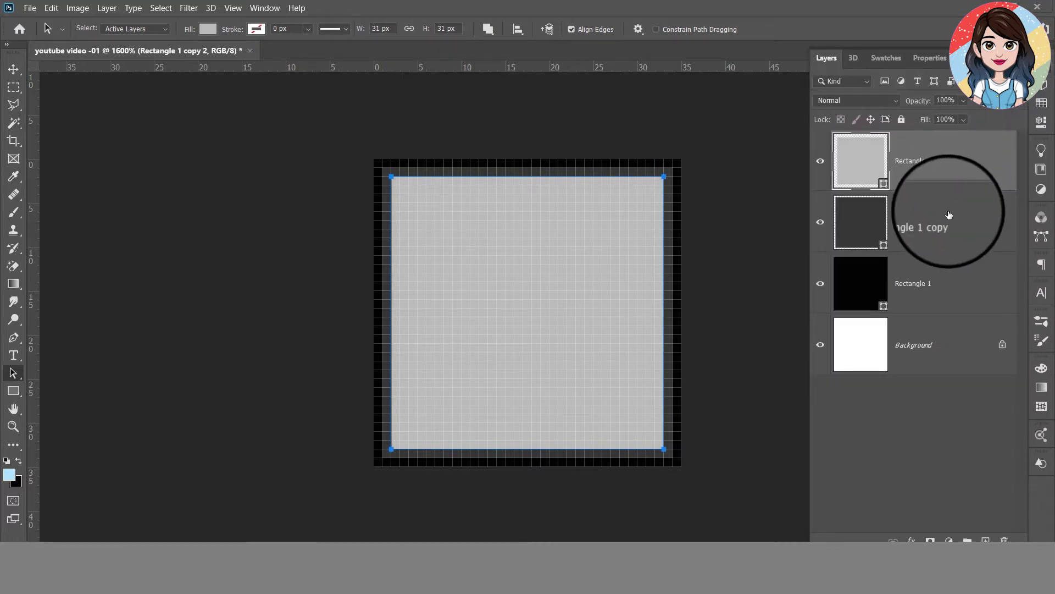
Duplicate the light grey square and size the copy to 29 × 29 px
{"action": "key", "text": "ctrl+j"}
{"action": "left_click", "coordinate": [1041, 122]}
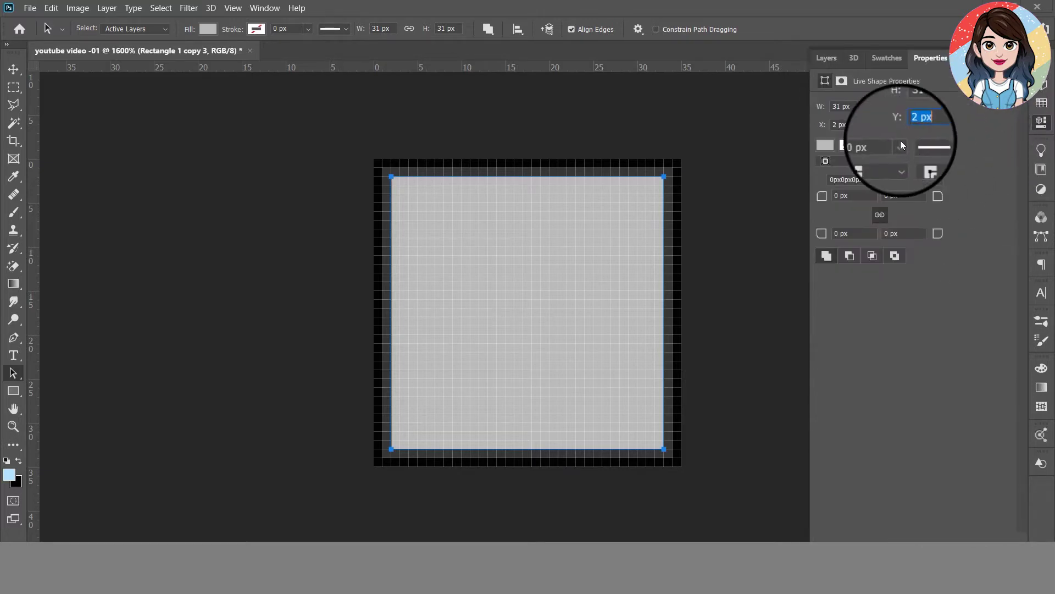
{"action": "left_click", "coordinate": [847, 106]}
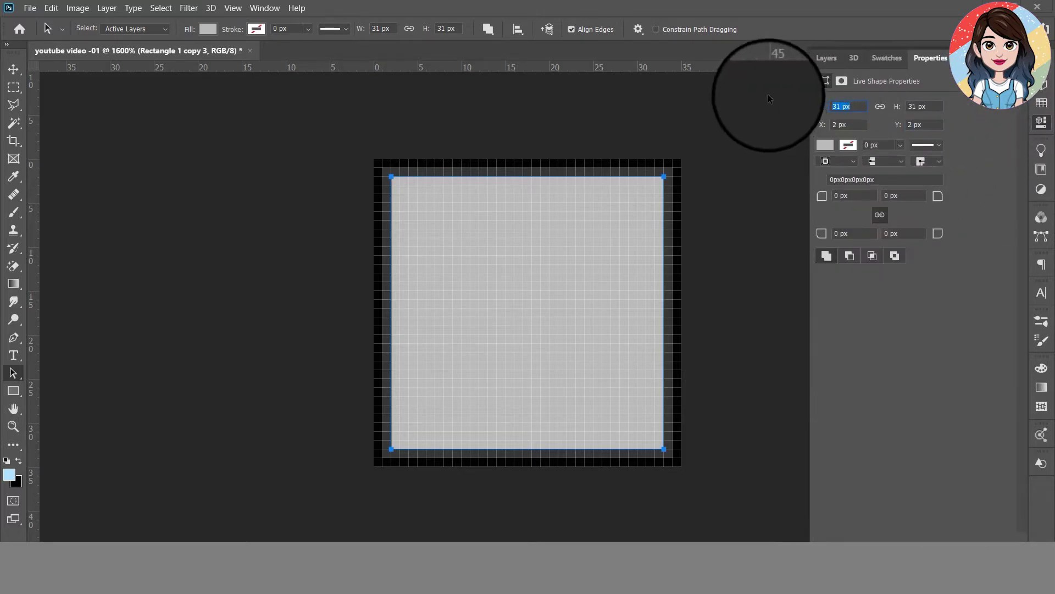
{"action": "type", "text": "29"}
{"action": "key", "text": "Tab"}
{"action": "type", "text": "2"}
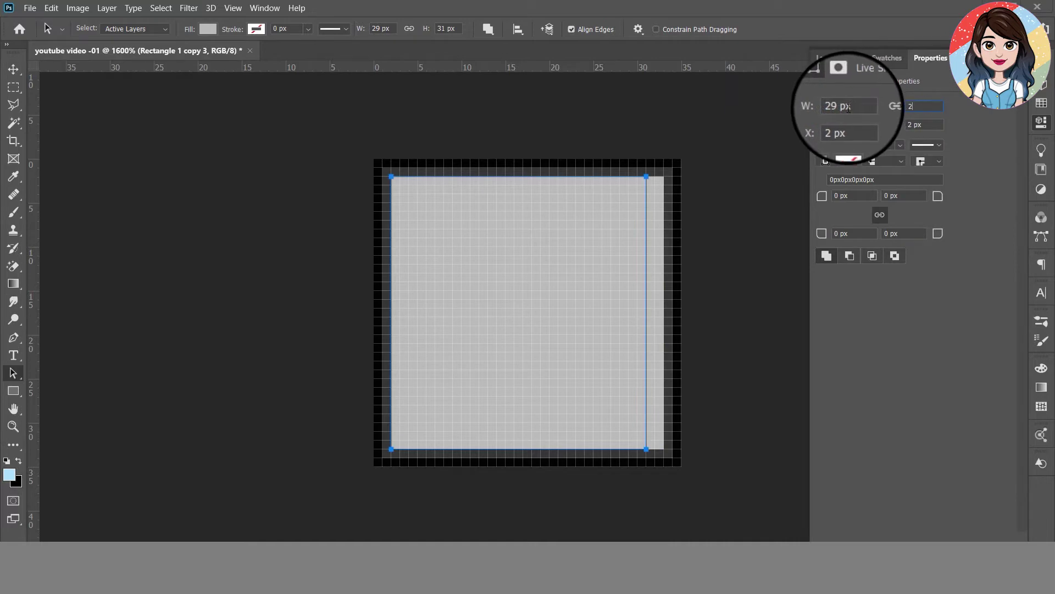
{"action": "key", "text": "BackSpace"}
{"action": "key", "text": "BackSpace"}
{"action": "key", "text": "BackSpace"}
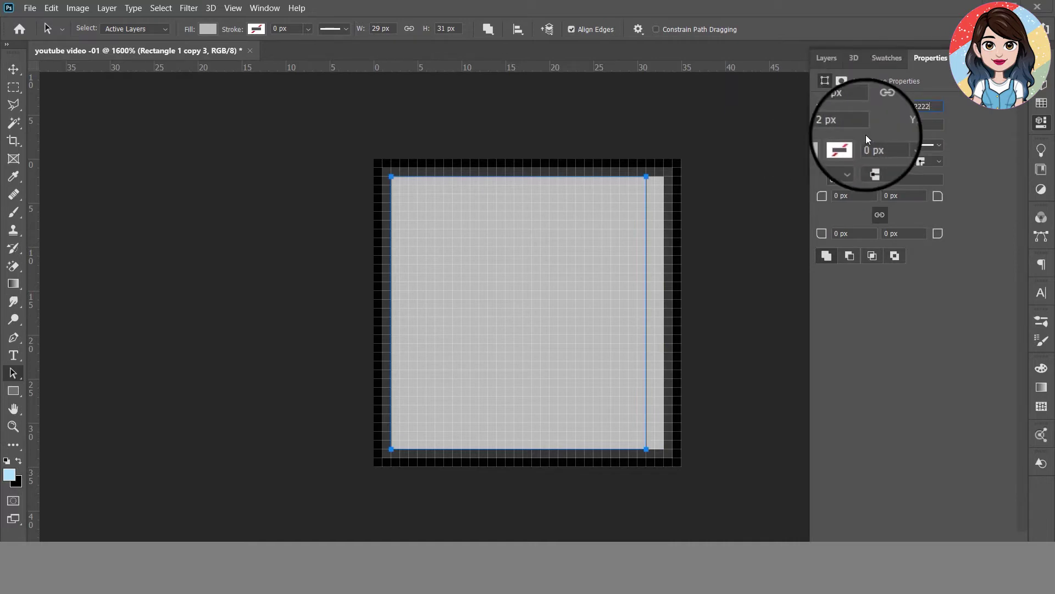
{"action": "key", "text": "BackSpace"}
{"action": "key", "text": "BackSpace"}
{"action": "key", "text": "BackSpace"}
{"action": "type", "text": "9"}
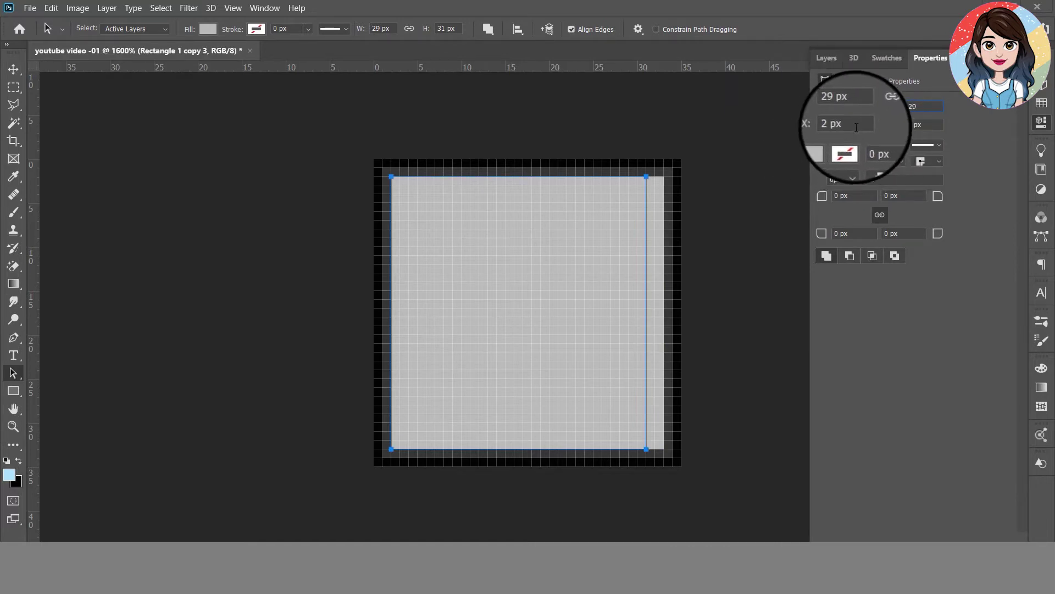
{"action": "key", "text": "Tab"}
Position the 29 px square at a 3 px inset after dismissing an invalid-value error
{"action": "type", "text": "0"}
{"action": "key", "text": "Tab"}
{"action": "type", "text": "0"}
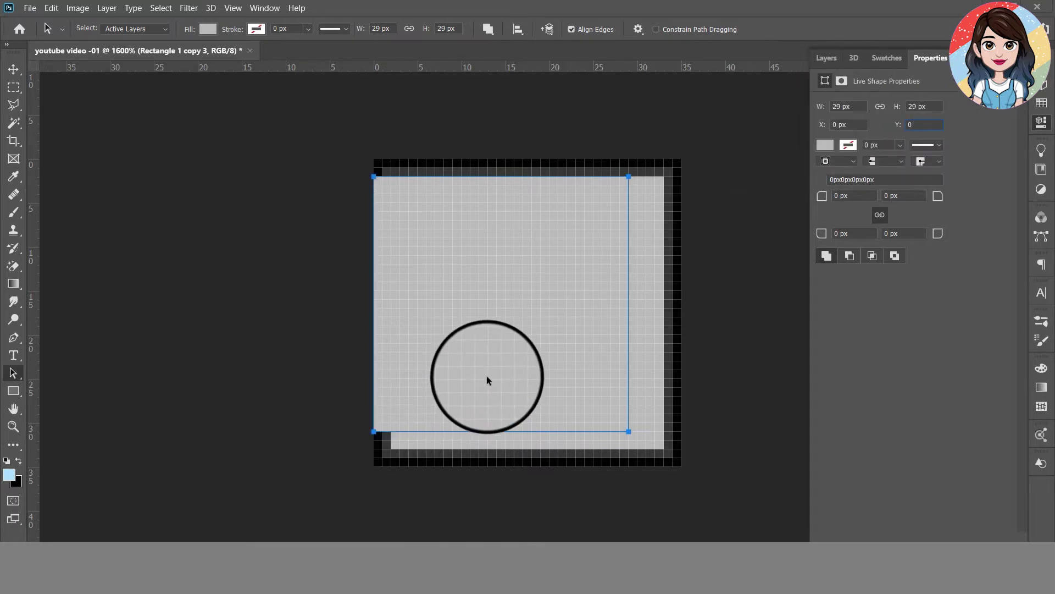
{"action": "key", "text": "Return"}
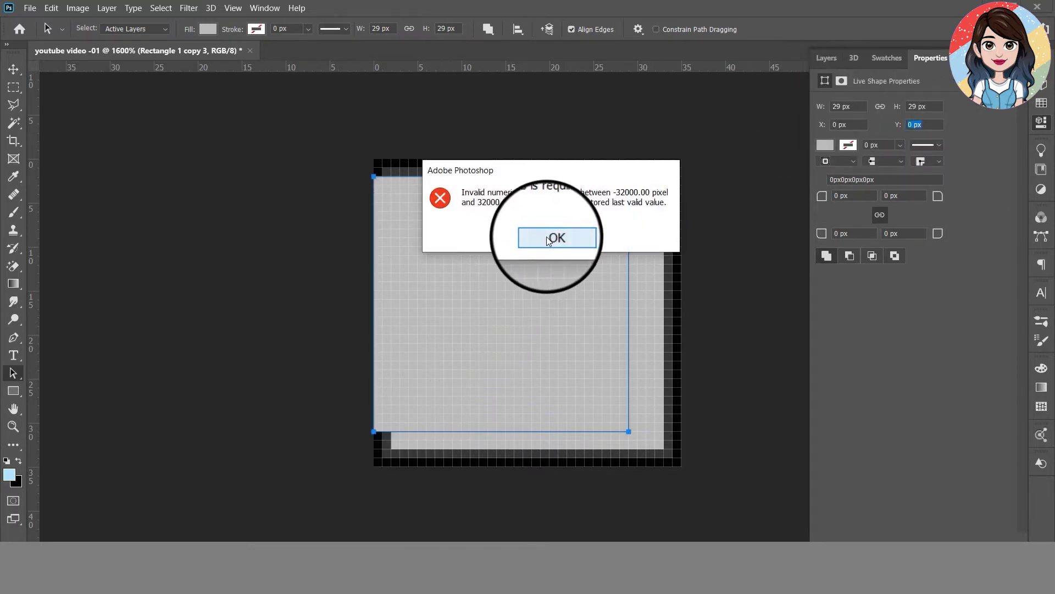
{"action": "left_click", "coordinate": [556, 236]}
{"action": "left_click_drag", "start_coordinate": [487, 313], "coordinate": [517, 337]}
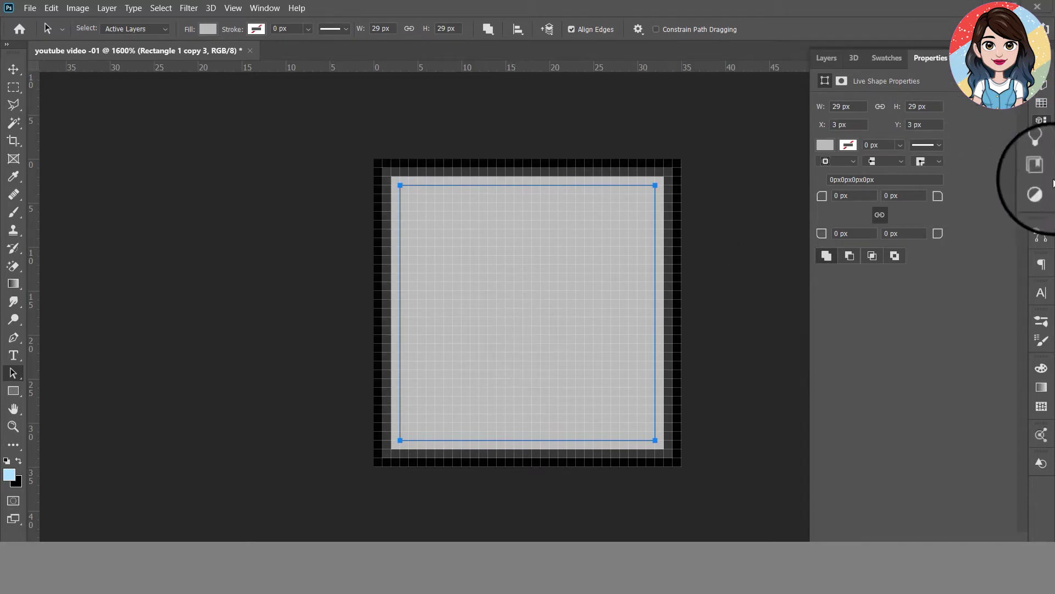
Fill the 29 px square with near-white #f7f7f7
{"action": "left_click", "coordinate": [826, 145]}
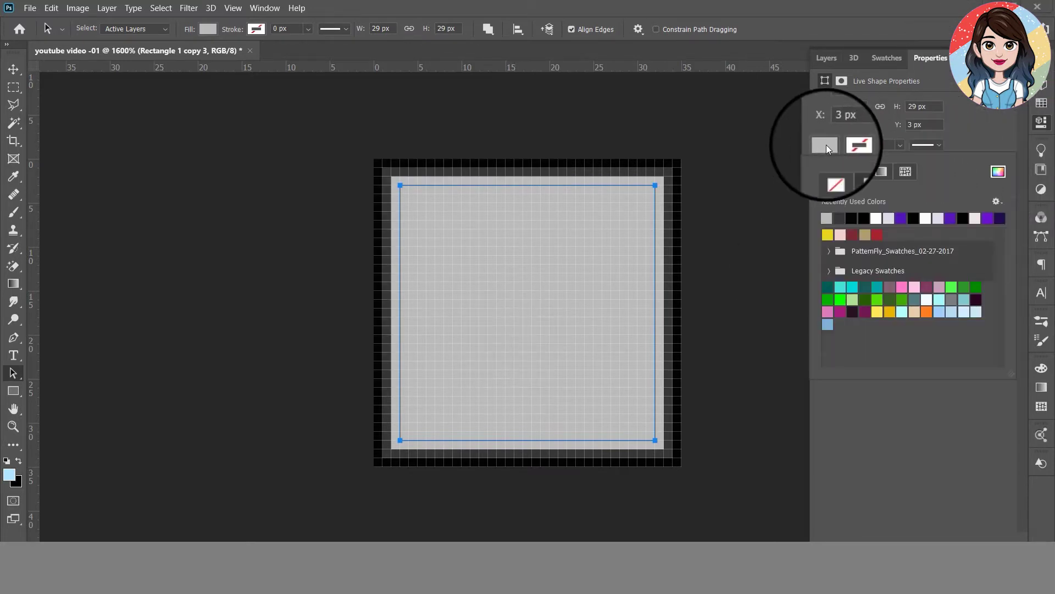
{"action": "left_click", "coordinate": [998, 172]}
{"action": "type", "text": "f7f7f7"}
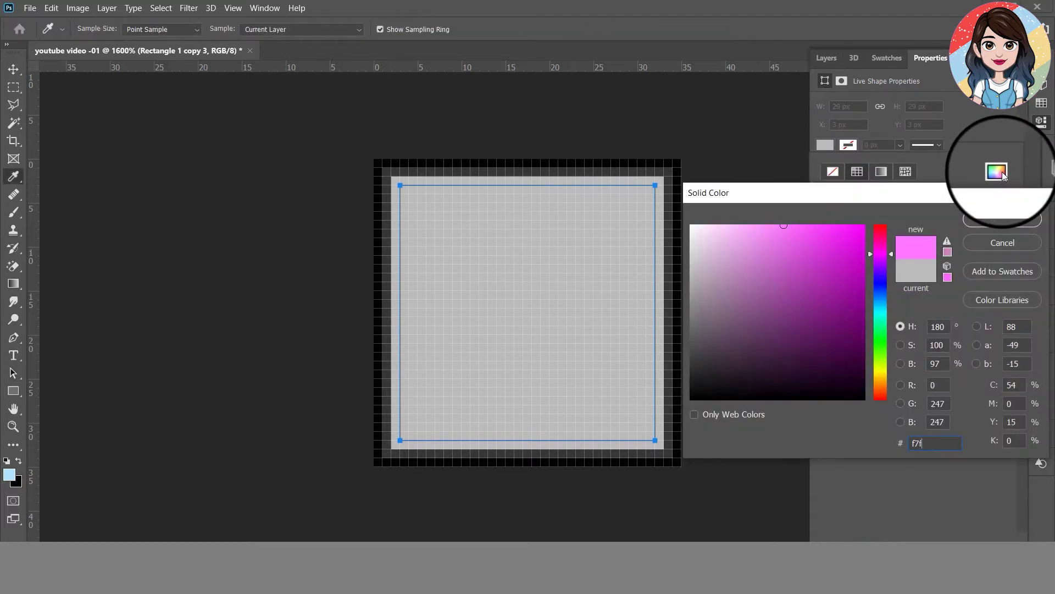
{"action": "left_click", "coordinate": [1002, 219]}
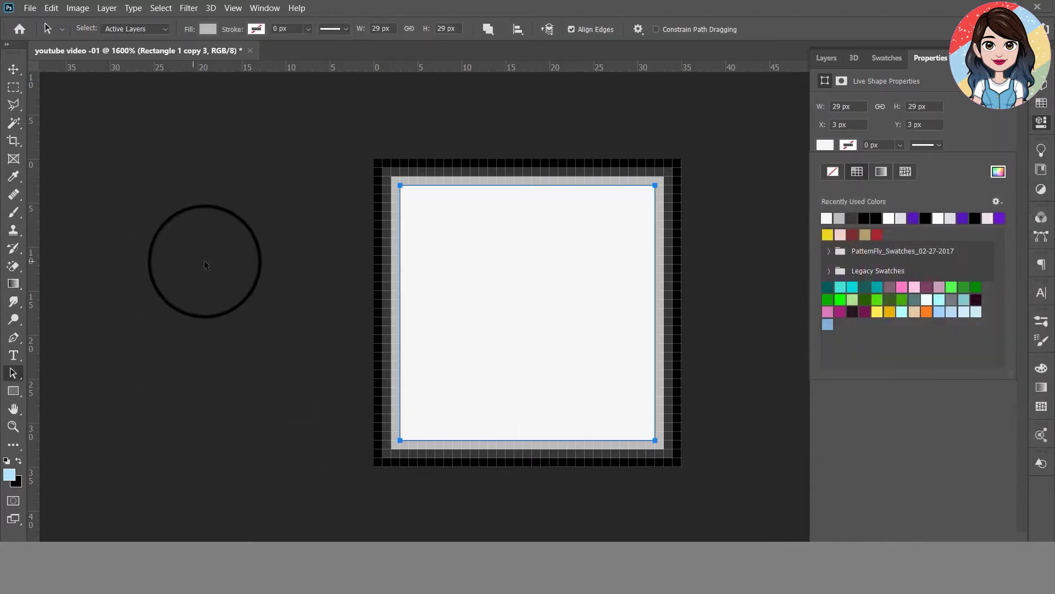
{"action": "left_click", "coordinate": [204, 263]}
Unlock the Background layer and merge all the tile's layers into one
{"action": "left_click", "coordinate": [13, 69]}
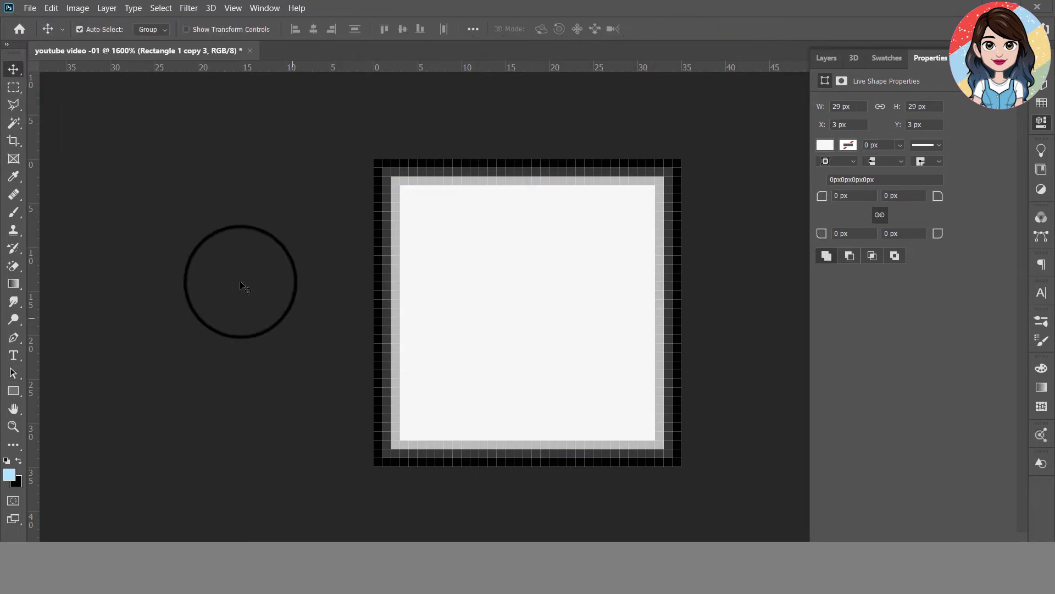
{"action": "left_click", "coordinate": [240, 284]}
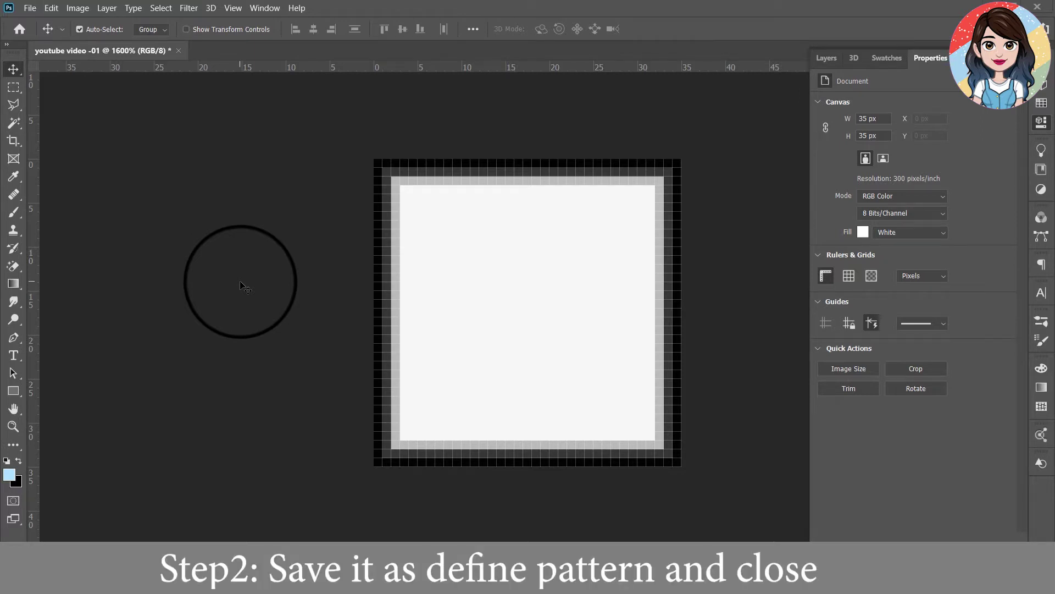
{"action": "left_click", "coordinate": [1041, 77]}
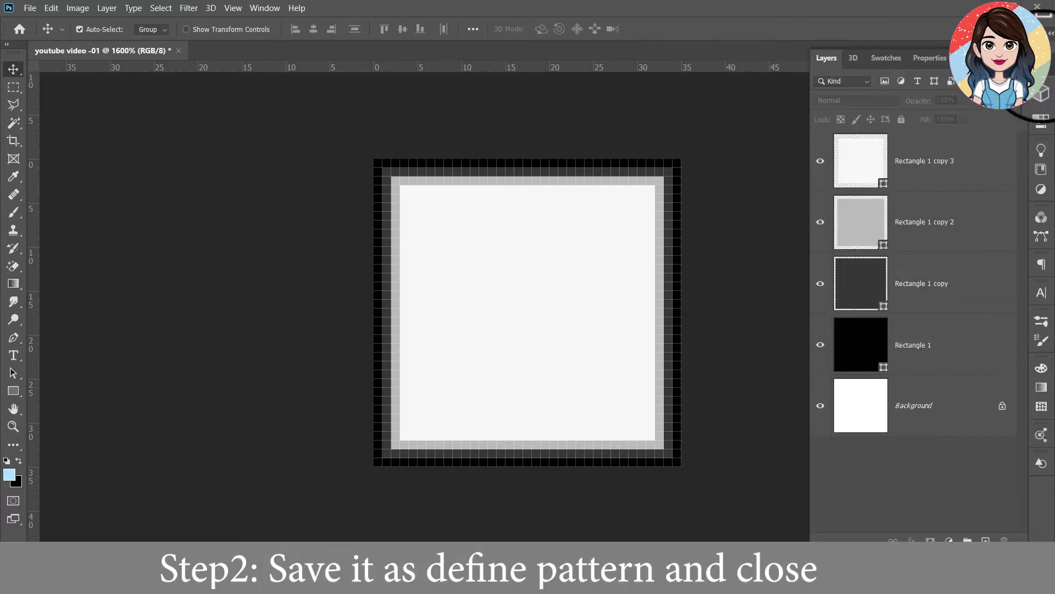
{"action": "left_click", "coordinate": [55, 9]}
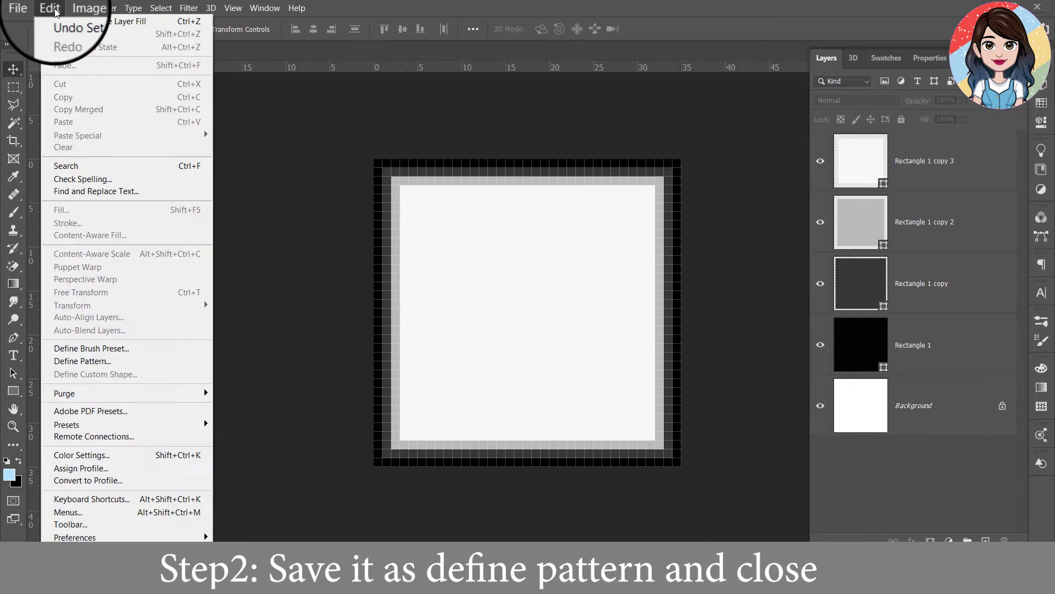
{"action": "left_click", "coordinate": [377, 171]}
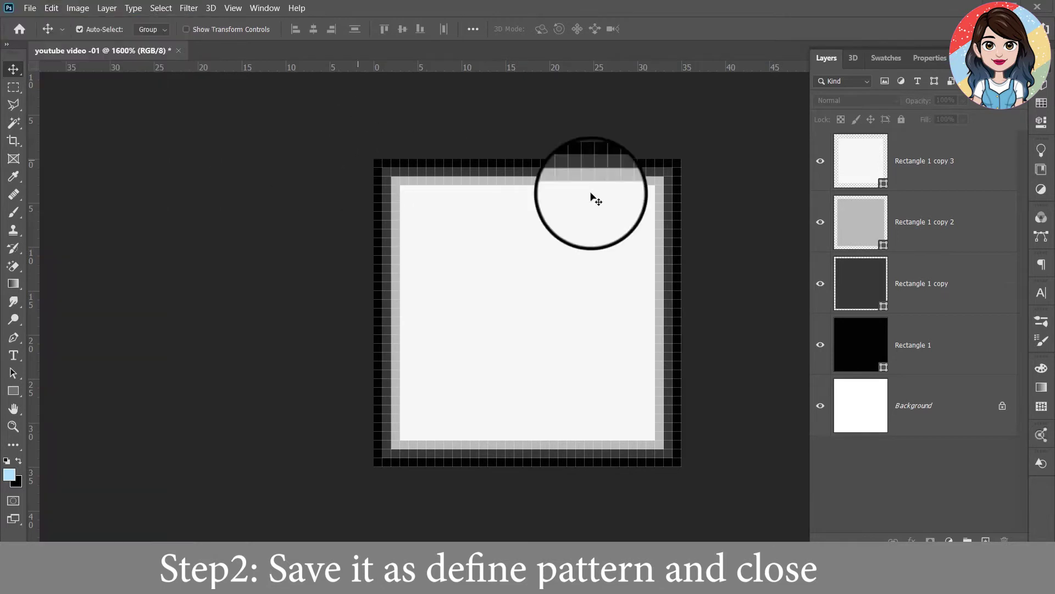
{"action": "left_click", "coordinate": [1000, 405]}
{"action": "key", "text": "ctrl+a"}
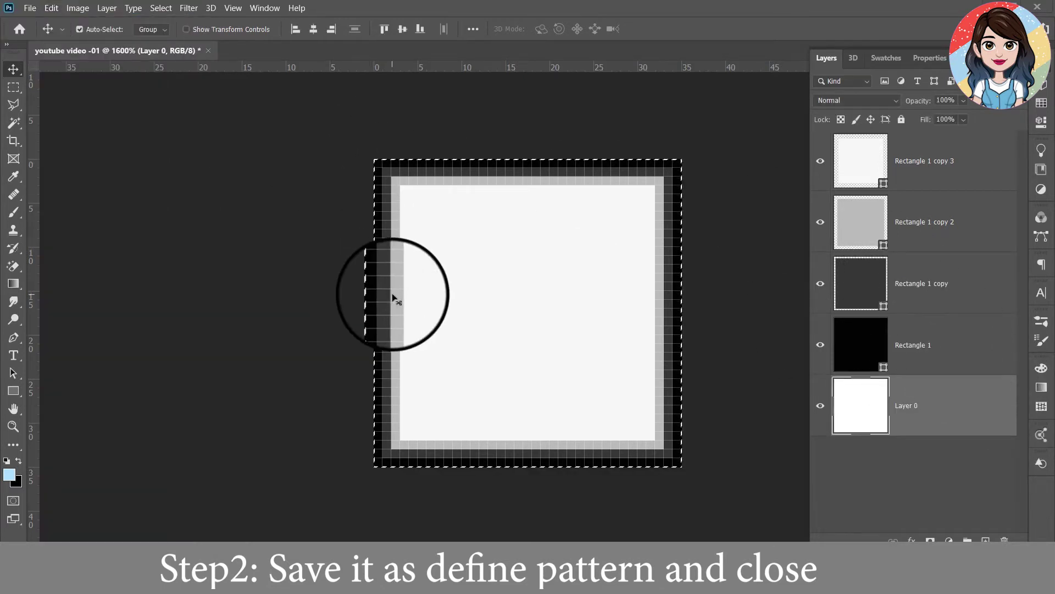
{"action": "key", "text": "ctrl+d"}
{"action": "left_click", "coordinate": [963, 161], "text": "shift"}
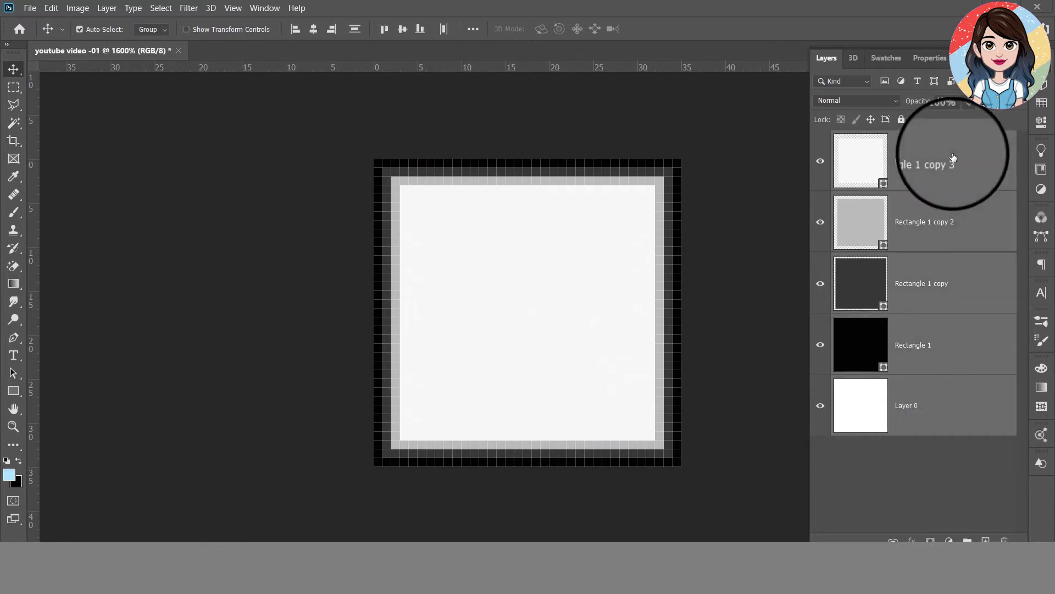
{"action": "right_click", "coordinate": [963, 160]}
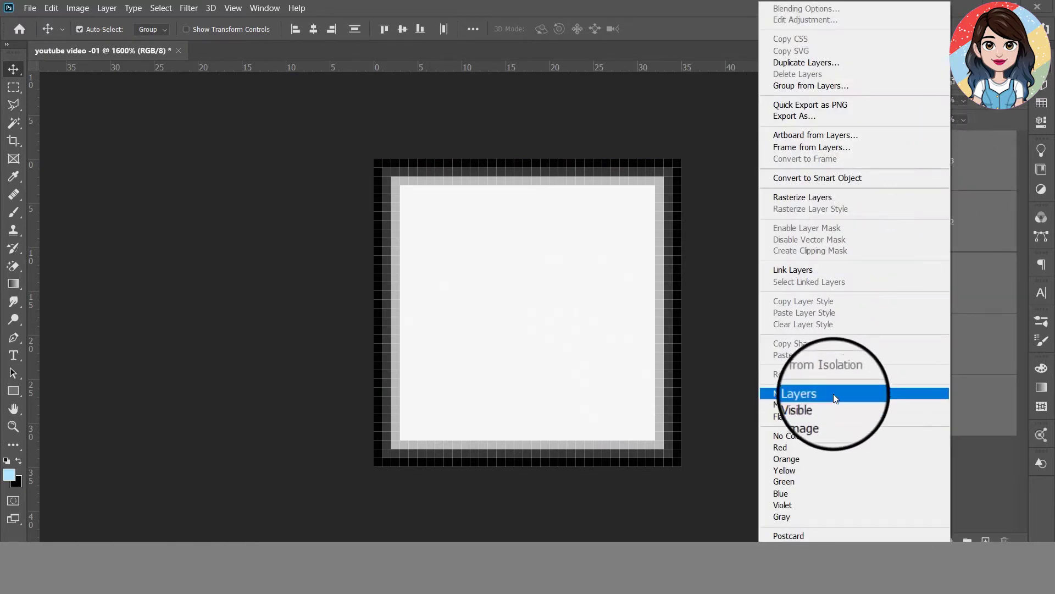
{"action": "left_click", "coordinate": [833, 393]}
Define the merged tile as a pattern named '3d-bump-map'
{"action": "left_click", "coordinate": [55, 9]}
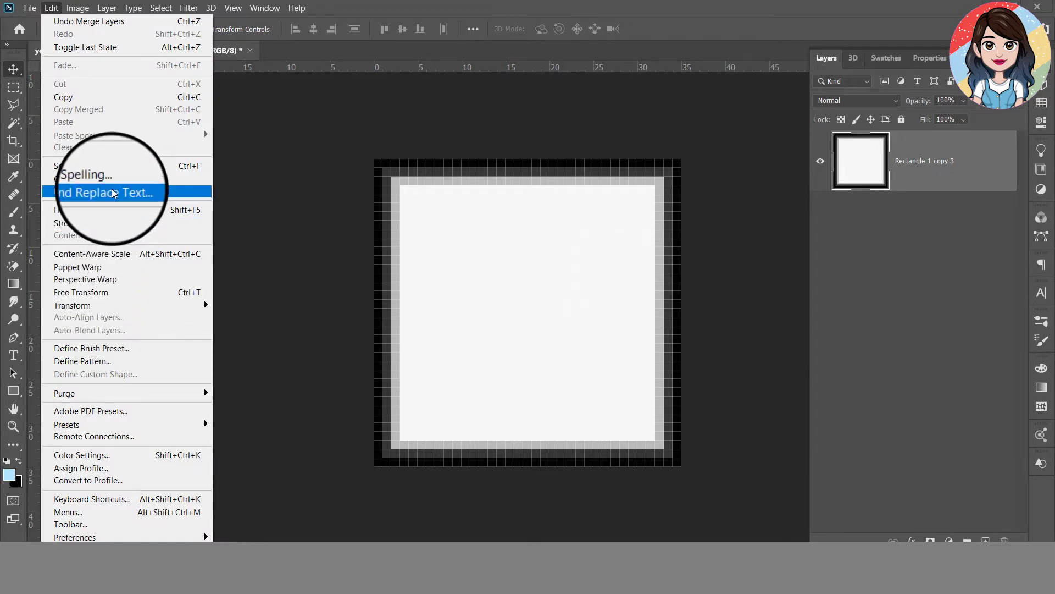
{"action": "left_click", "coordinate": [94, 360]}
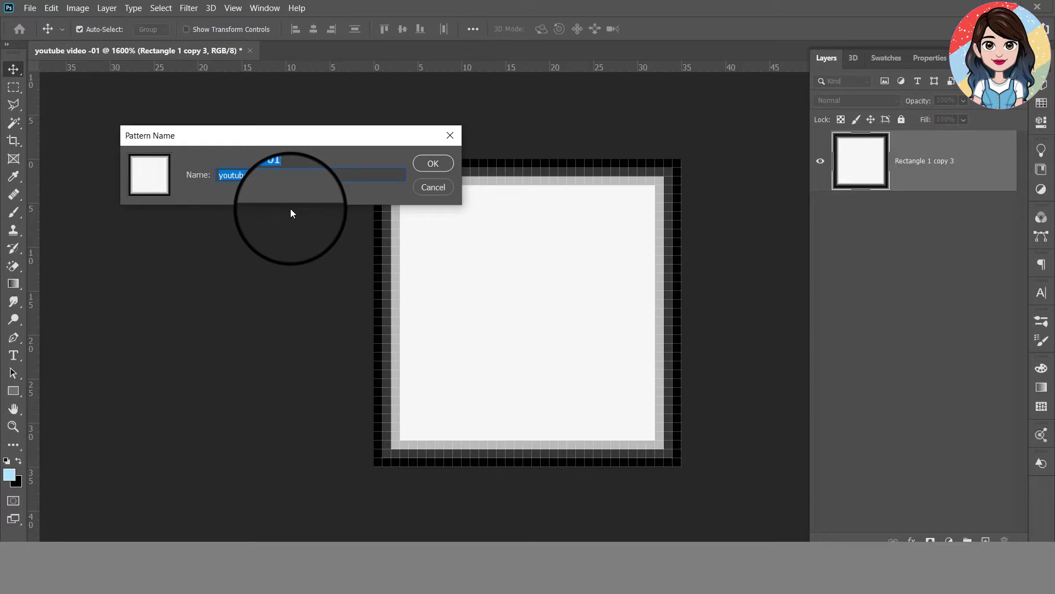
{"action": "type", "text": "3d-"}
{"action": "type", "text": "bum"}
{"action": "type", "text": "p-map"}
{"action": "left_click", "coordinate": [432, 163]}
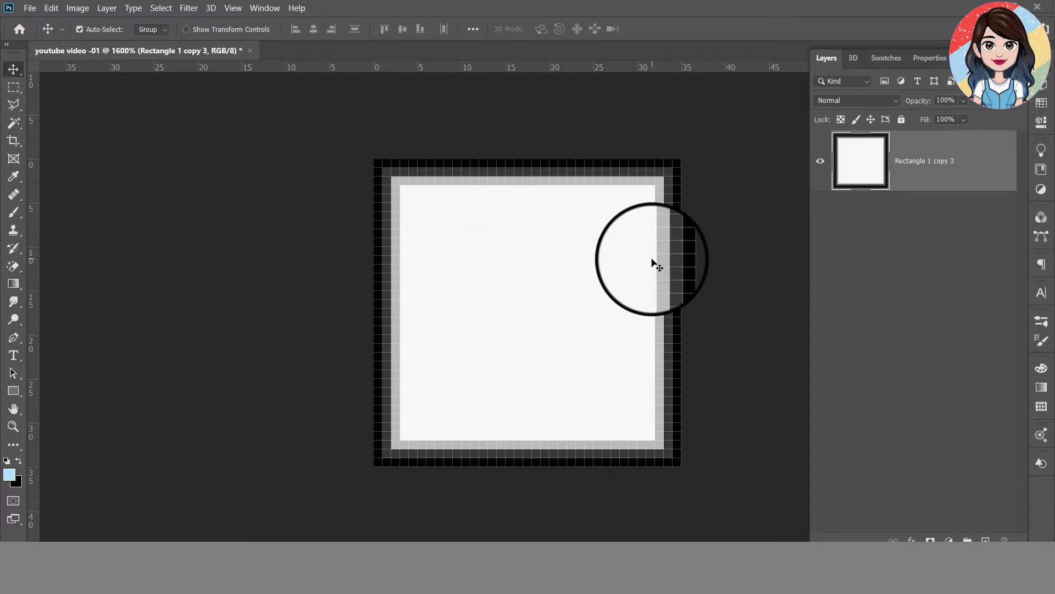
Create a new 980 px document named 'the pattern saving texture'
{"action": "left_click", "coordinate": [29, 8]}
{"action": "left_click", "coordinate": [52, 23]}
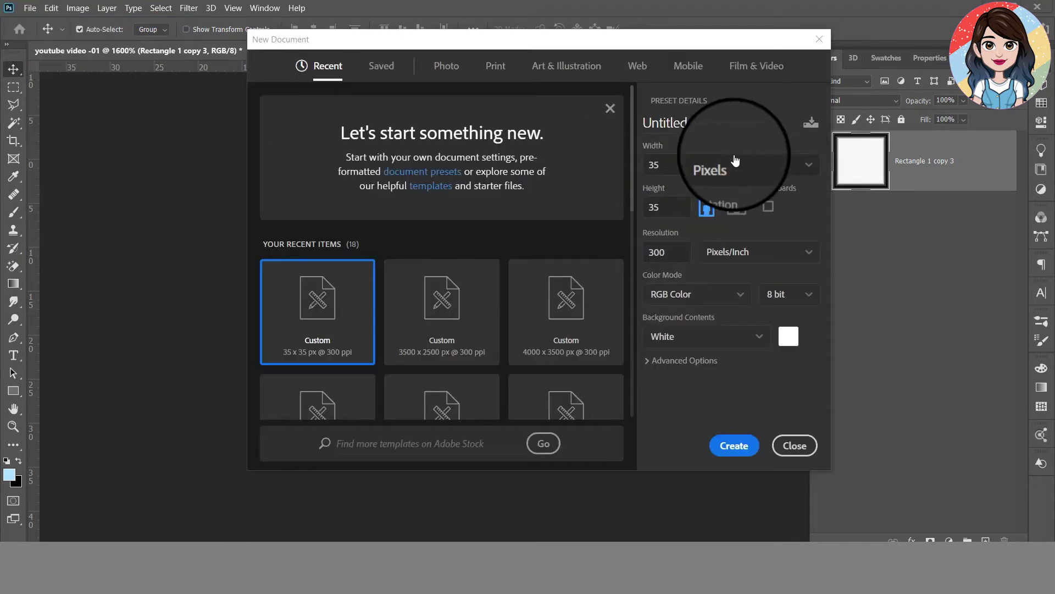
{"action": "double_click", "coordinate": [712, 117]}
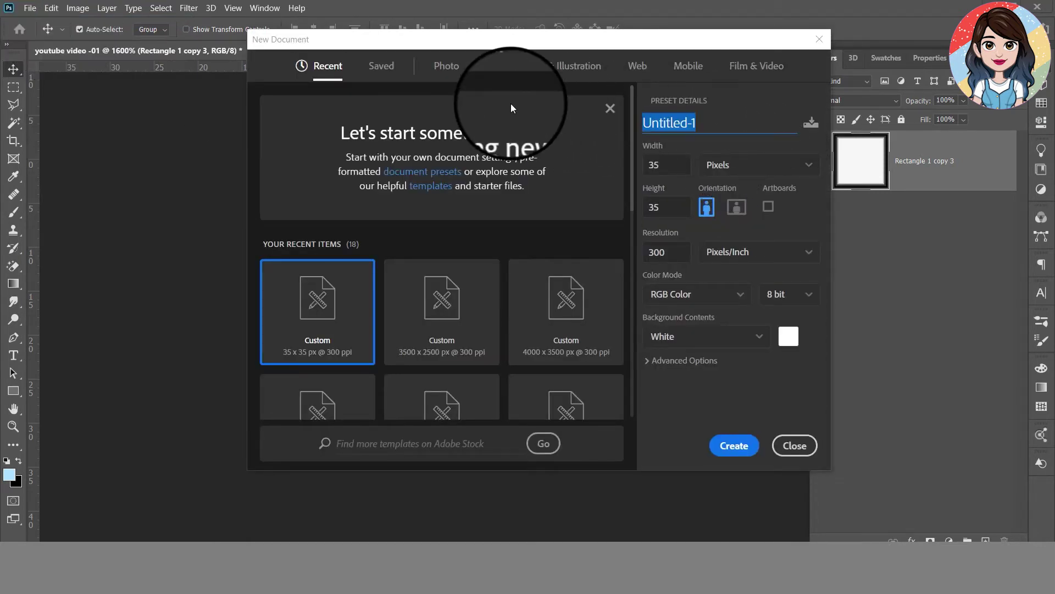
{"action": "type", "text": "youtube"}
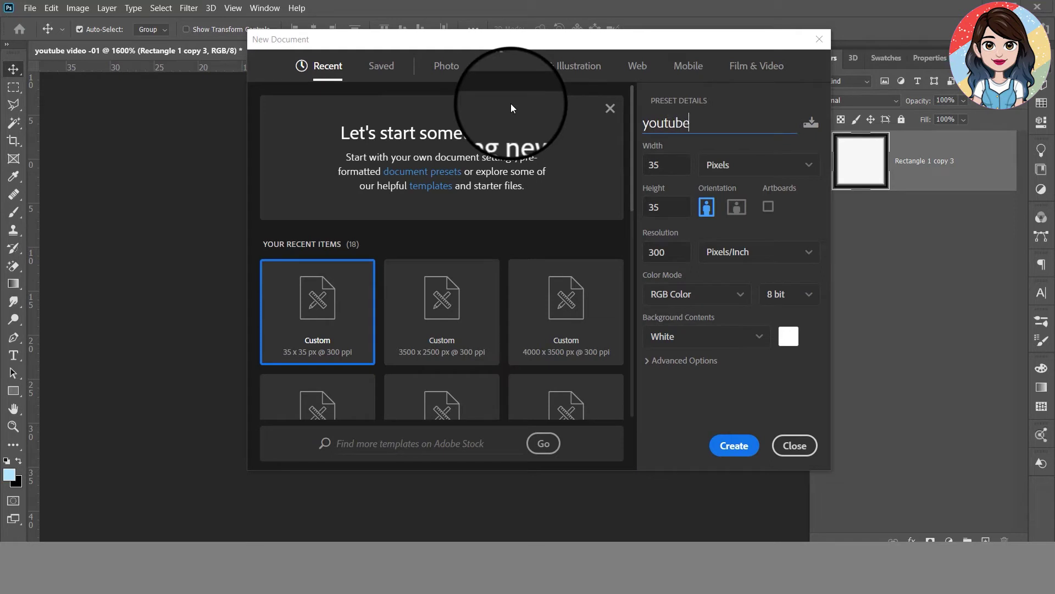
{"action": "key", "text": "BackSpace"}
{"action": "key", "text": "BackSpace"}
{"action": "key", "text": "BackSpace"}
{"action": "key", "text": "BackSpace"}
{"action": "type", "text": "the pa"}
{"action": "type", "text": "ttern savi"}
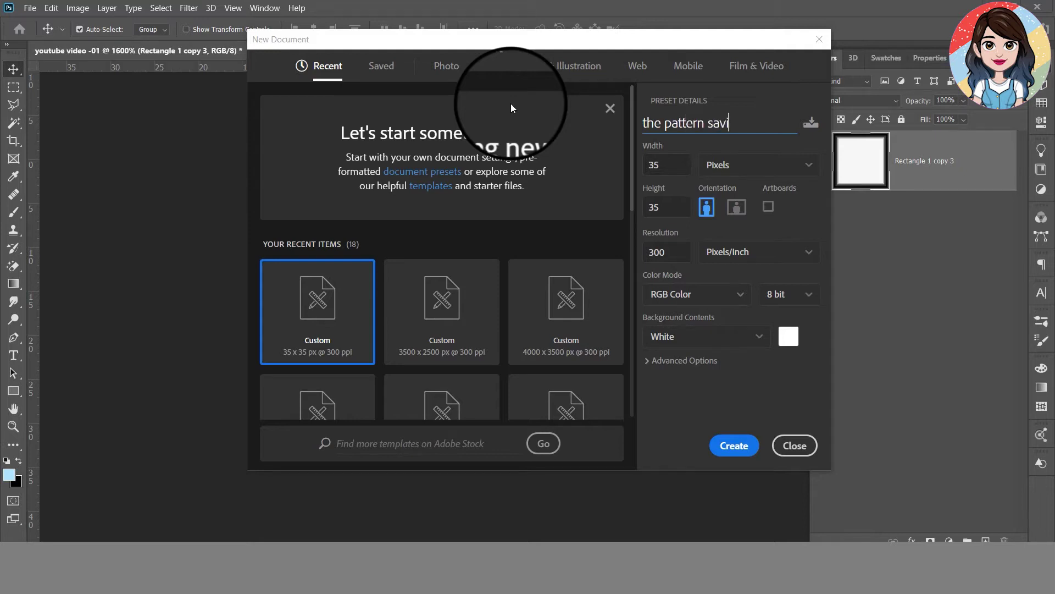
{"action": "type", "text": "ng t"}
{"action": "type", "text": "exture"}
{"action": "key", "text": "Tab"}
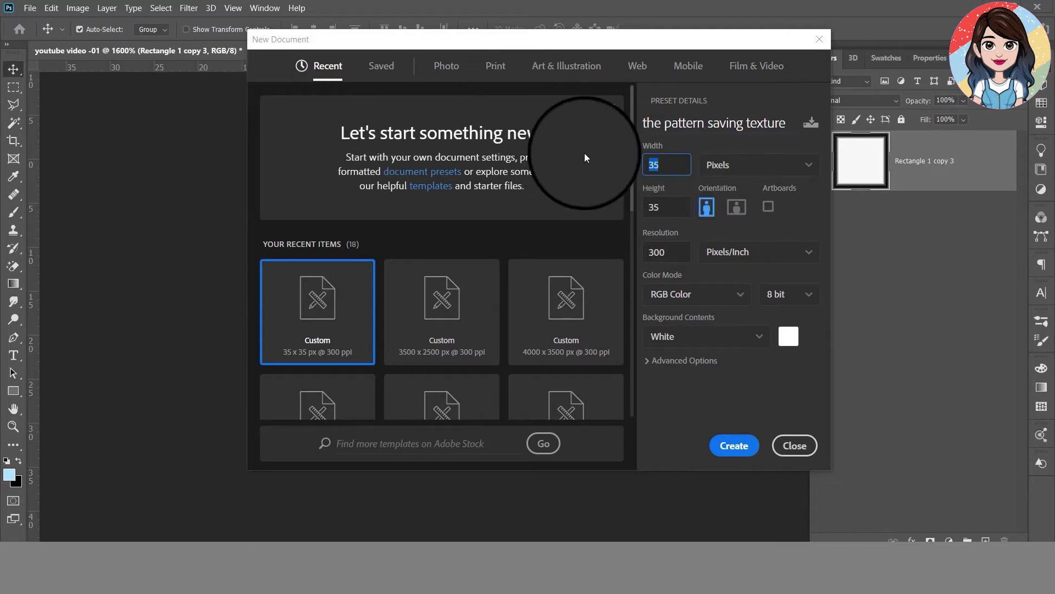
{"action": "type", "text": "400"}
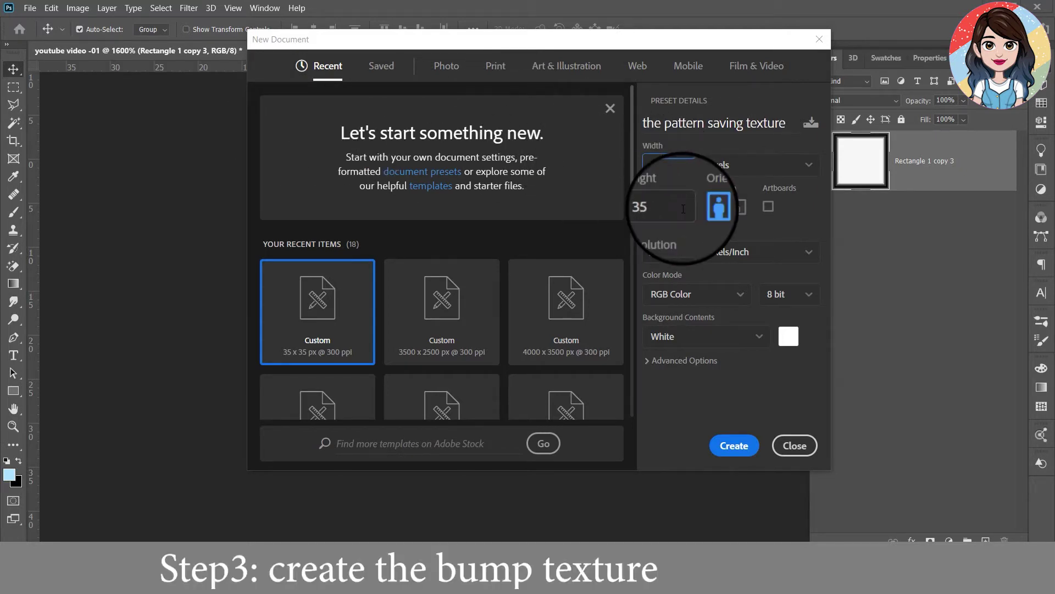
{"action": "double_click", "coordinate": [683, 208]}
{"action": "key", "text": "BackSpace"}
{"action": "type", "text": "980"}
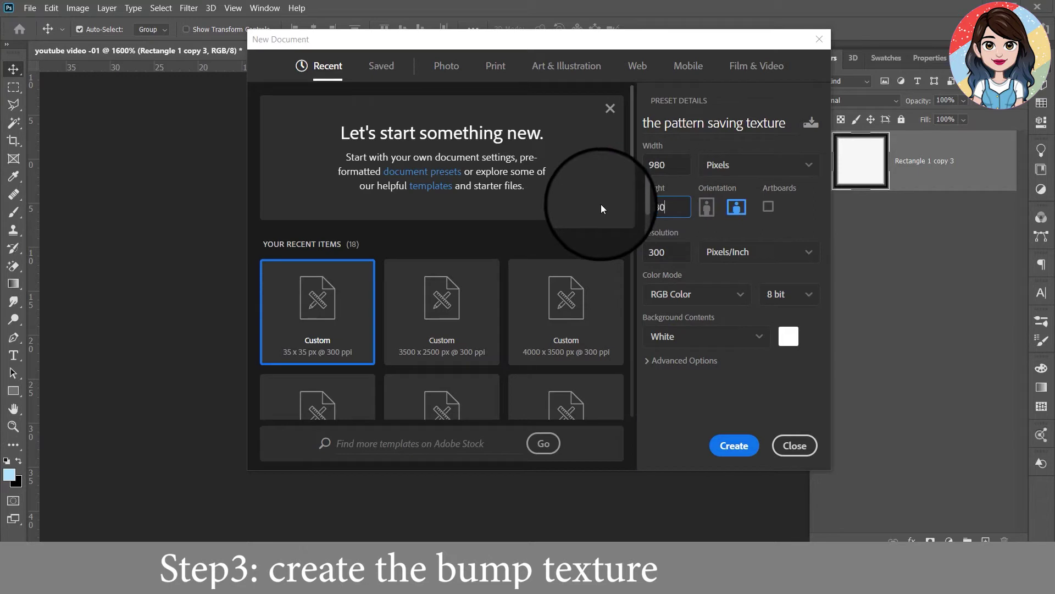
{"action": "left_click", "coordinate": [734, 445]}
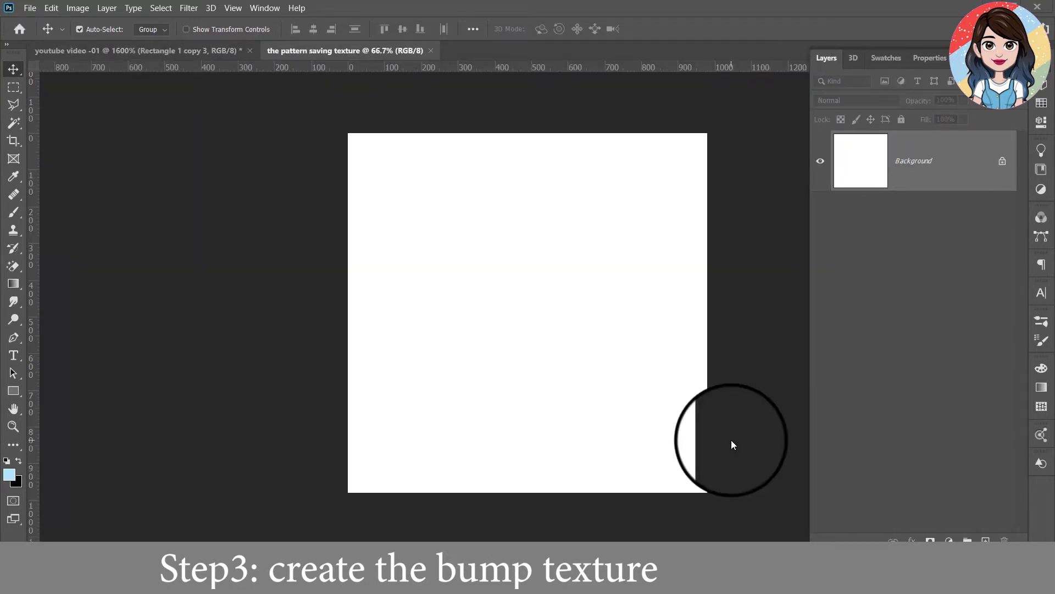
Fill the blank canvas with the grid pattern using the Paint Bucket in Pattern mode
{"action": "left_click", "coordinate": [7, 286]}
{"action": "left_click", "coordinate": [90, 295]}
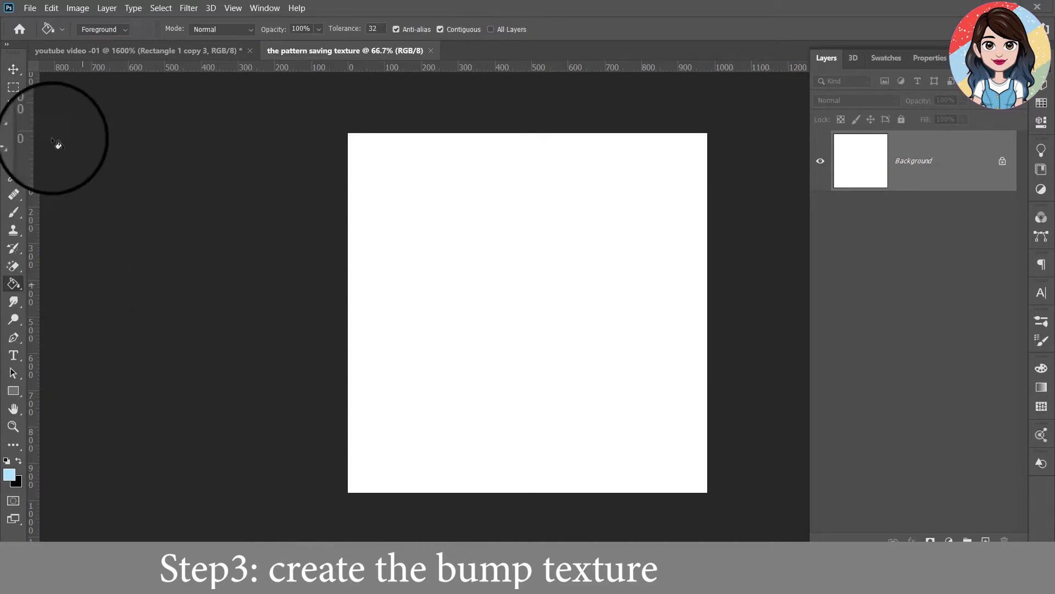
{"action": "left_click", "coordinate": [104, 25]}
{"action": "left_click", "coordinate": [98, 52]}
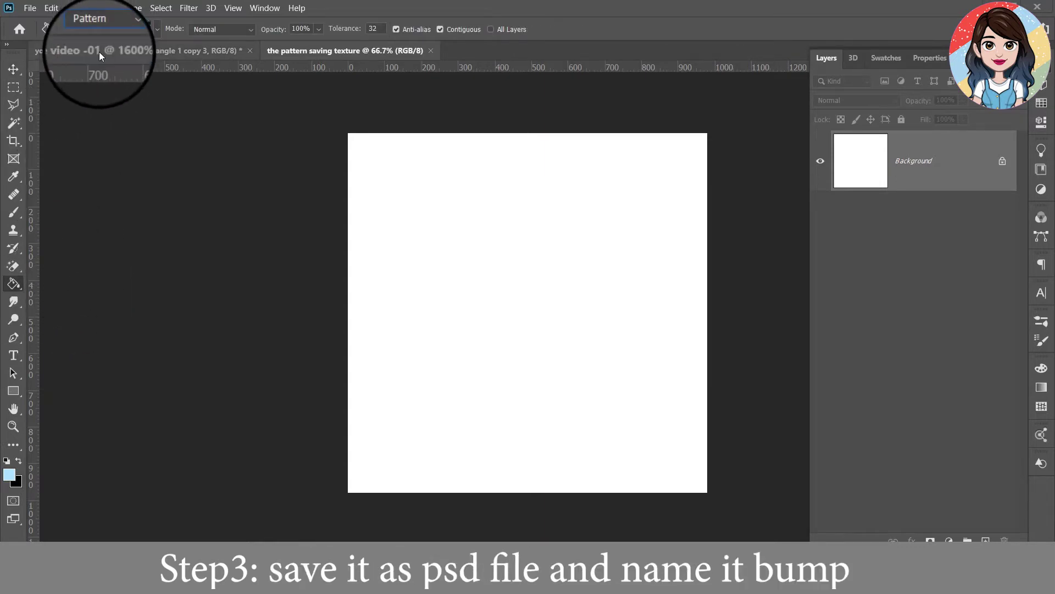
{"action": "left_click", "coordinate": [156, 30]}
{"action": "scroll", "coordinate": [88, 236], "scroll_direction": "down", "scroll_amount": 1}
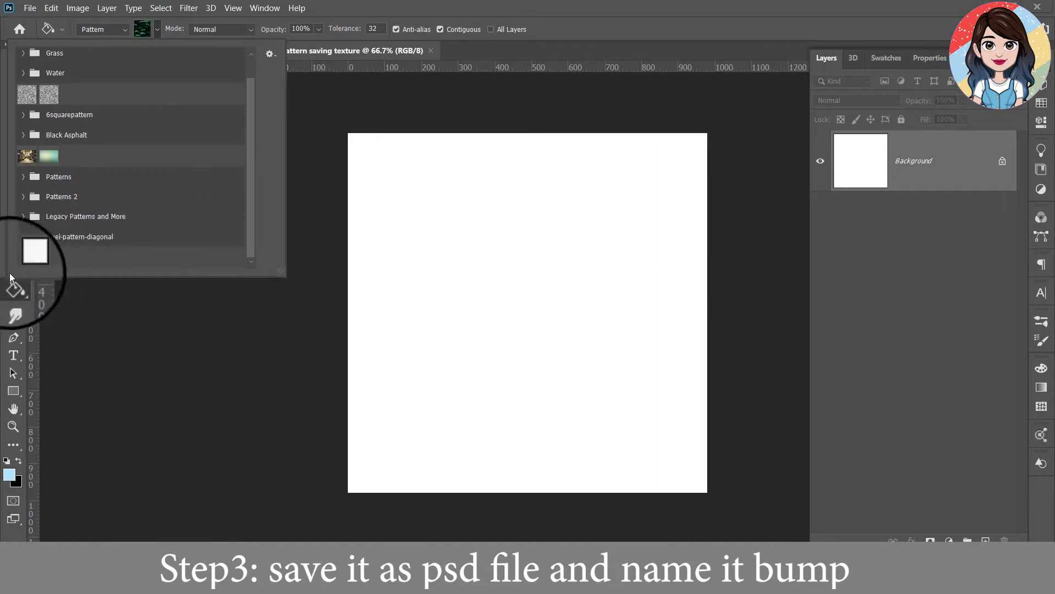
{"action": "left_click", "coordinate": [25, 258]}
{"action": "left_click", "coordinate": [506, 250]}
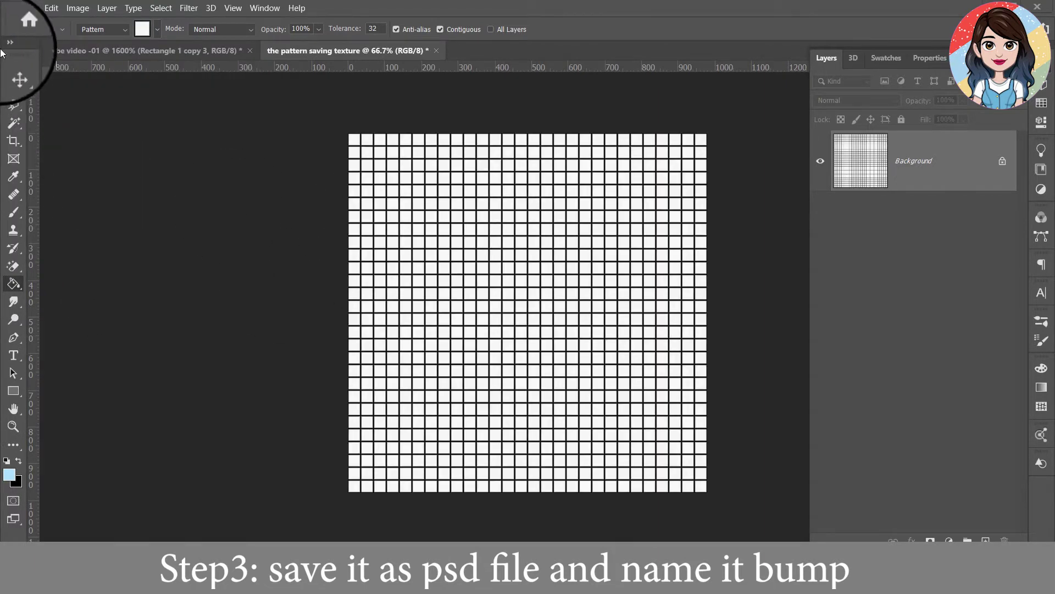
Save the texture as 'the pattern saving texture.psd' and close the document
{"action": "left_click", "coordinate": [29, 8]}
{"action": "left_click", "coordinate": [80, 169]}
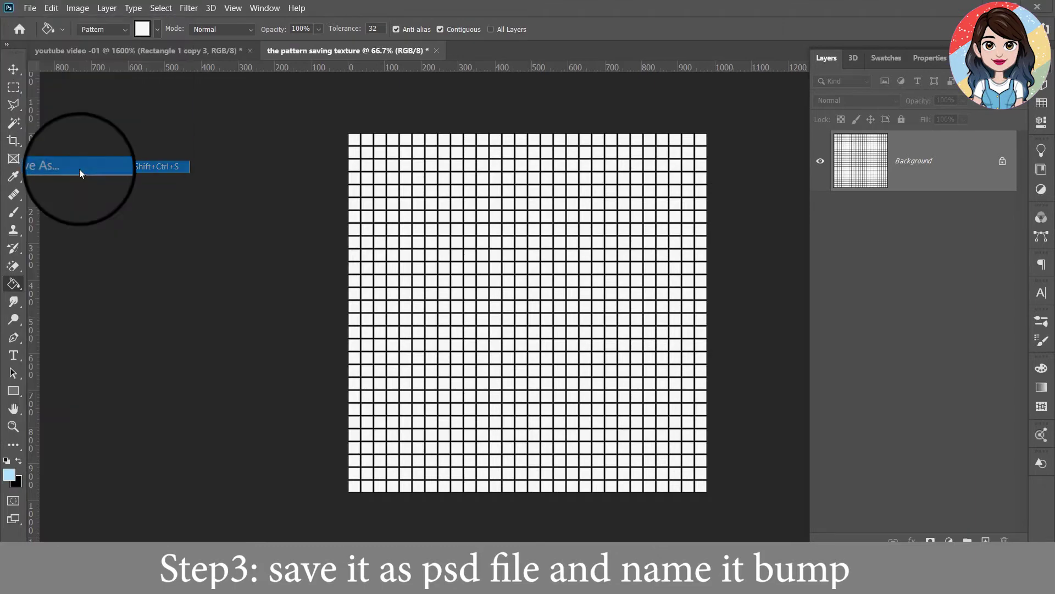
{"action": "left_click", "coordinate": [572, 391]}
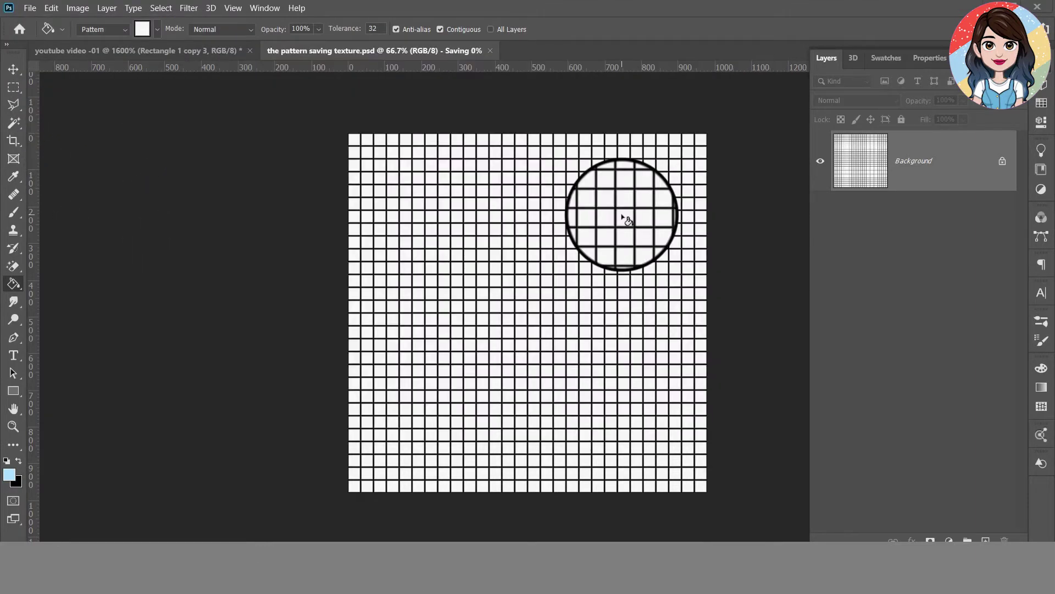
{"action": "left_click", "coordinate": [12, 74]}
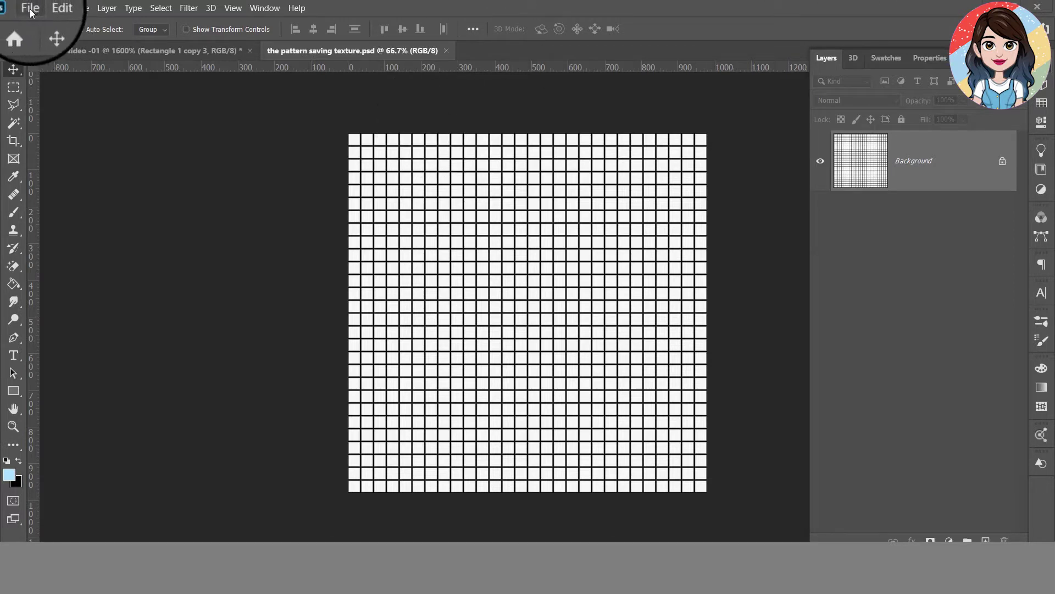
{"action": "left_click", "coordinate": [446, 50]}
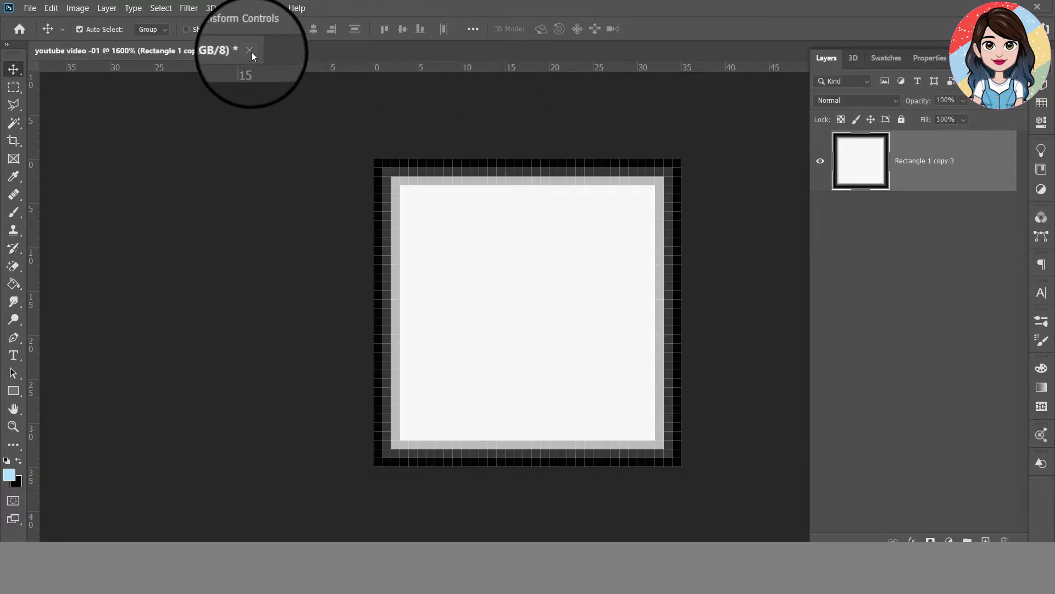
Close the tile document and create a blank 1000 × 1000 px Untitled-1 at 300 ppi
{"action": "left_click", "coordinate": [251, 52]}
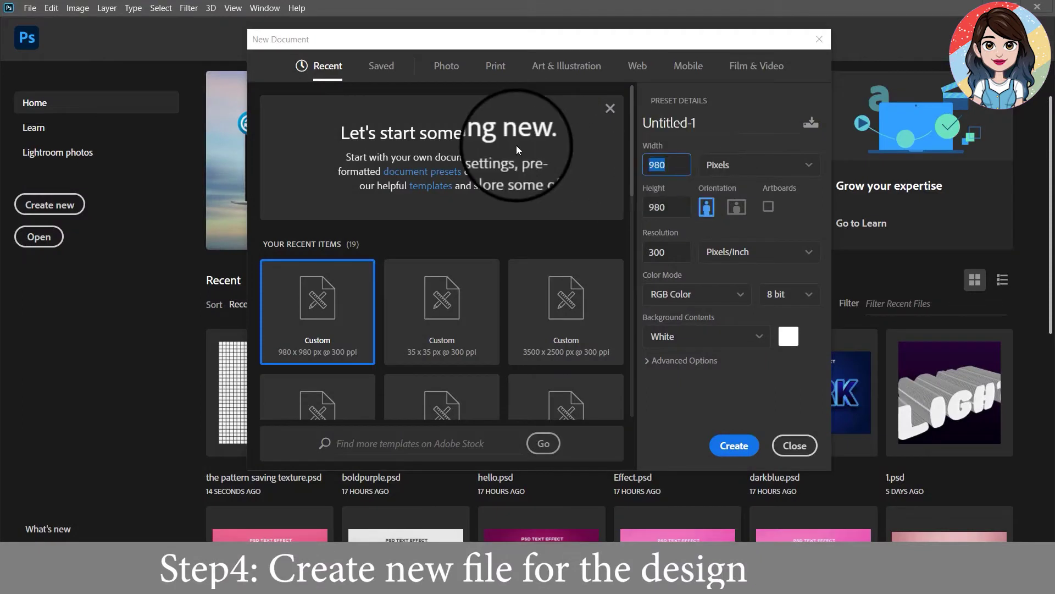
{"action": "type", "text": "3000"}
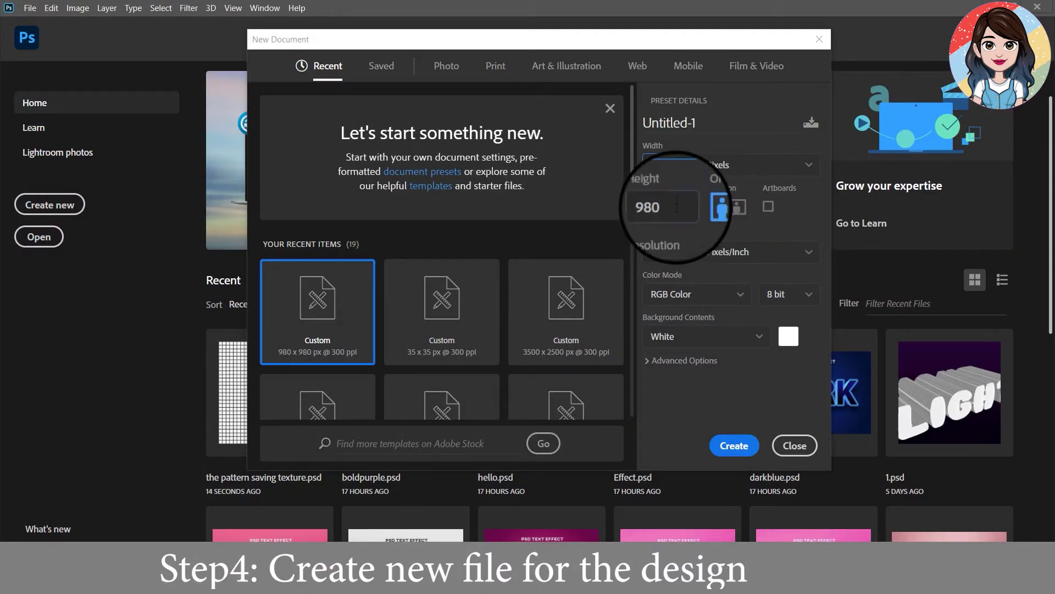
{"action": "double_click", "coordinate": [677, 206]}
{"action": "type", "text": "1000"}
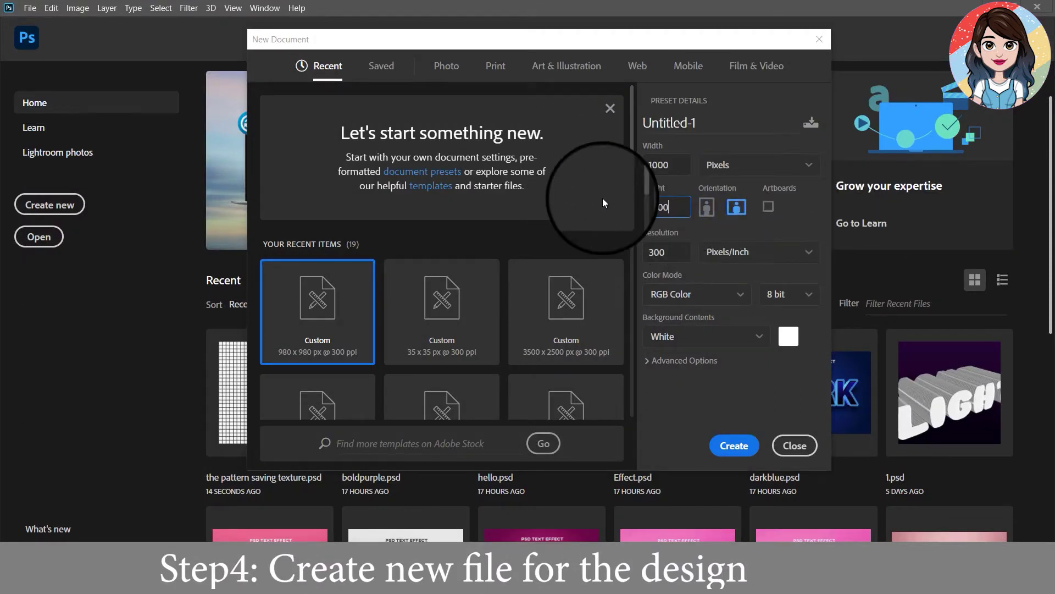
{"action": "left_click", "coordinate": [732, 445]}
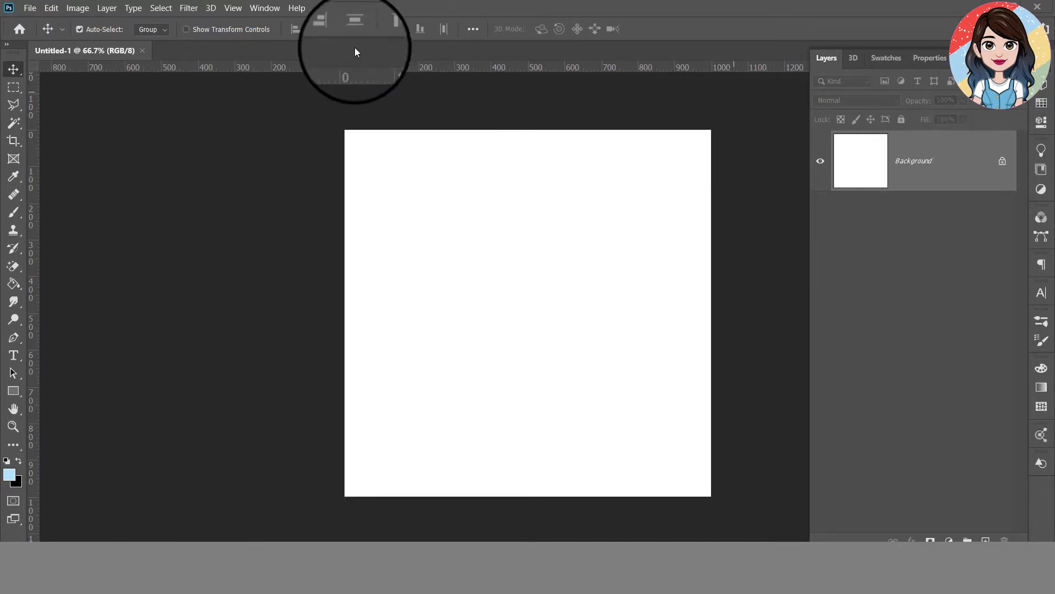
Fill the whole canvas with solid black using the Paint Bucket
{"action": "left_click", "coordinate": [79, 29]}
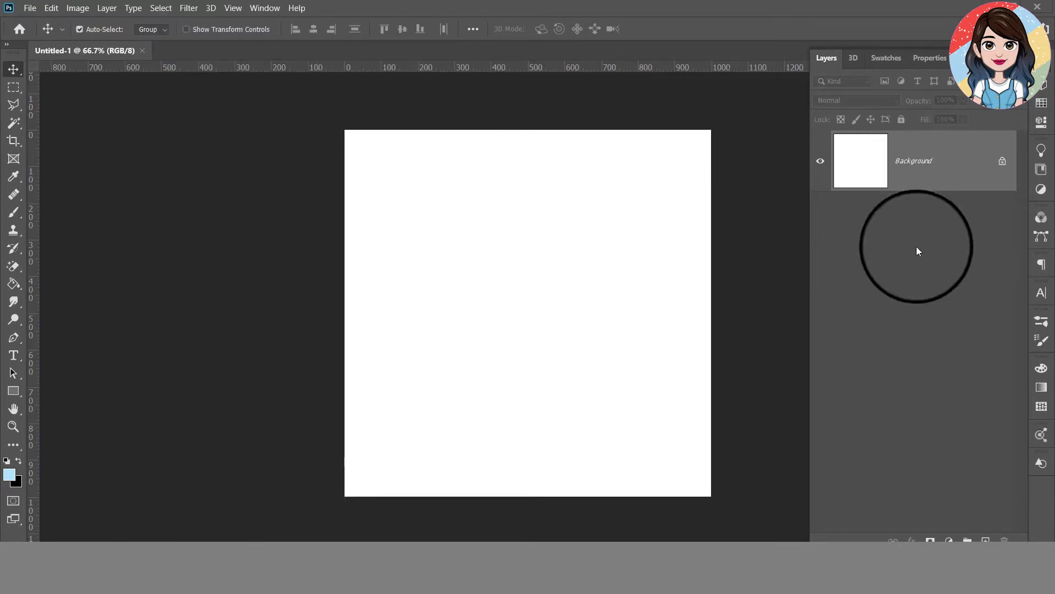
{"action": "left_click", "coordinate": [14, 283]}
{"action": "left_click", "coordinate": [121, 35]}
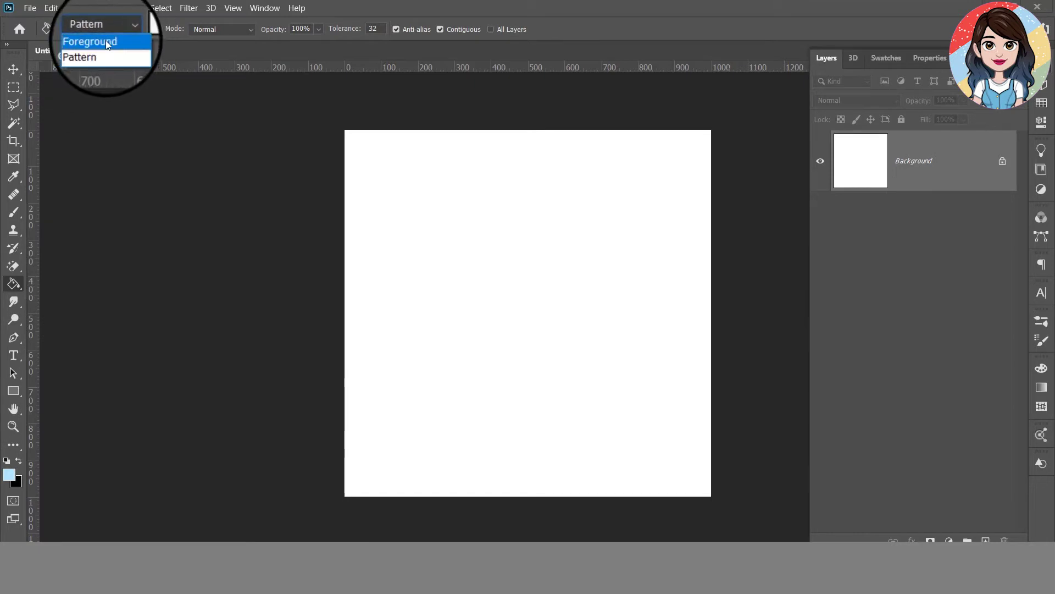
{"action": "left_click", "coordinate": [19, 464]}
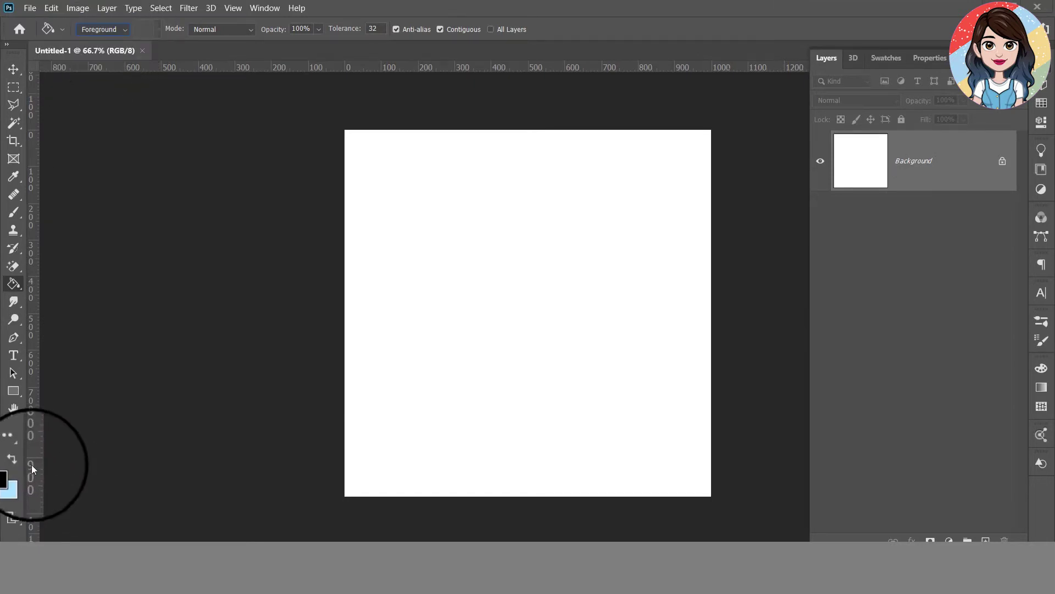
{"action": "left_click", "coordinate": [504, 393]}
Duplicate the black background as Layer 1 and show its layer effects menu
{"action": "left_click", "coordinate": [11, 71]}
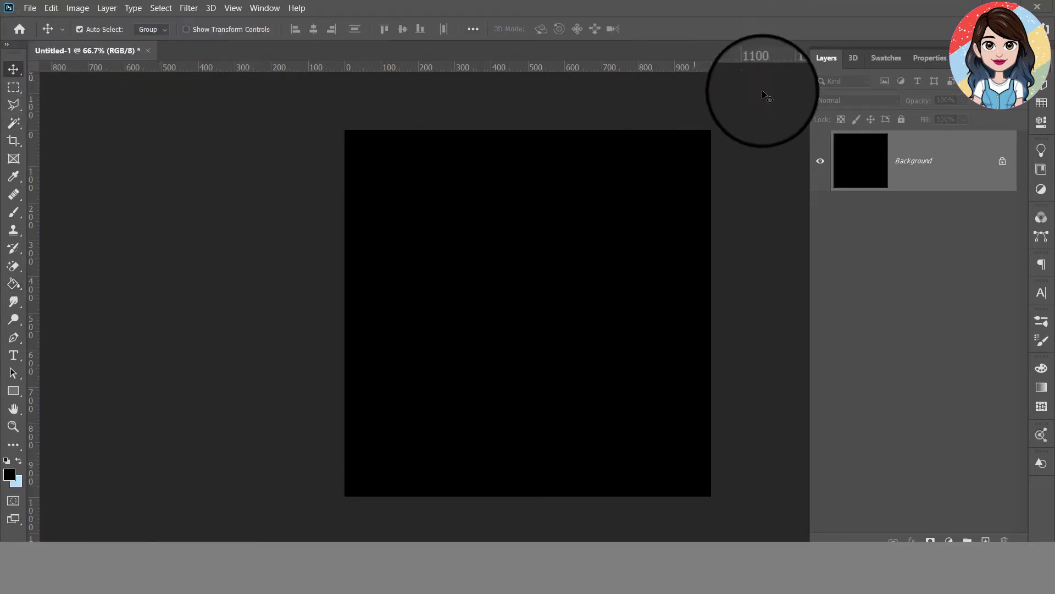
{"action": "key", "text": "ctrl+j"}
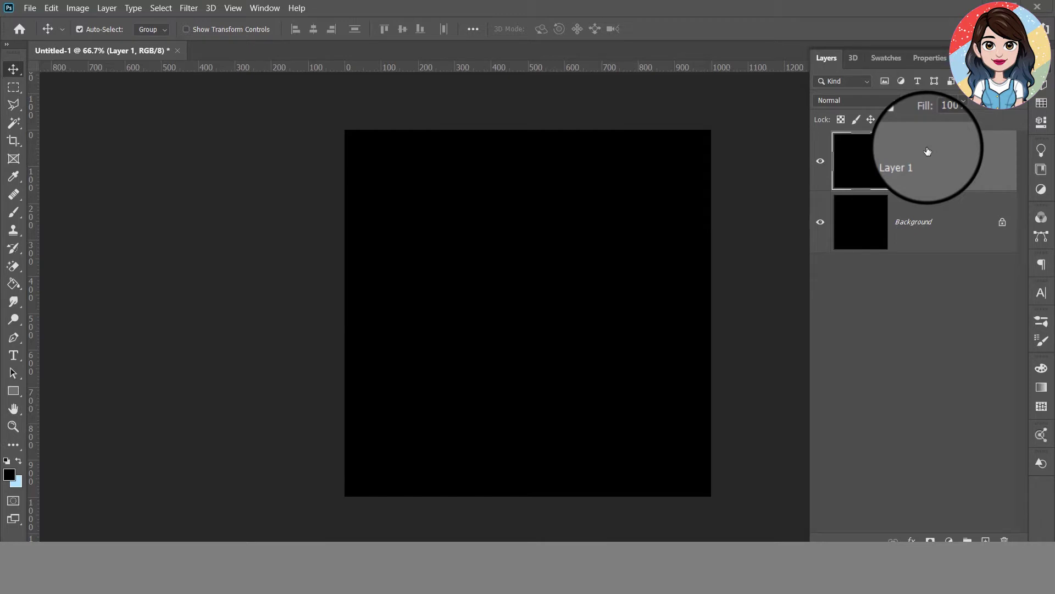
{"action": "left_click_drag", "start_coordinate": [927, 150], "coordinate": [902, 535]}
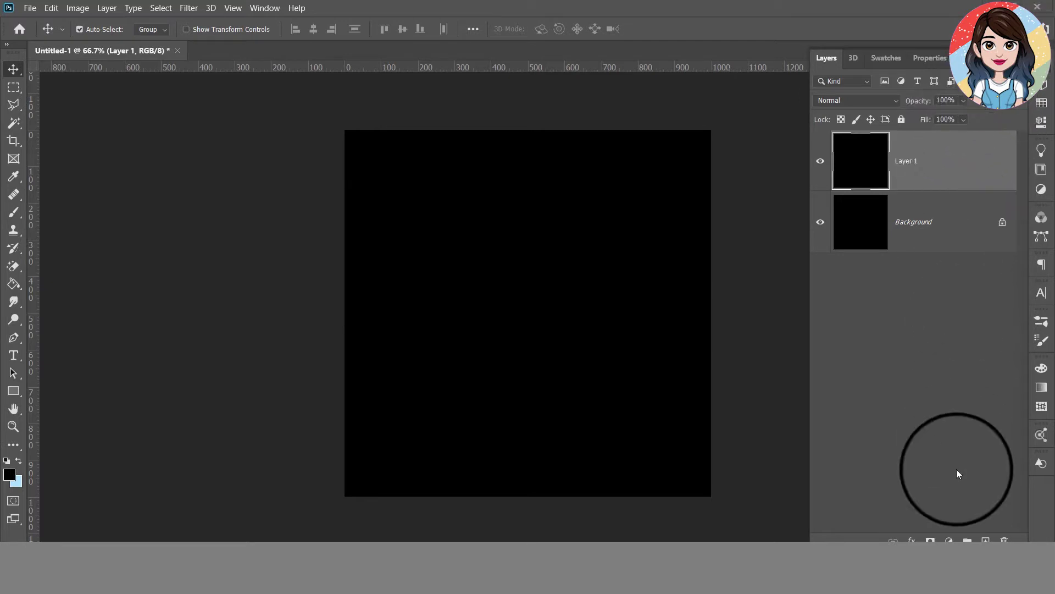
{"action": "left_click", "coordinate": [911, 540]}
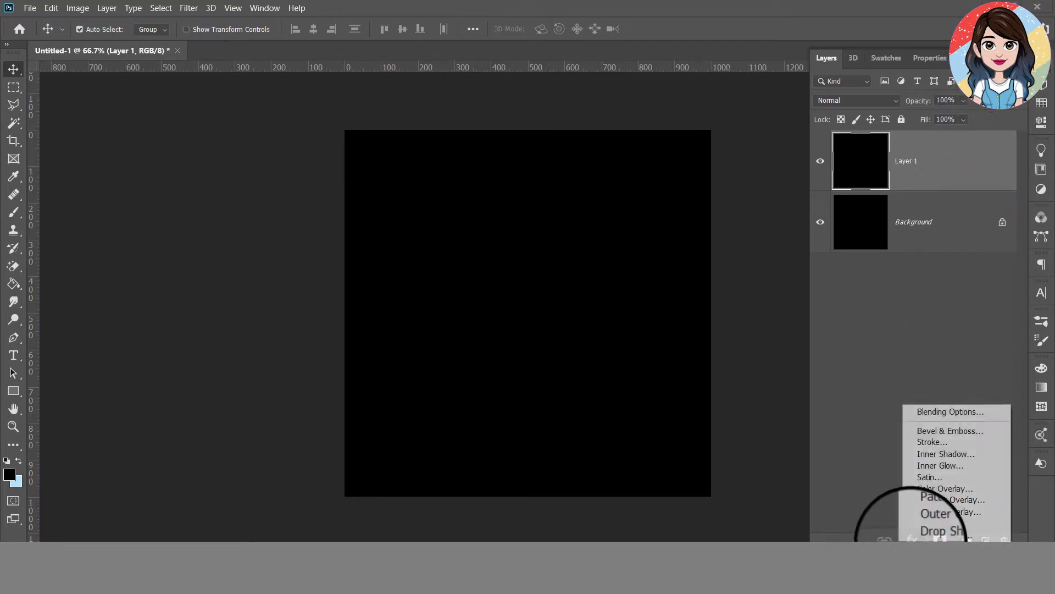
Add a Gradient Overlay to Layer 1 with the left stop set to #03010c
{"action": "left_click", "coordinate": [944, 414]}
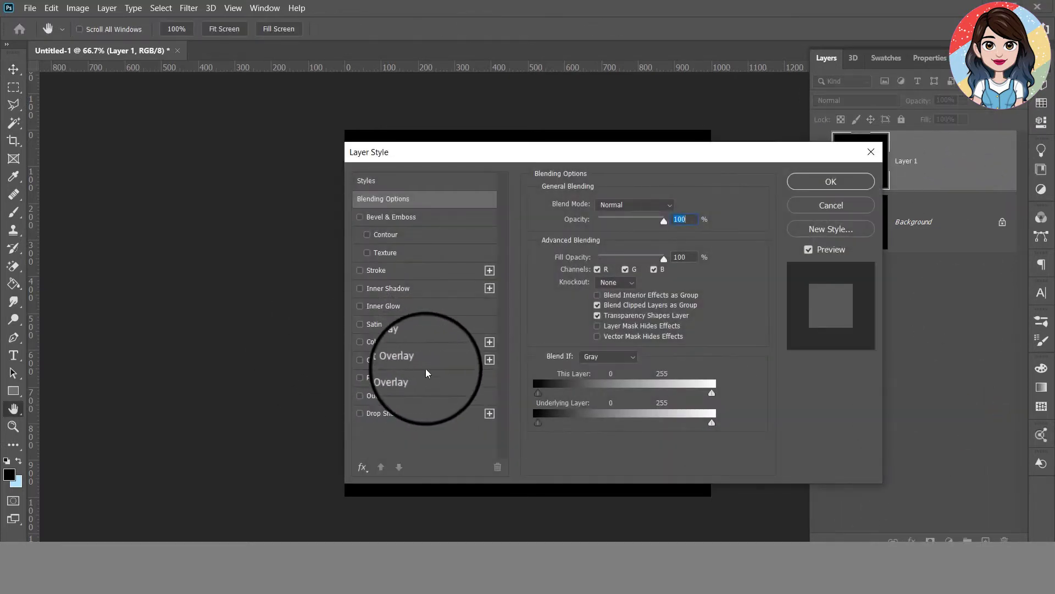
{"action": "left_click", "coordinate": [433, 369]}
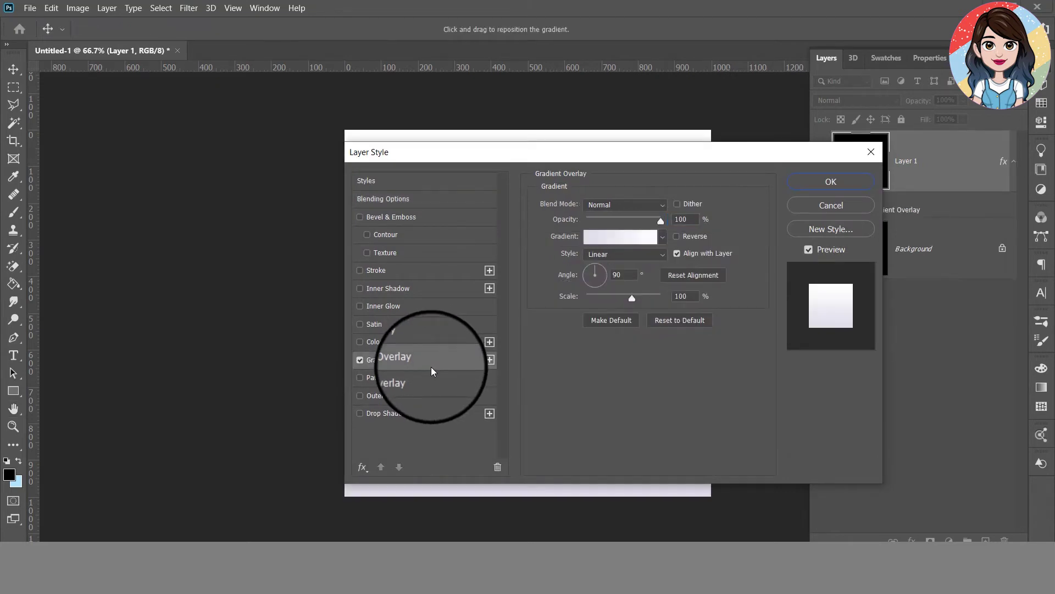
{"action": "left_click", "coordinate": [635, 242]}
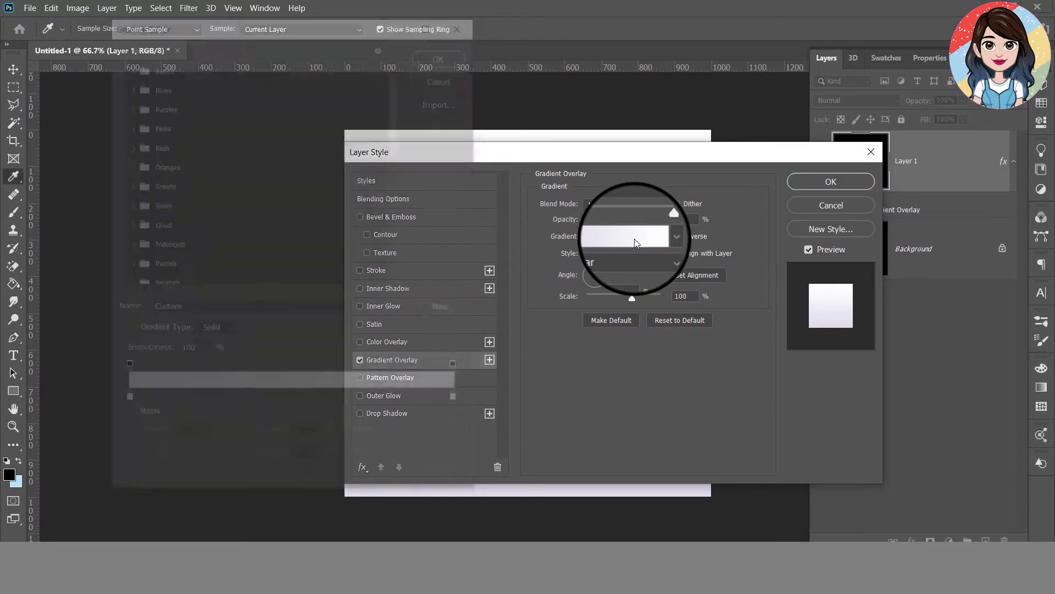
{"action": "left_click", "coordinate": [124, 401]}
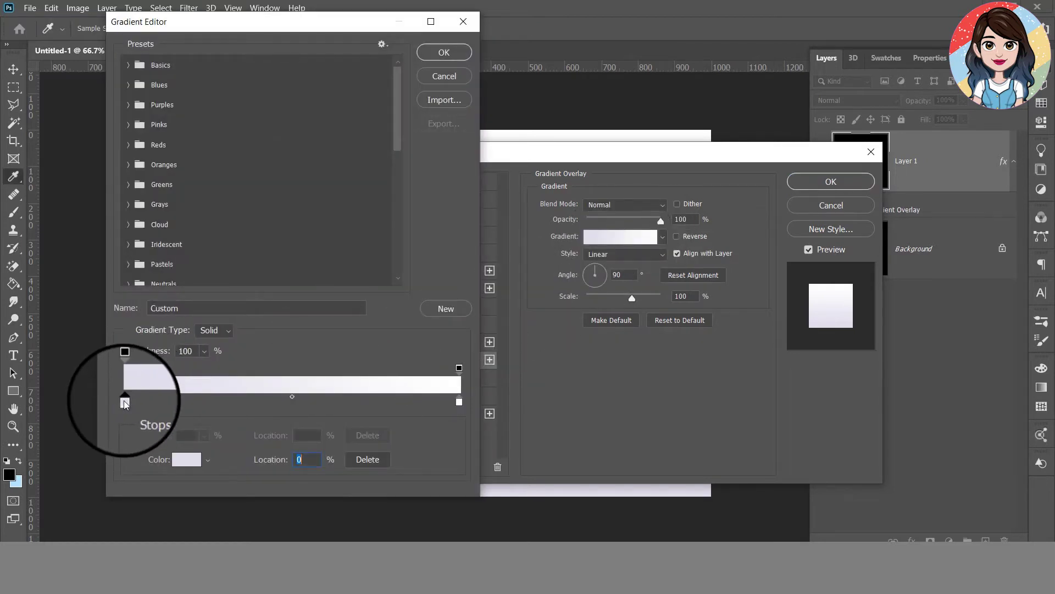
{"action": "left_click", "coordinate": [186, 460]}
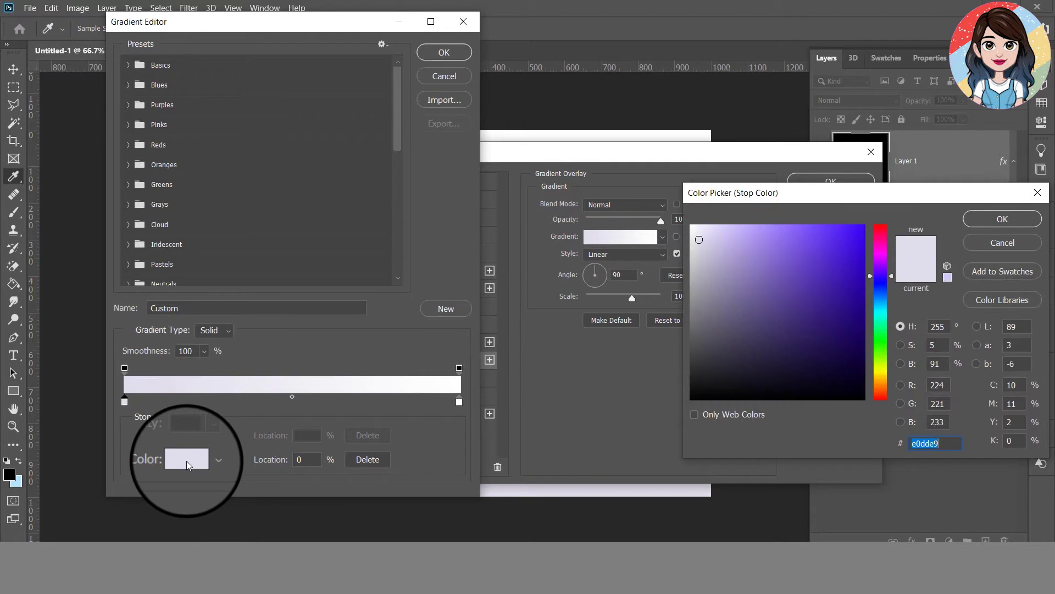
{"action": "type", "text": "0301"}
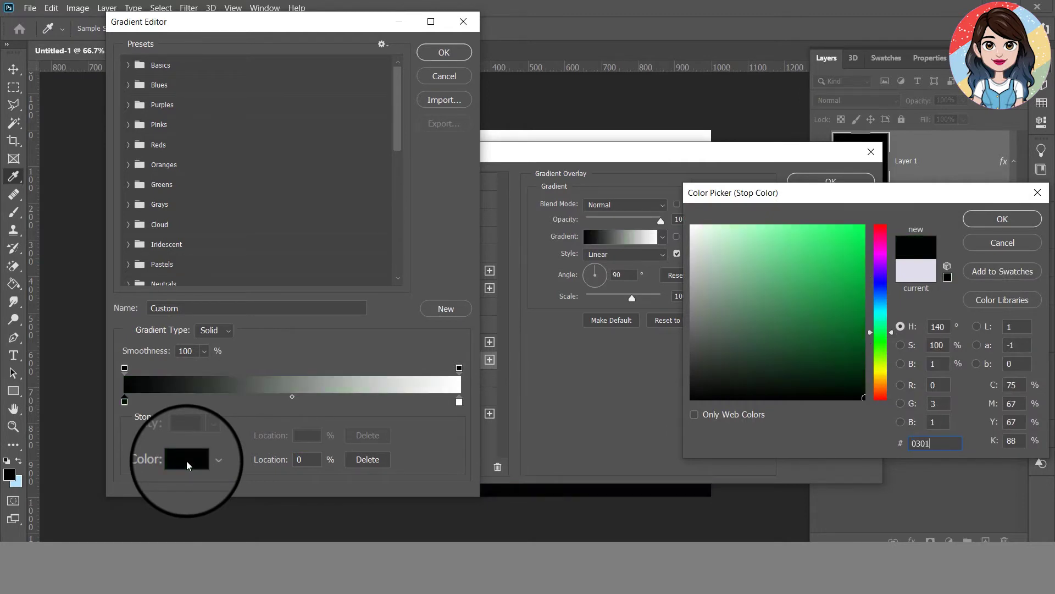
{"action": "type", "text": "0c"}
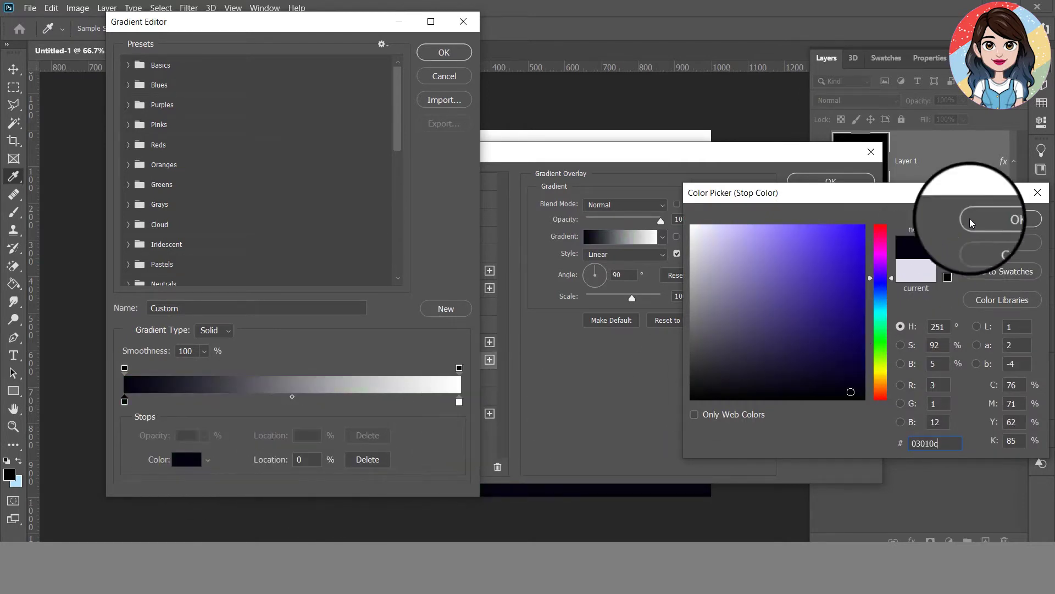
{"action": "left_click", "coordinate": [997, 219]}
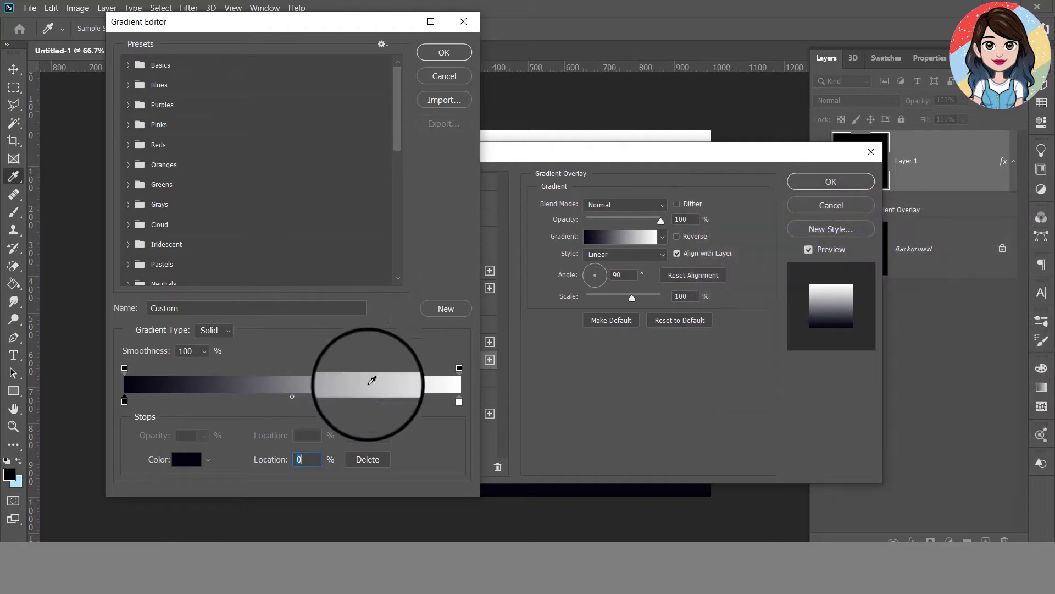
Set the right gradient stop to dark purple #240333 and apply the overlay
{"action": "left_click", "coordinate": [458, 401]}
{"action": "left_click", "coordinate": [187, 461]}
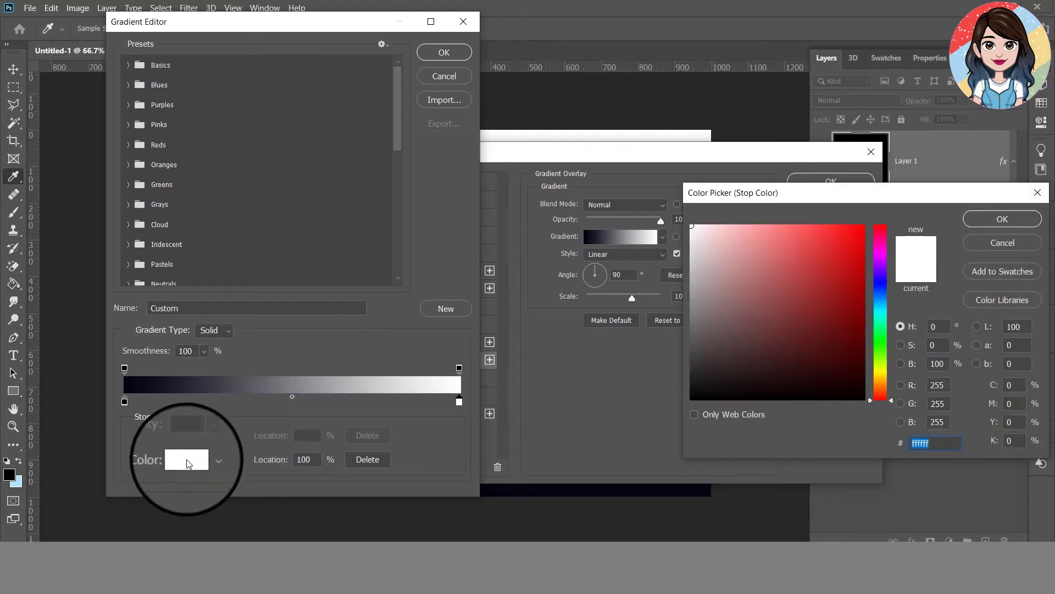
{"action": "type", "text": "24"}
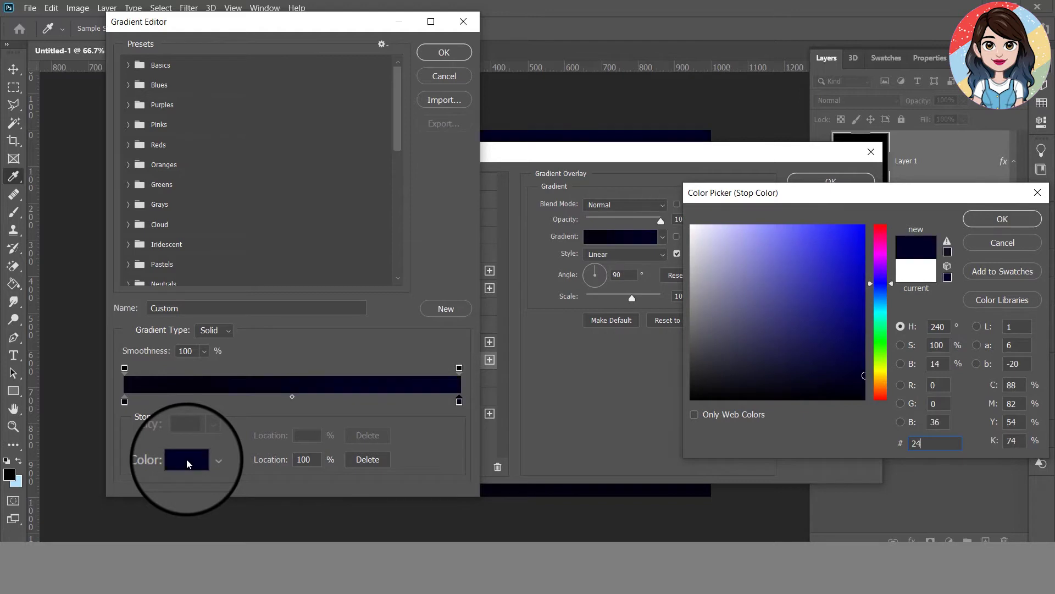
{"action": "type", "text": "0333"}
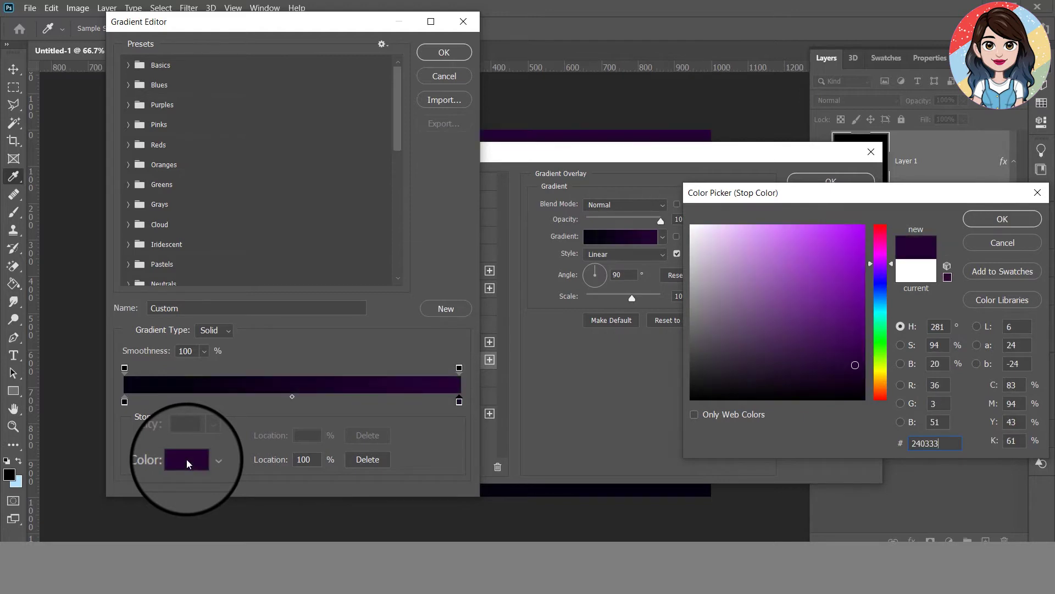
{"action": "left_click", "coordinate": [1008, 223]}
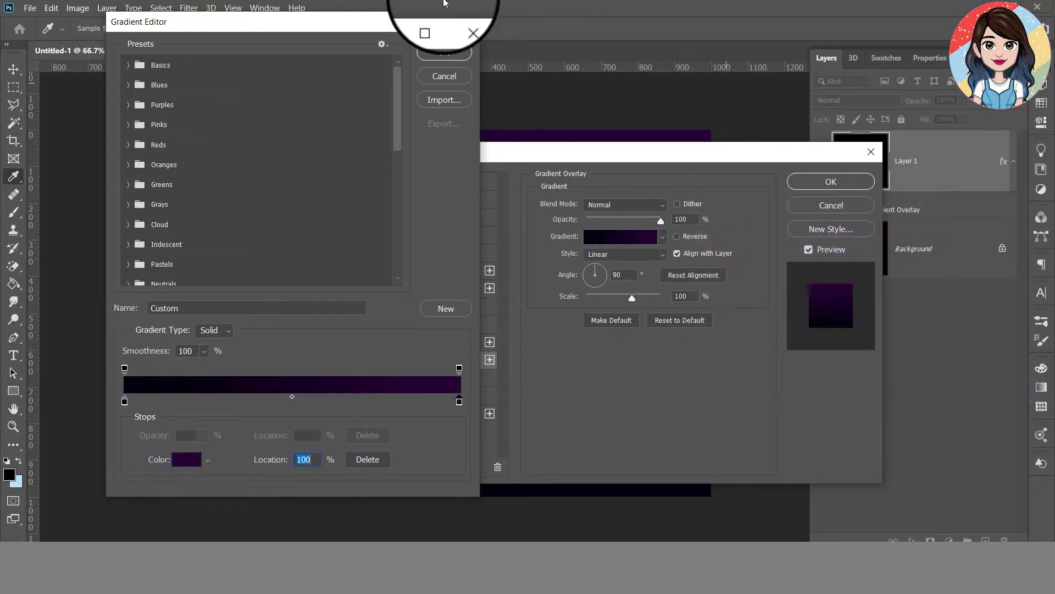
{"action": "left_click", "coordinate": [450, 54]}
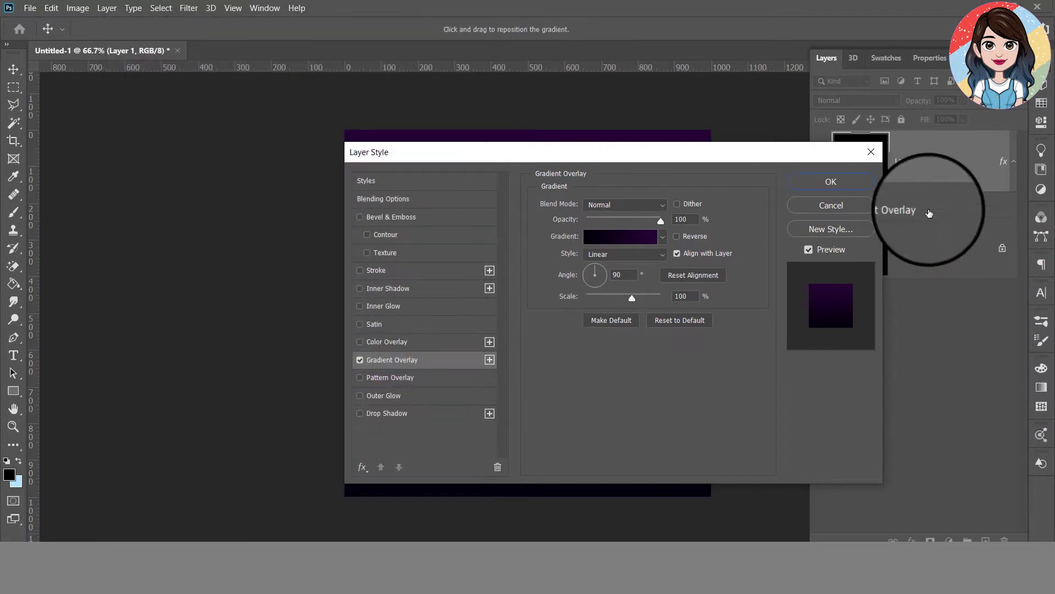
{"action": "left_click", "coordinate": [830, 181]}
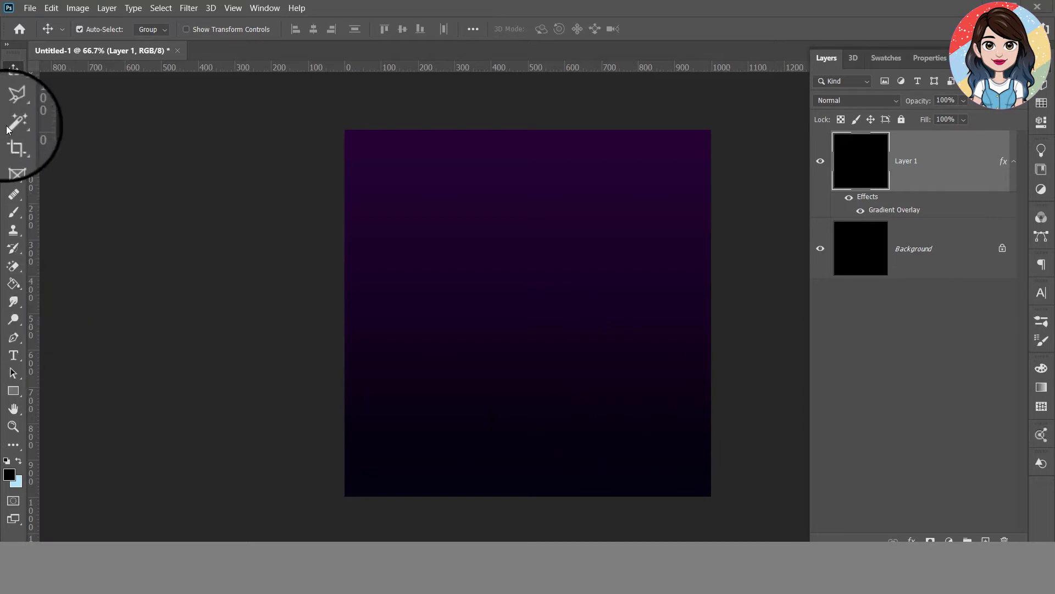
{"action": "left_click", "coordinate": [51, 7]}
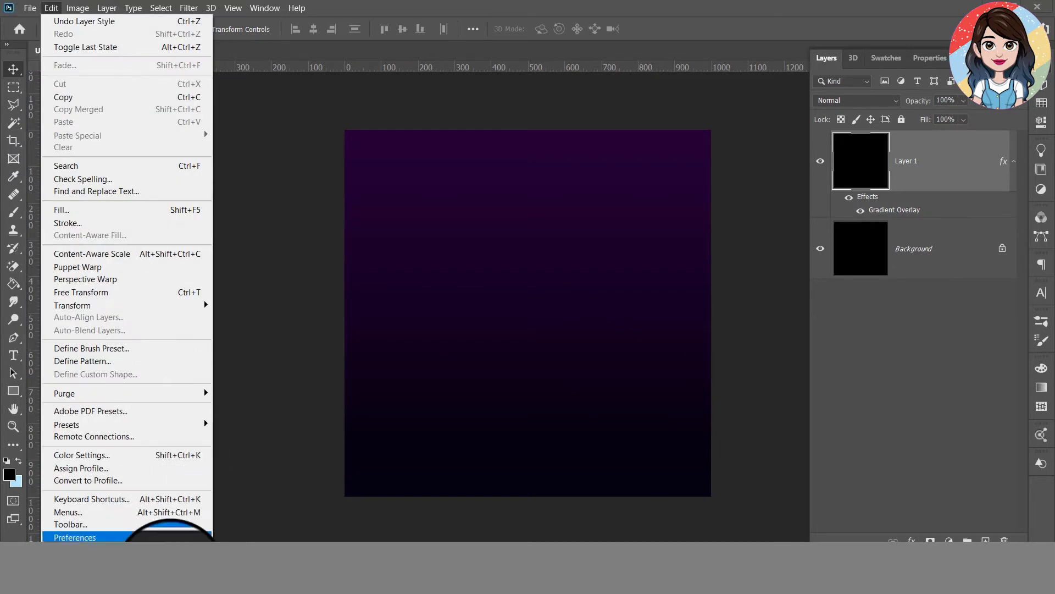
{"action": "mouse_move", "coordinate": [123, 537]}
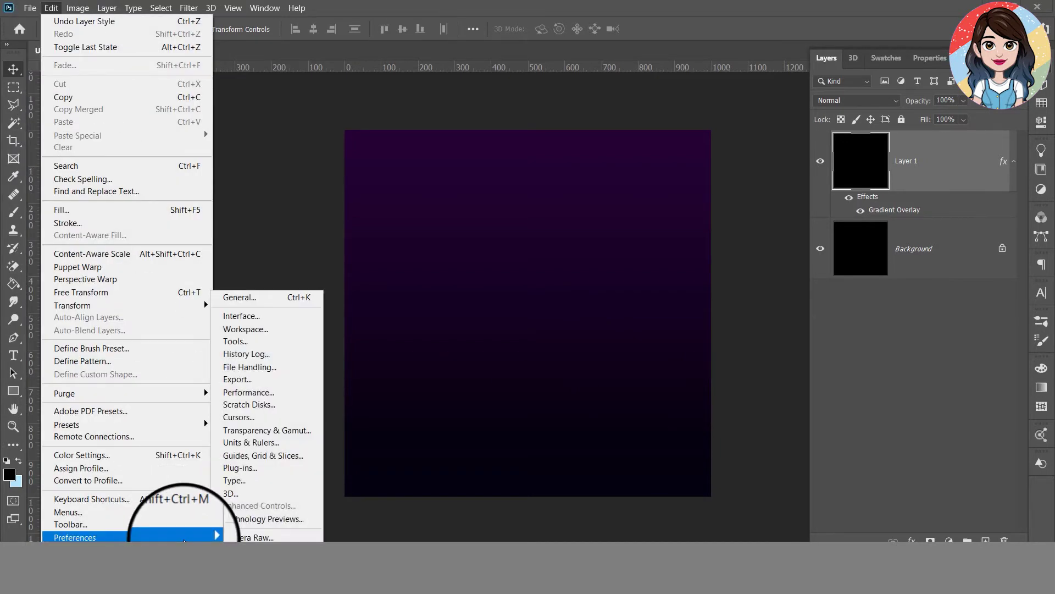
Open the Performance preferences and close them without changes
{"action": "left_click", "coordinate": [272, 394]}
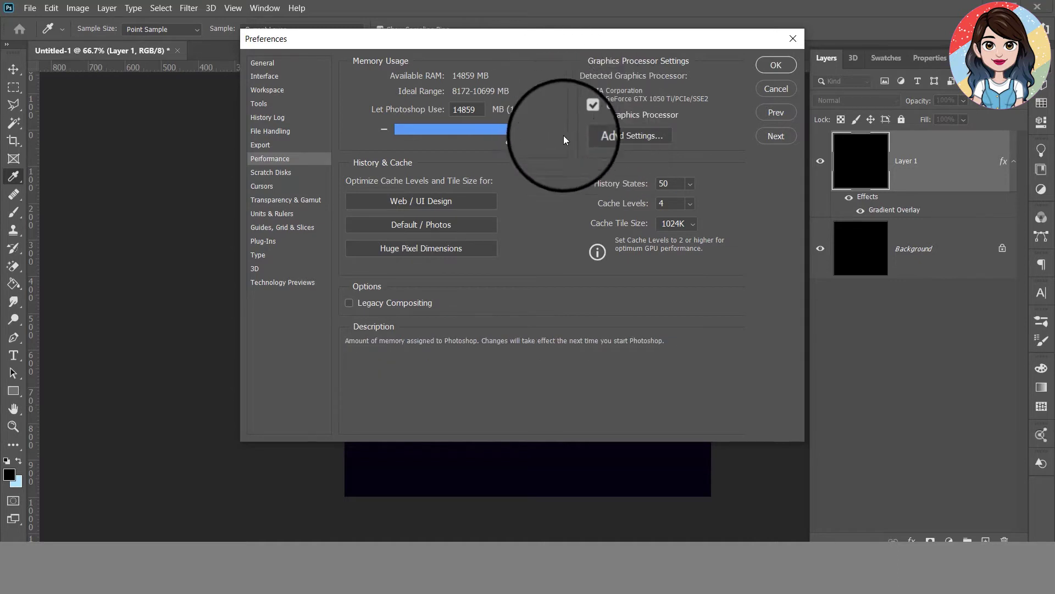
{"action": "left_click", "coordinate": [786, 67]}
{"action": "key", "text": "v"}
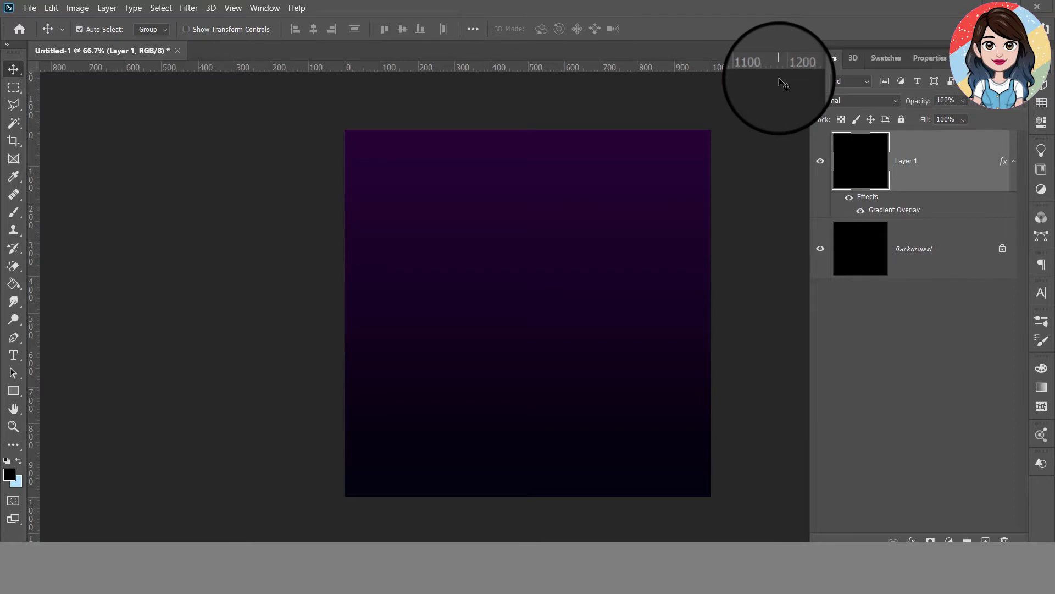
Set Photoshop's memory allowance to 11211 MB (75%) of RAM and confirm
{"action": "left_click", "coordinate": [51, 8]}
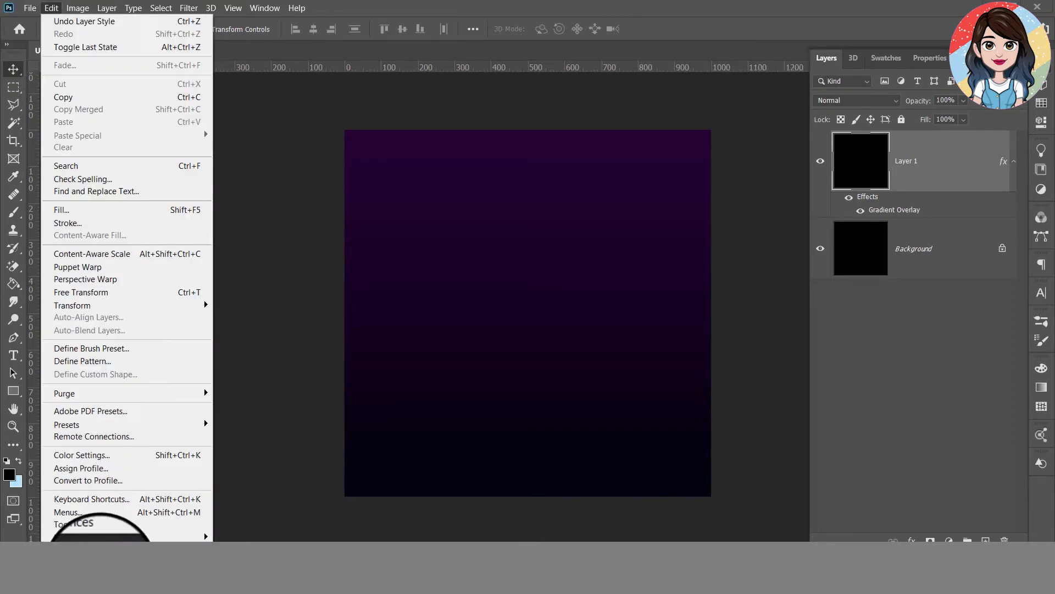
{"action": "mouse_move", "coordinate": [74, 536]}
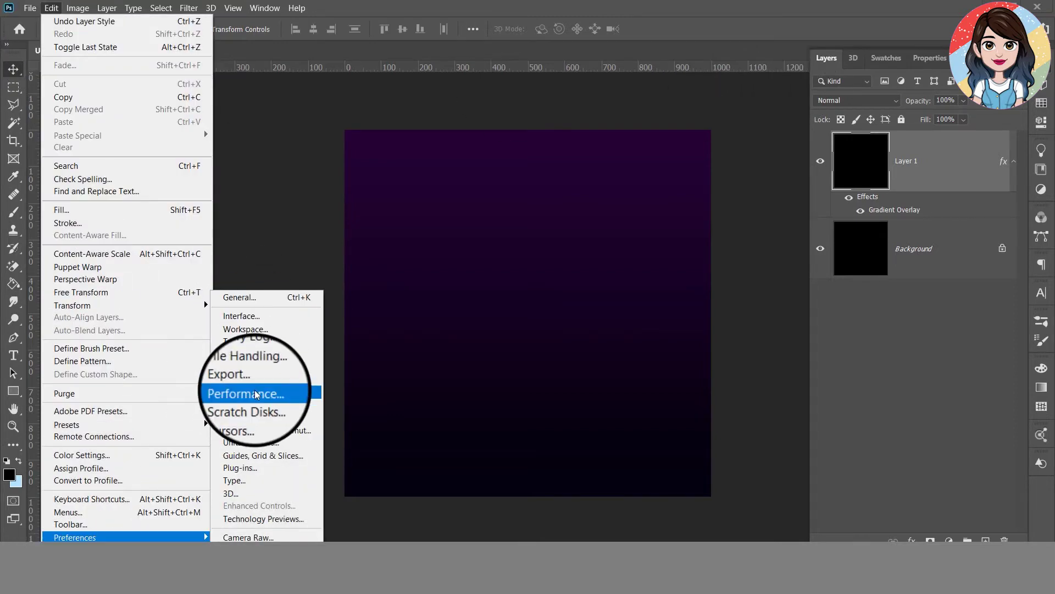
{"action": "left_click", "coordinate": [256, 394]}
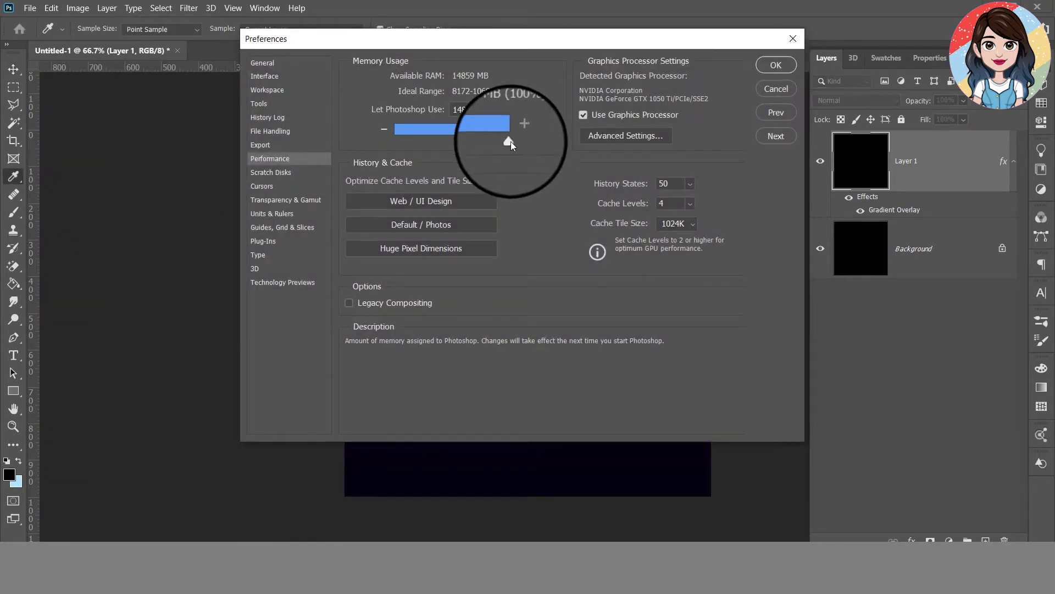
{"action": "mouse_move", "coordinate": [509, 141]}
{"action": "left_mouse_down"}
{"action": "mouse_move", "coordinate": [529, 144]}
{"action": "mouse_move", "coordinate": [470, 143]}
{"action": "mouse_move", "coordinate": [482, 143]}
{"action": "left_mouse_up"}
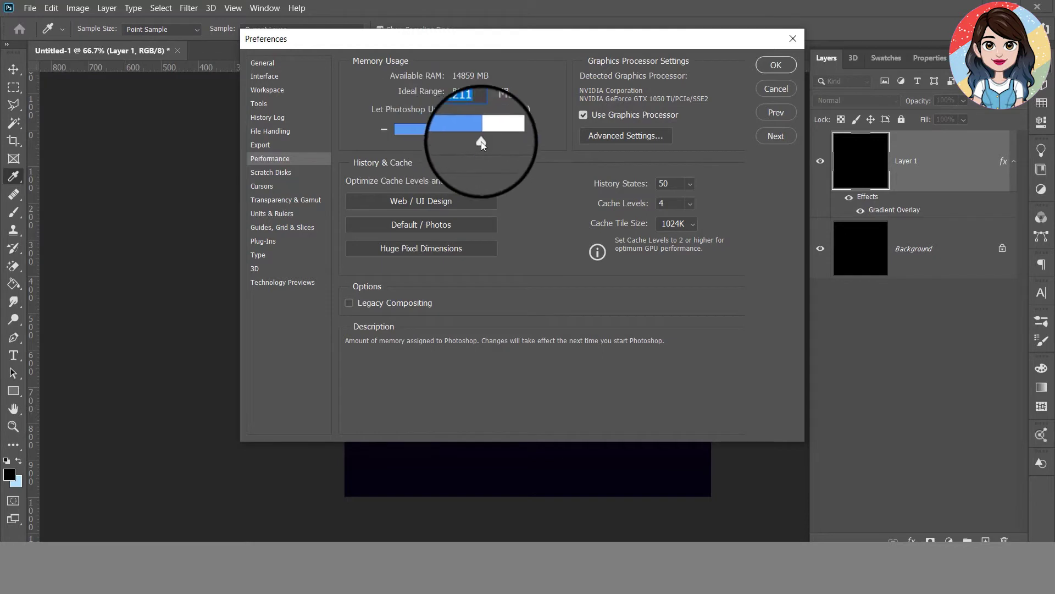
{"action": "left_click_drag", "start_coordinate": [480, 140], "coordinate": [658, 106]}
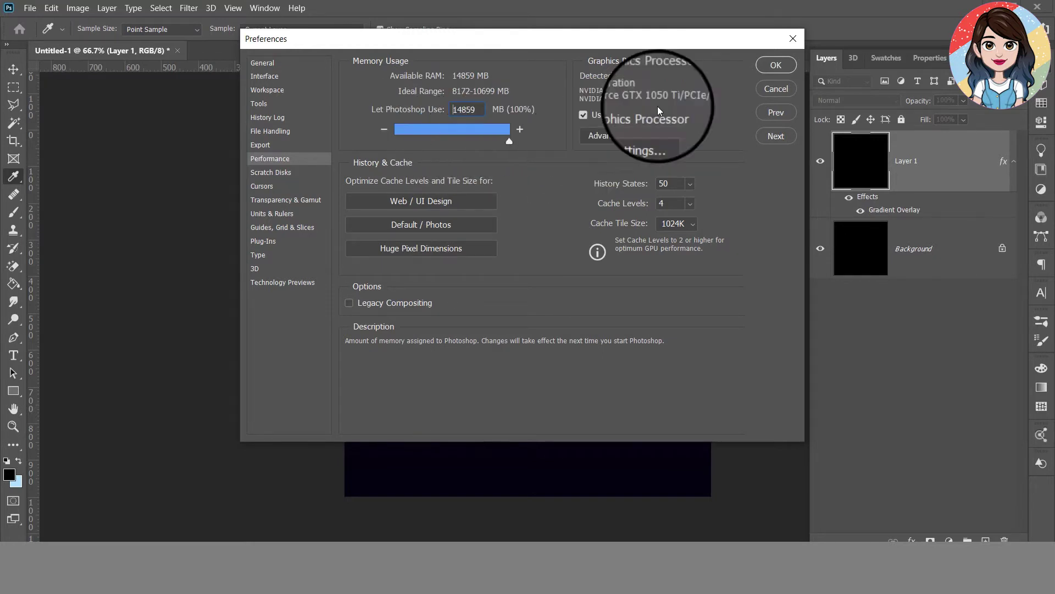
{"action": "left_click_drag", "start_coordinate": [506, 139], "coordinate": [481, 141]}
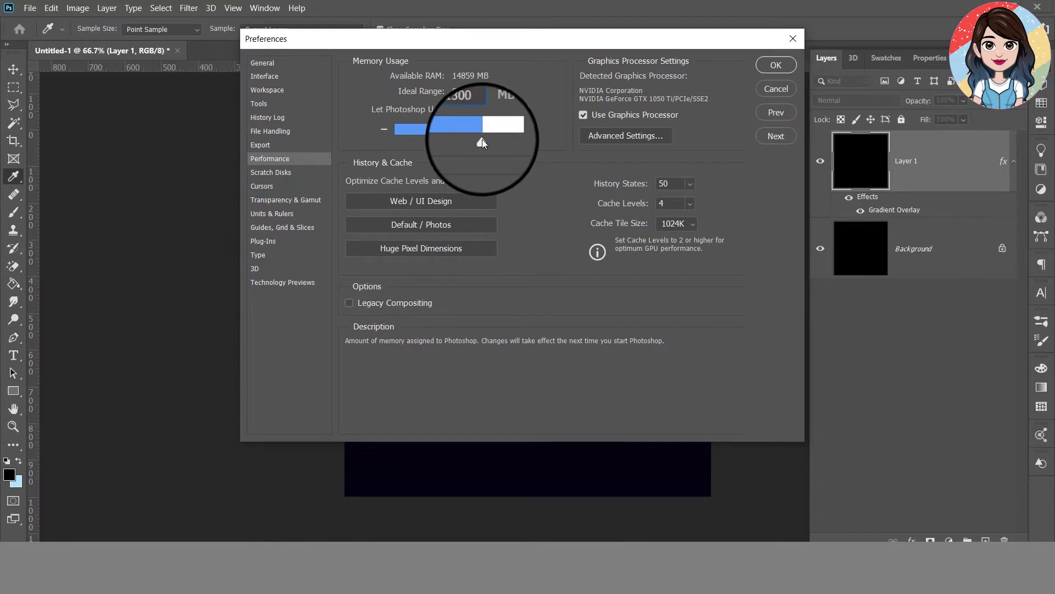
{"action": "left_click", "coordinate": [776, 65]}
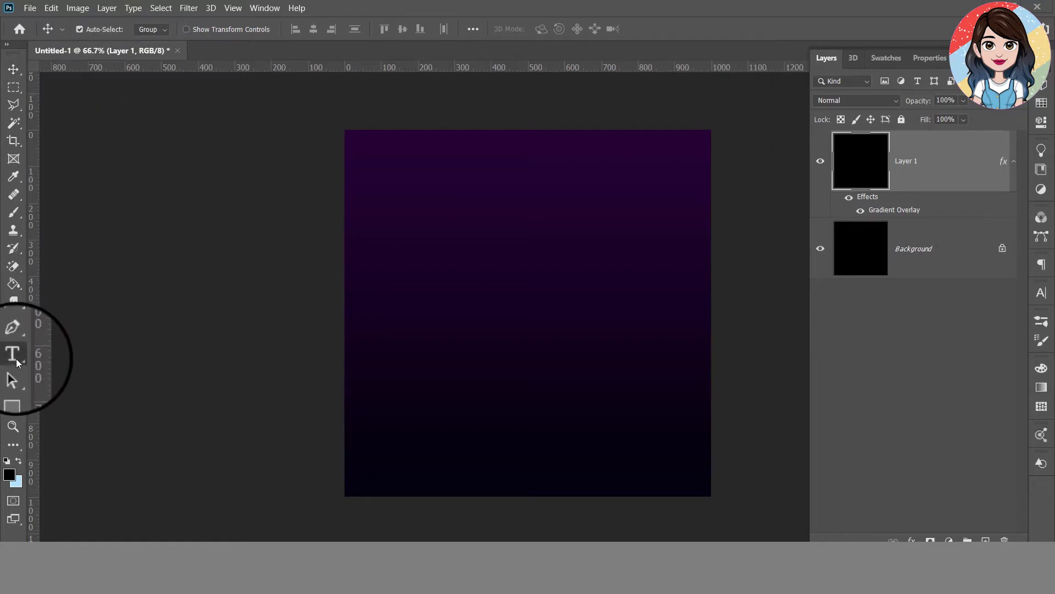
Set the Type tool to Doughnut Monster font, 150 pt, colour #ececec
{"action": "left_click", "coordinate": [14, 355]}
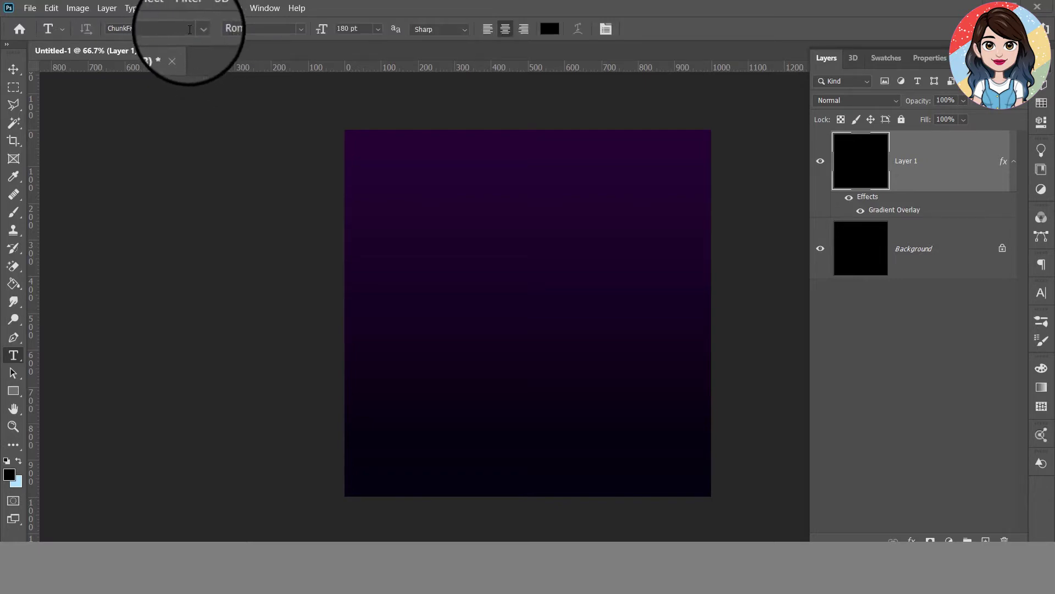
{"action": "left_click", "coordinate": [199, 29]}
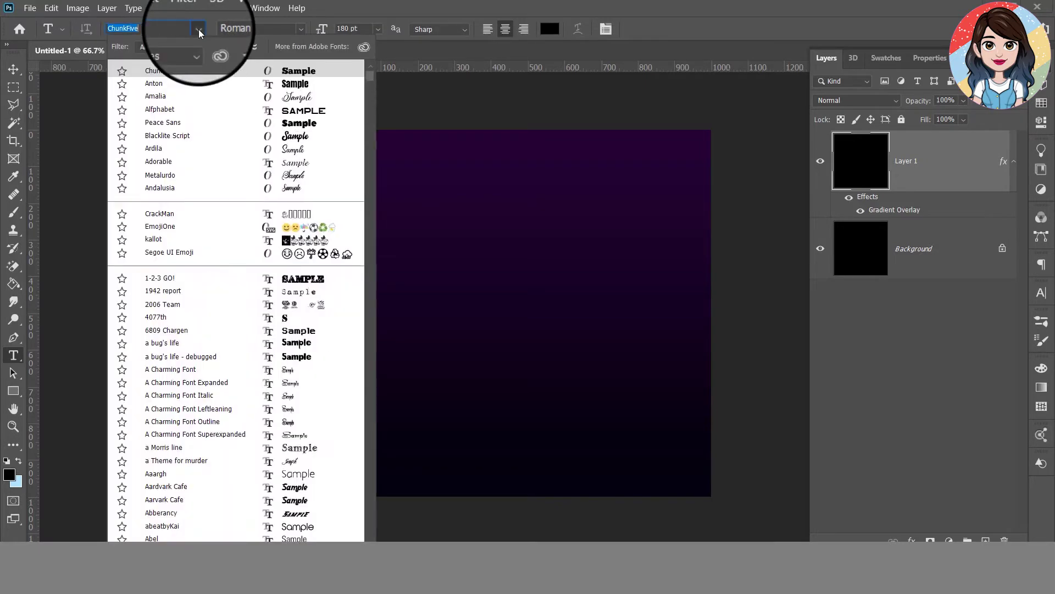
{"action": "type", "text": "do"}
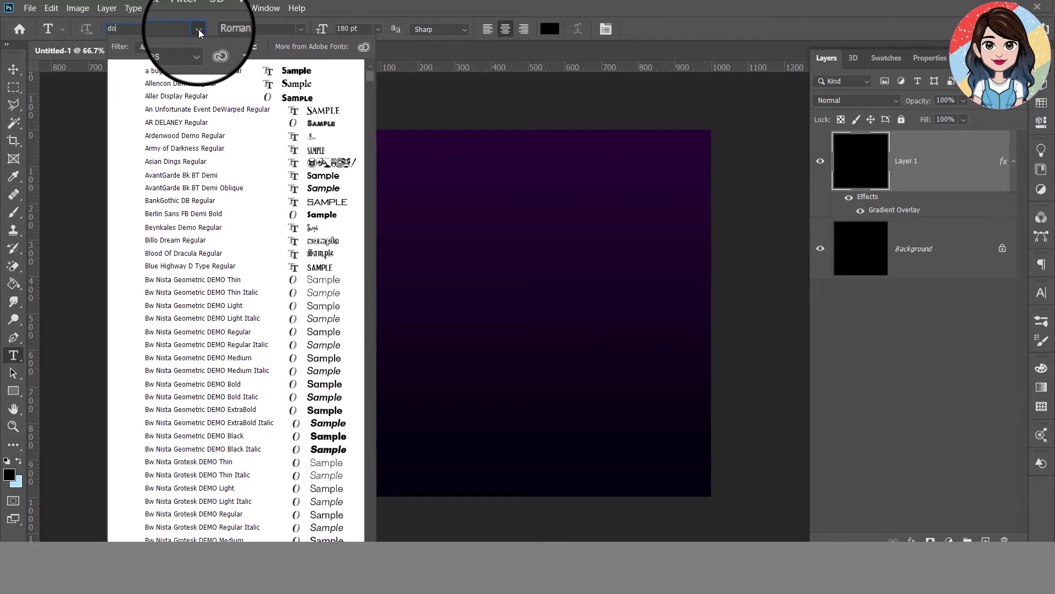
{"action": "type", "text": "ughnut Monster__G"}
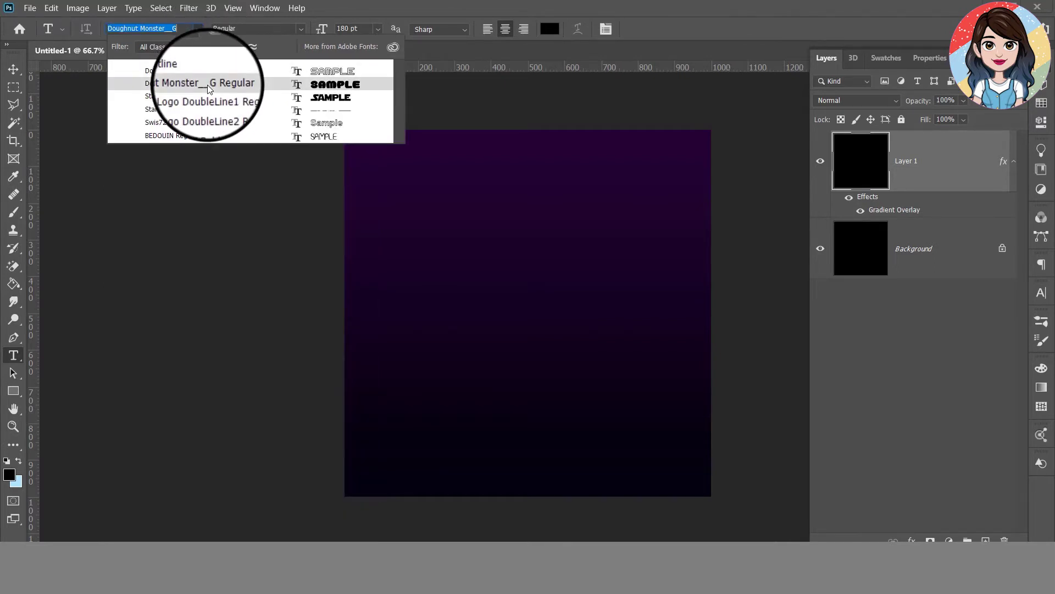
{"action": "left_click", "coordinate": [207, 84]}
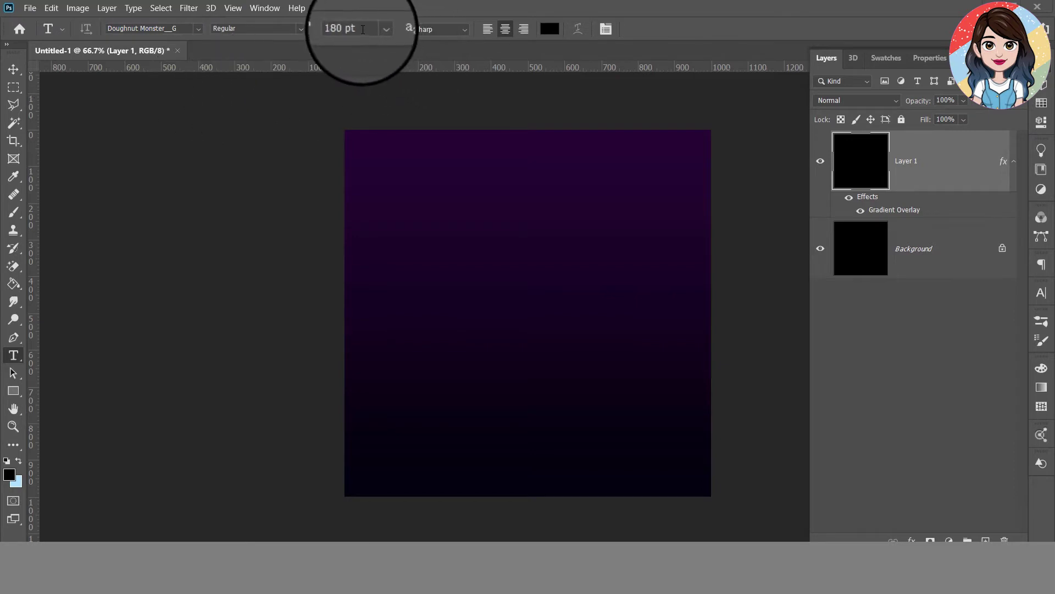
{"action": "left_click", "coordinate": [312, 27]}
{"action": "type", "text": "150"}
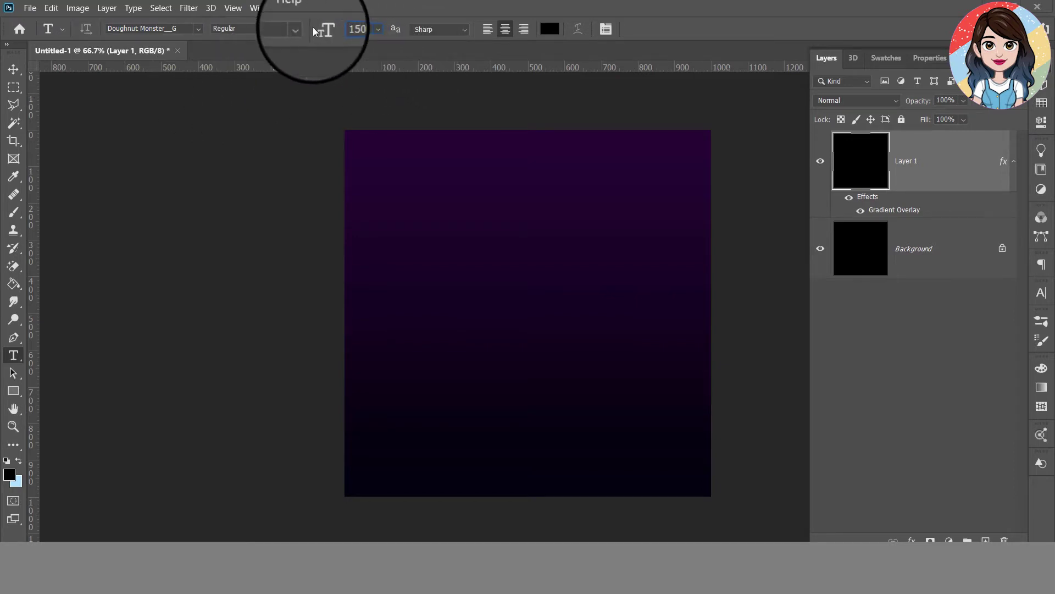
{"action": "left_click", "coordinate": [545, 29]}
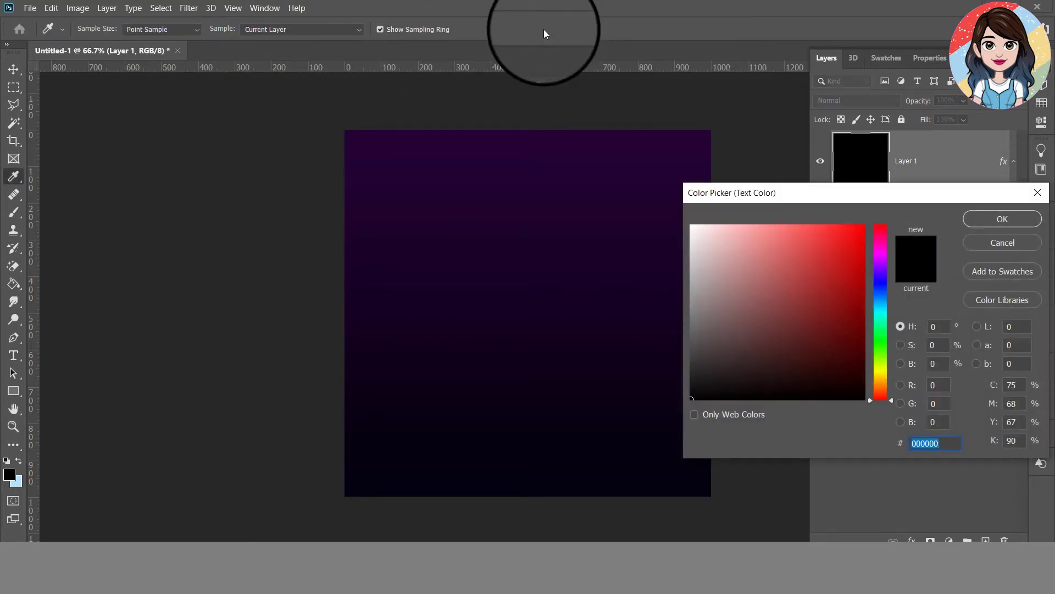
{"action": "type", "text": "ec"}
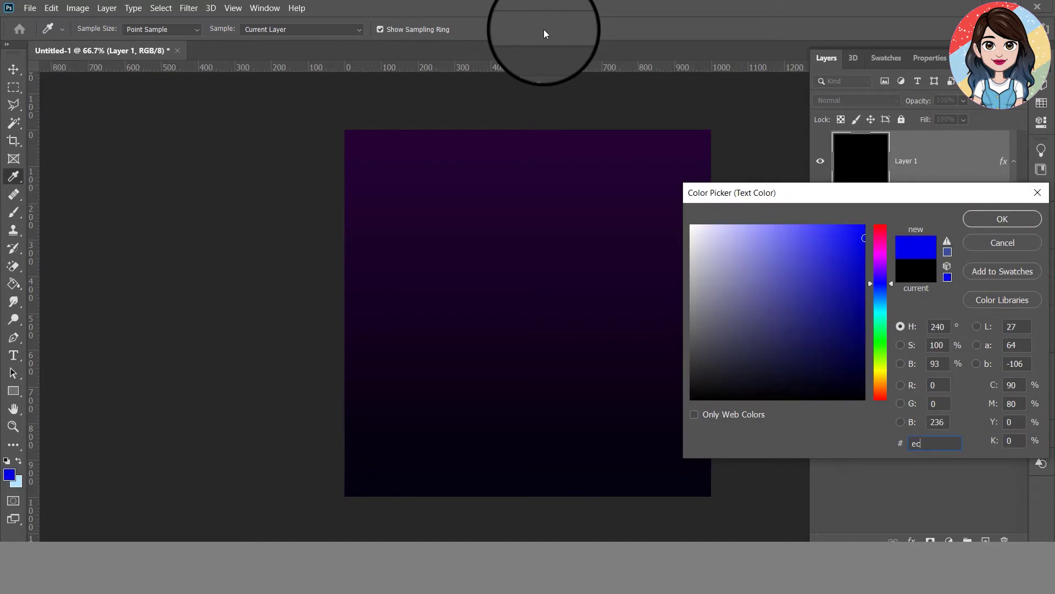
{"action": "type", "text": "ec"}
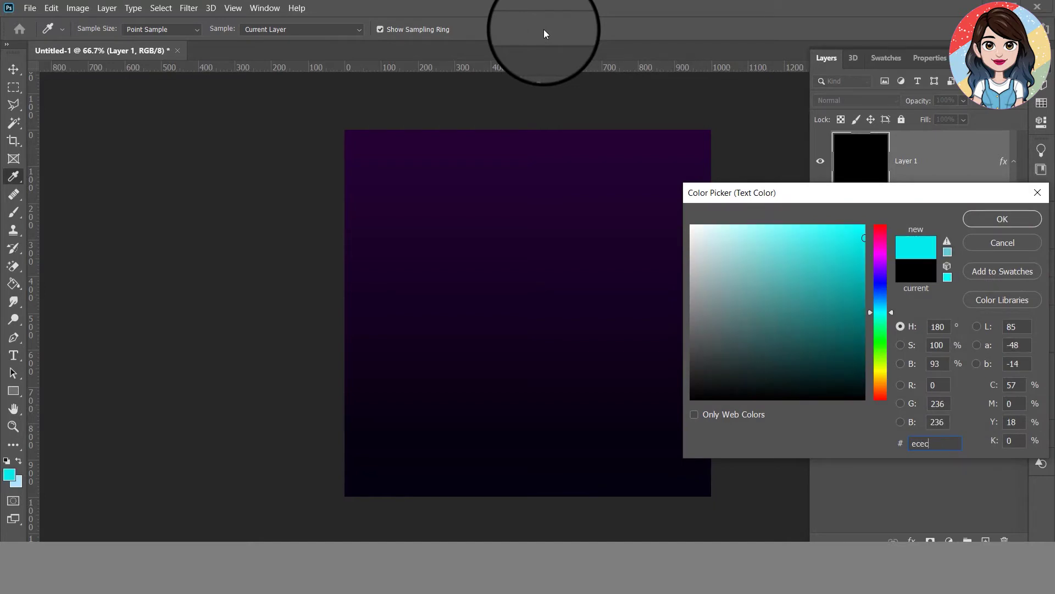
{"action": "type", "text": "ec"}
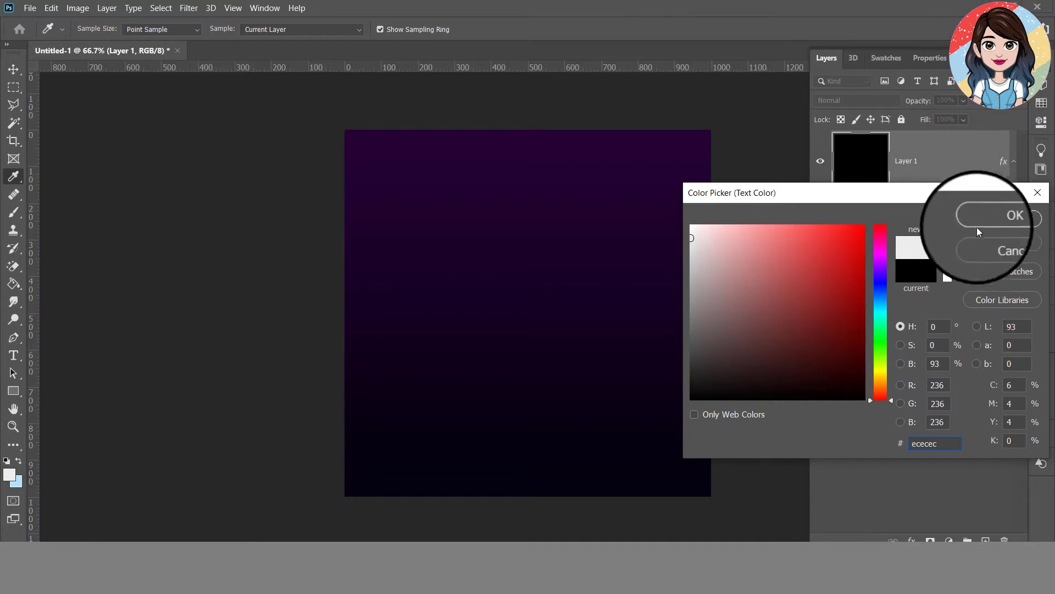
{"action": "left_click", "coordinate": [1001, 219]}
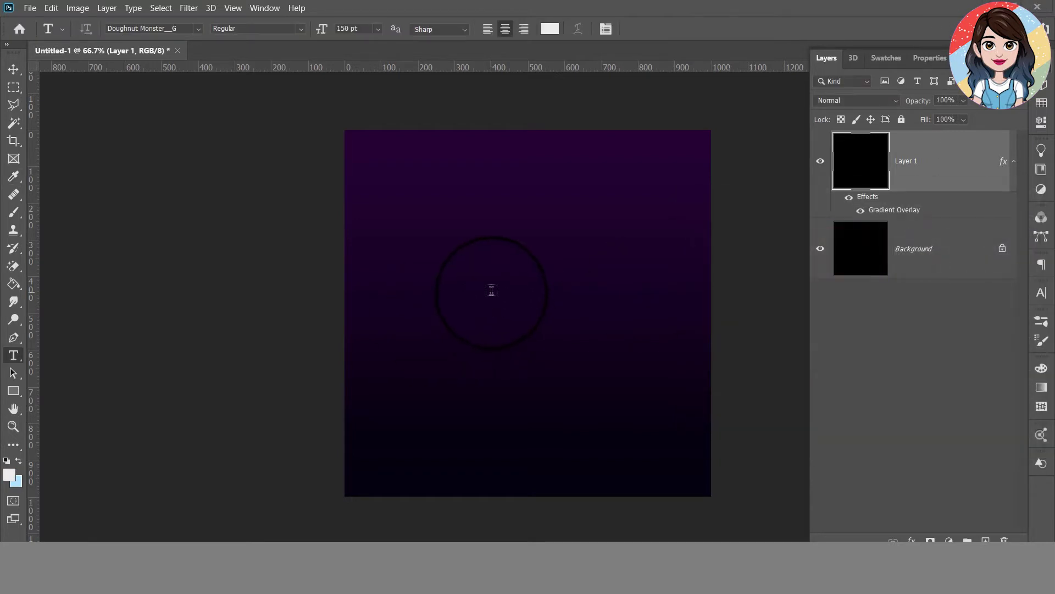
Add the WIN text layer and drag it down toward the canvas centre
{"action": "left_click", "coordinate": [491, 290]}
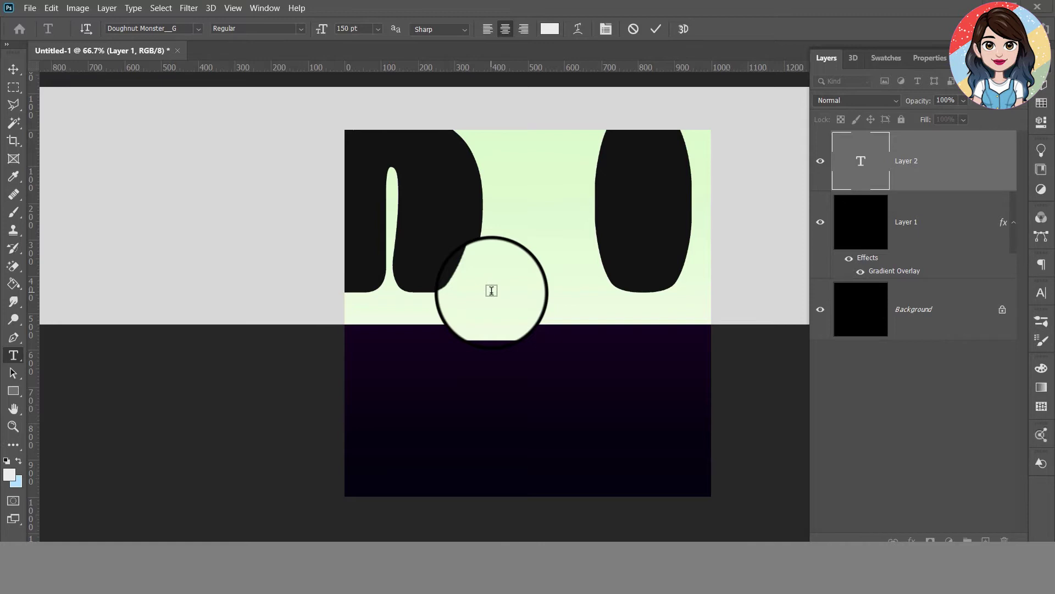
{"action": "type", "text": "DON"}
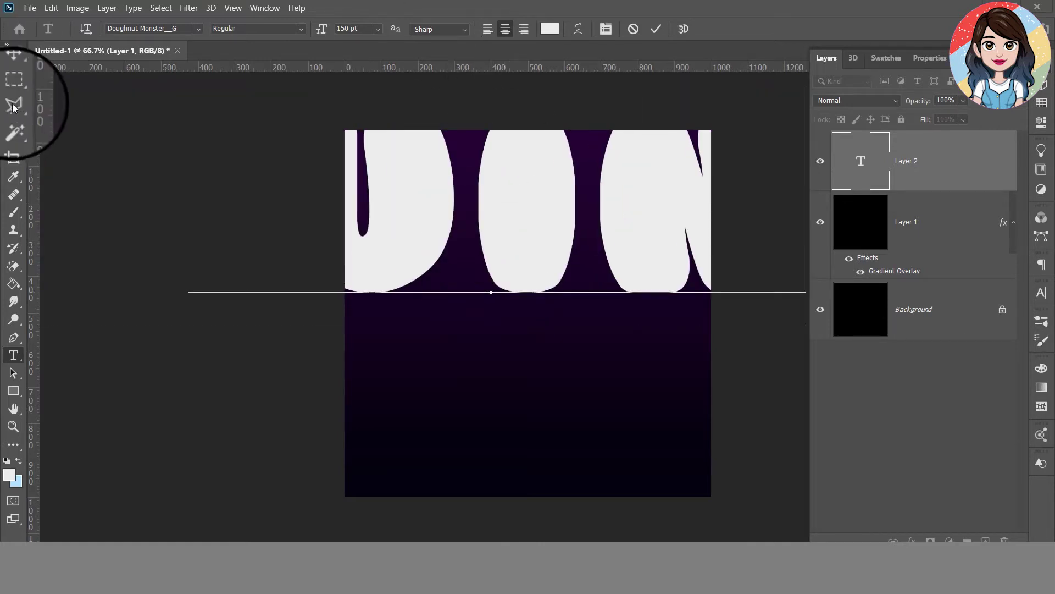
{"action": "left_click", "coordinate": [656, 28]}
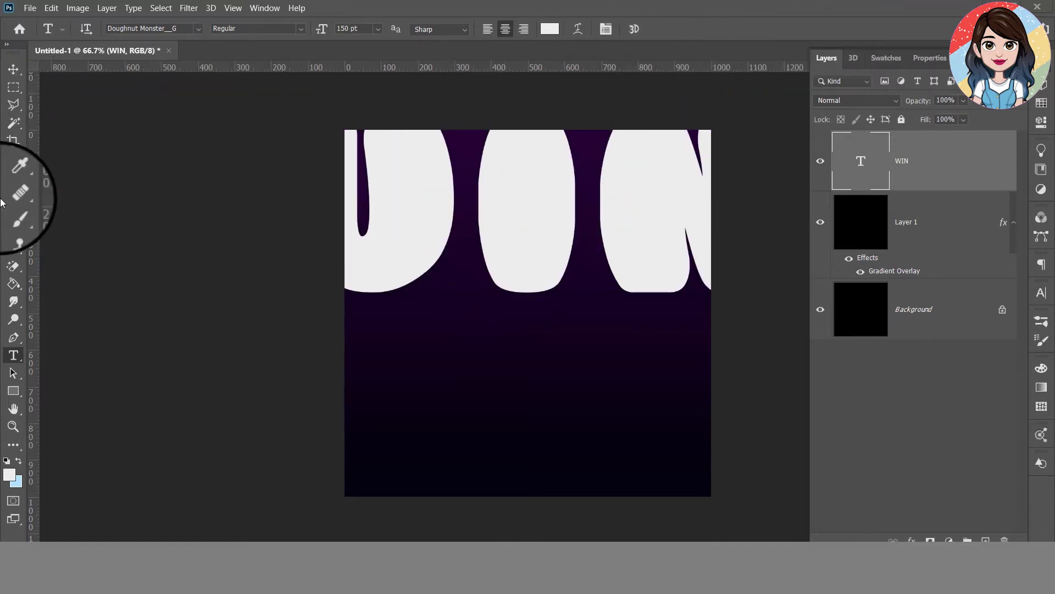
{"action": "left_click", "coordinate": [13, 69]}
{"action": "mouse_move", "coordinate": [400, 283]}
{"action": "left_mouse_down"}
{"action": "mouse_move", "coordinate": [652, 368]}
{"action": "mouse_move", "coordinate": [596, 332]}
{"action": "left_mouse_up"}
Resize the canvas from 1000 to 5000 × 5000 pixels
{"action": "left_click", "coordinate": [72, 10]}
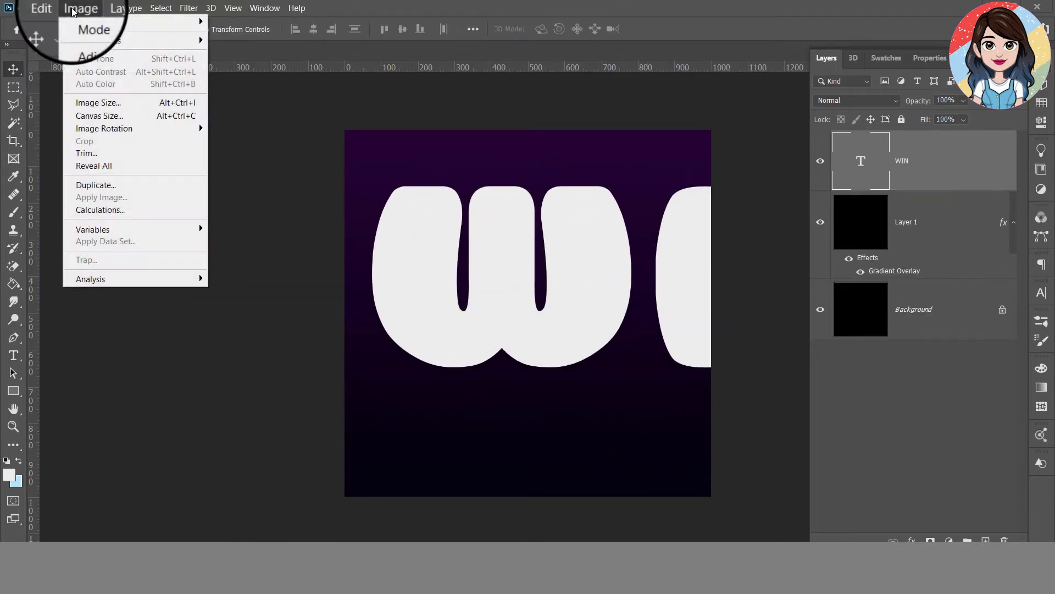
{"action": "left_click", "coordinate": [110, 116]}
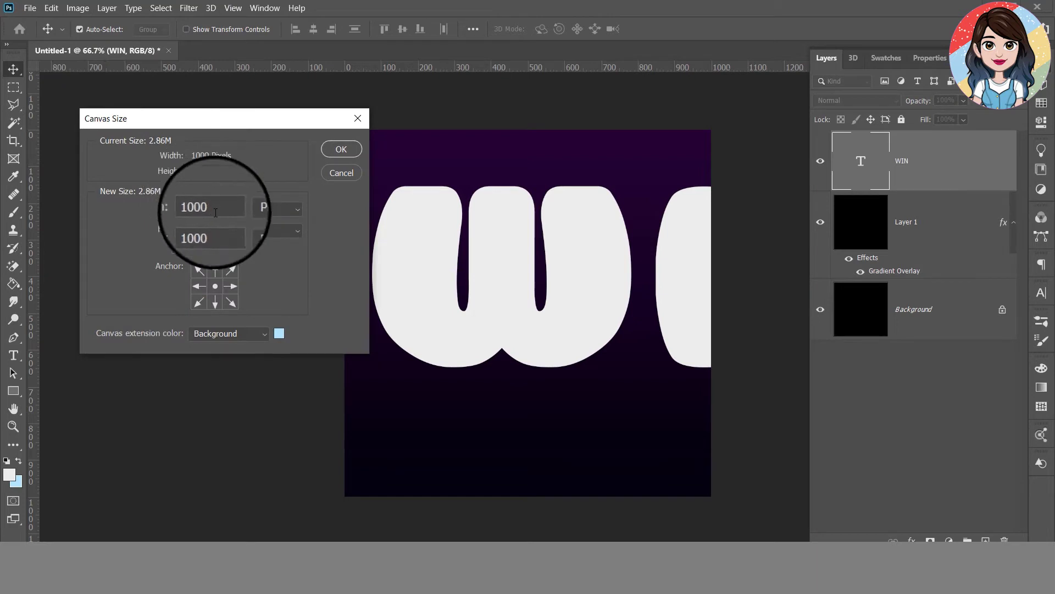
{"action": "double_click", "coordinate": [216, 213]}
{"action": "type", "text": "5000"}
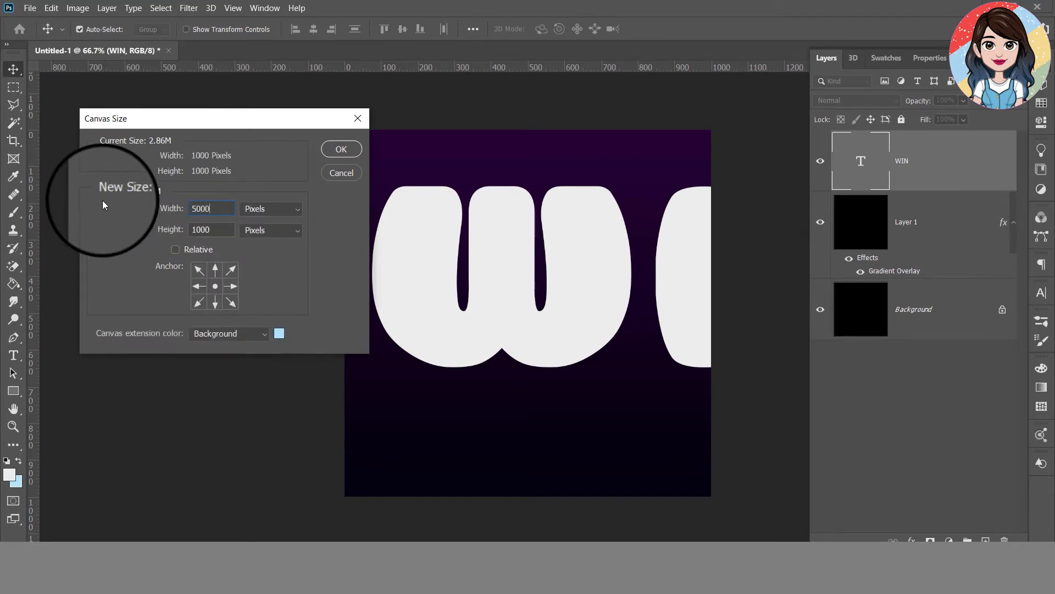
{"action": "double_click", "coordinate": [212, 230]}
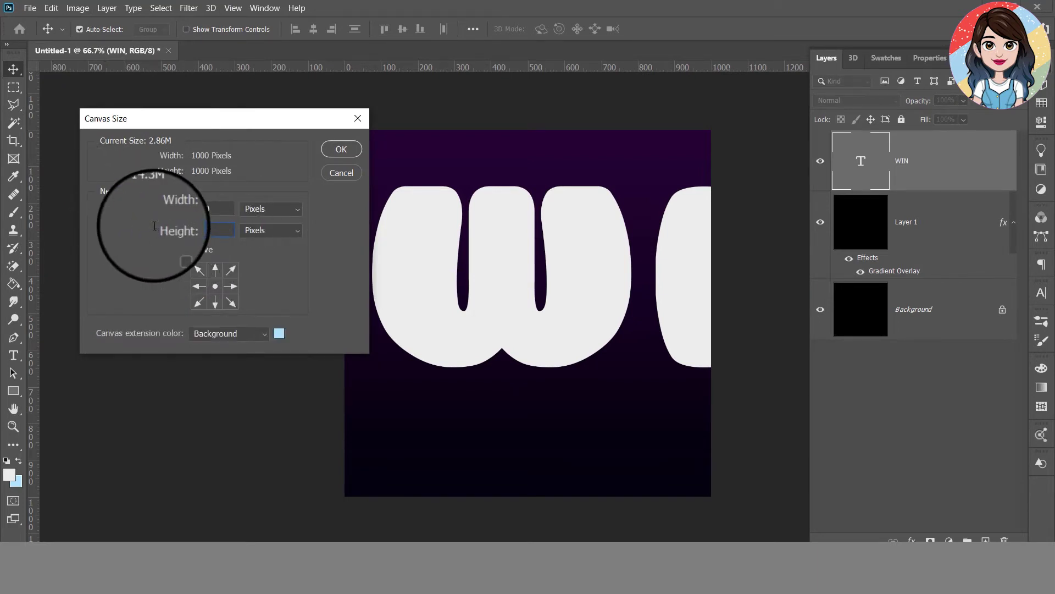
{"action": "type", "text": "5000"}
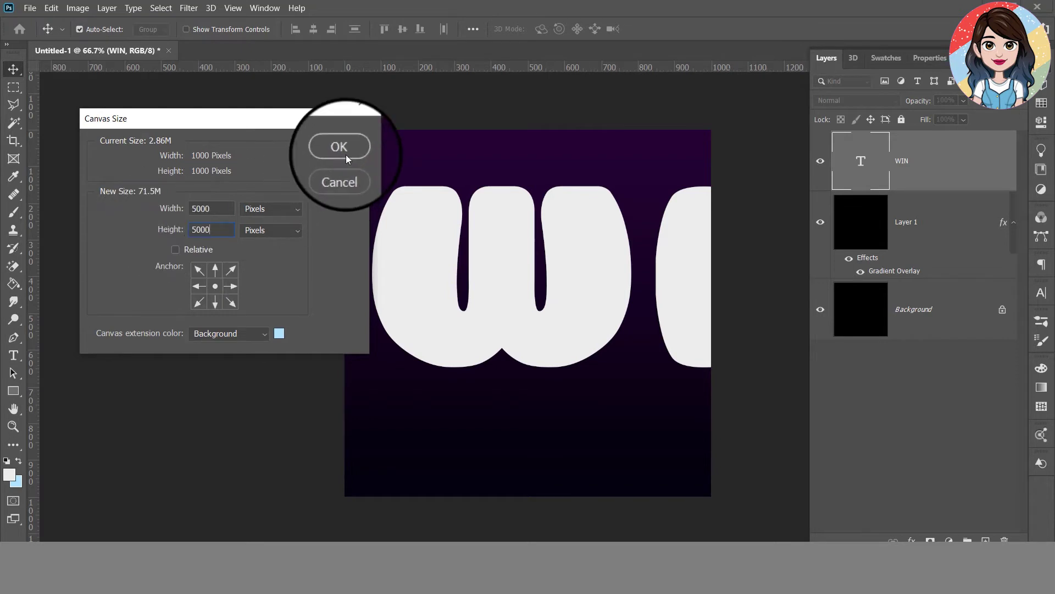
{"action": "left_click", "coordinate": [346, 159]}
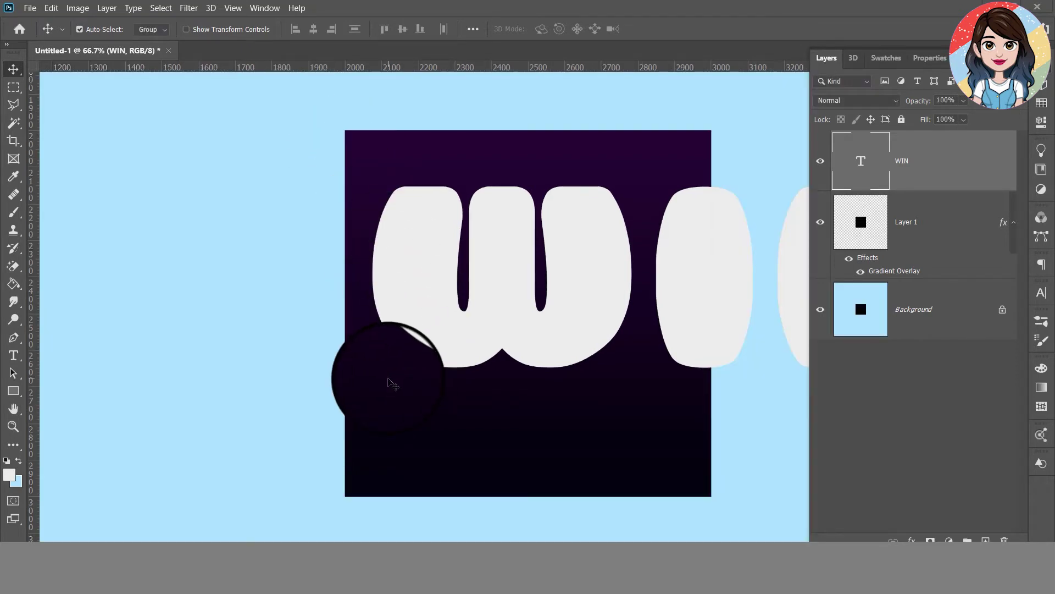
Reset colours to default and fill the enlarged Background layer with black
{"action": "key", "text": "ctrl+minus"}
{"action": "key", "text": "ctrl+minus"}
{"action": "key", "text": "ctrl+minus"}
{"action": "key", "text": "ctrl+minus"}
{"action": "key", "text": "ctrl+minus"}
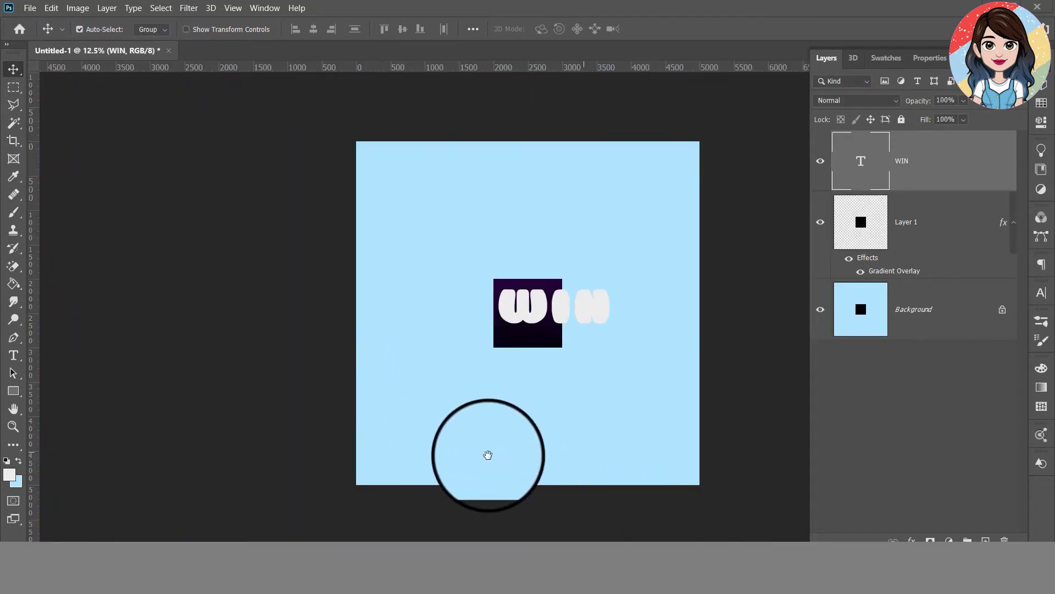
{"action": "left_click", "coordinate": [7, 460]}
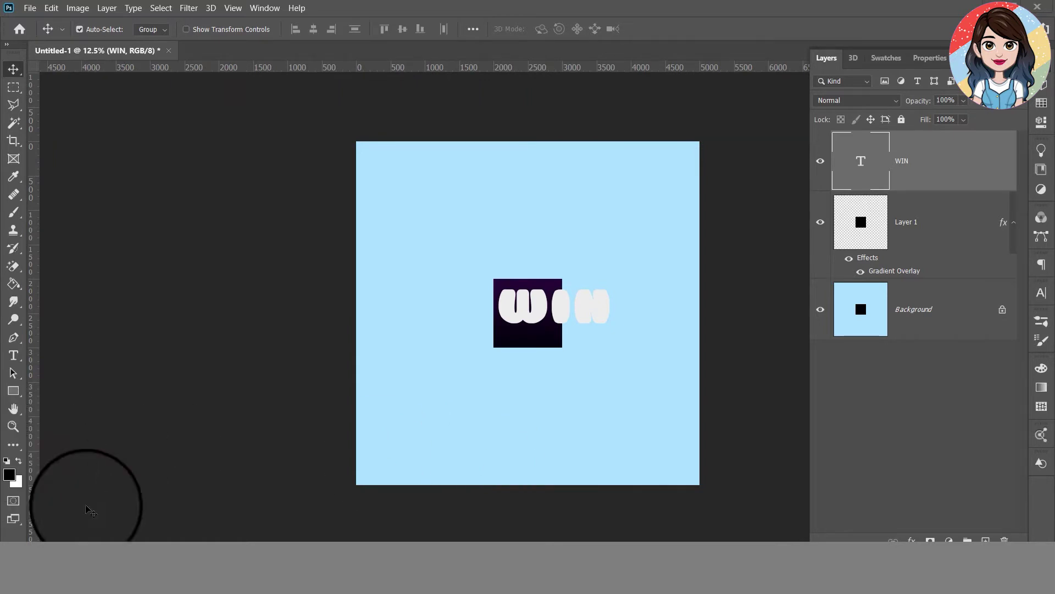
{"action": "left_click", "coordinate": [915, 307]}
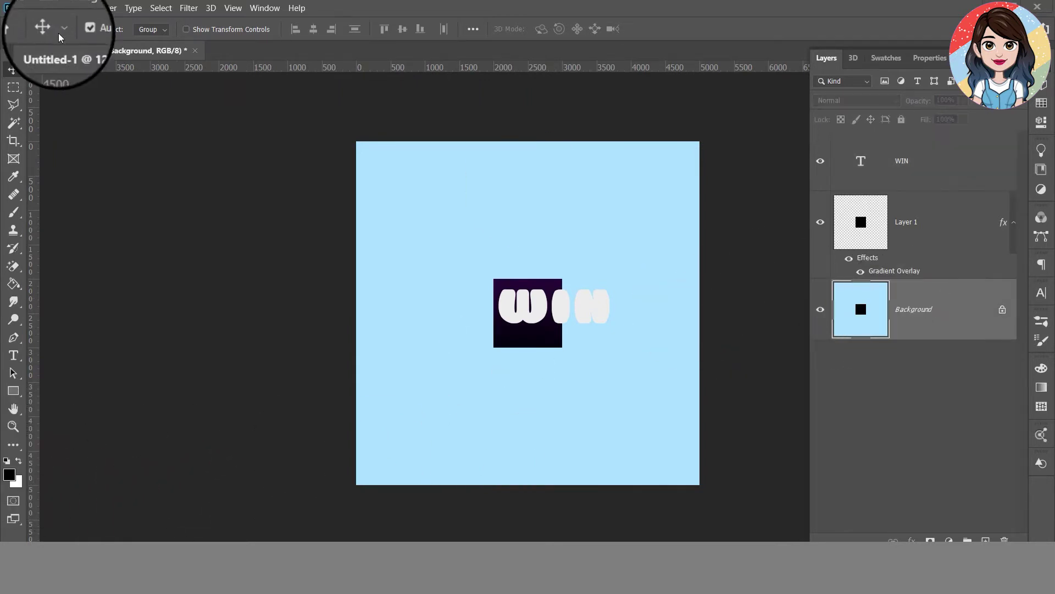
{"action": "left_click", "coordinate": [13, 284]}
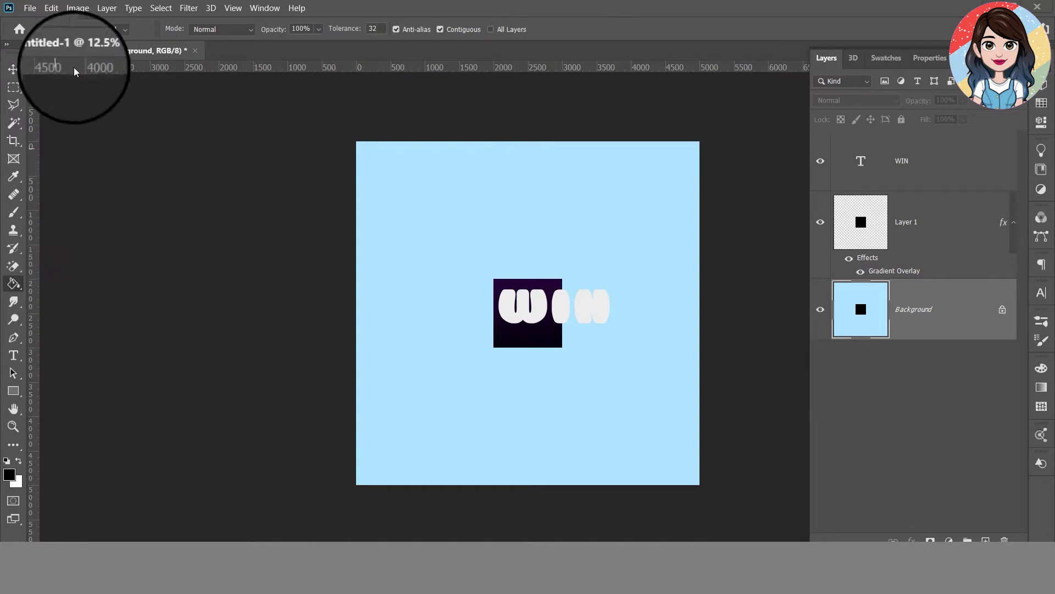
{"action": "left_click", "coordinate": [436, 376]}
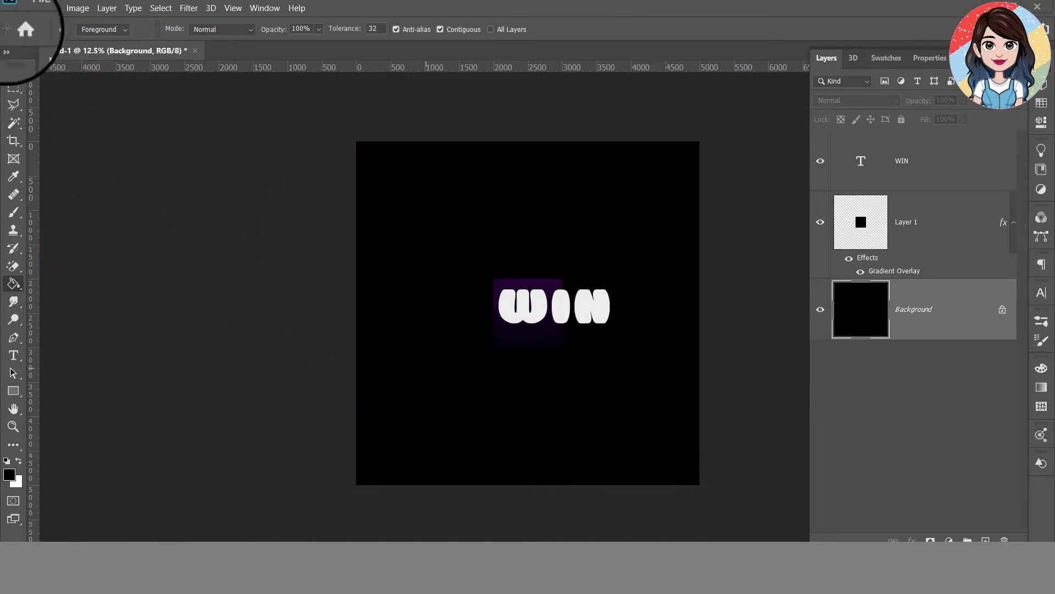
Delete Layer 1 and duplicate the Background as Background copy
{"action": "left_click", "coordinate": [13, 69]}
{"action": "left_click", "coordinate": [884, 226]}
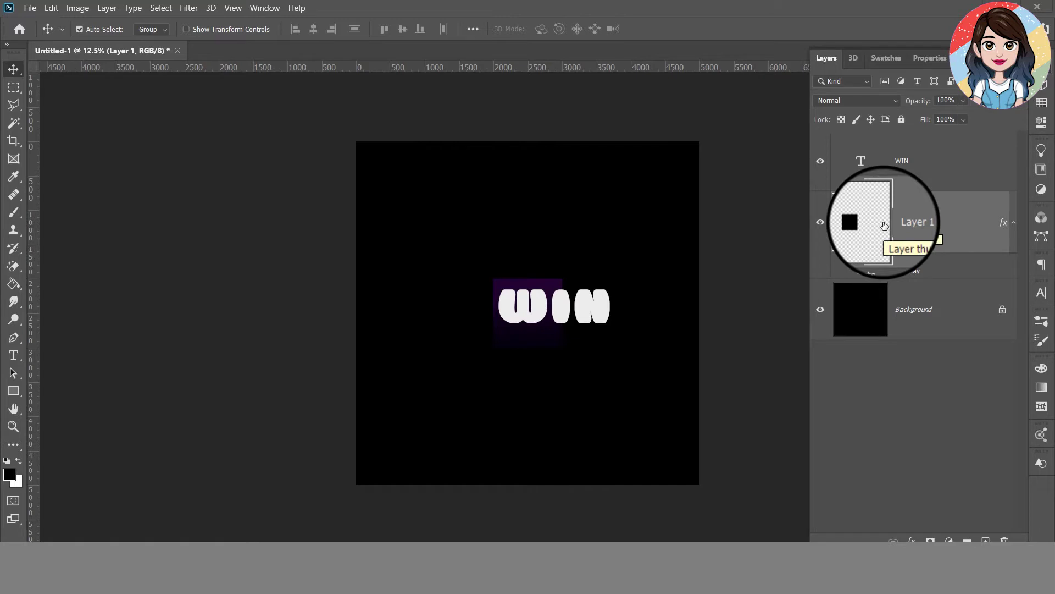
{"action": "key", "text": "Delete"}
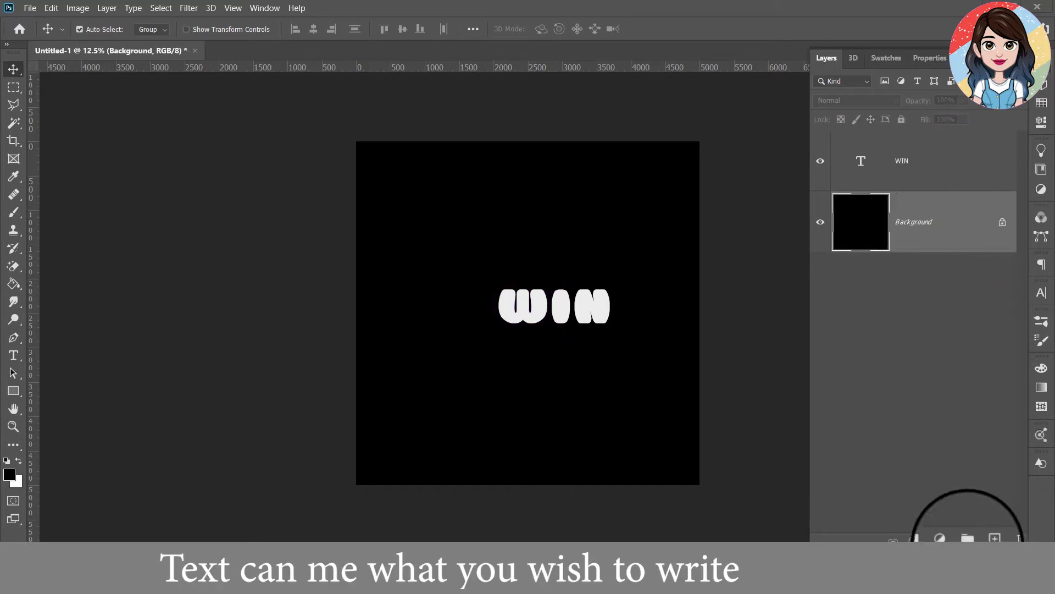
{"action": "key", "text": "ctrl+j"}
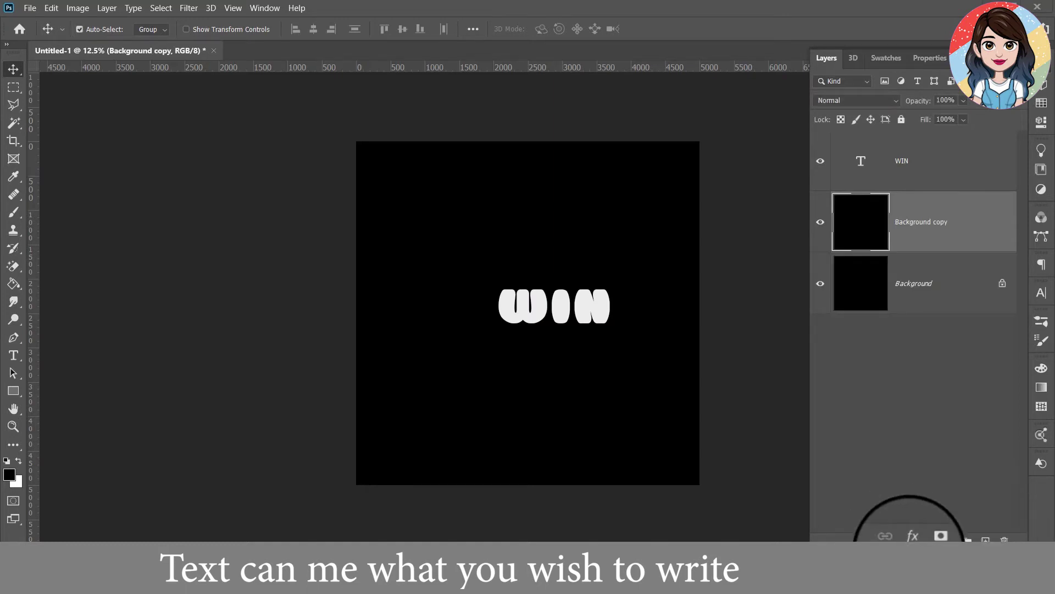
Give Background copy a Gradient Overlay, then nudge the WIN text left
{"action": "left_click", "coordinate": [913, 536]}
{"action": "left_click", "coordinate": [931, 412]}
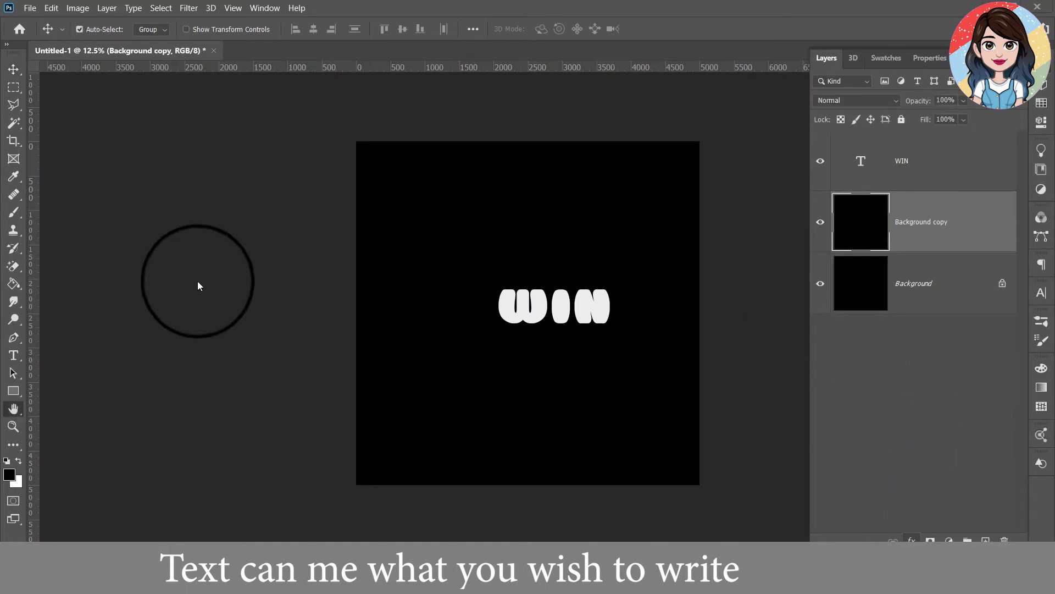
{"action": "left_click", "coordinate": [421, 360]}
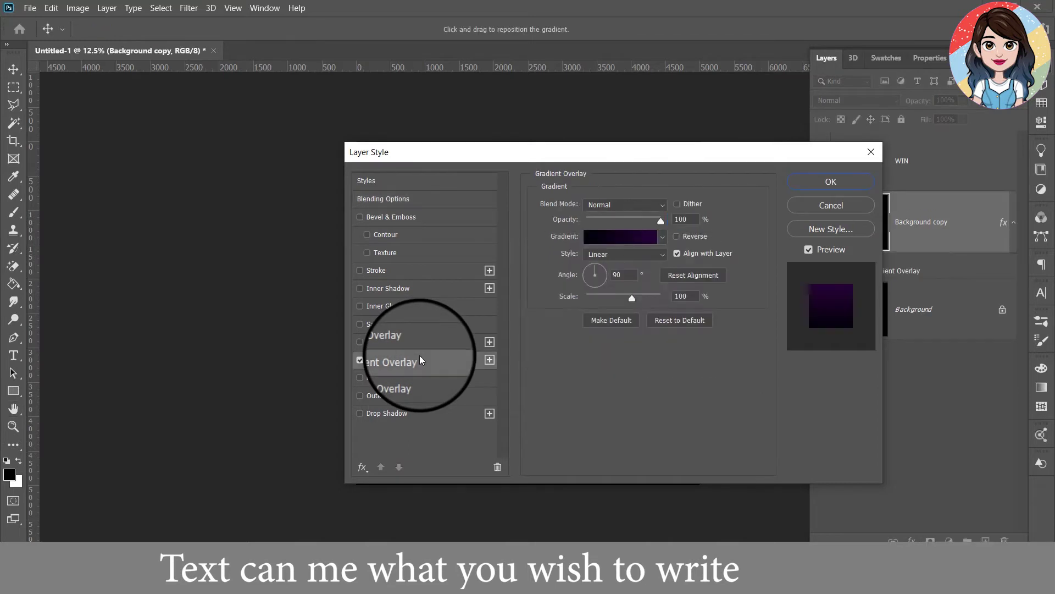
{"action": "left_click", "coordinate": [835, 185]}
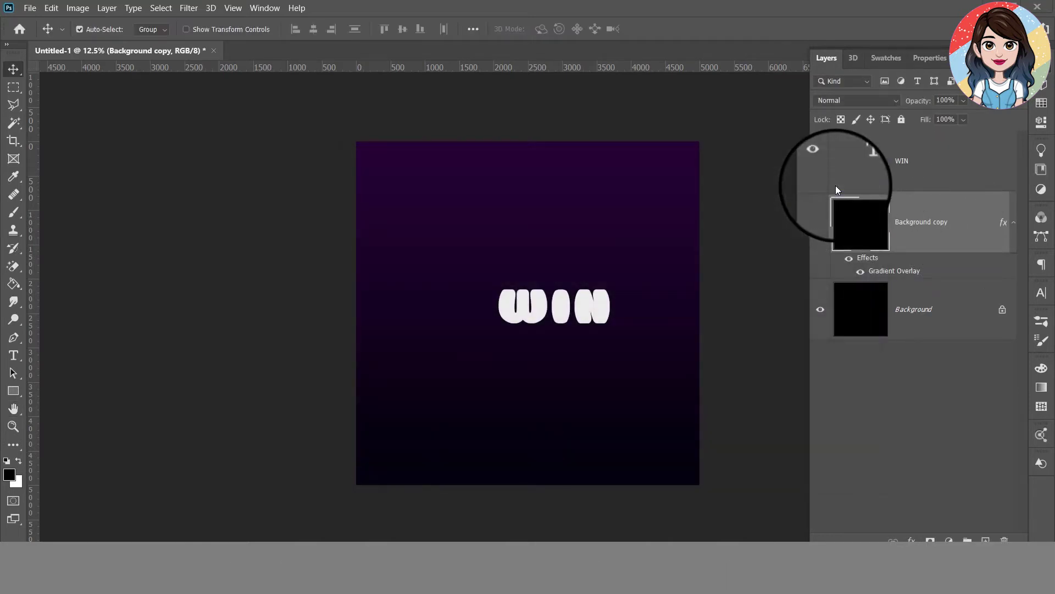
{"action": "left_click_drag", "start_coordinate": [550, 311], "coordinate": [528, 314]}
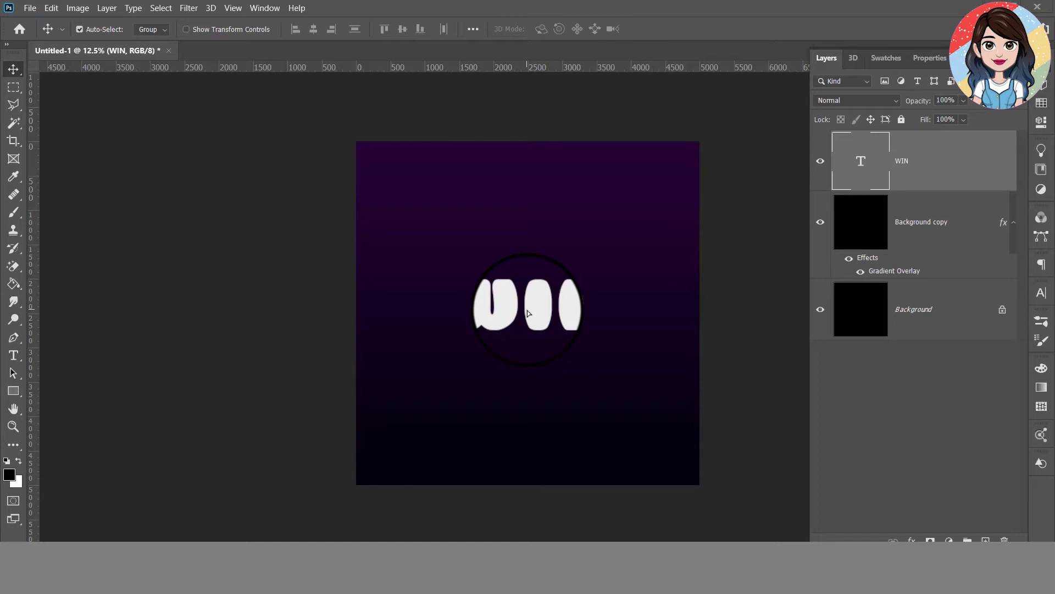
Centre WIN on the canvas, zoom in, and convert the text to a shape
{"action": "left_click_drag", "start_coordinate": [528, 313], "coordinate": [487, 301]}
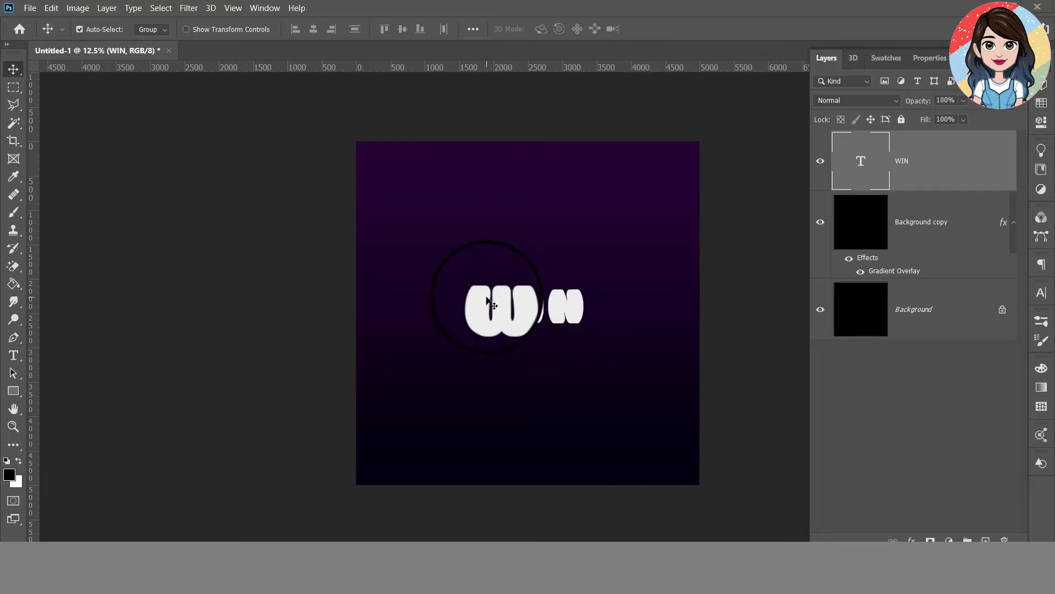
{"action": "key", "text": "ctrl+plus"}
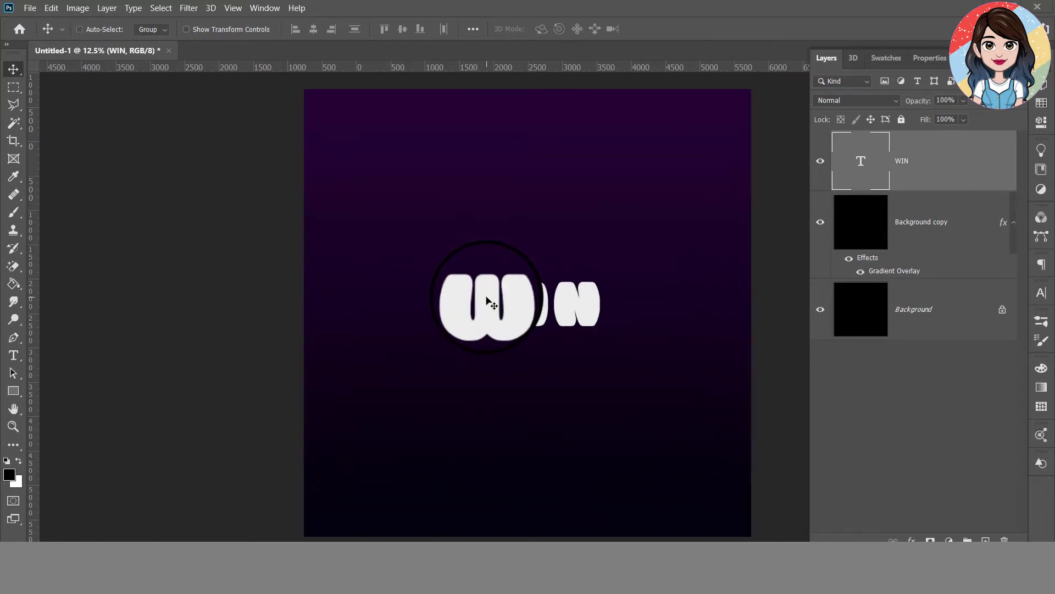
{"action": "left_click", "coordinate": [133, 9]}
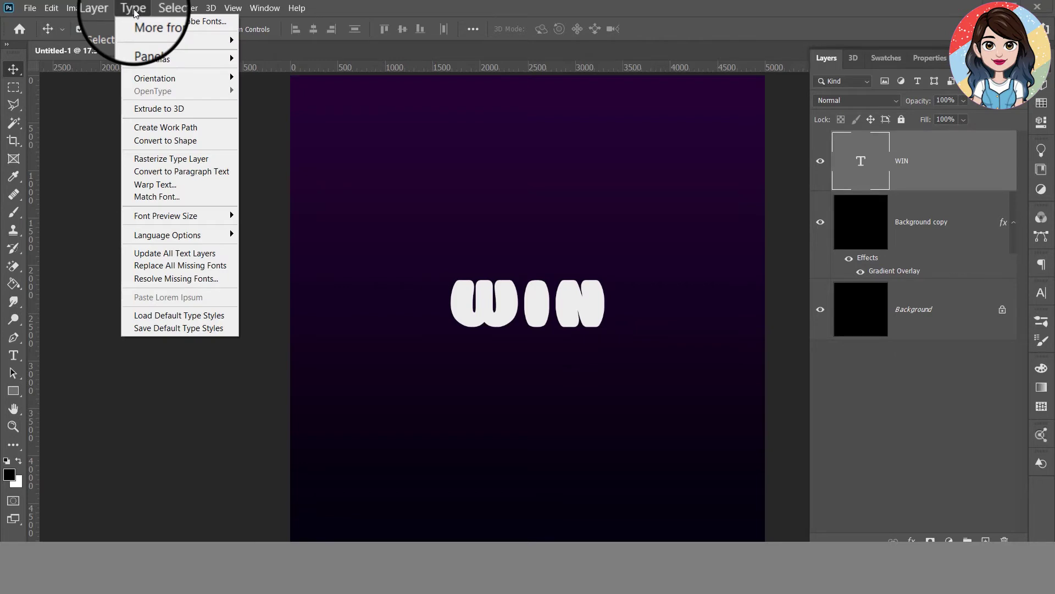
{"action": "left_click", "coordinate": [176, 140]}
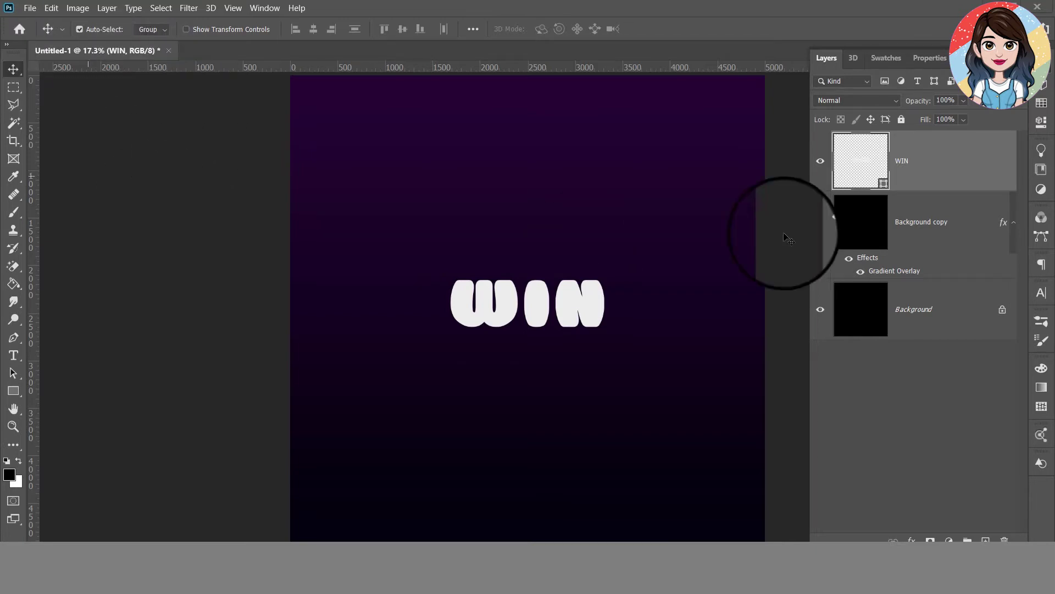
Extrude the WIN layer with New 3D Extrusion and accept the 3D workspace
{"action": "left_click", "coordinate": [173, 184]}
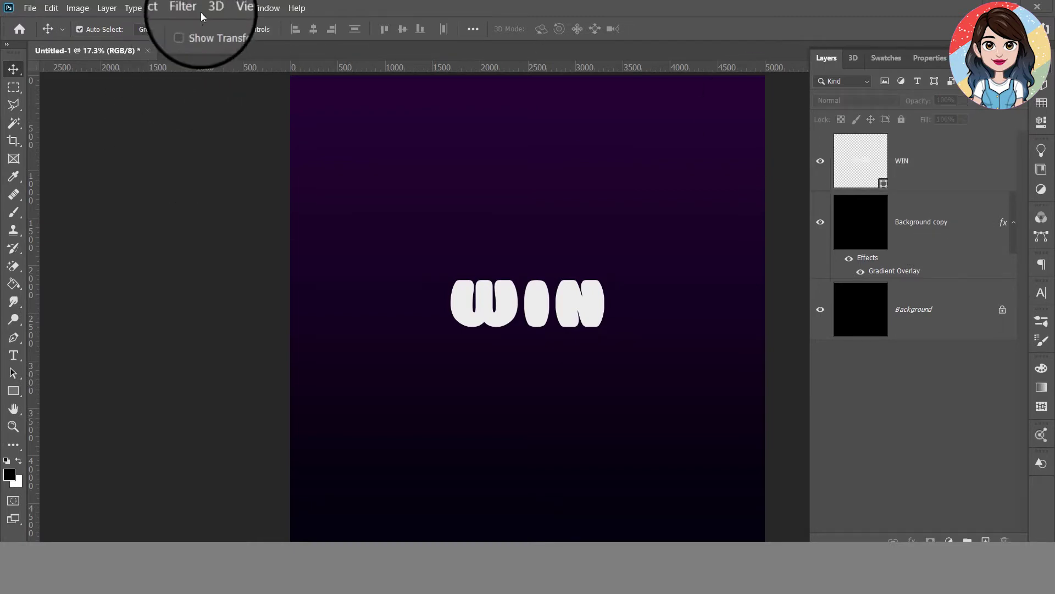
{"action": "left_click", "coordinate": [210, 7]}
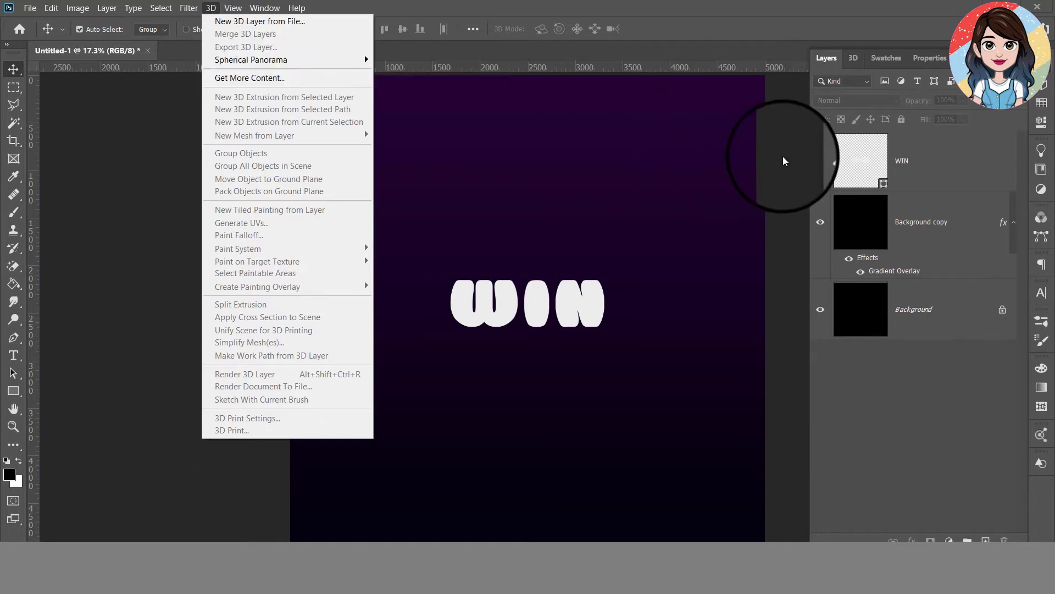
{"action": "left_click", "coordinate": [937, 192]}
{"action": "left_click", "coordinate": [912, 168]}
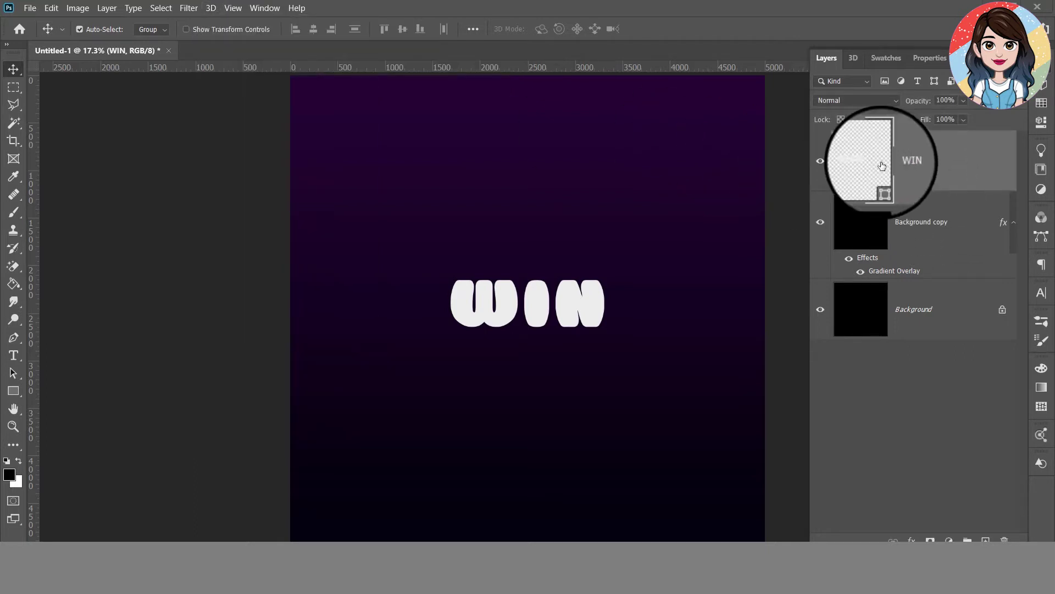
{"action": "left_click", "coordinate": [207, 12]}
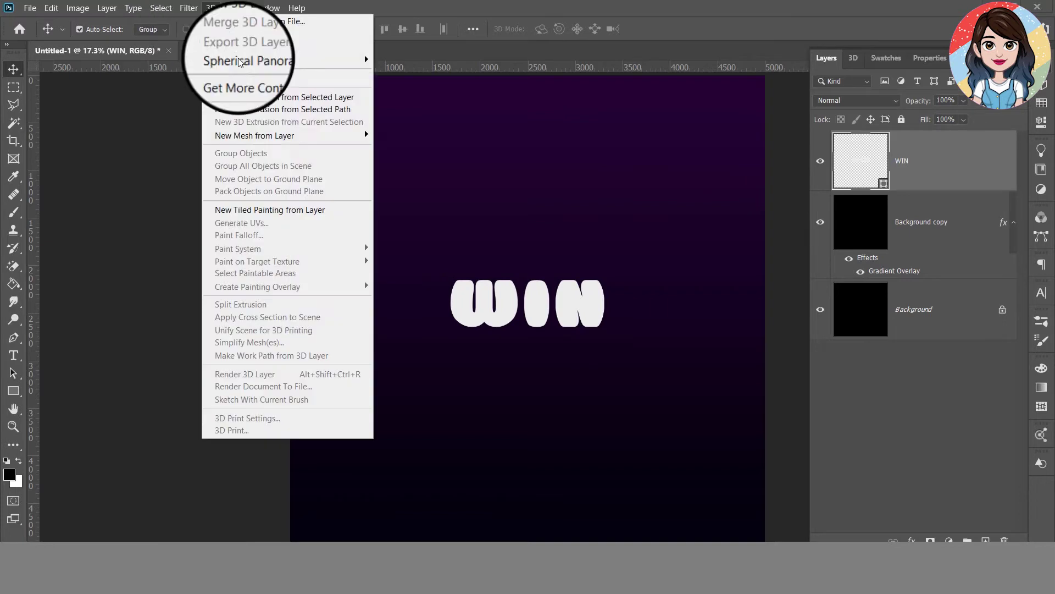
{"action": "left_click", "coordinate": [272, 110]}
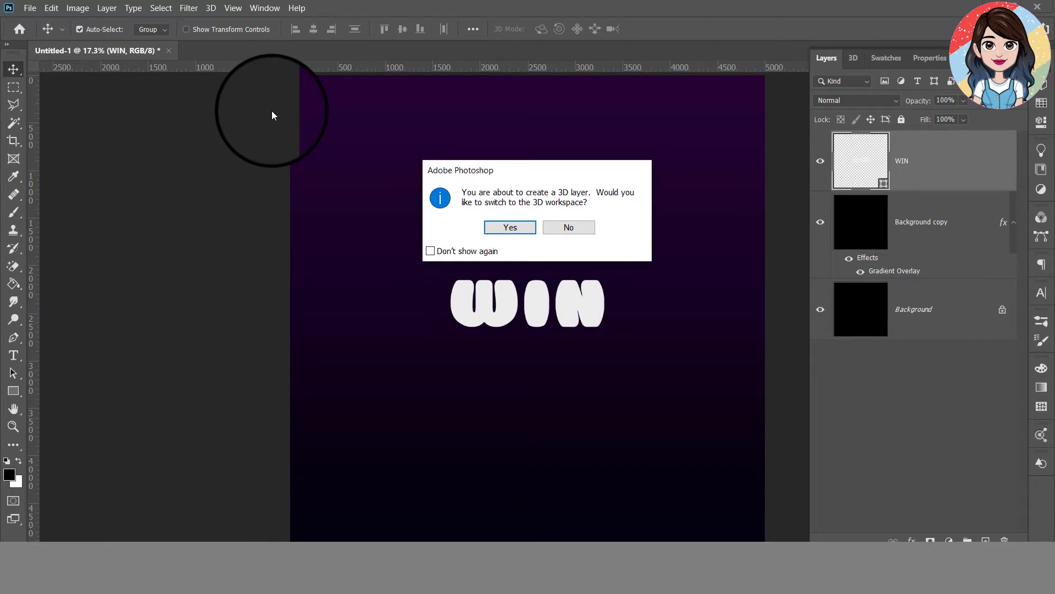
{"action": "left_click", "coordinate": [517, 225]}
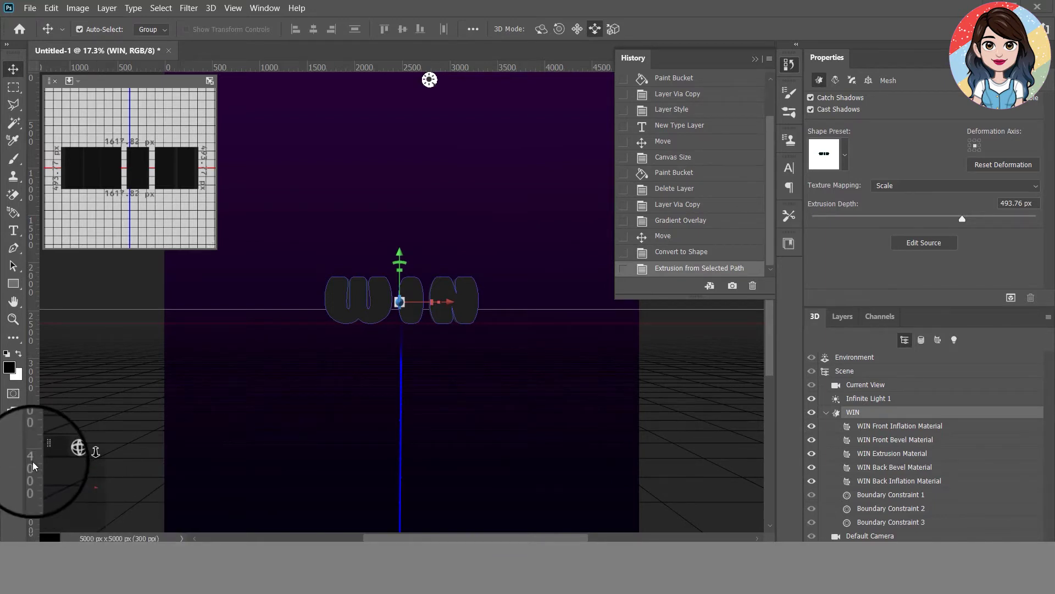
Orbit, pan and dolly the camera so the WIN letters appear tilted and larger
{"action": "mouse_move", "coordinate": [64, 452]}
{"action": "left_mouse_down"}
{"action": "mouse_move", "coordinate": [71, 466]}
{"action": "mouse_move", "coordinate": [236, 426]}
{"action": "mouse_move", "coordinate": [156, 417]}
{"action": "left_mouse_up"}
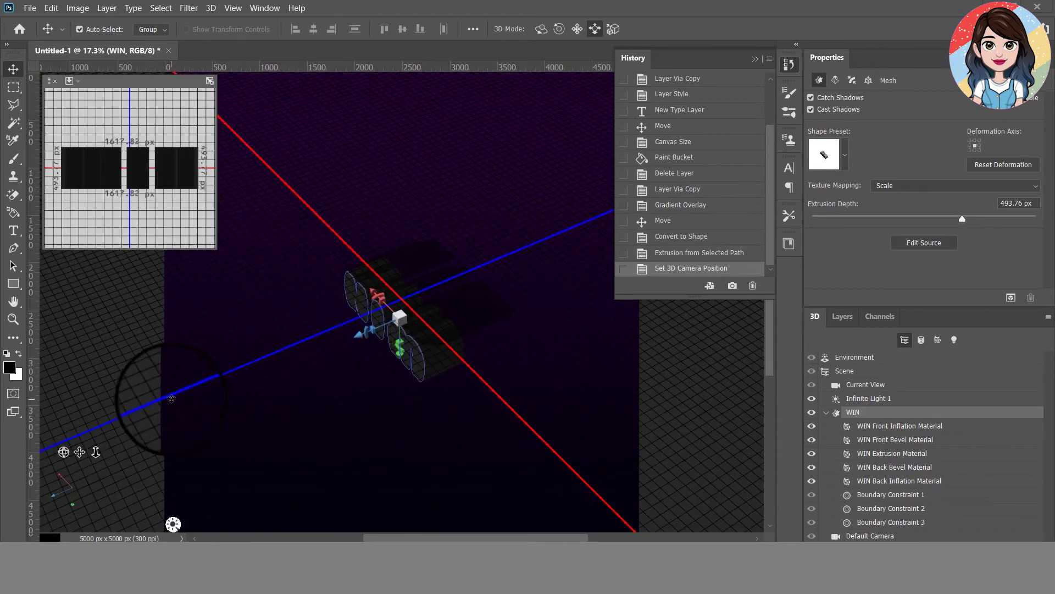
{"action": "key", "text": "ctrl+h"}
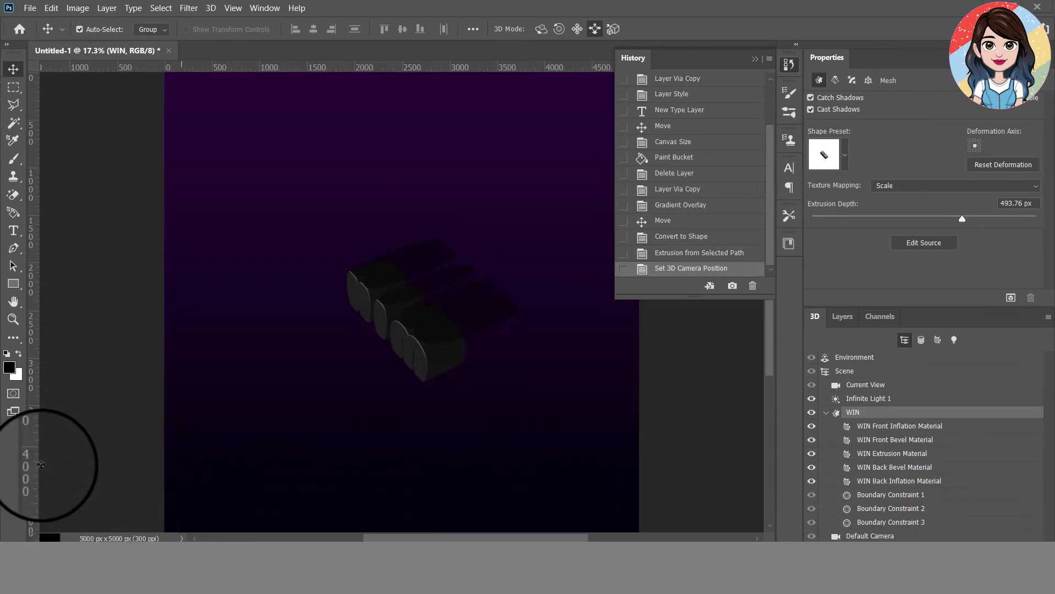
{"action": "key", "text": "ctrl+h"}
{"action": "mouse_move", "coordinate": [78, 448]}
{"action": "left_mouse_down"}
{"action": "mouse_move", "coordinate": [126, 422]}
{"action": "mouse_move", "coordinate": [308, 463]}
{"action": "left_mouse_up"}
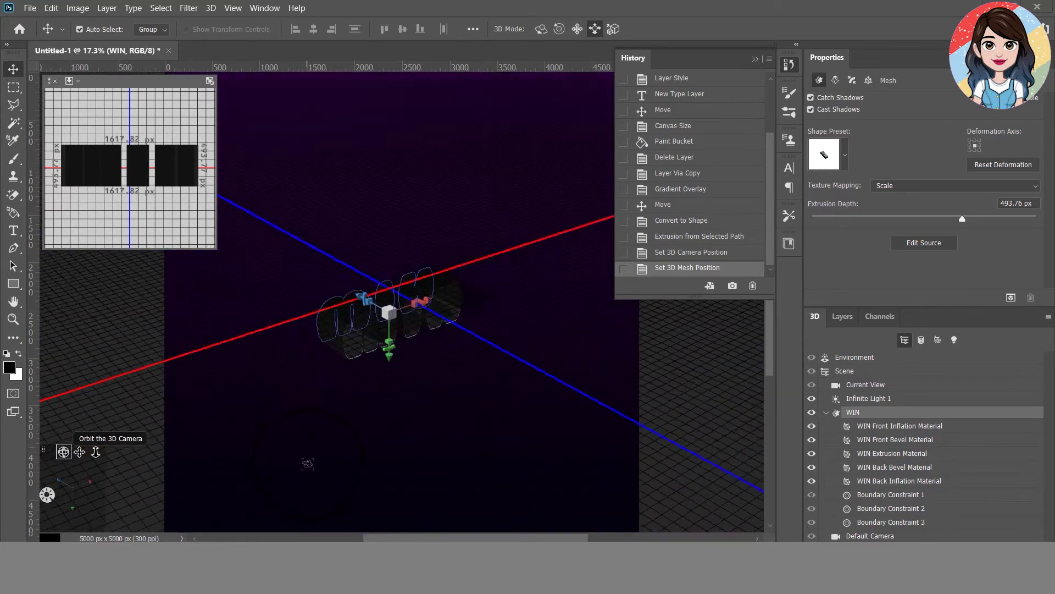
{"action": "mouse_move", "coordinate": [308, 464]}
{"action": "left_mouse_down"}
{"action": "mouse_move", "coordinate": [339, 540]}
{"action": "mouse_move", "coordinate": [340, 441]}
{"action": "left_mouse_up"}
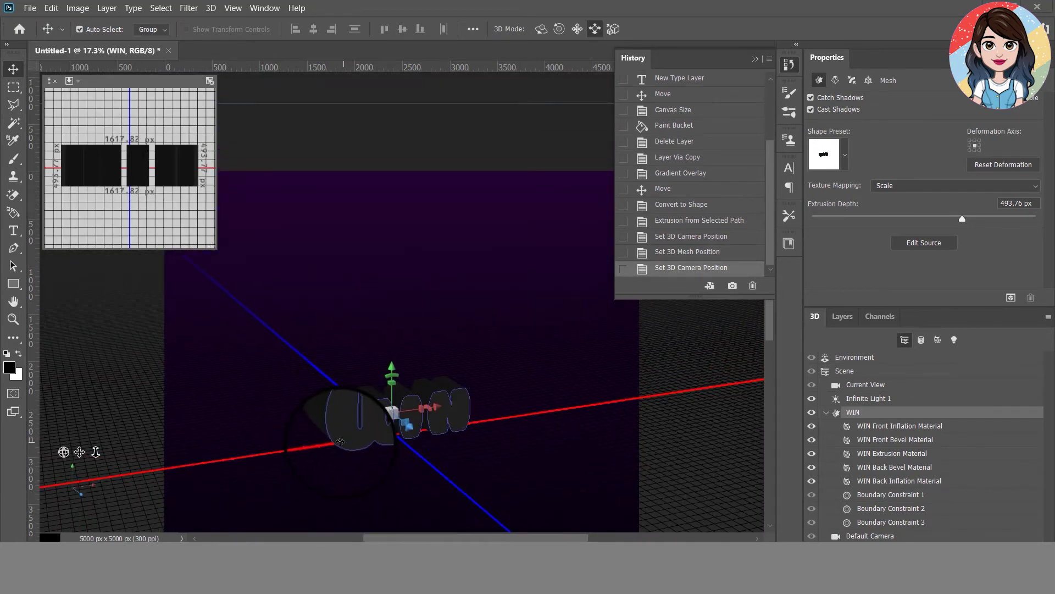
{"action": "mouse_move", "coordinate": [82, 440]}
{"action": "left_mouse_down"}
{"action": "mouse_move", "coordinate": [108, 457]}
{"action": "mouse_move", "coordinate": [95, 448]}
{"action": "left_mouse_up"}
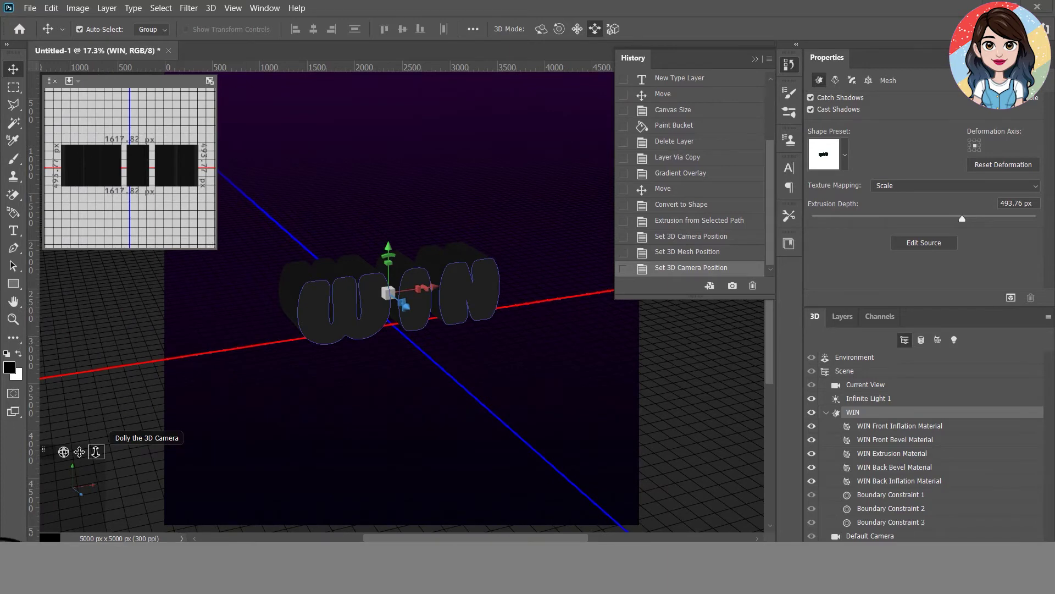
{"action": "mouse_move", "coordinate": [95, 452]}
{"action": "left_mouse_down"}
{"action": "mouse_move", "coordinate": [12, 494]}
{"action": "mouse_move", "coordinate": [66, 473]}
{"action": "left_mouse_up"}
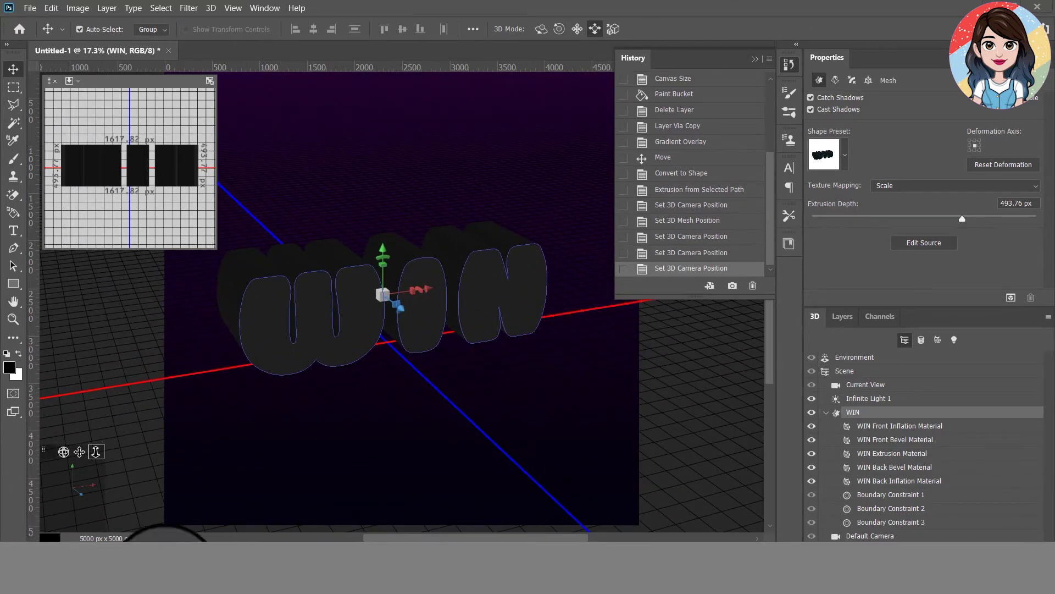
{"action": "mouse_move", "coordinate": [96, 451]}
{"action": "left_mouse_down"}
{"action": "mouse_move", "coordinate": [66, 456]}
{"action": "mouse_move", "coordinate": [72, 467]}
{"action": "left_mouse_up"}
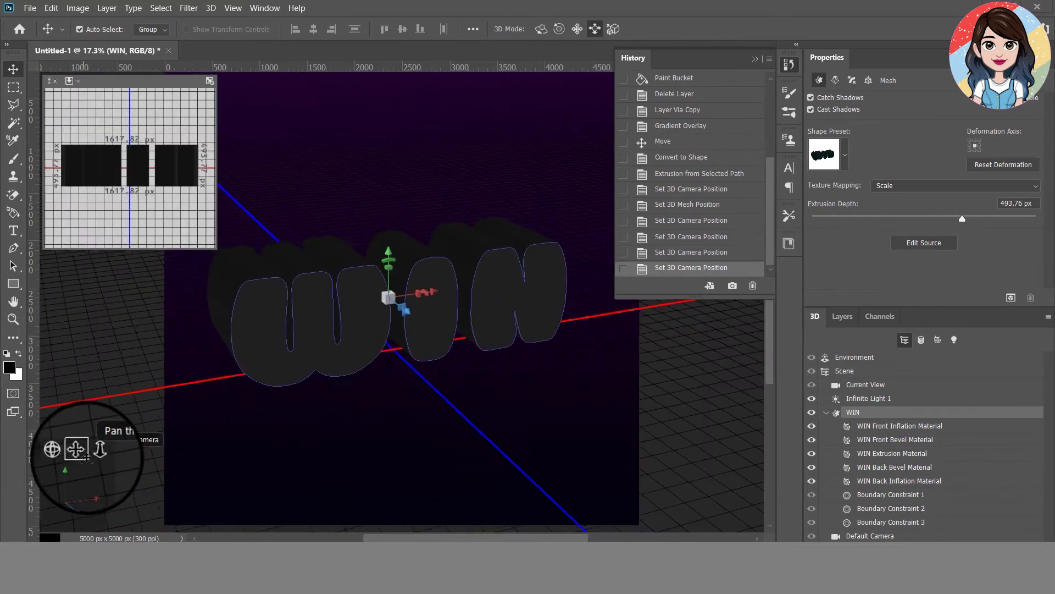
{"action": "left_click_drag", "start_coordinate": [75, 450], "coordinate": [299, 414]}
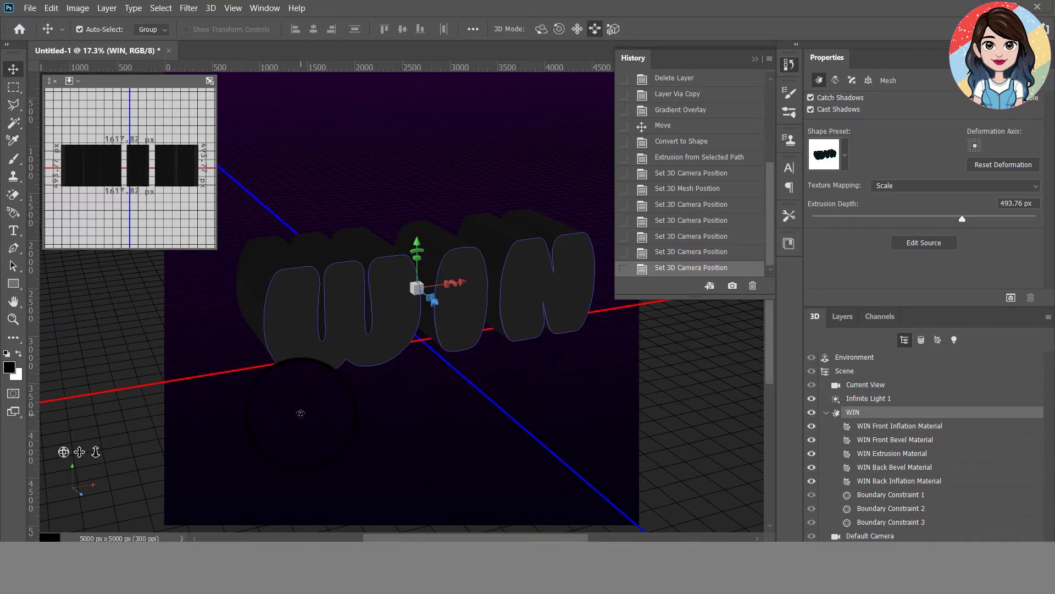
Reset the 3D camera's Current View to the Default view
{"action": "left_click", "coordinate": [912, 384]}
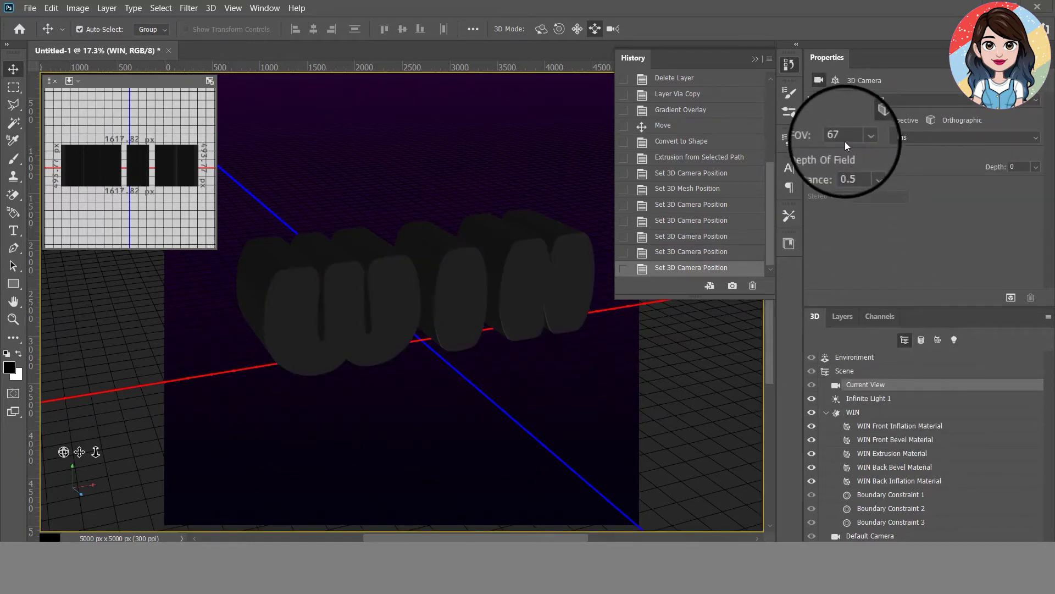
{"action": "left_click", "coordinate": [942, 98]}
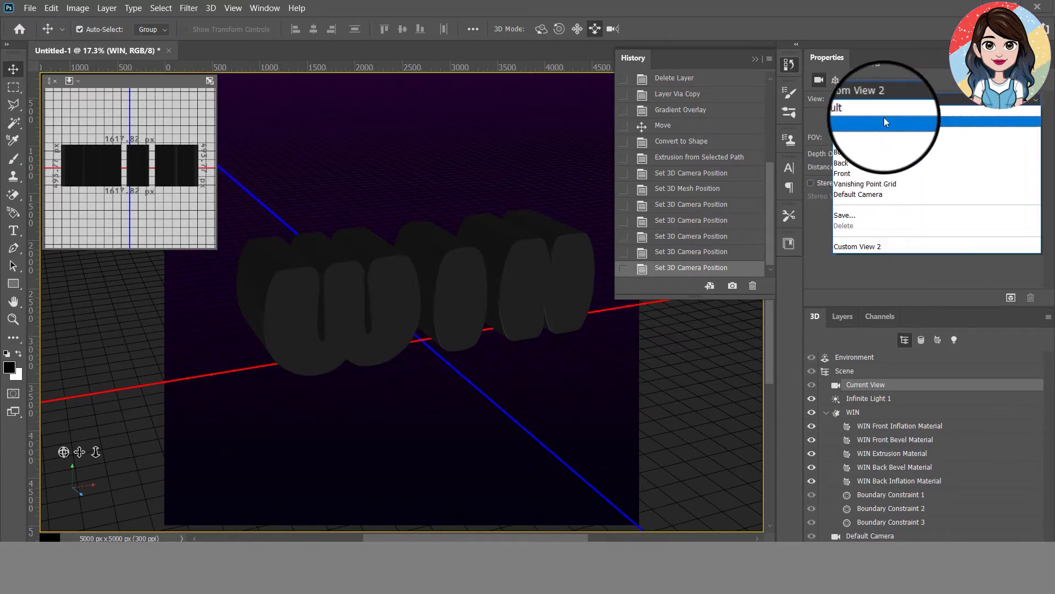
{"action": "left_click", "coordinate": [884, 116]}
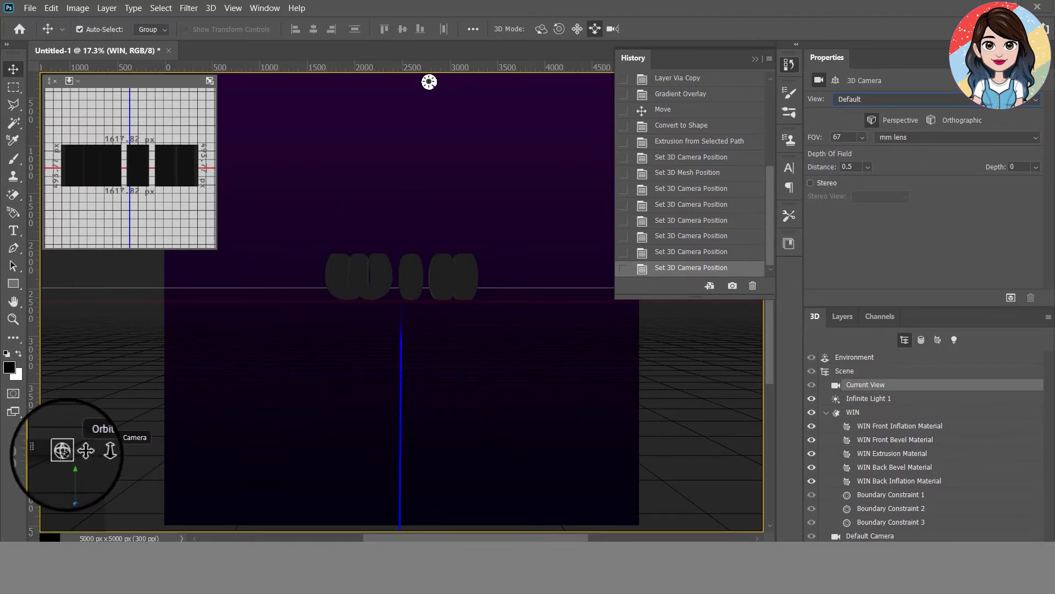
Orbit and pan the camera, resetting to Default as needed, to frame WIN closely at an angle
{"action": "left_click_drag", "start_coordinate": [61, 452], "coordinate": [92, 468]}
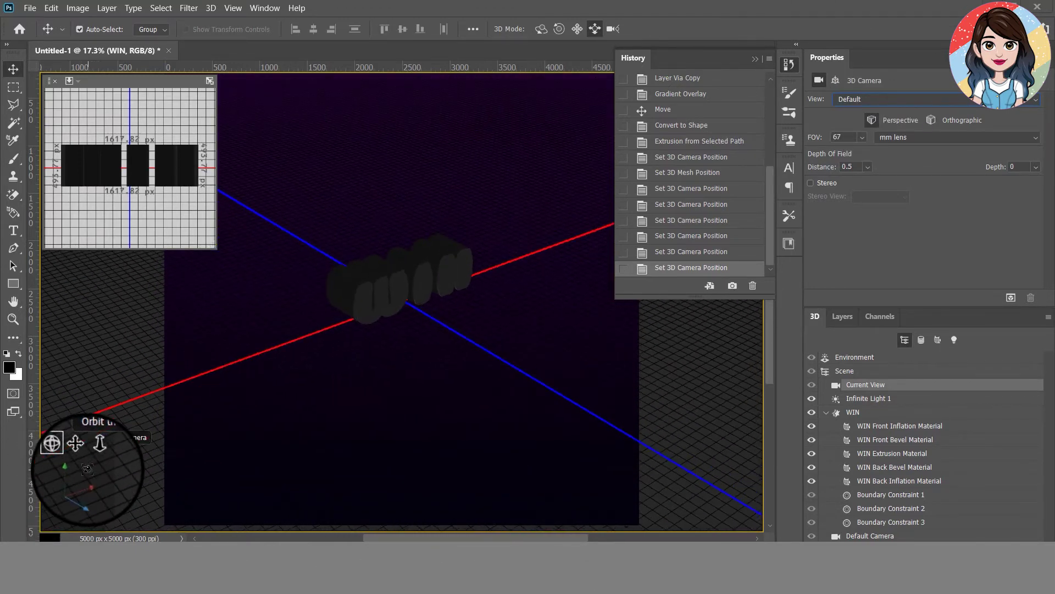
{"action": "mouse_move", "coordinate": [93, 469]}
{"action": "left_mouse_down"}
{"action": "mouse_move", "coordinate": [31, 537]}
{"action": "mouse_move", "coordinate": [154, 451]}
{"action": "left_mouse_up"}
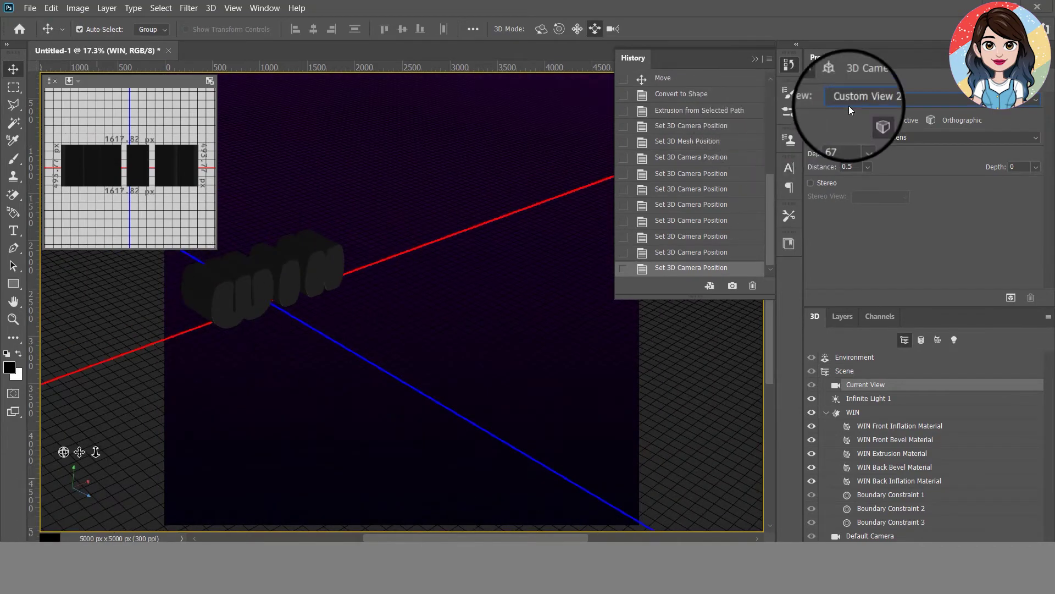
{"action": "left_click", "coordinate": [879, 100]}
{"action": "left_click", "coordinate": [846, 108]}
{"action": "left_click_drag", "start_coordinate": [95, 451], "coordinate": [86, 459]}
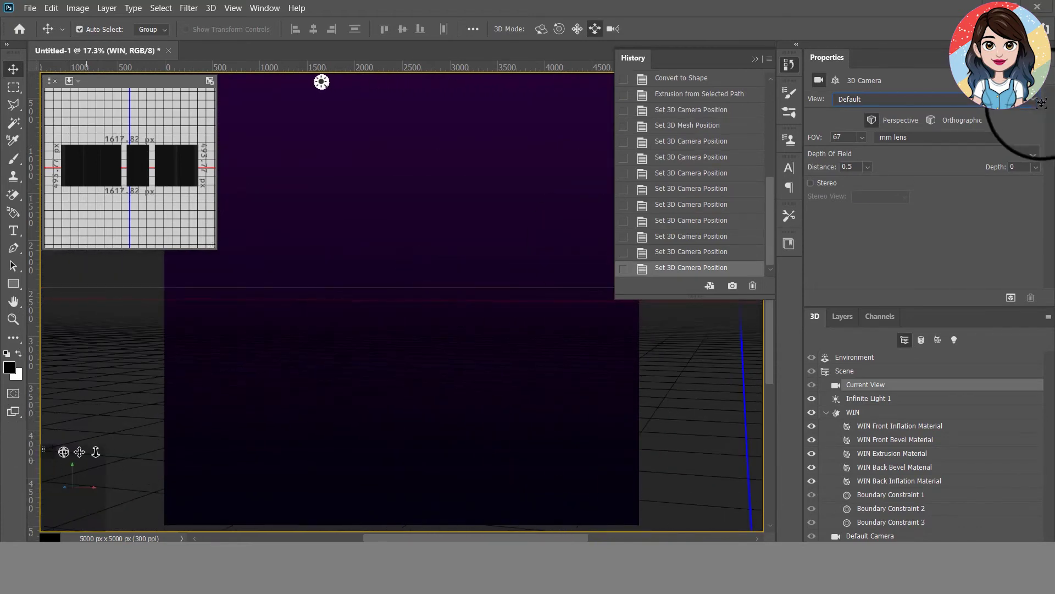
{"action": "left_click", "coordinate": [879, 100]}
{"action": "mouse_move", "coordinate": [64, 451]}
{"action": "left_mouse_down"}
{"action": "mouse_move", "coordinate": [78, 469]}
{"action": "mouse_move", "coordinate": [96, 448]}
{"action": "left_mouse_up"}
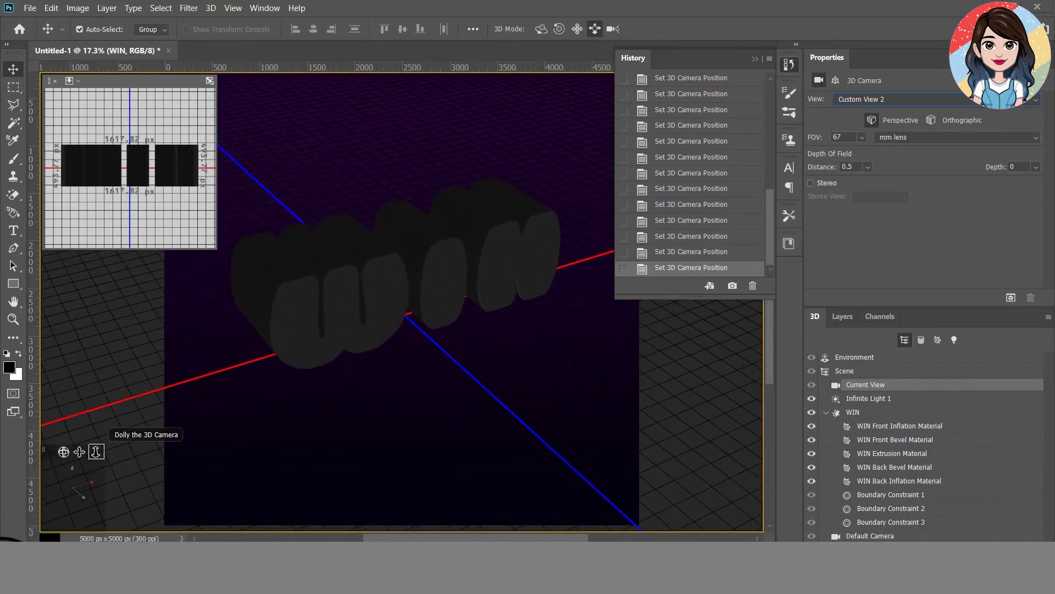
{"action": "mouse_move", "coordinate": [80, 451]}
{"action": "left_mouse_down"}
{"action": "mouse_move", "coordinate": [98, 449]}
{"action": "mouse_move", "coordinate": [67, 445]}
{"action": "mouse_move", "coordinate": [59, 484]}
{"action": "mouse_move", "coordinate": [94, 459]}
{"action": "left_mouse_up"}
Give the WIN mesh a 100 px extrusion depth and Tile texture mapping
{"action": "left_click", "coordinate": [869, 412]}
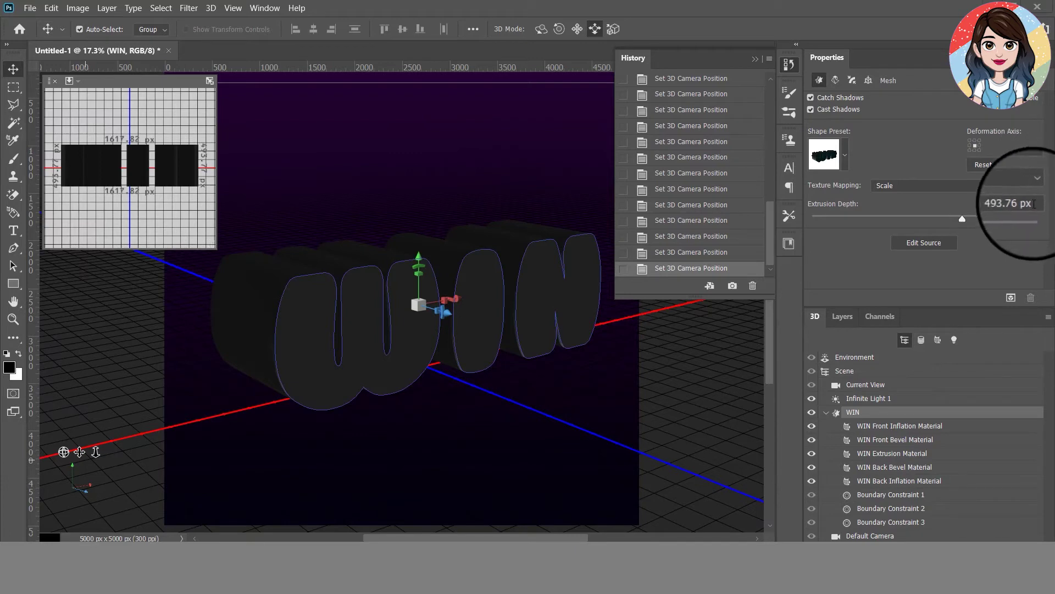
{"action": "left_click_drag", "start_coordinate": [1035, 204], "coordinate": [943, 188]}
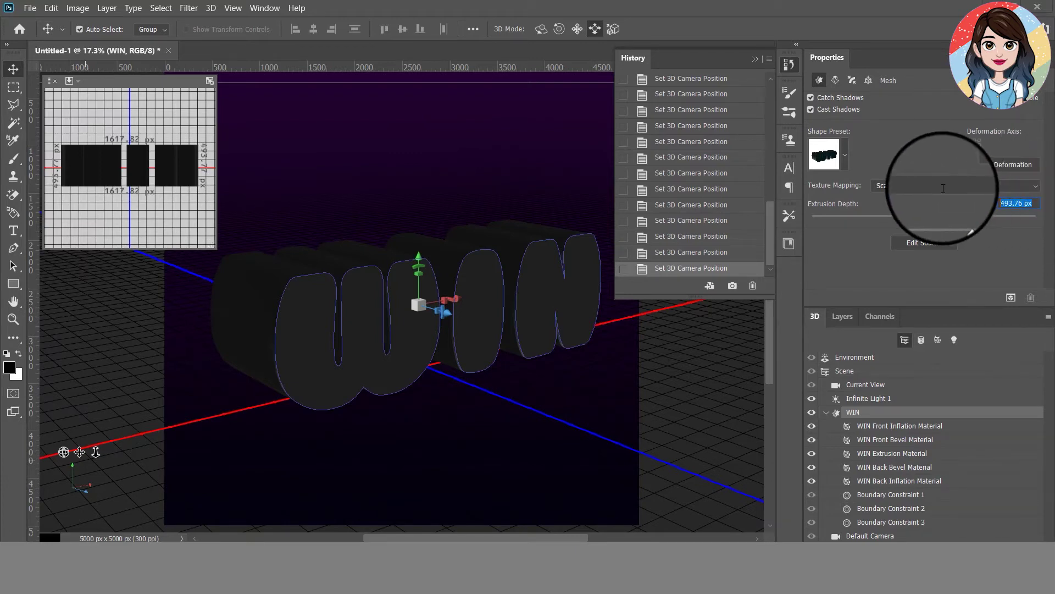
{"action": "type", "text": "100"}
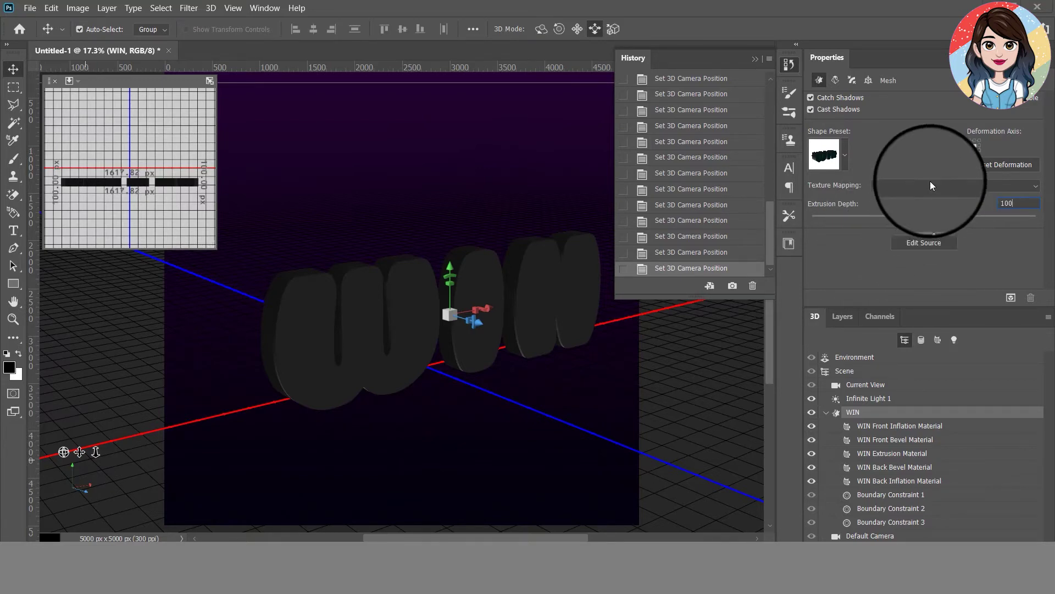
{"action": "left_click", "coordinate": [929, 185]}
{"action": "left_click", "coordinate": [877, 207]}
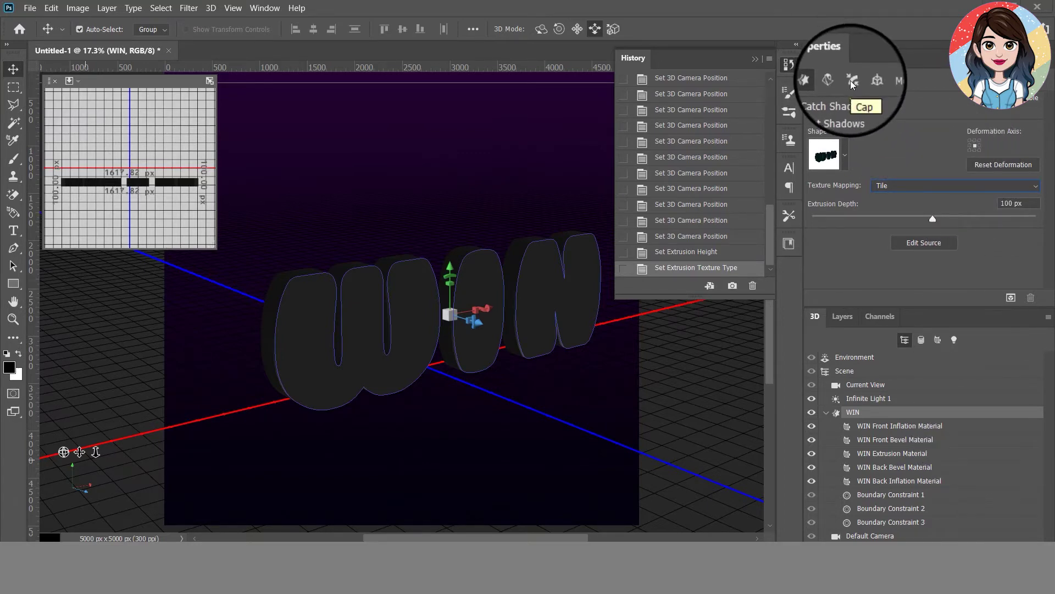
Give the WIN front cap a curved bevel contour, 2% bevel width and 10% inflation
{"action": "left_click", "coordinate": [851, 82]}
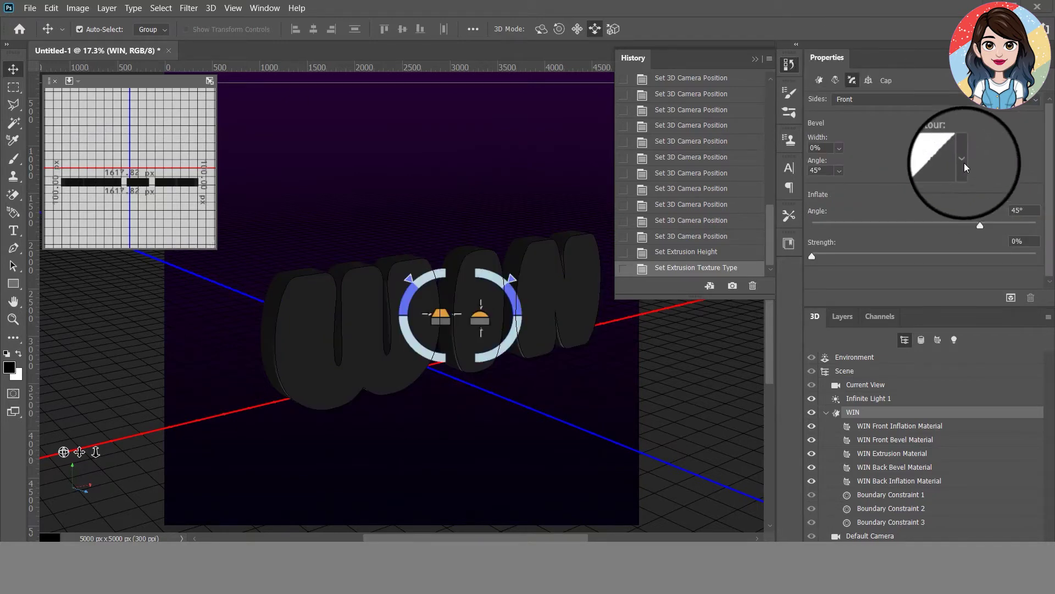
{"action": "left_click", "coordinate": [965, 161]}
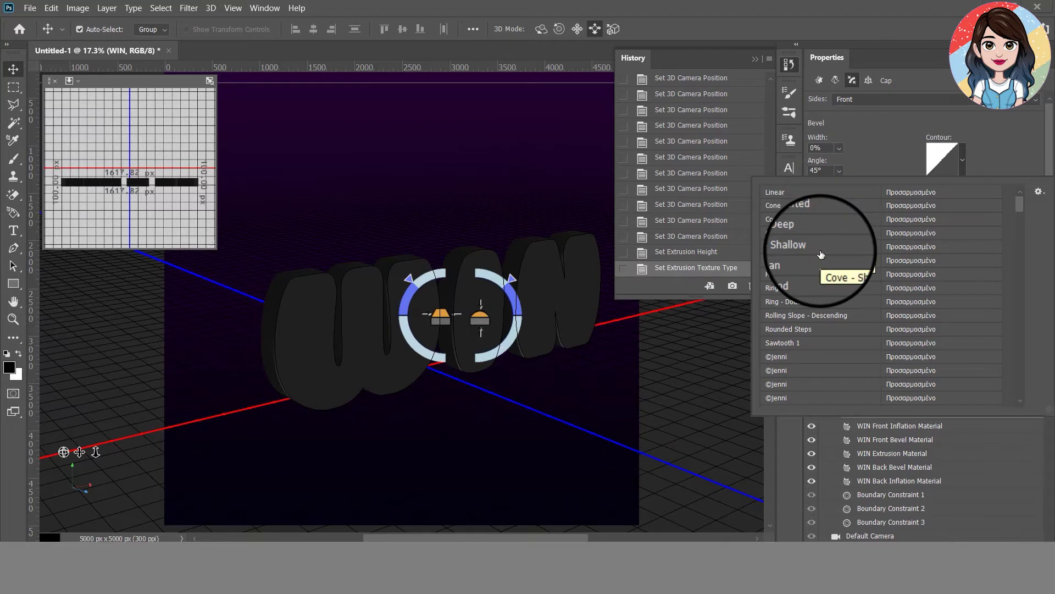
{"action": "left_click", "coordinate": [815, 272]}
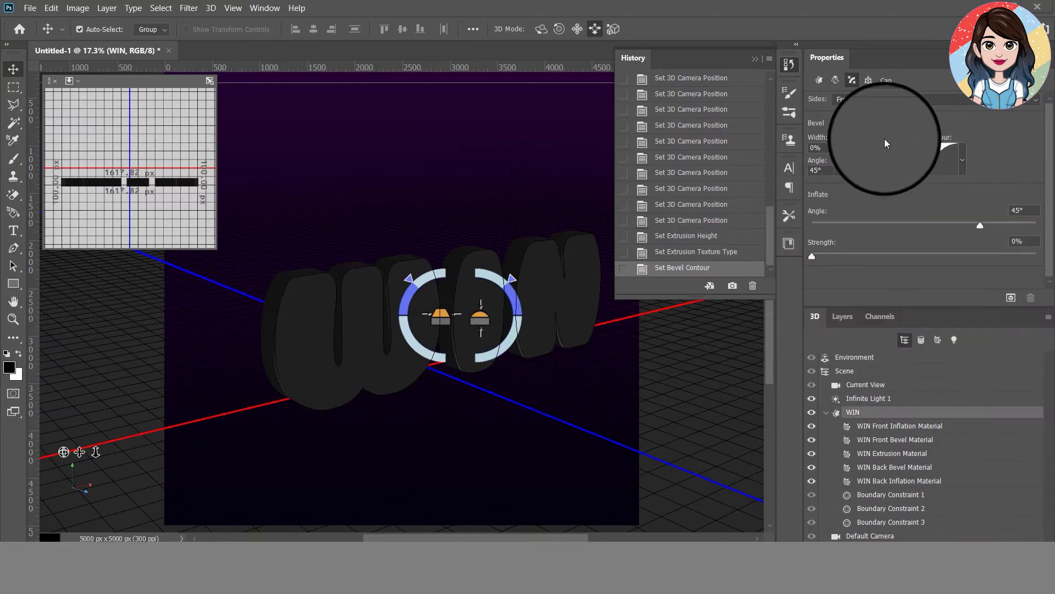
{"action": "left_click", "coordinate": [824, 148]}
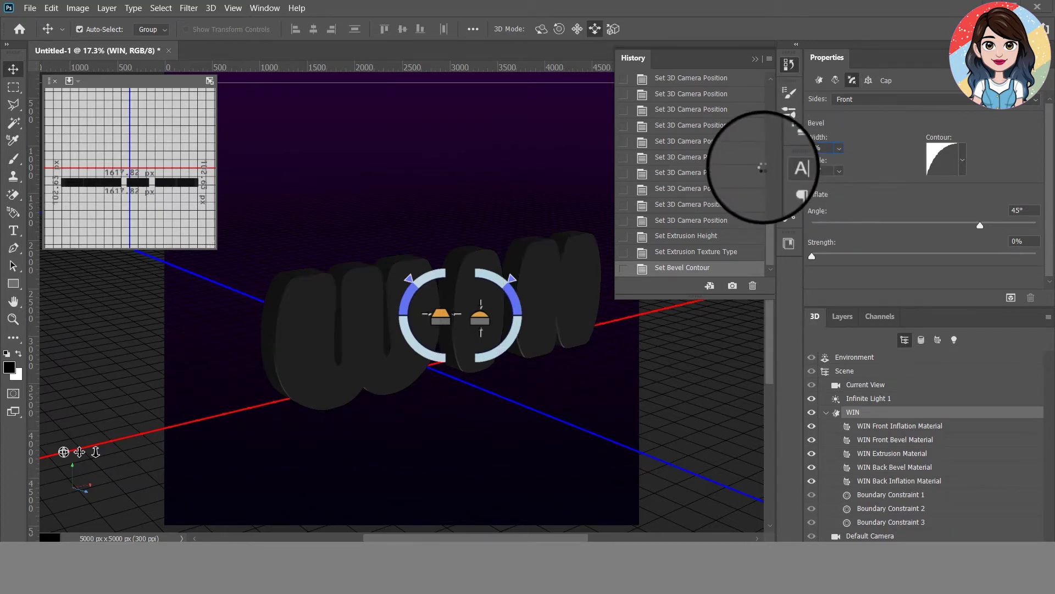
{"action": "type", "text": "2"}
{"action": "key", "text": "Tab"}
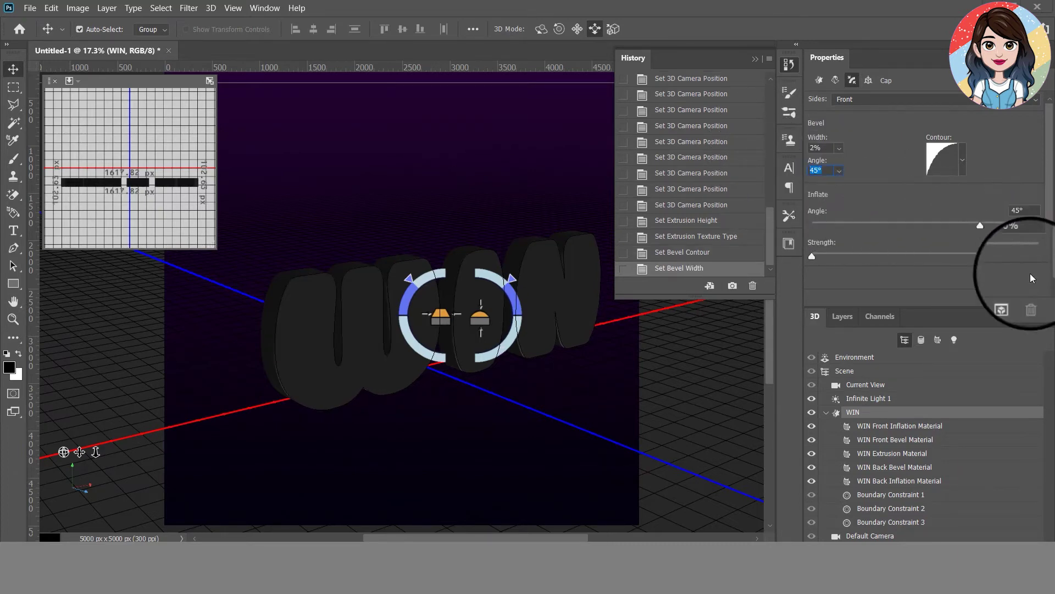
{"action": "key", "text": "Tab"}
{"action": "type", "text": "10"}
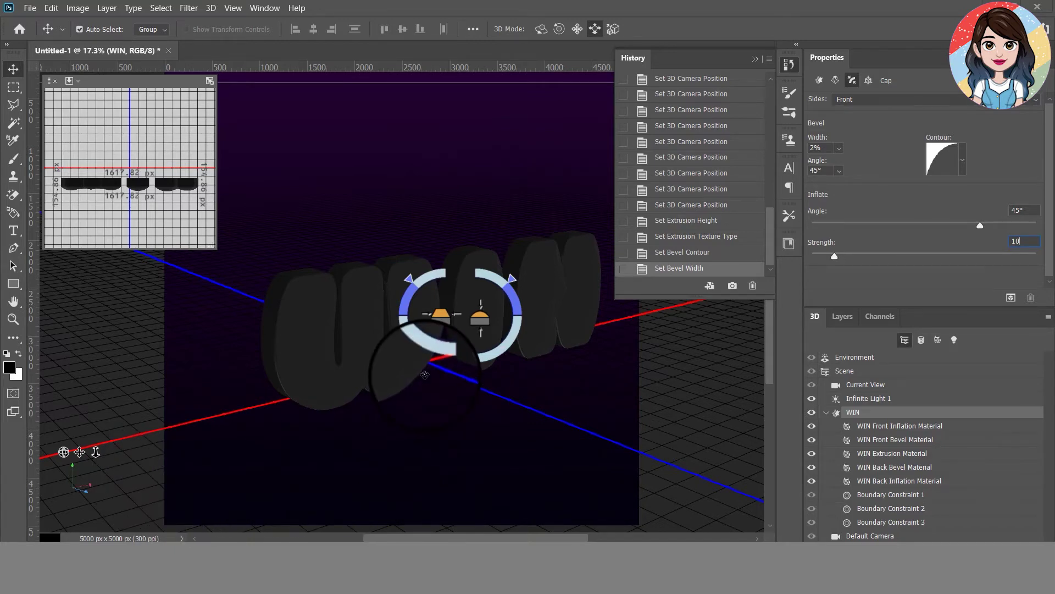
Hide the History panel, select Infinite Light 1 and aim it over the letters
{"action": "left_click", "coordinate": [786, 60]}
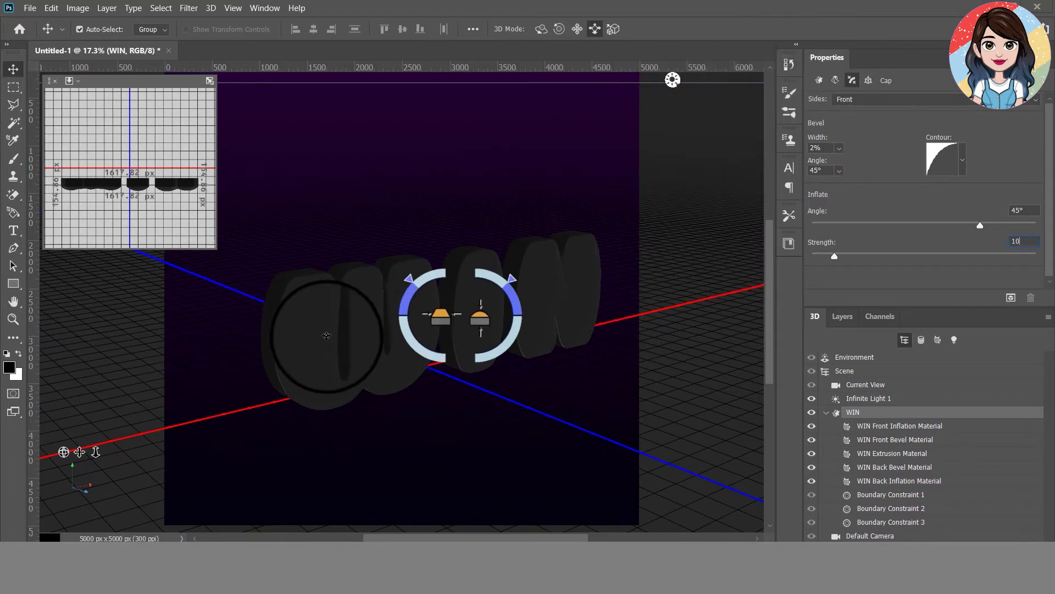
{"action": "left_click", "coordinate": [675, 81]}
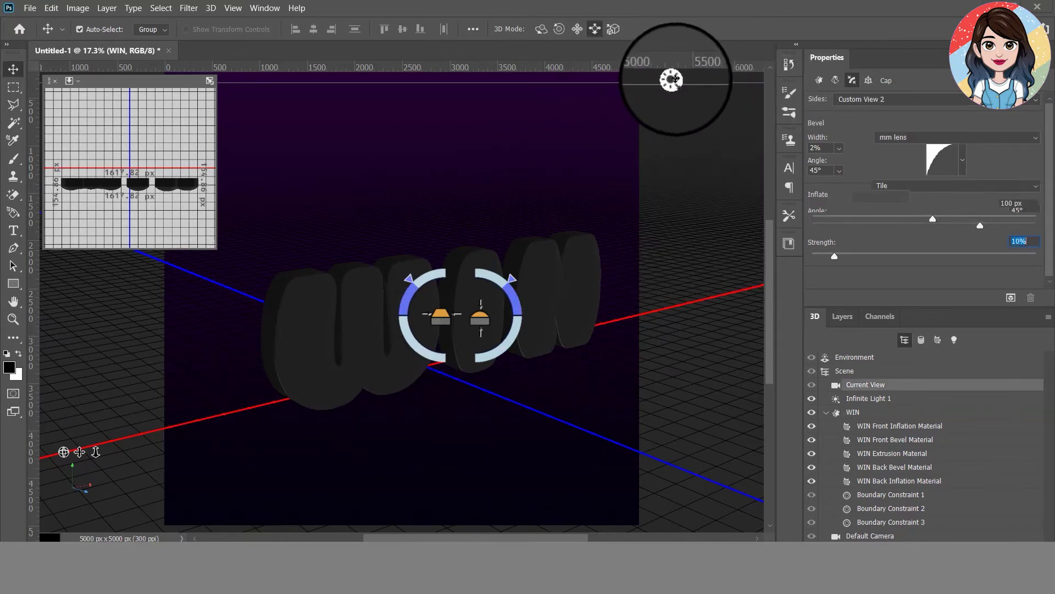
{"action": "mouse_move", "coordinate": [672, 80]}
{"action": "left_mouse_down"}
{"action": "mouse_move", "coordinate": [371, 197]}
{"action": "mouse_move", "coordinate": [212, 214]}
{"action": "mouse_move", "coordinate": [621, 193]}
{"action": "mouse_move", "coordinate": [561, 113]}
{"action": "mouse_move", "coordinate": [361, 139]}
{"action": "mouse_move", "coordinate": [730, 460]}
{"action": "mouse_move", "coordinate": [749, 448]}
{"action": "left_mouse_up"}
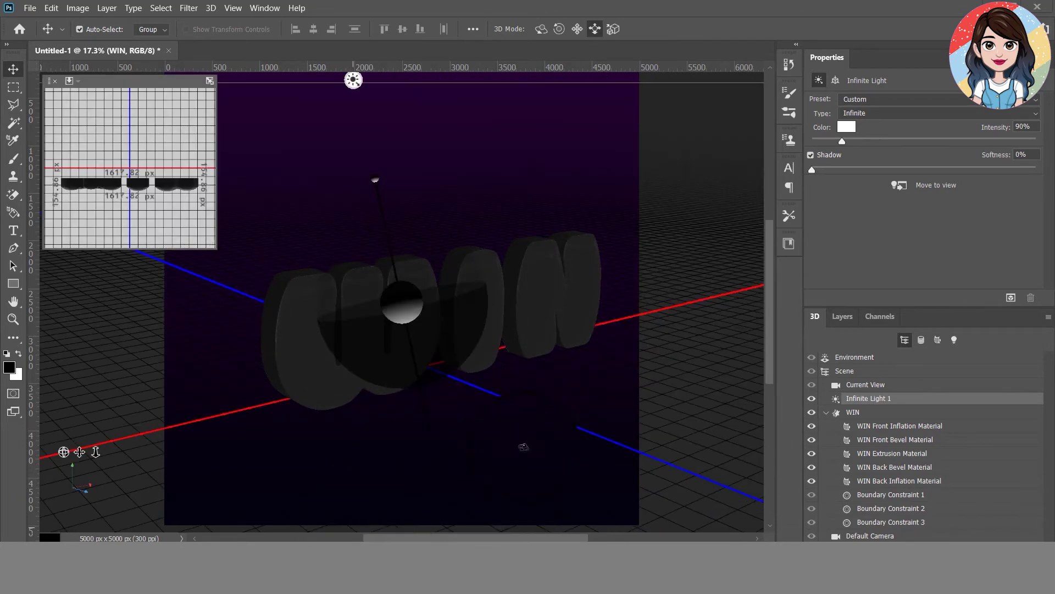
Re-aim the light, switch to Orbit mode, and select WIN Front Inflation Material
{"action": "mouse_move", "coordinate": [430, 351]}
{"action": "left_mouse_down"}
{"action": "mouse_move", "coordinate": [363, 161]}
{"action": "mouse_move", "coordinate": [373, 178]}
{"action": "left_mouse_up"}
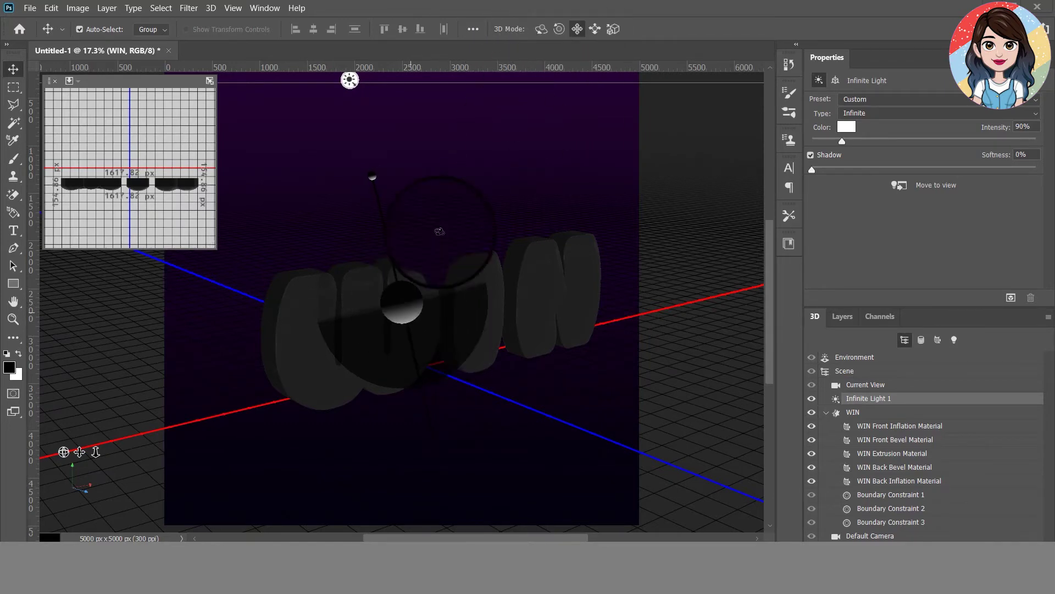
{"action": "left_click", "coordinate": [543, 29]}
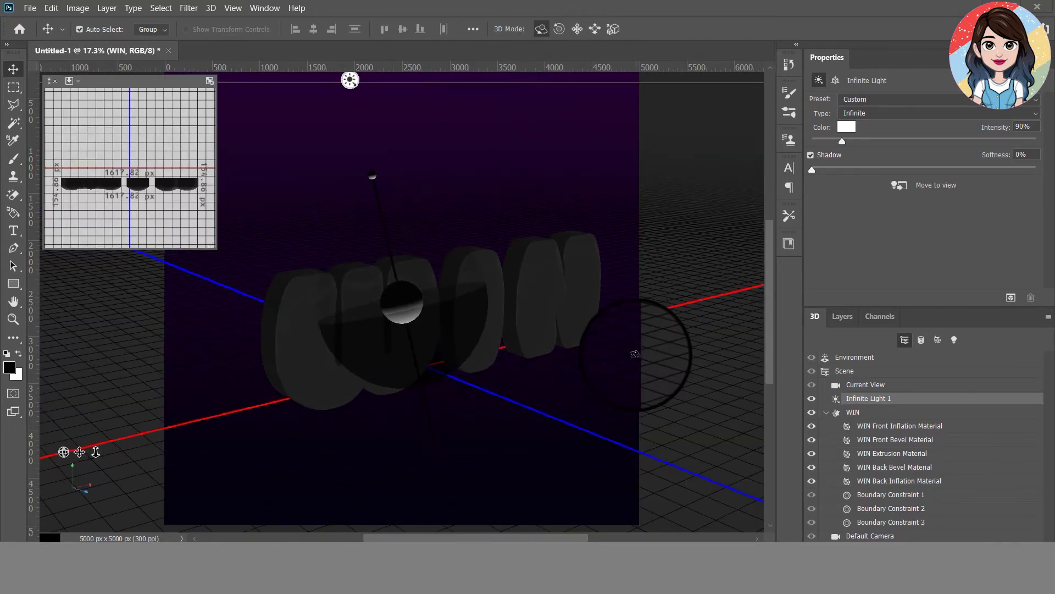
{"action": "left_click", "coordinate": [905, 427]}
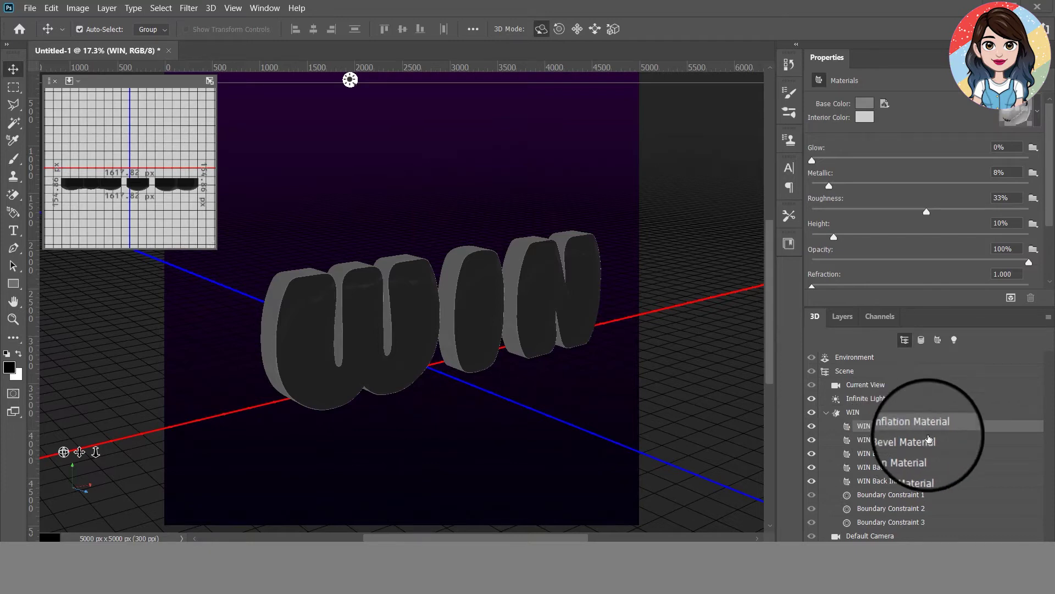
Select all the WIN materials together and confirm their base colour
{"action": "left_click", "coordinate": [898, 480], "text": "shift"}
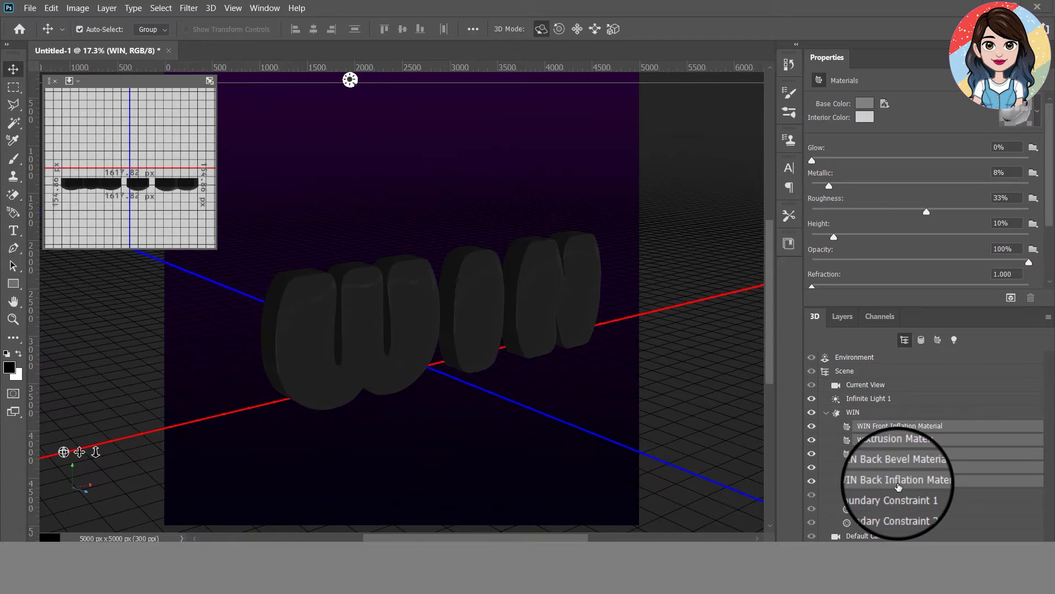
{"action": "left_click", "coordinate": [864, 103]}
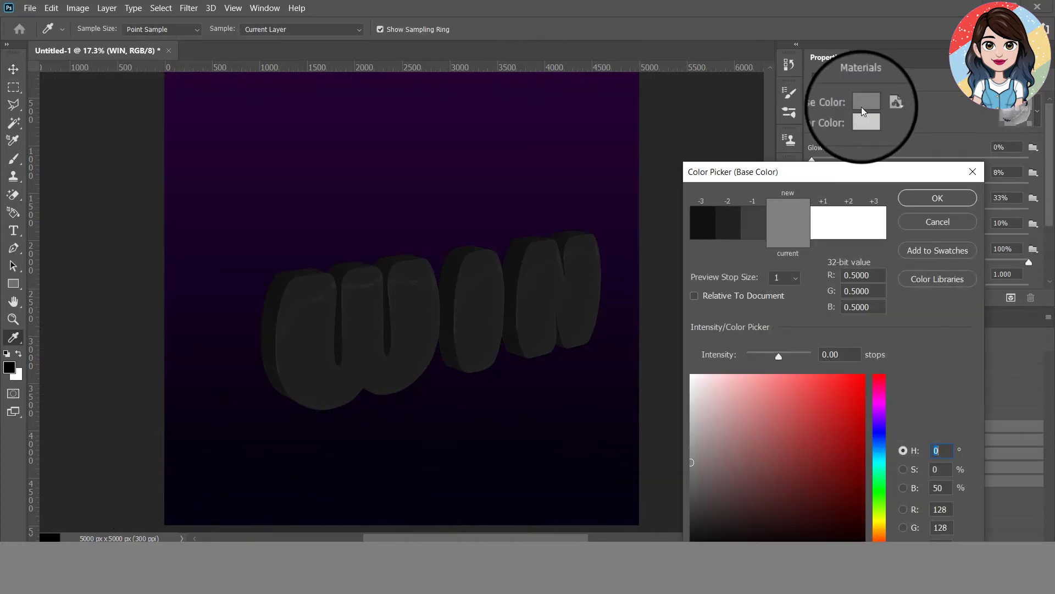
{"action": "left_click", "coordinate": [937, 201]}
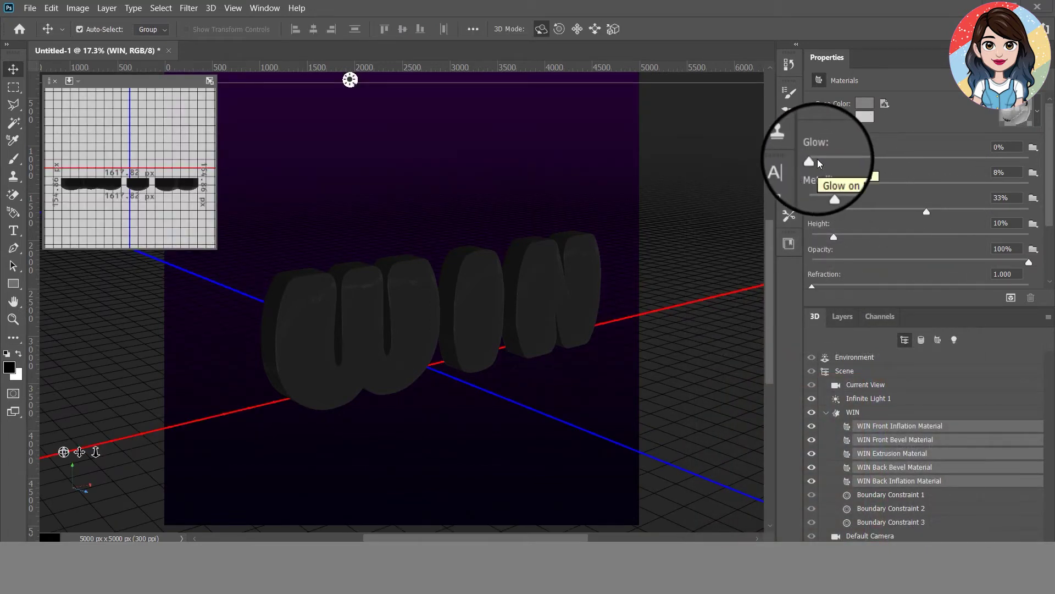
Set 24% glow, 50% metallic, 10% roughness, 20% height, 1.3 refraction, then start a test render
{"action": "left_click_drag", "start_coordinate": [829, 182], "coordinate": [1018, 182]}
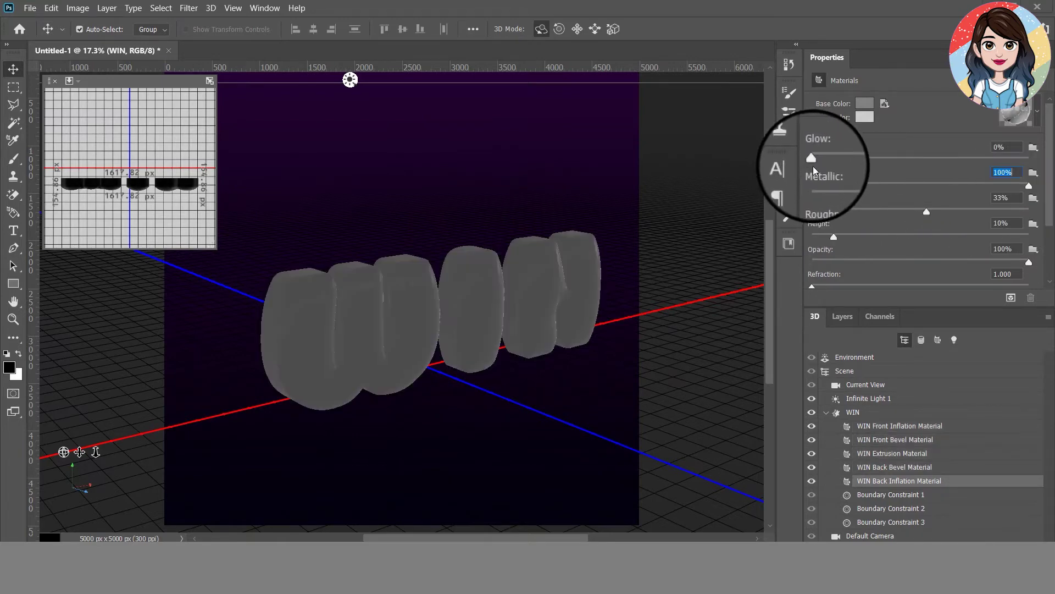
{"action": "left_click_drag", "start_coordinate": [807, 158], "coordinate": [864, 159]}
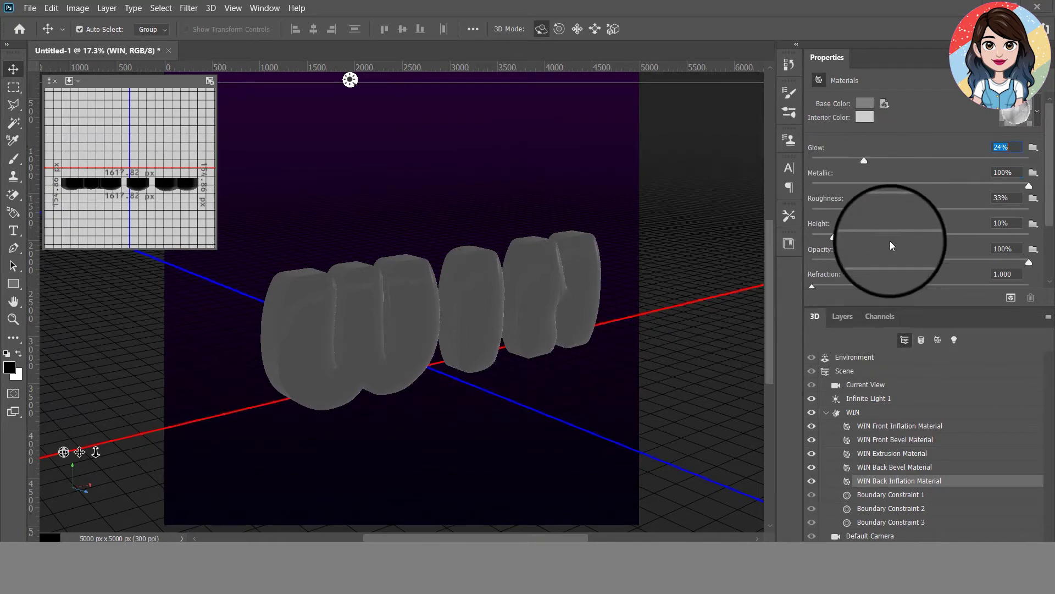
{"action": "left_click_drag", "start_coordinate": [1021, 186], "coordinate": [920, 186]}
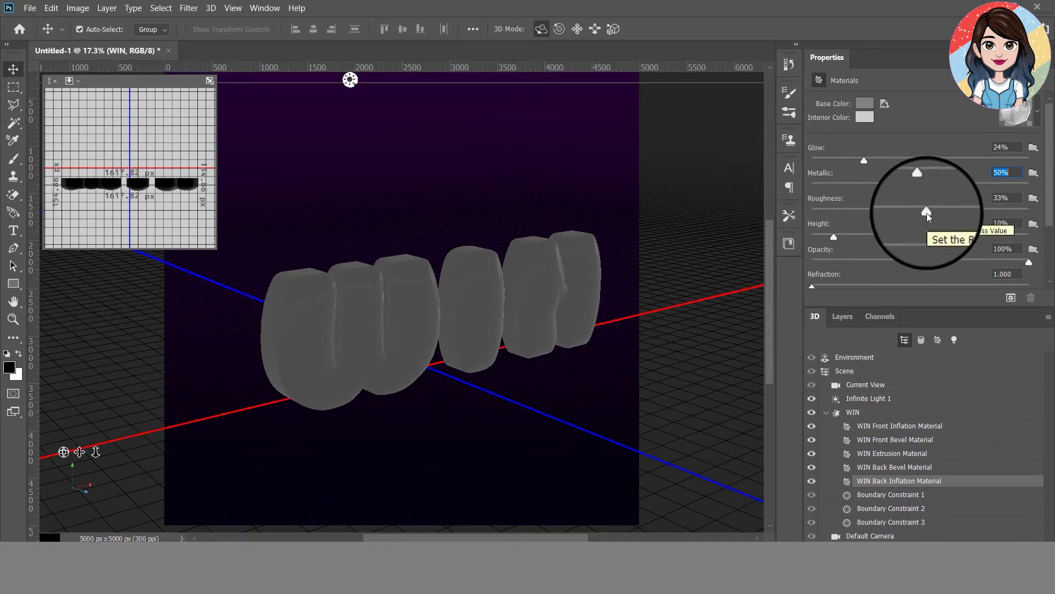
{"action": "left_click", "coordinate": [1000, 198]}
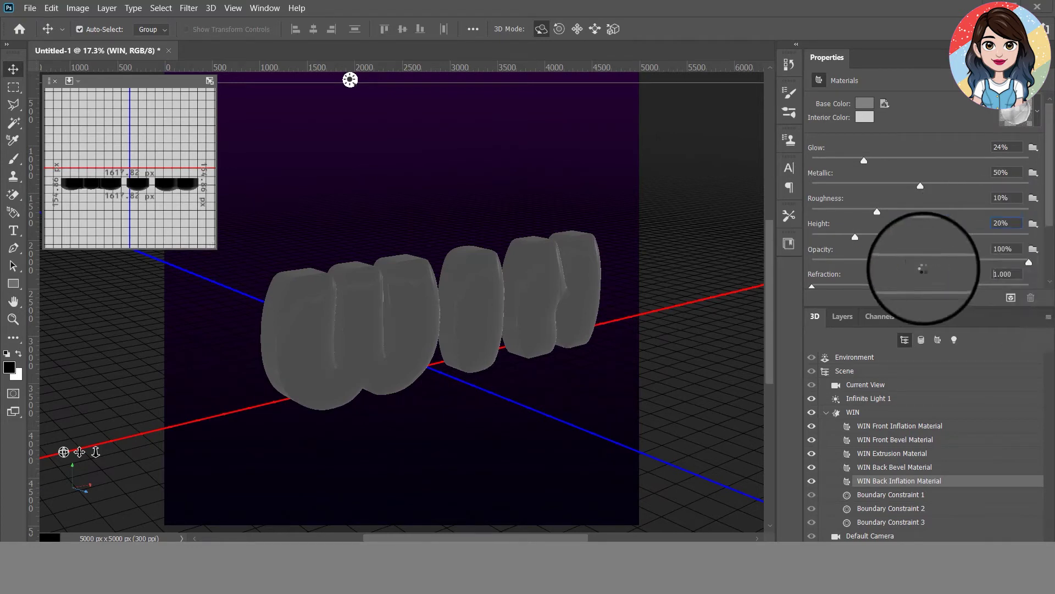
{"action": "left_click", "coordinate": [1006, 274]}
{"action": "type", "text": "1.3"}
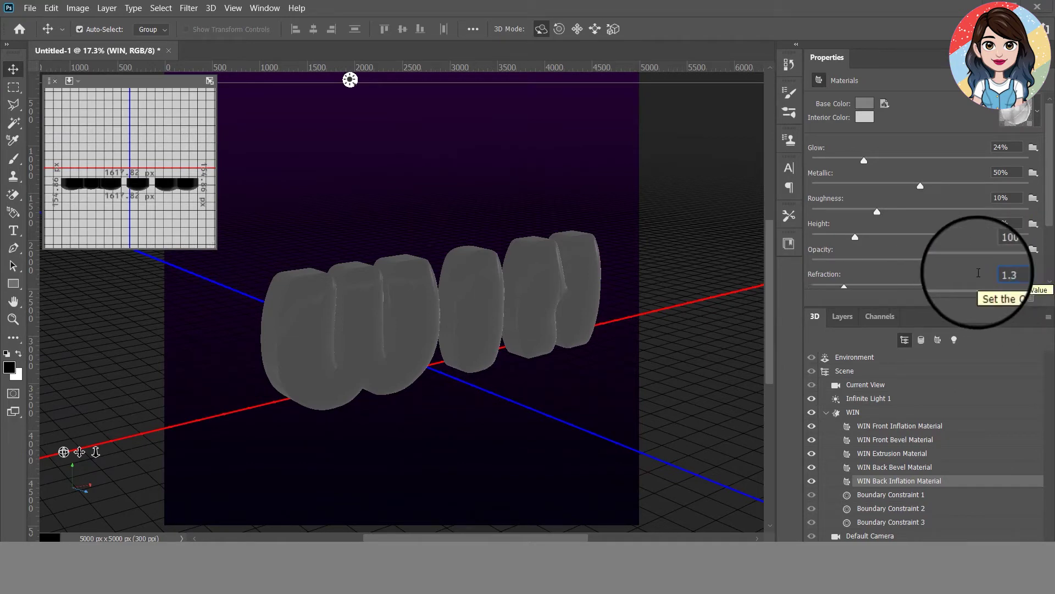
{"action": "scroll", "coordinate": [1033, 236], "scroll_direction": "down", "scroll_amount": 1}
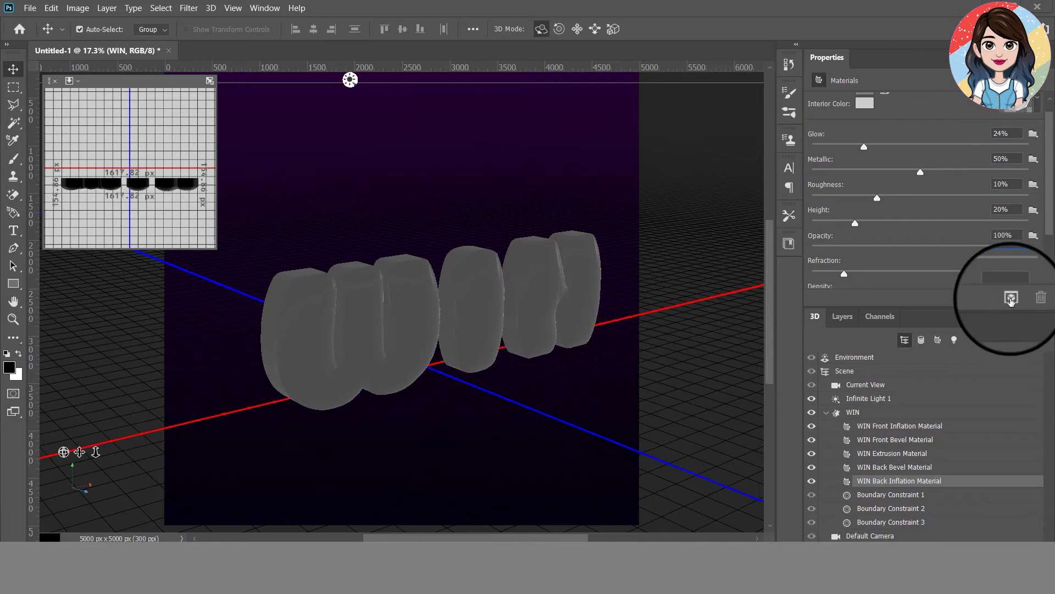
{"action": "left_click", "coordinate": [1011, 299]}
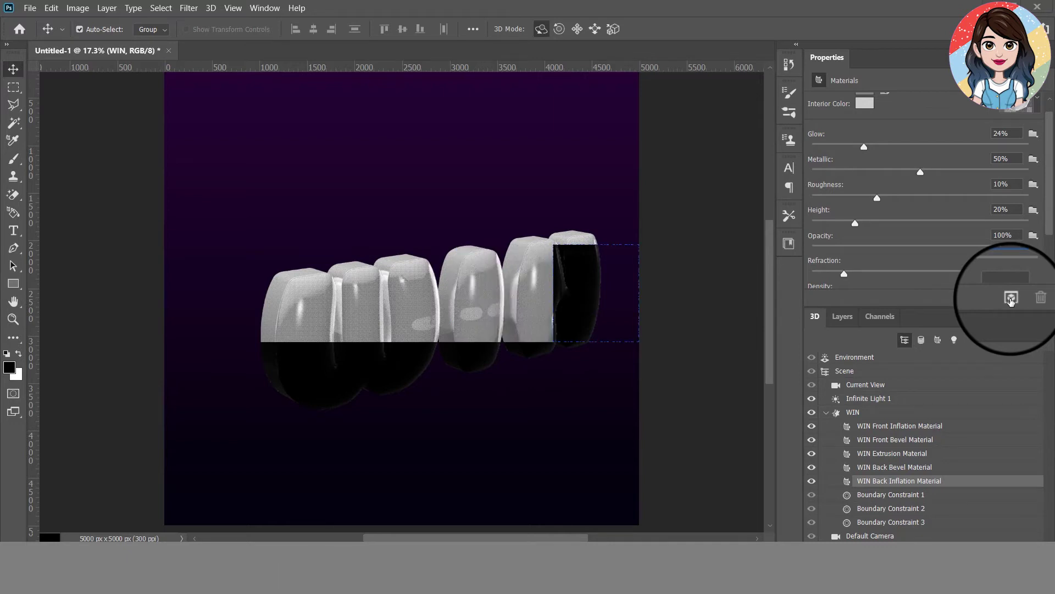
Stop the render, raise glow to 30% and metallic to 66%, and render again
{"action": "key", "text": "Return"}
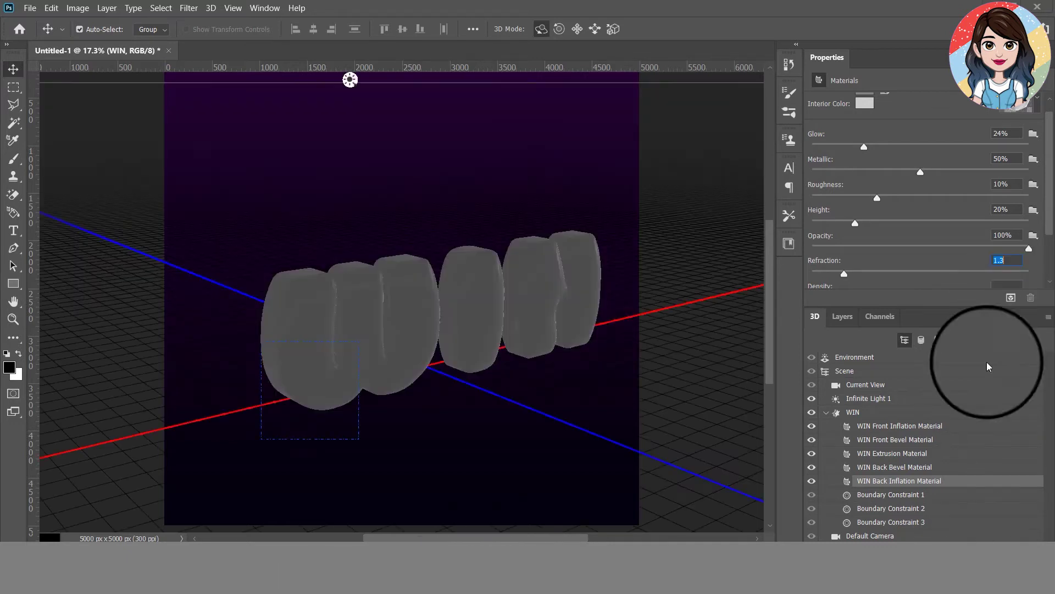
{"action": "type", "text": "30"}
{"action": "key", "text": "Return"}
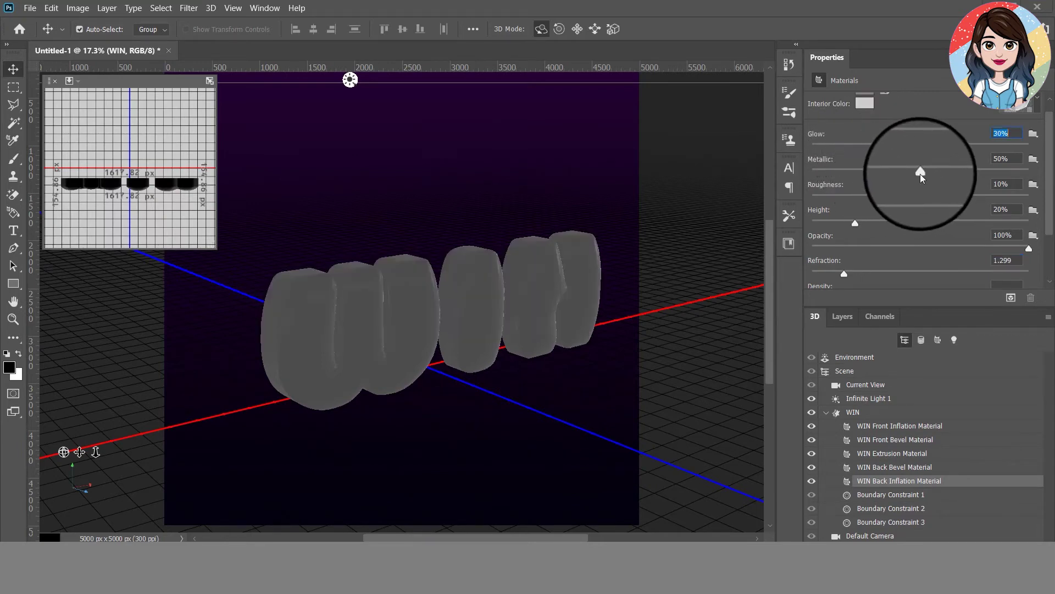
{"action": "left_click_drag", "start_coordinate": [921, 169], "coordinate": [955, 171]}
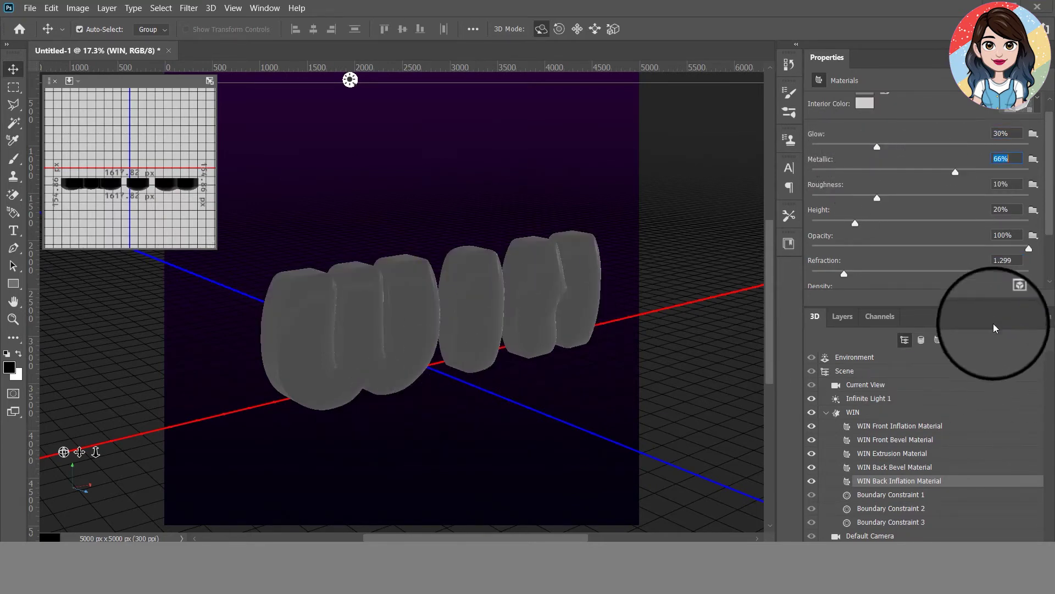
{"action": "left_click", "coordinate": [1010, 298]}
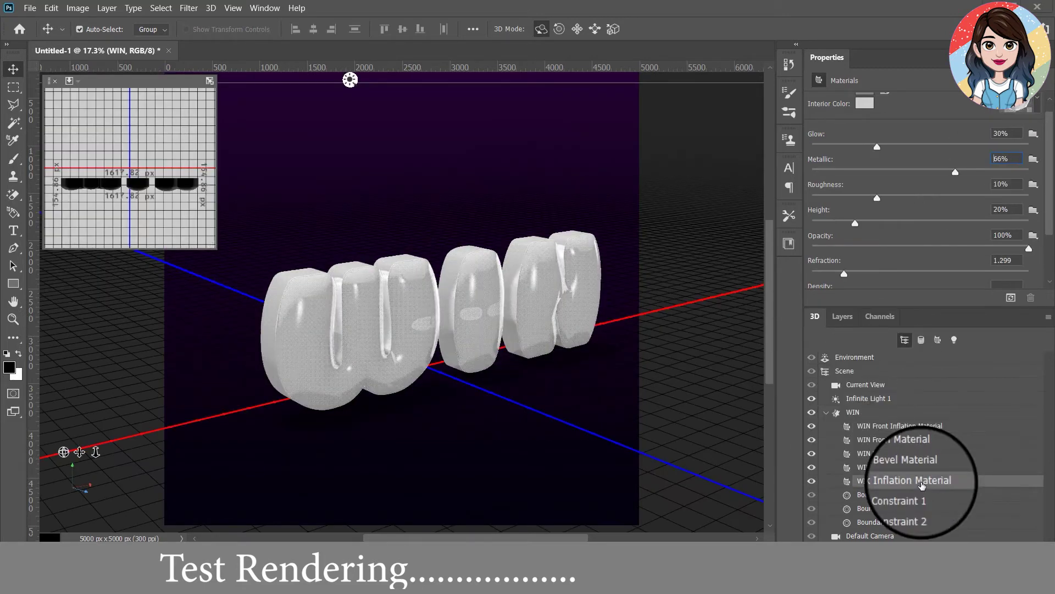
Inspect the front inflation, back inflation and back bevel material settings
{"action": "left_click", "coordinate": [900, 431]}
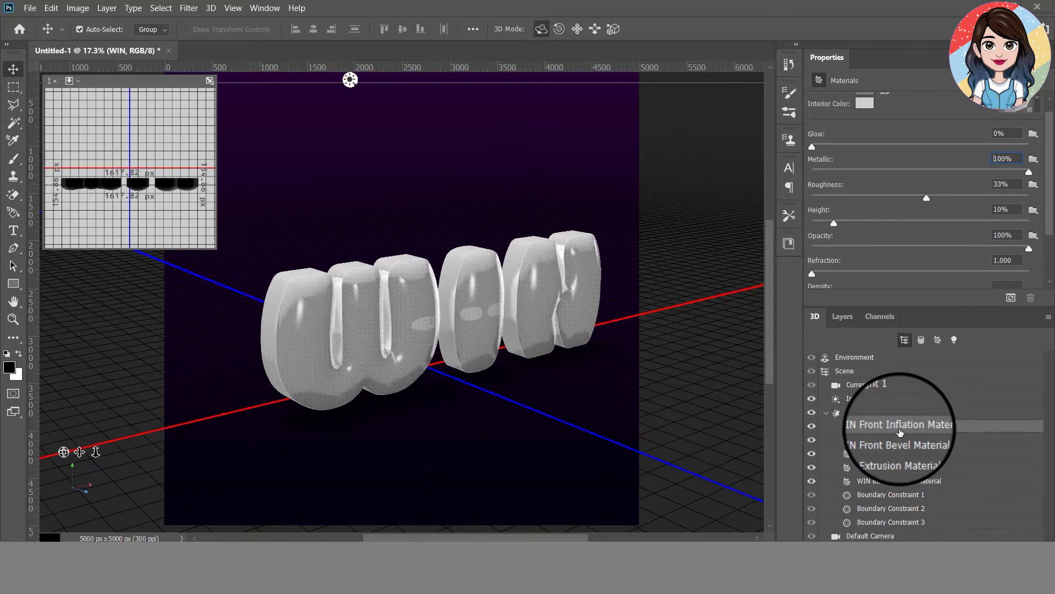
{"action": "left_click", "coordinate": [901, 480]}
{"action": "left_click", "coordinate": [912, 467]}
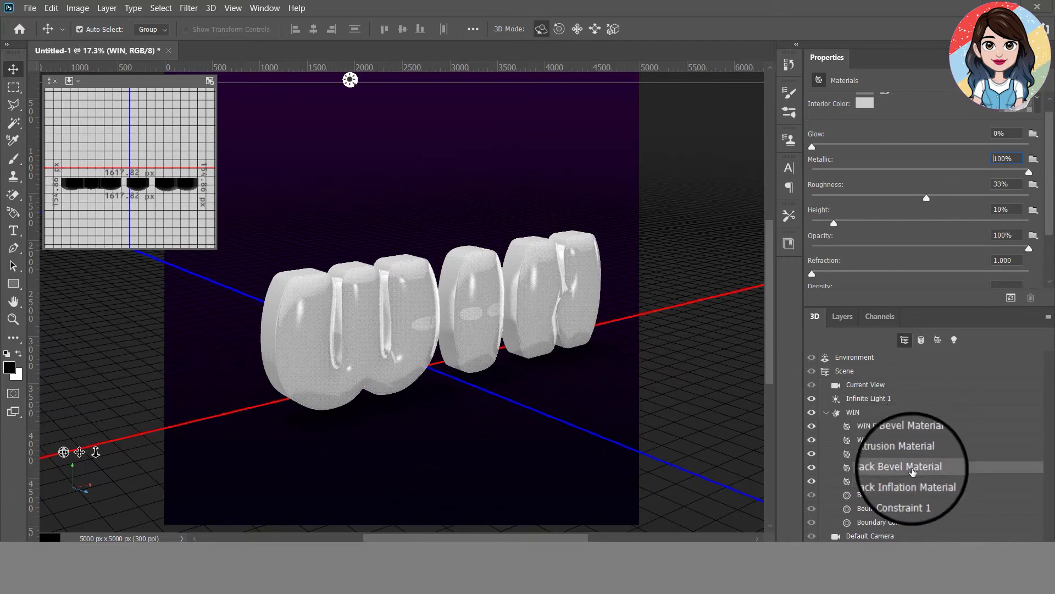
{"action": "left_click", "coordinate": [914, 467]}
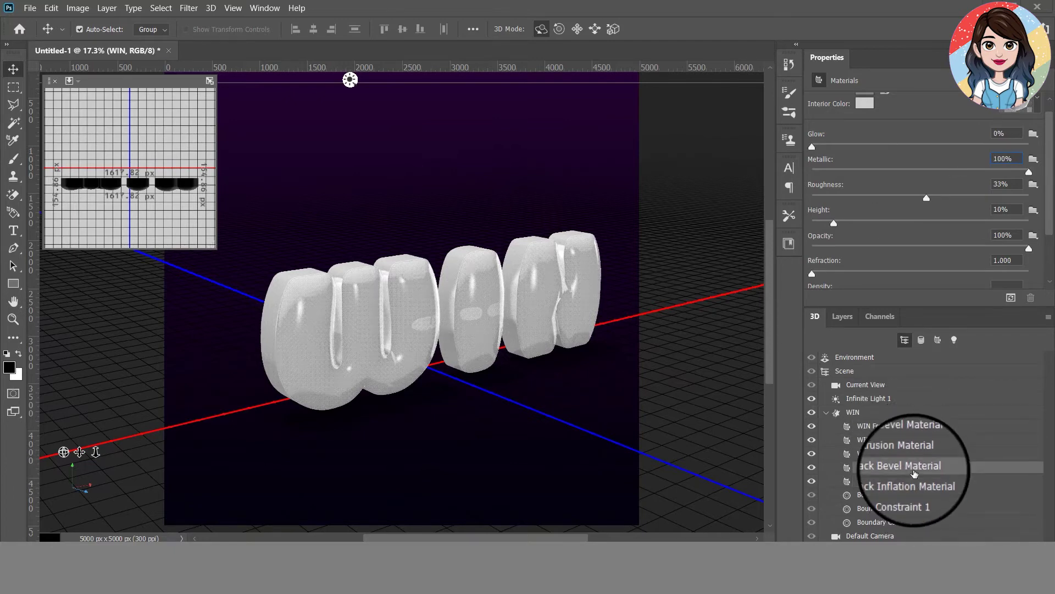
Set the selected material's refraction to 1.3 and roughness to 10%
{"action": "left_click", "coordinate": [1006, 260]}
{"action": "type", "text": "1.3"}
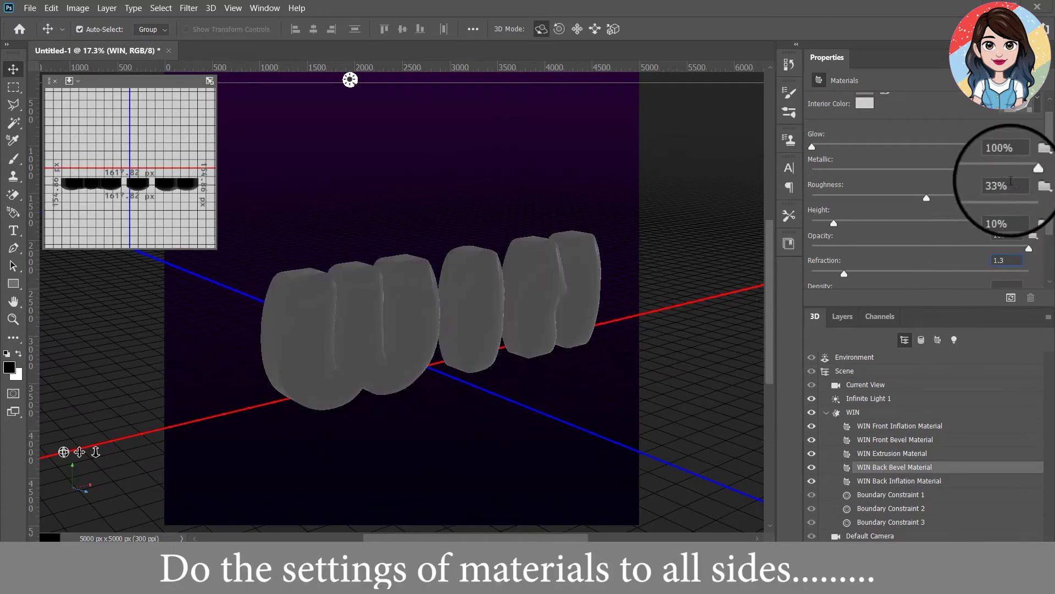
{"action": "left_click", "coordinate": [1006, 185]}
{"action": "type", "text": "10"}
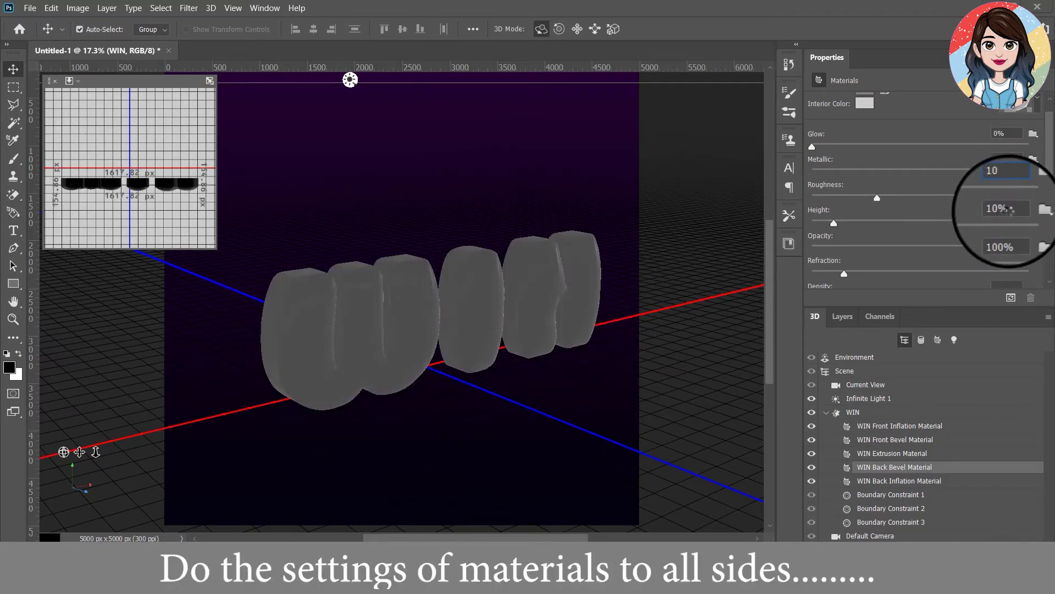
{"action": "key", "text": "Tab"}
Give WIN Back Bevel Material 30% glow and 66% metallic
{"action": "left_click", "coordinate": [896, 481]}
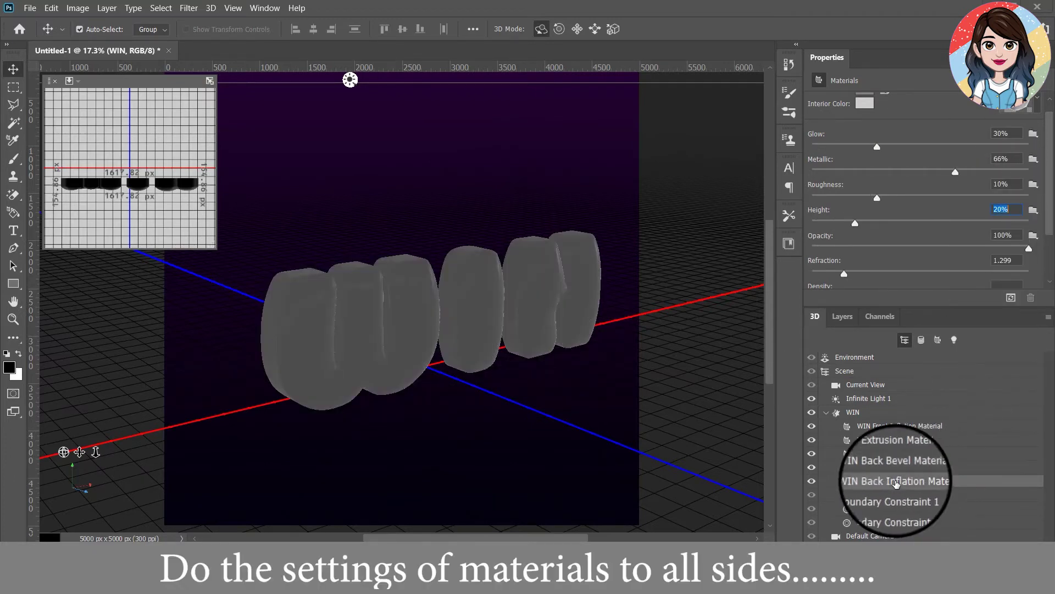
{"action": "left_click", "coordinate": [896, 466]}
{"action": "left_click", "coordinate": [1010, 134]}
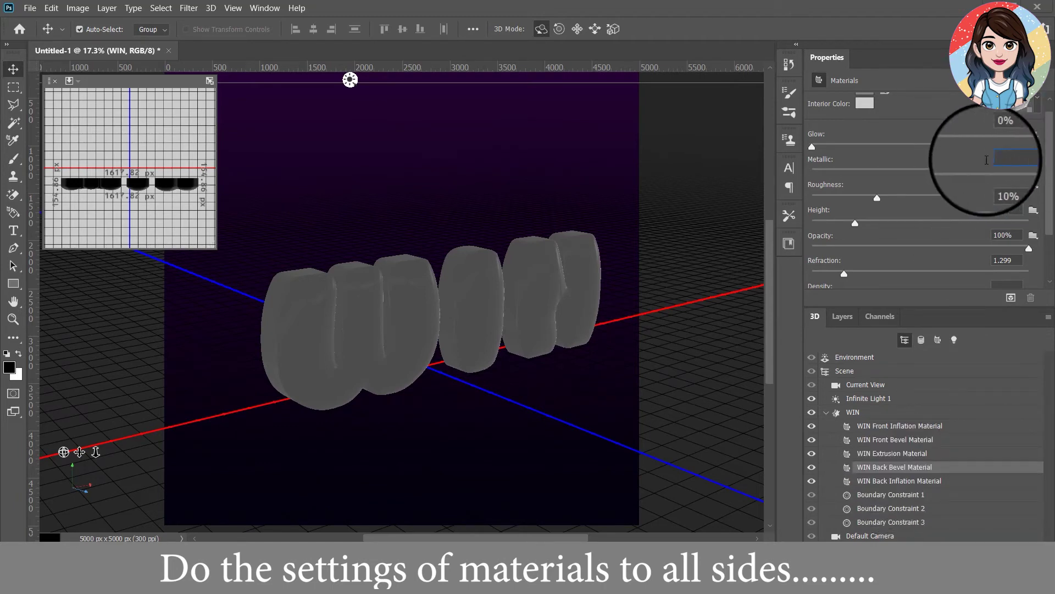
{"action": "type", "text": "0"}
{"action": "key", "text": "Tab"}
{"action": "type", "text": "66"}
{"action": "left_click", "coordinate": [1010, 134]}
{"action": "type", "text": "30"}
{"action": "key", "text": "Return"}
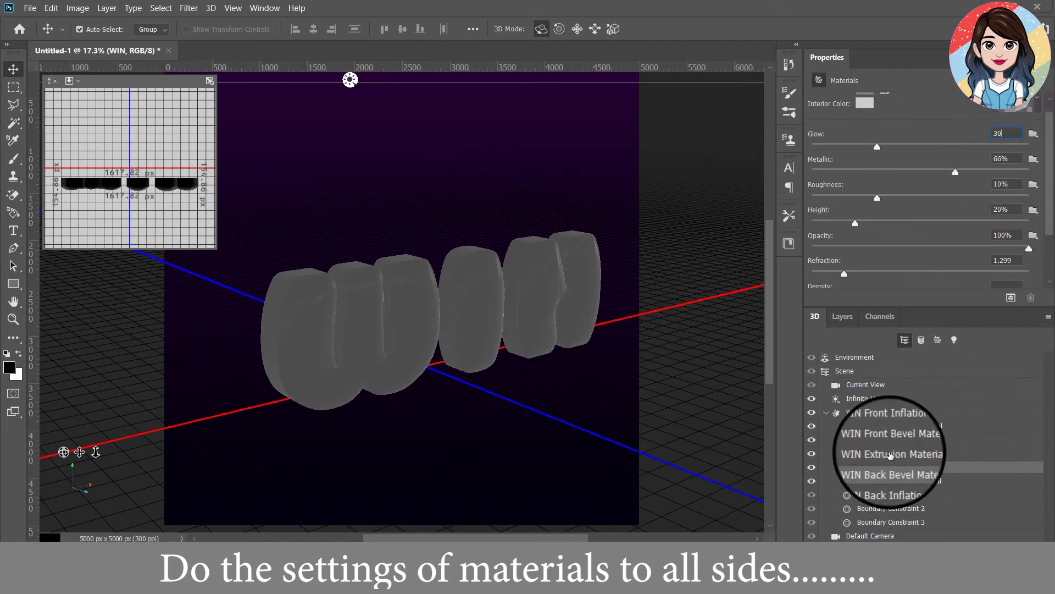
Give WIN Extrusion Material 30% glow, 66% metallic, 10% roughness and 20% height
{"action": "left_click", "coordinate": [890, 453]}
{"action": "left_click", "coordinate": [1010, 134]}
{"action": "type", "text": "30"}
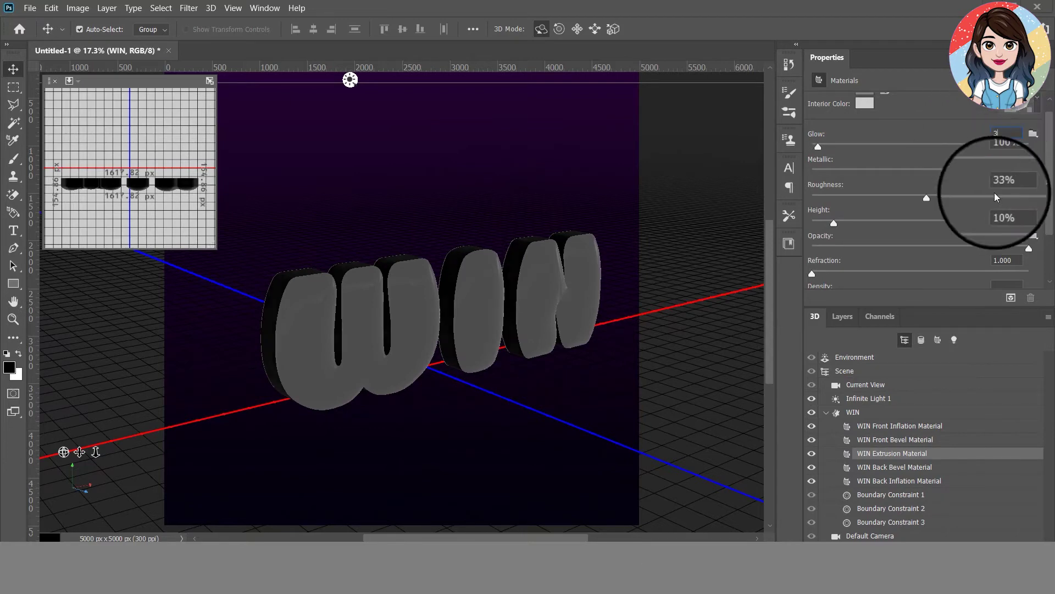
{"action": "key", "text": "Tab"}
{"action": "type", "text": "66"}
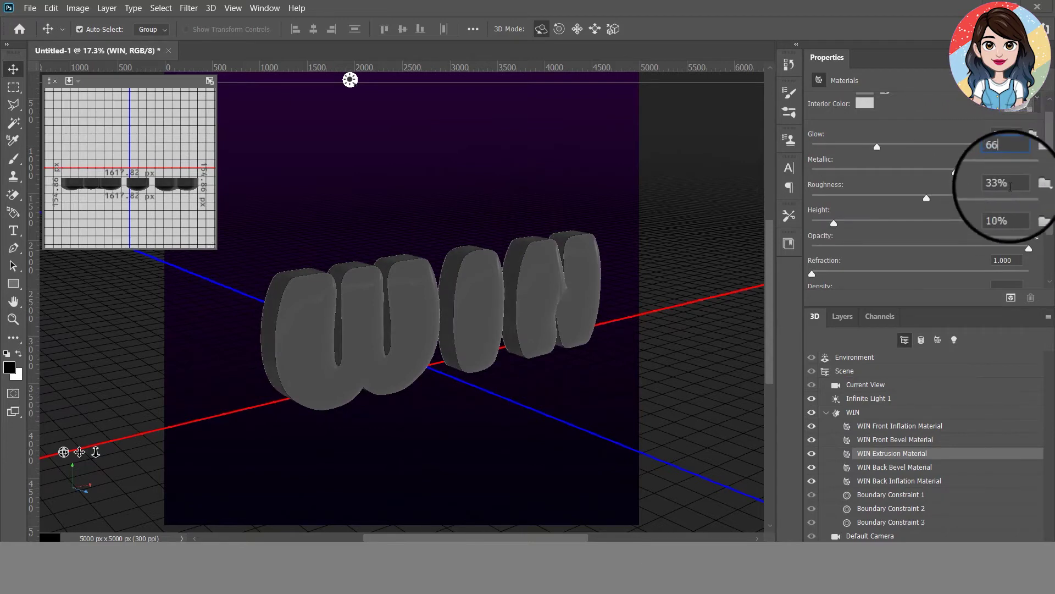
{"action": "type", "text": "10"}
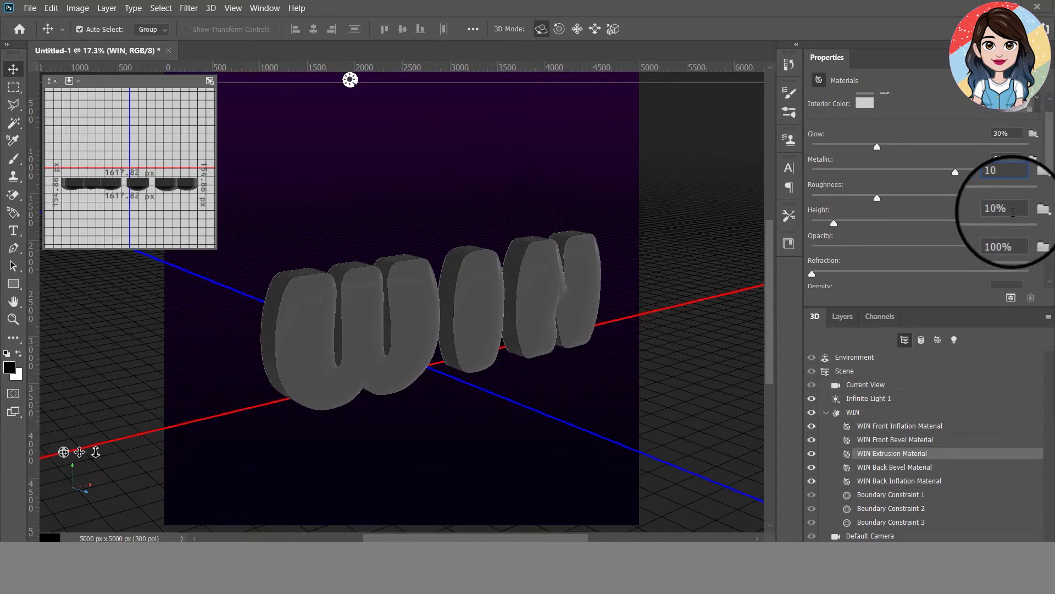
{"action": "type", "text": "20"}
{"action": "key", "text": "Return"}
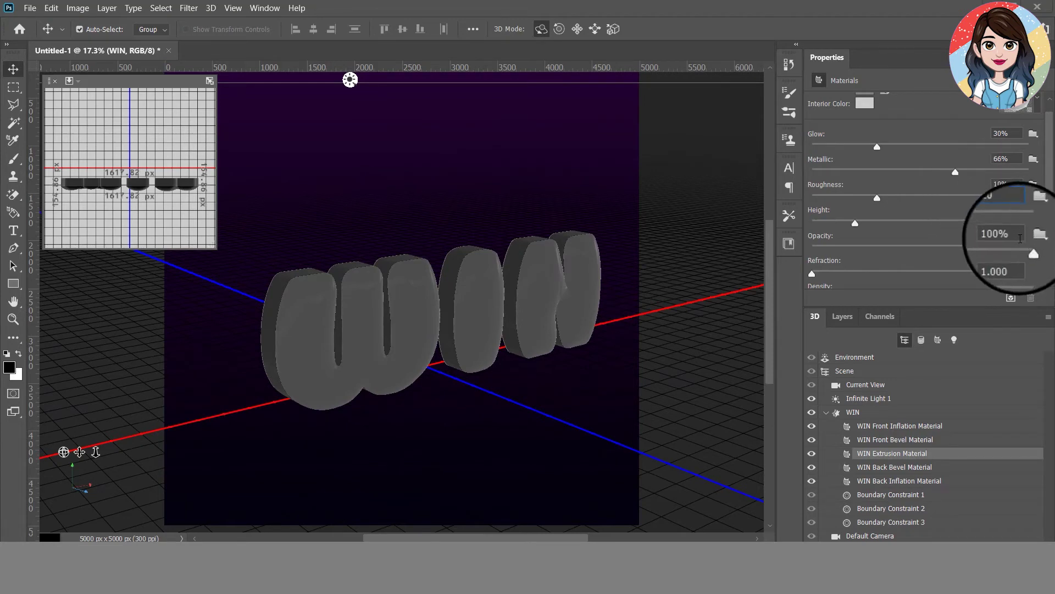
{"action": "left_click", "coordinate": [1006, 260]}
Set extrusion refraction to 1.299, and give Front Bevel 66% metallic, 20% height, 1.3 refraction
{"action": "type", "text": "1.299"}
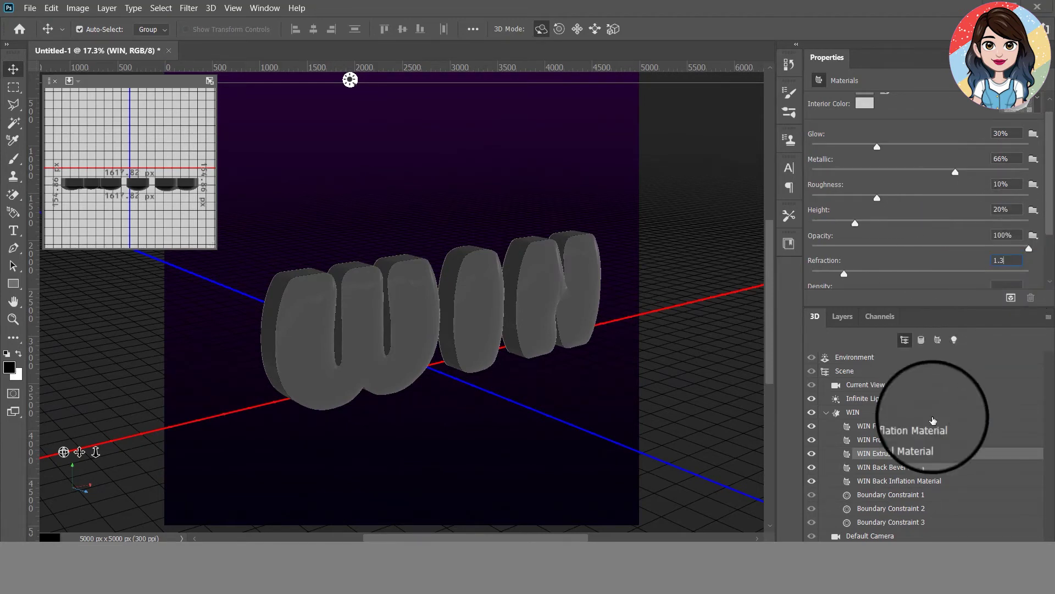
{"action": "left_click", "coordinate": [935, 440]}
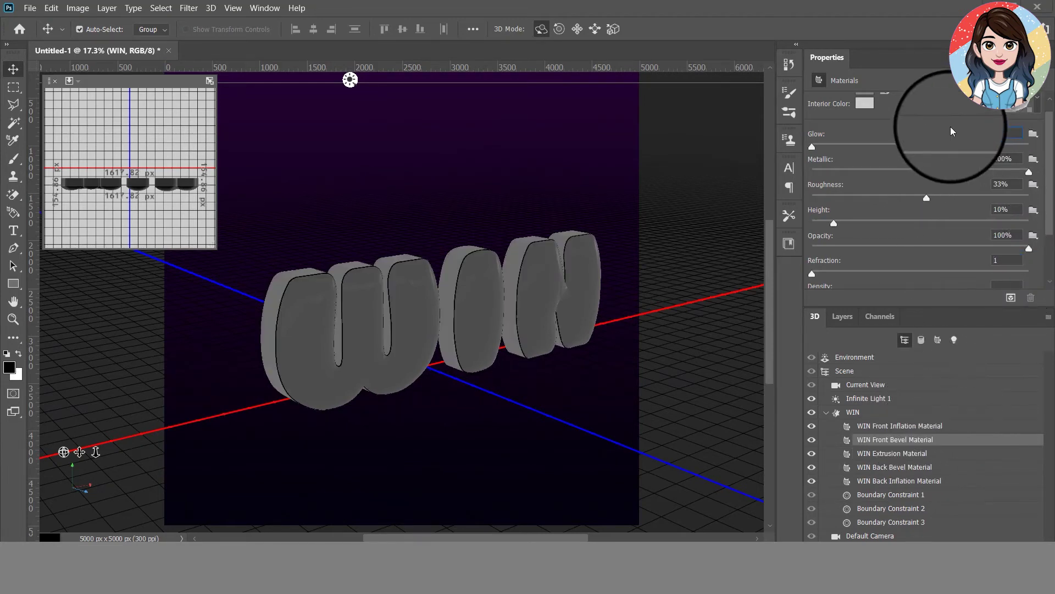
{"action": "double_click", "coordinate": [1006, 159]}
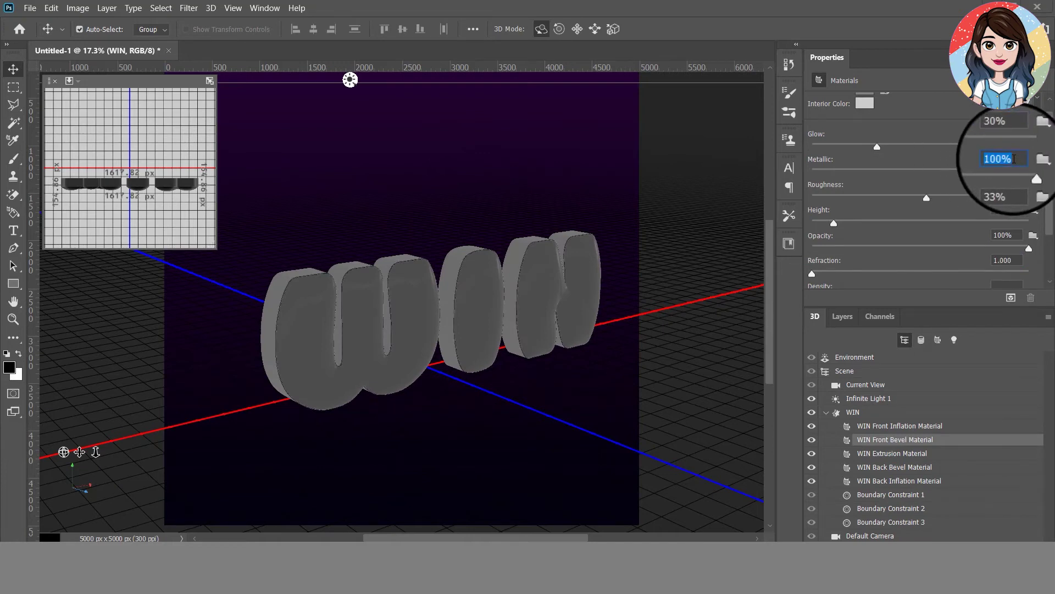
{"action": "type", "text": "66"}
{"action": "key", "text": "Return"}
{"action": "double_click", "coordinate": [1011, 183]}
{"action": "type", "text": "10"}
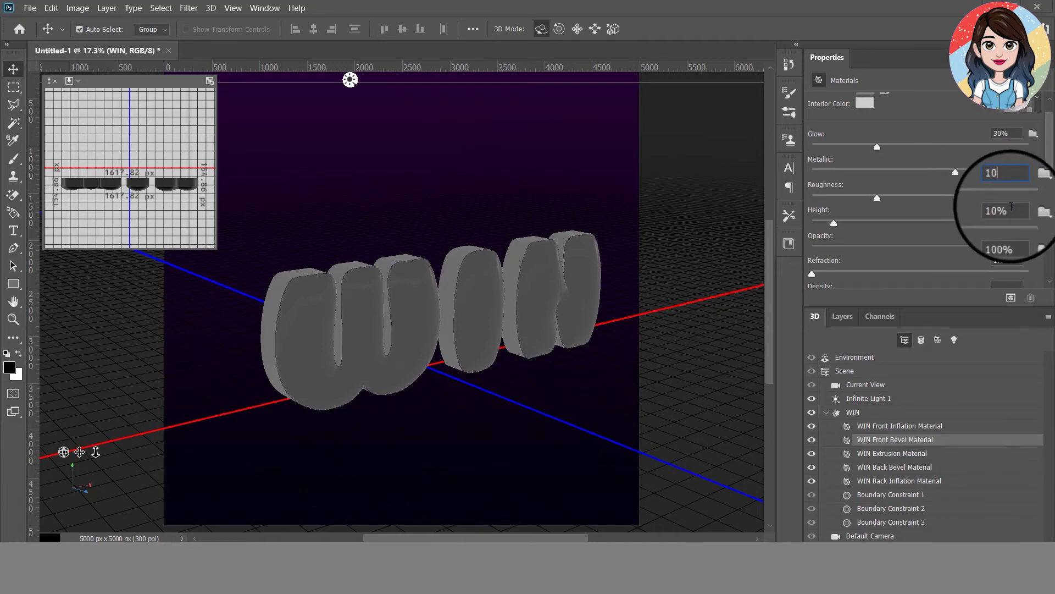
{"action": "double_click", "coordinate": [1013, 209]}
{"action": "type", "text": "20"}
{"action": "left_click", "coordinate": [986, 258]}
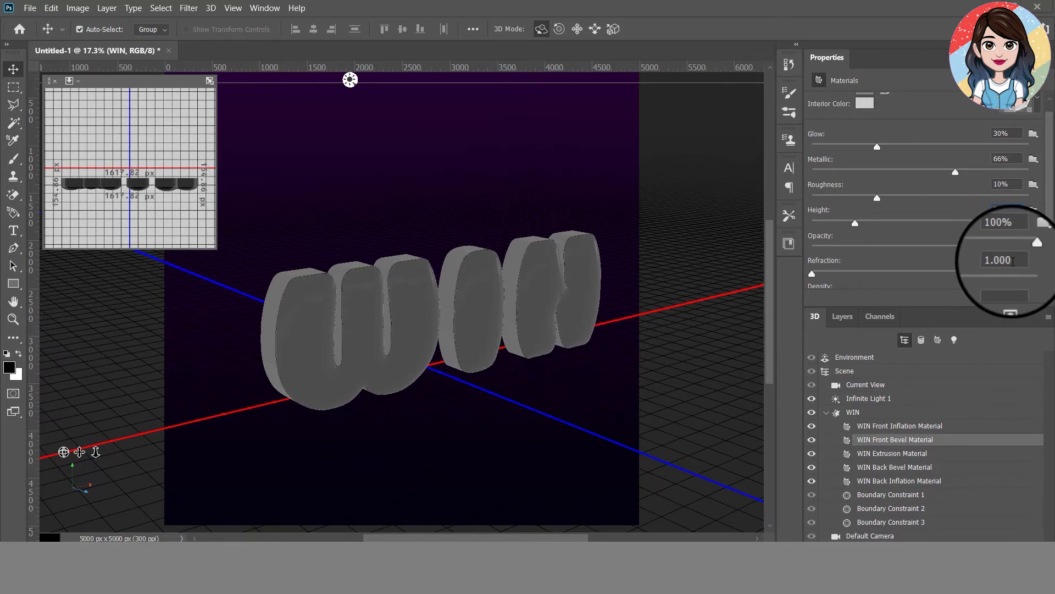
{"action": "type", "text": "1.3"}
{"action": "key", "text": "Return"}
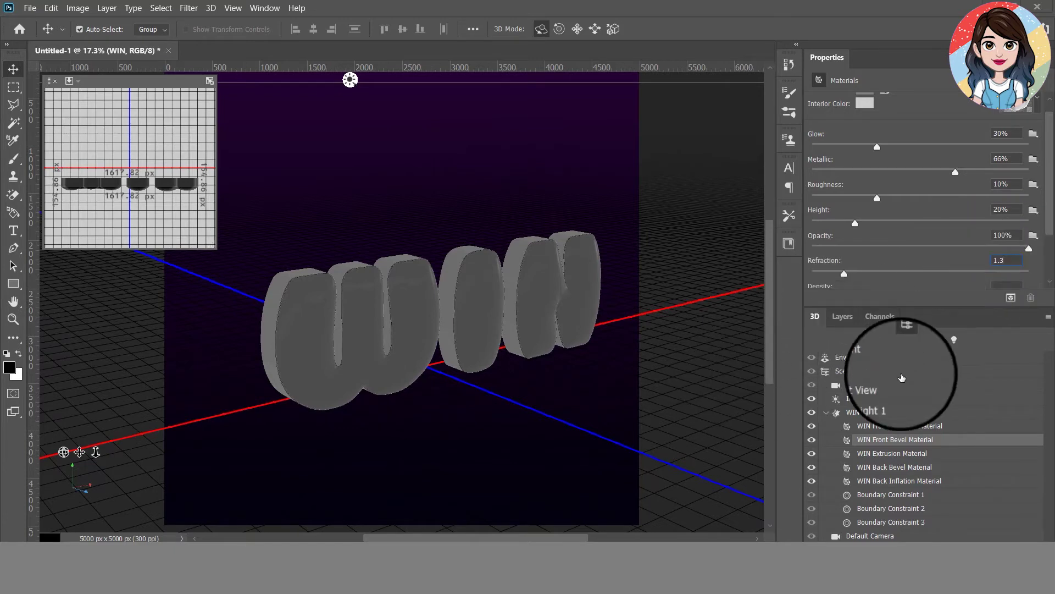
Give WIN Front Inflation Material 66% metallic, 30 roughness, 20% height and 1.3 refraction
{"action": "left_click", "coordinate": [883, 426]}
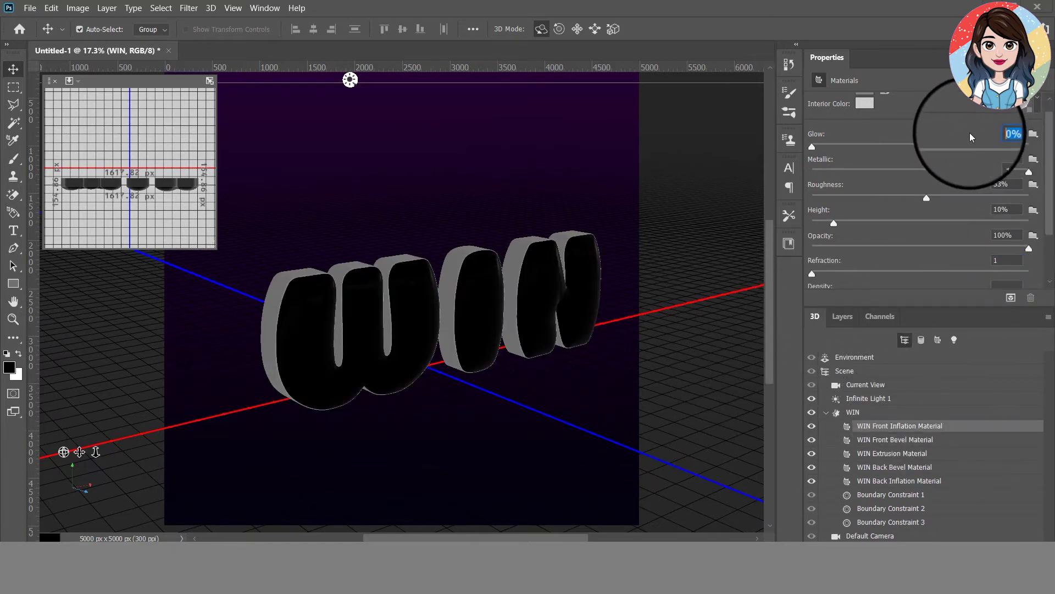
{"action": "left_click", "coordinate": [1004, 121]}
{"action": "type", "text": "30"}
{"action": "double_click", "coordinate": [1013, 159]}
{"action": "type", "text": "66"}
{"action": "key", "text": "Return"}
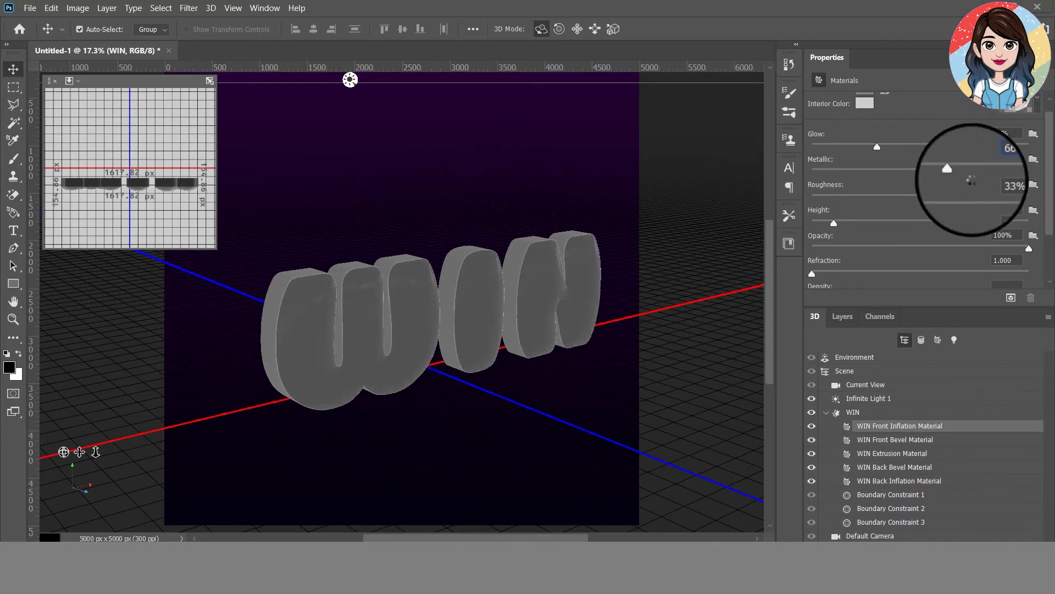
{"action": "double_click", "coordinate": [1013, 185]}
{"action": "type", "text": "30"}
{"action": "key", "text": "Return"}
{"action": "double_click", "coordinate": [1013, 211]}
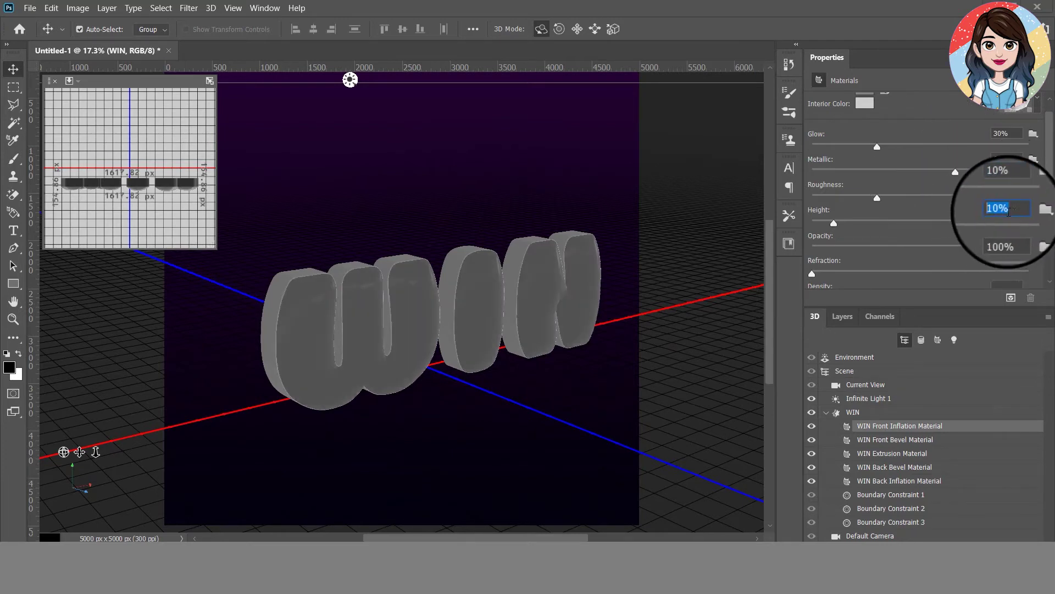
{"action": "type", "text": "20"}
{"action": "key", "text": "Return"}
{"action": "double_click", "coordinate": [989, 261]}
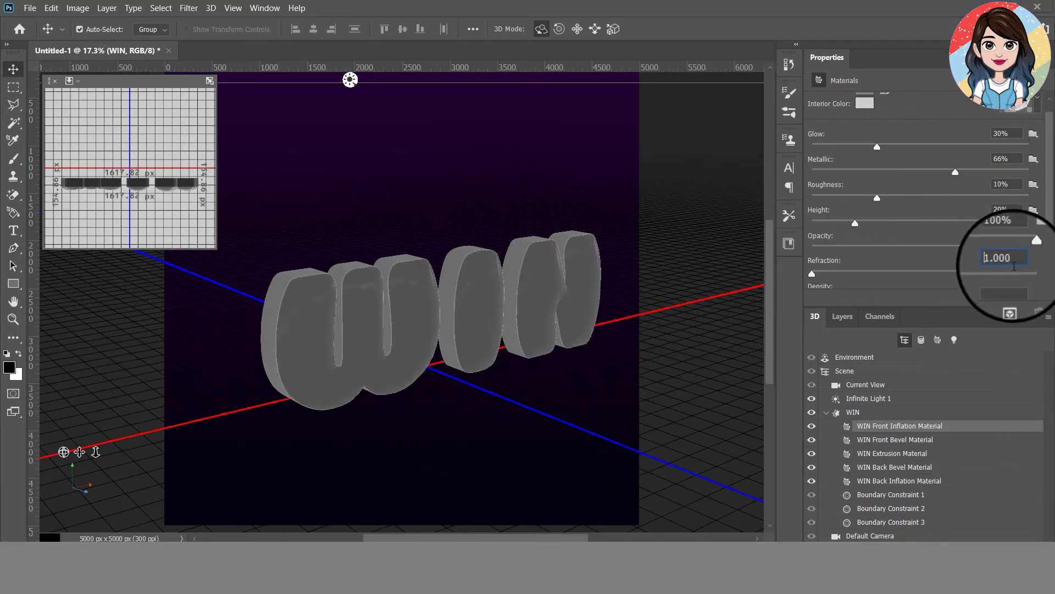
{"action": "type", "text": "1.3"}
{"action": "key", "text": "Return"}
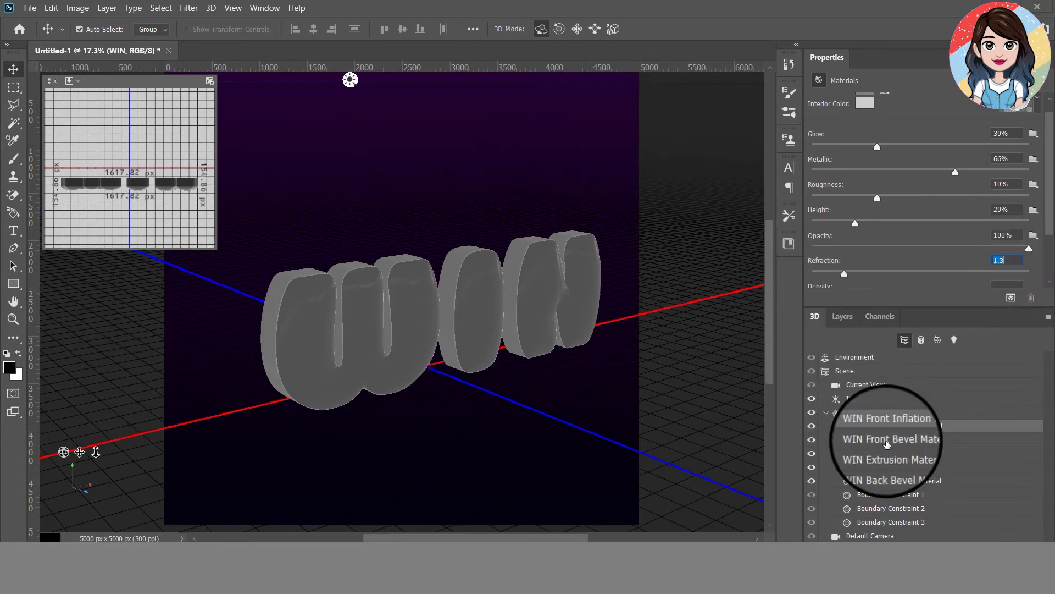
{"action": "left_click", "coordinate": [886, 480]}
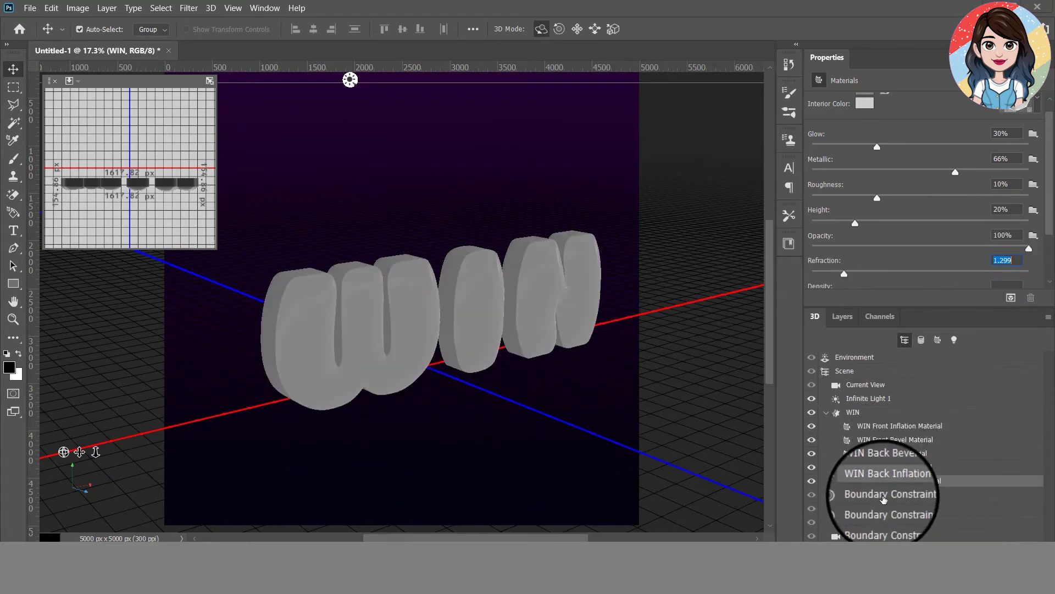
{"action": "left_click", "coordinate": [888, 427]}
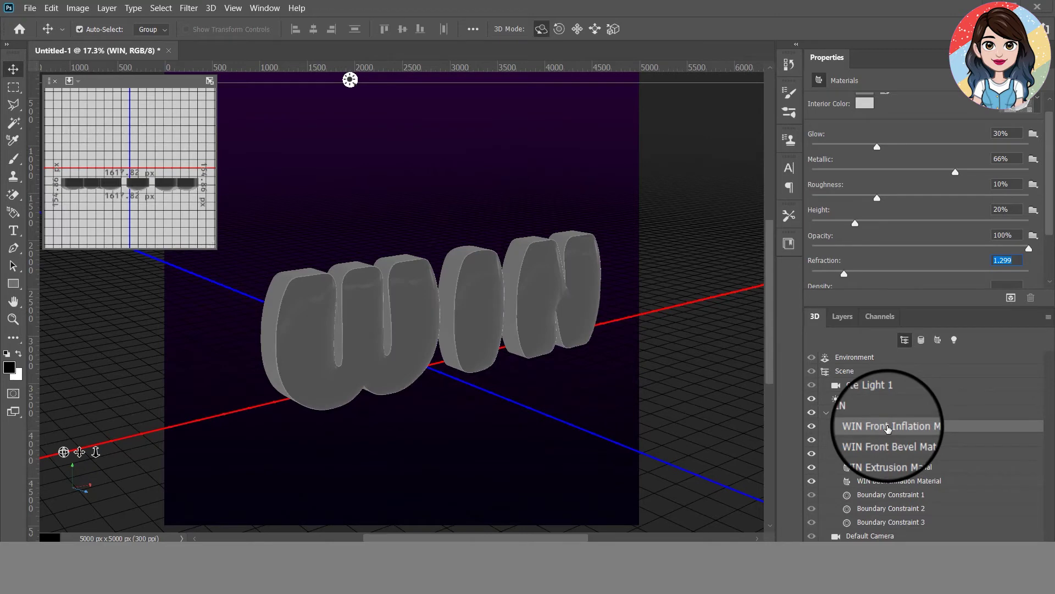
Load 'the pattern saving texture' PSD as the Front Inflation Material's height texture
{"action": "left_click", "coordinate": [1033, 212]}
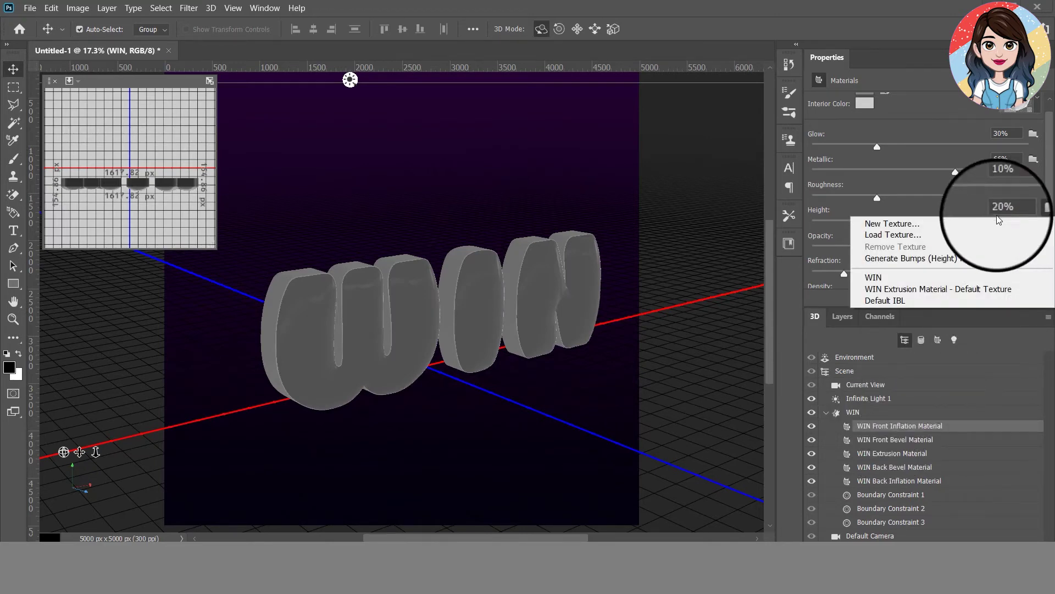
{"action": "left_click", "coordinate": [911, 236]}
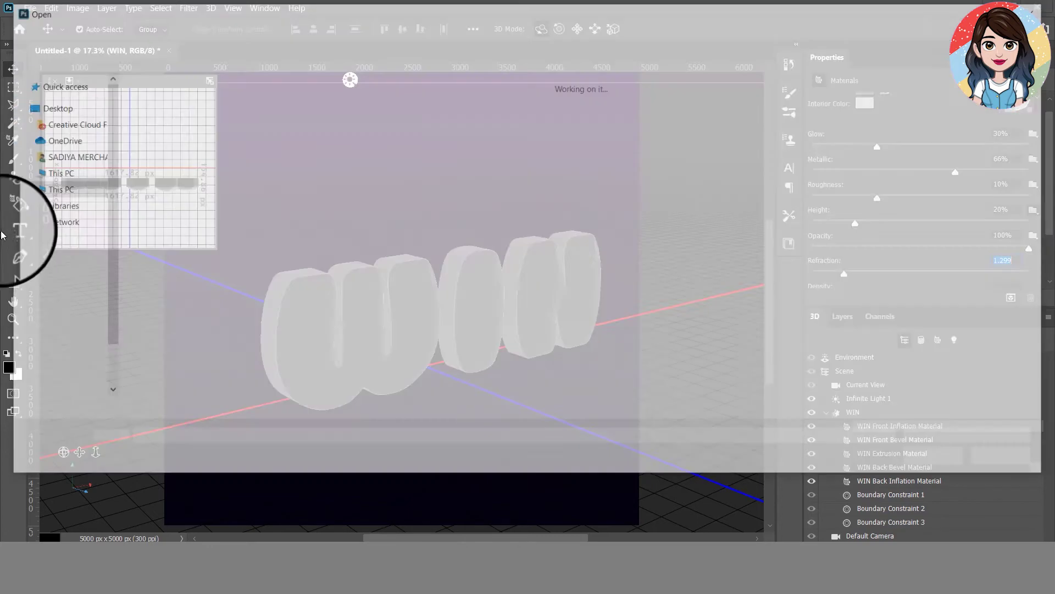
{"action": "left_click", "coordinate": [681, 155]}
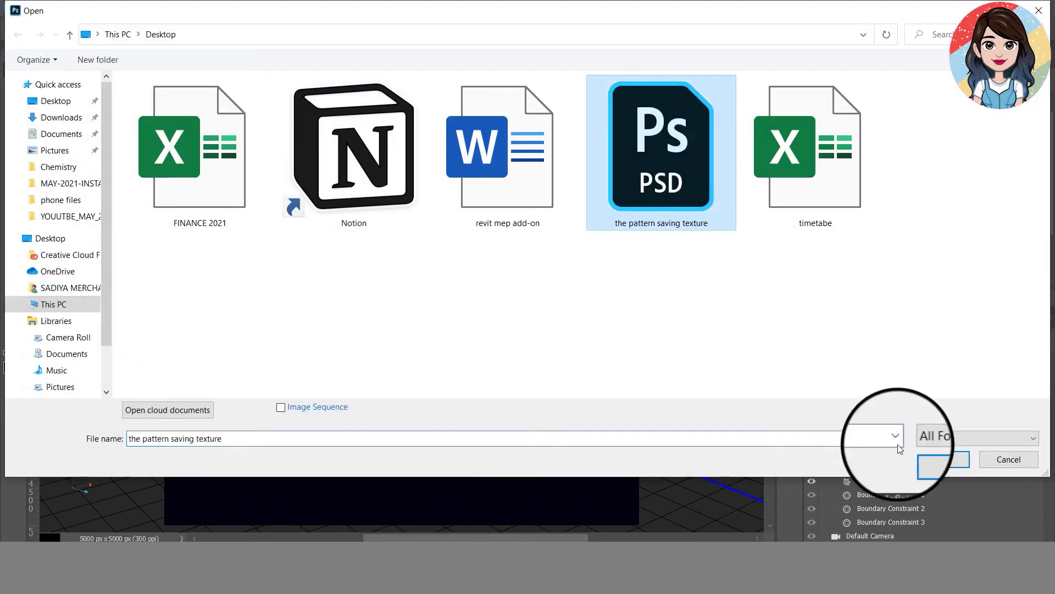
{"action": "left_click", "coordinate": [929, 459]}
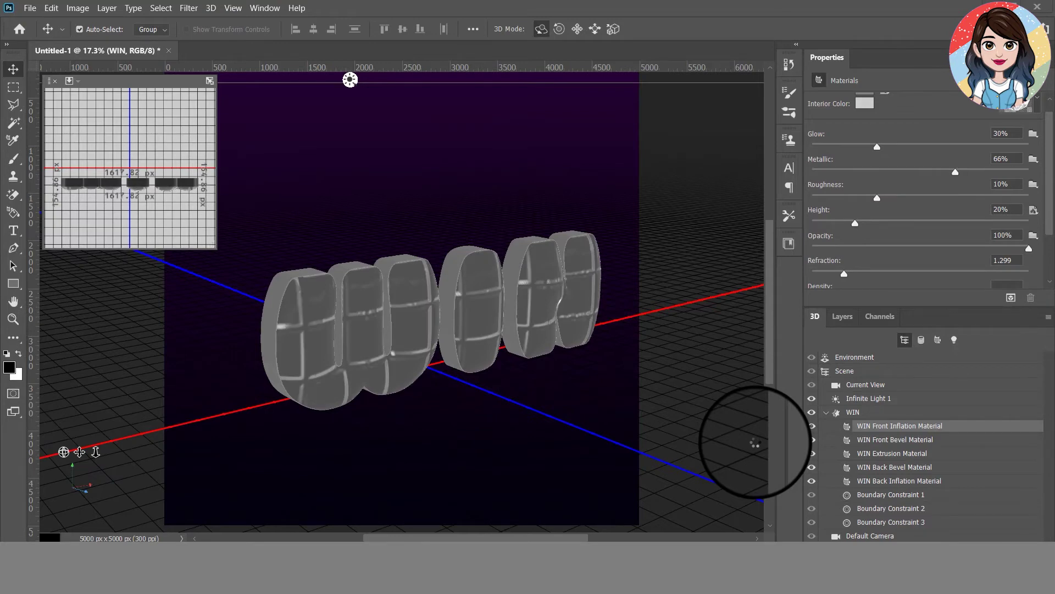
{"action": "left_click", "coordinate": [1033, 209]}
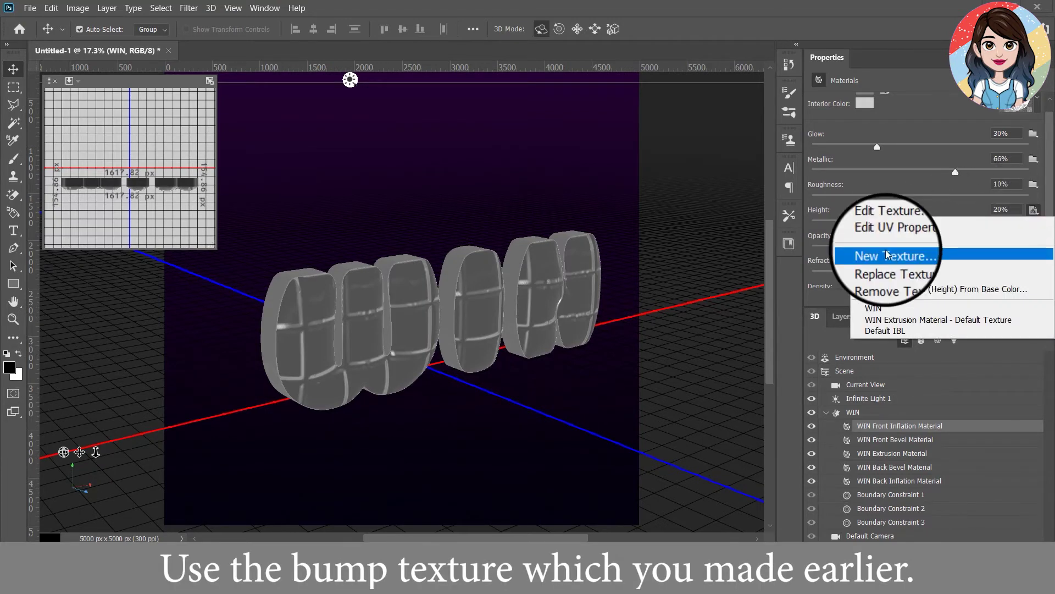
In the height texture's UV properties, set Tile U/X to 3.2 and Tile V/Y to 0.5
{"action": "left_click", "coordinate": [893, 231]}
{"action": "left_click_drag", "start_coordinate": [478, 65], "coordinate": [689, 93]}
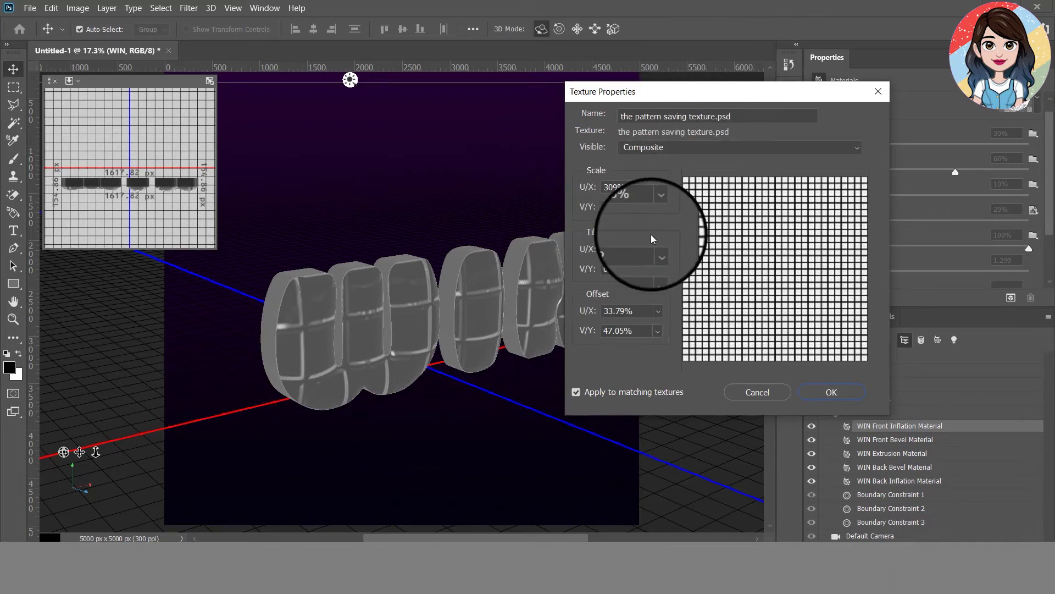
{"action": "double_click", "coordinate": [632, 248]}
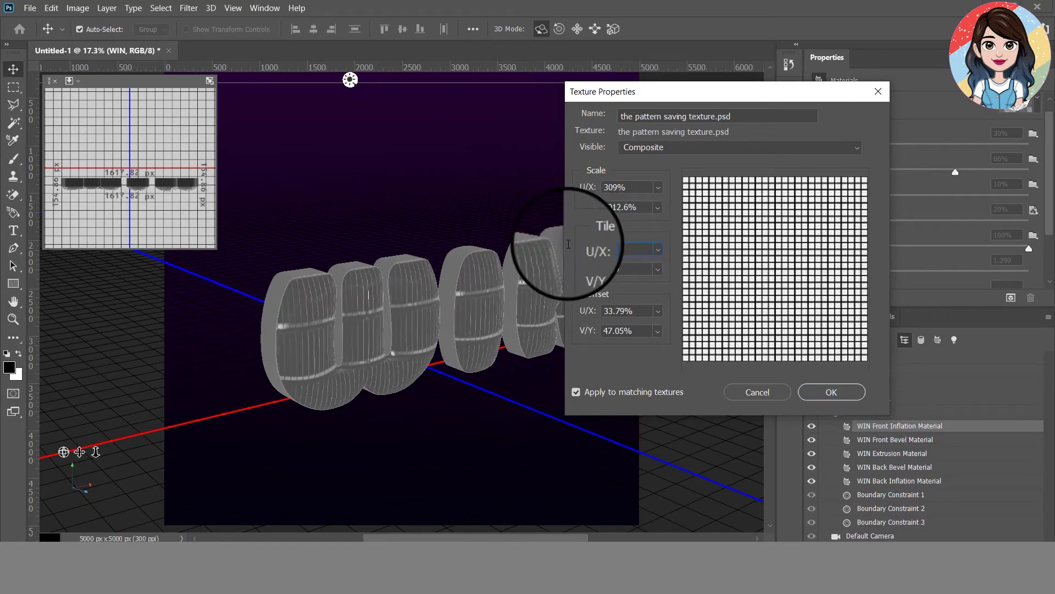
{"action": "type", "text": "3.0"}
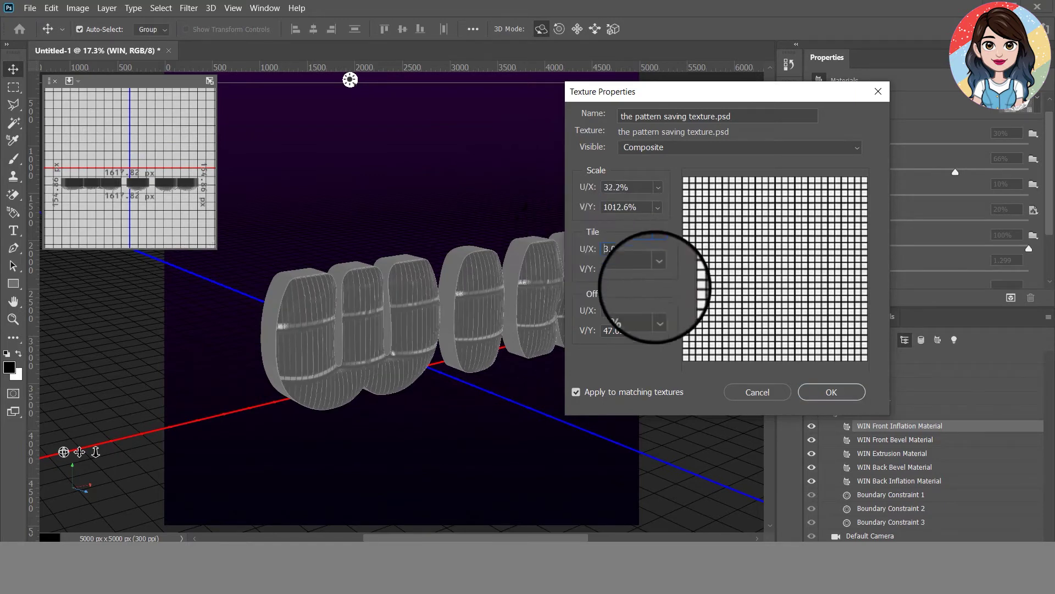
{"action": "type", "text": "9"}
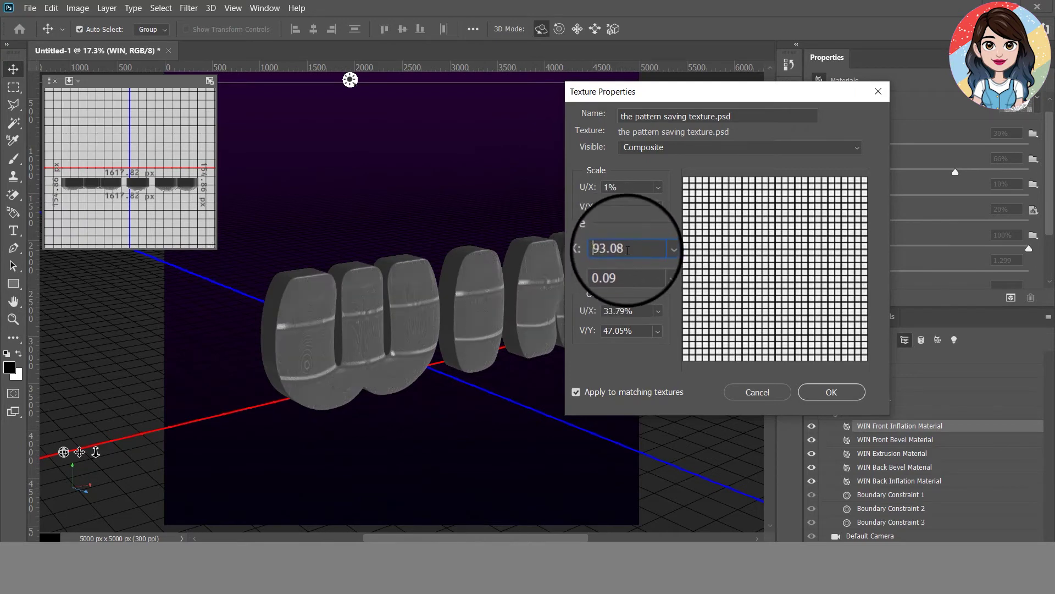
{"action": "left_click_drag", "start_coordinate": [628, 250], "coordinate": [591, 253]}
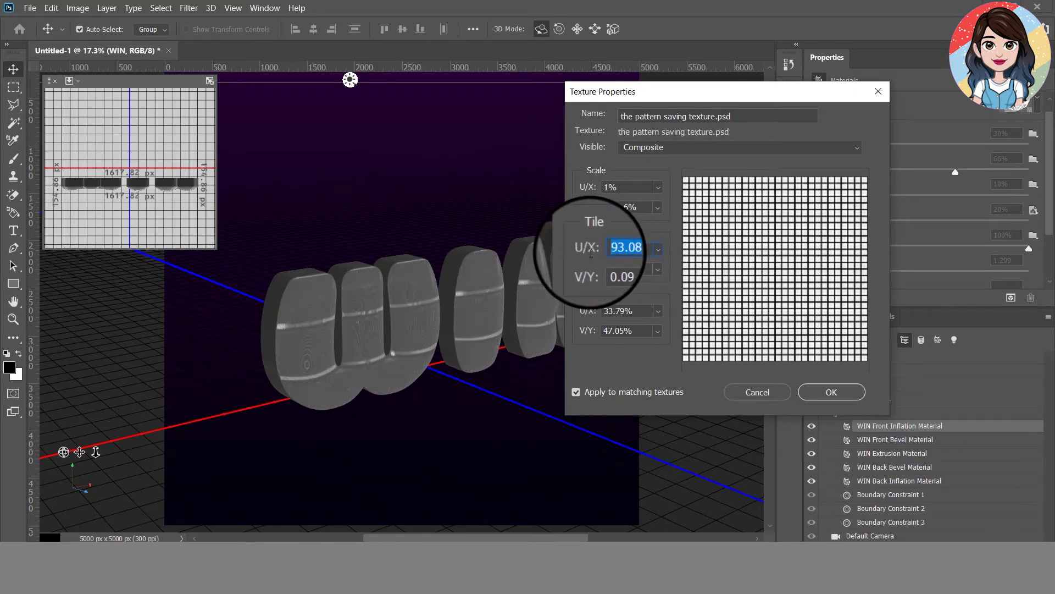
{"action": "type", "text": "3"}
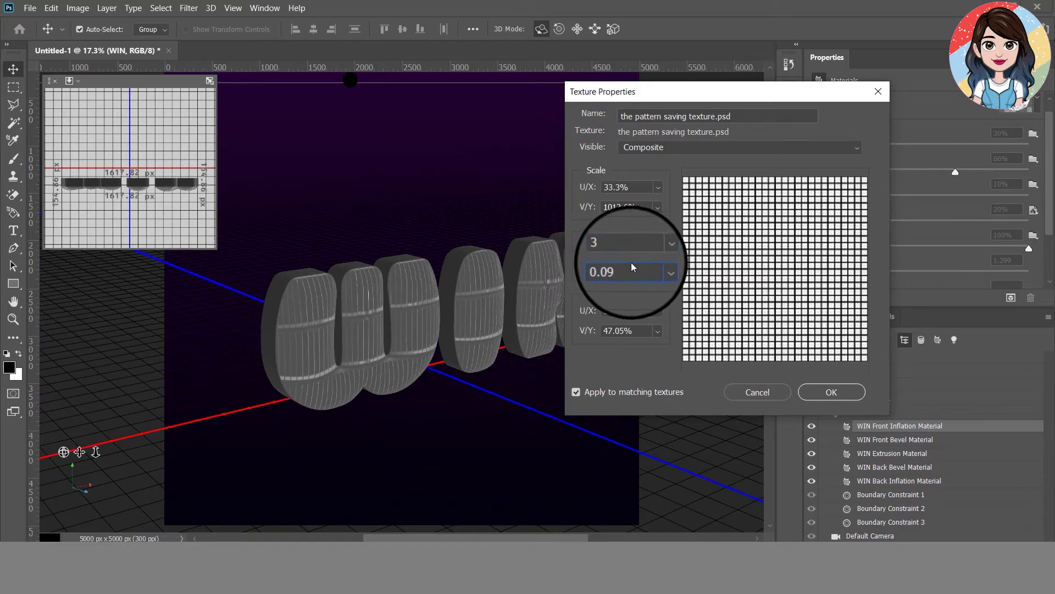
{"action": "left_click_drag", "start_coordinate": [632, 269], "coordinate": [583, 268]}
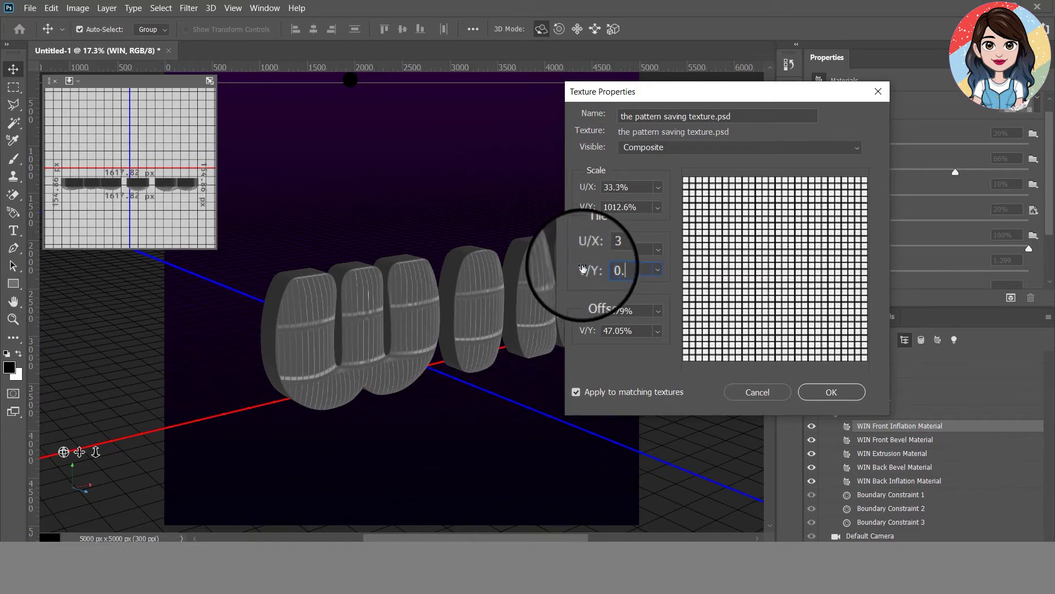
{"action": "type", "text": "5"}
{"action": "left_click", "coordinate": [582, 250]}
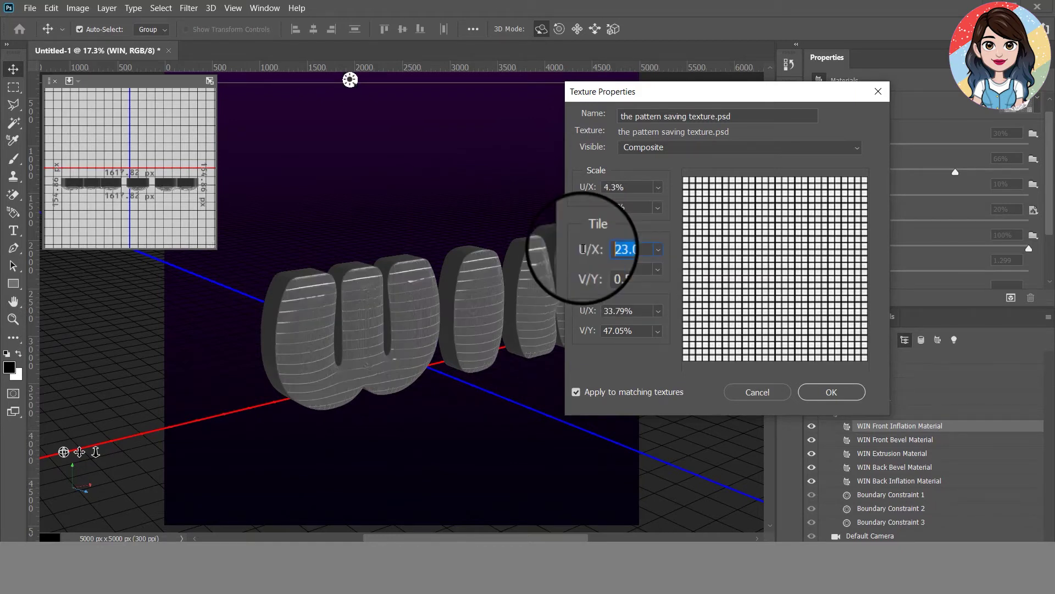
{"action": "type", "text": "3."}
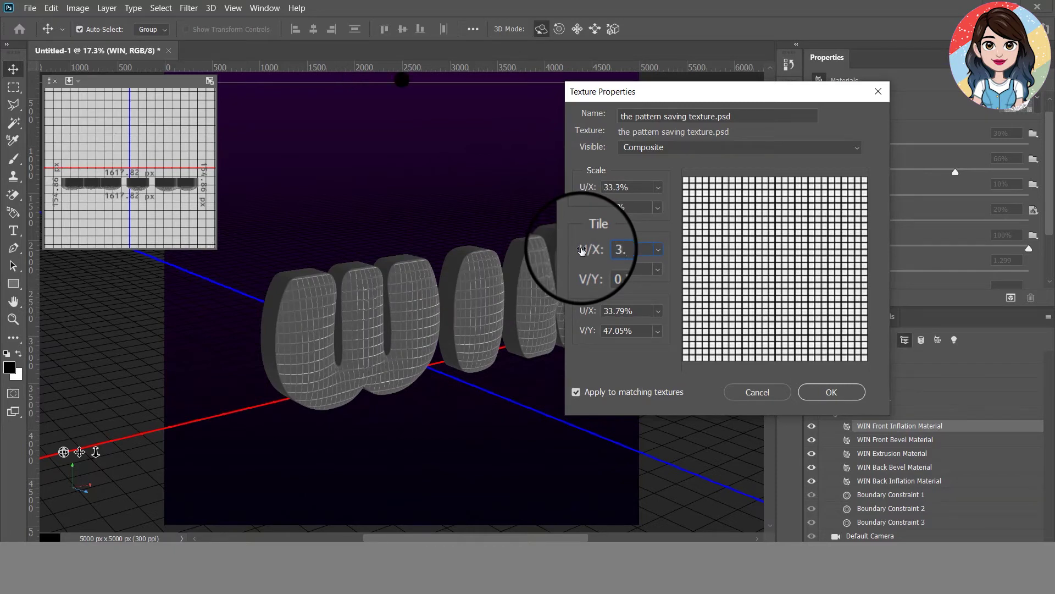
{"action": "type", "text": "2"}
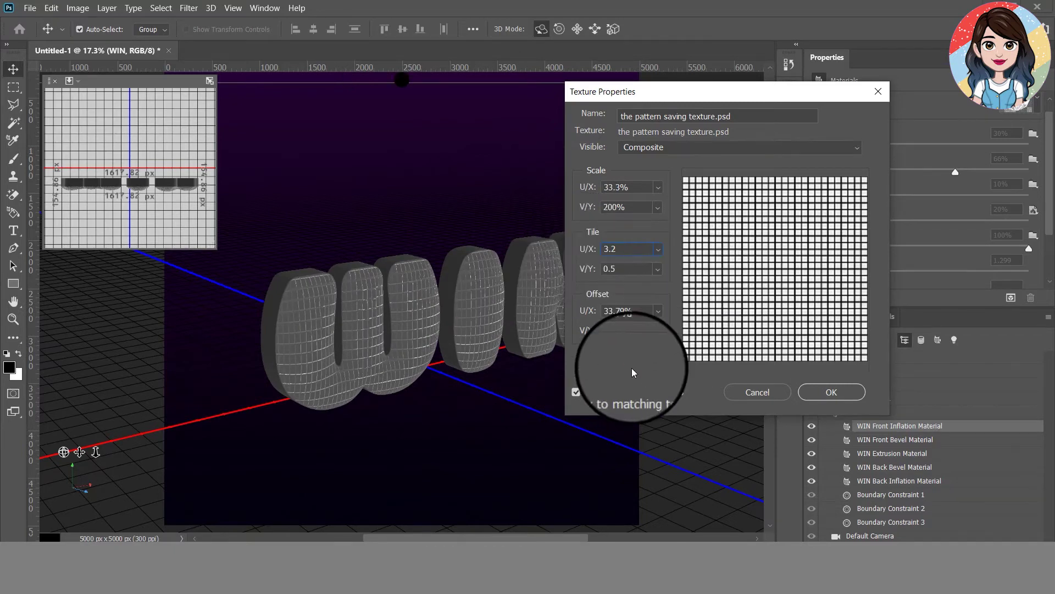
Apply the 3.2 × 0.5 texture tiling and render the gridded WIN letters
{"action": "left_click", "coordinate": [842, 394]}
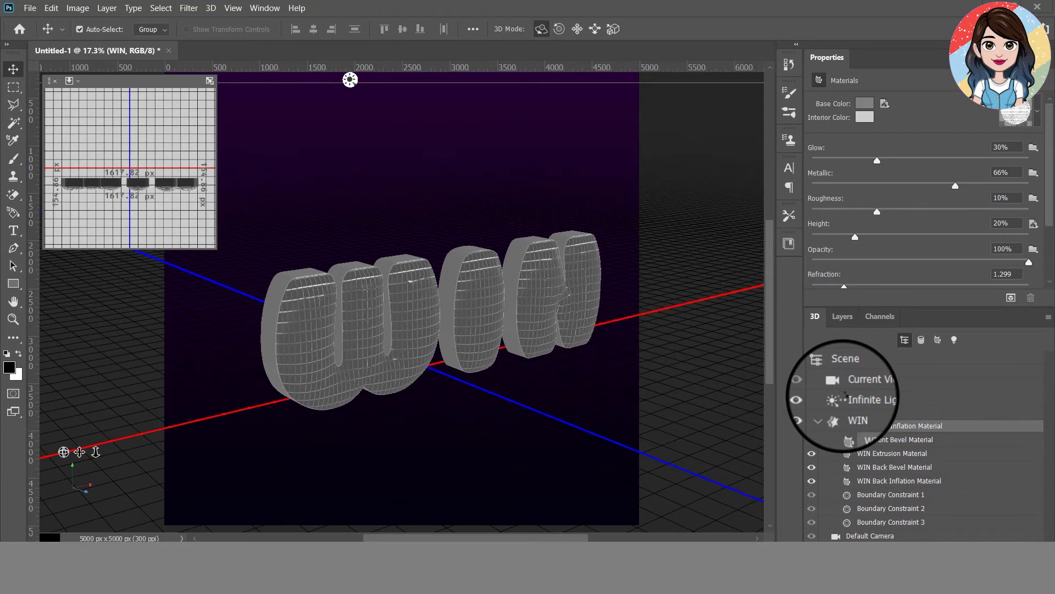
{"action": "left_click", "coordinate": [1011, 298]}
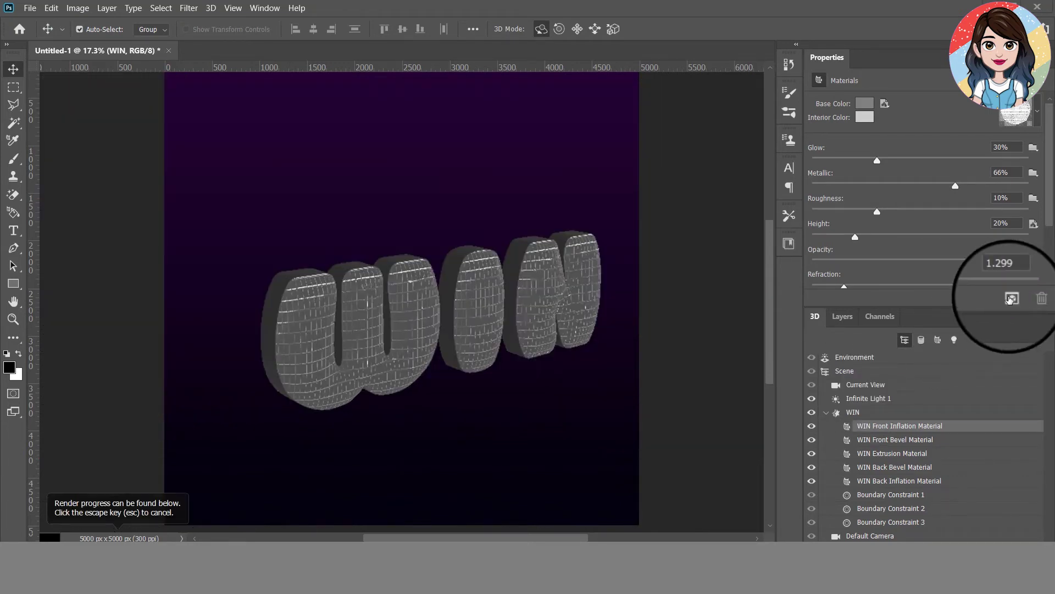
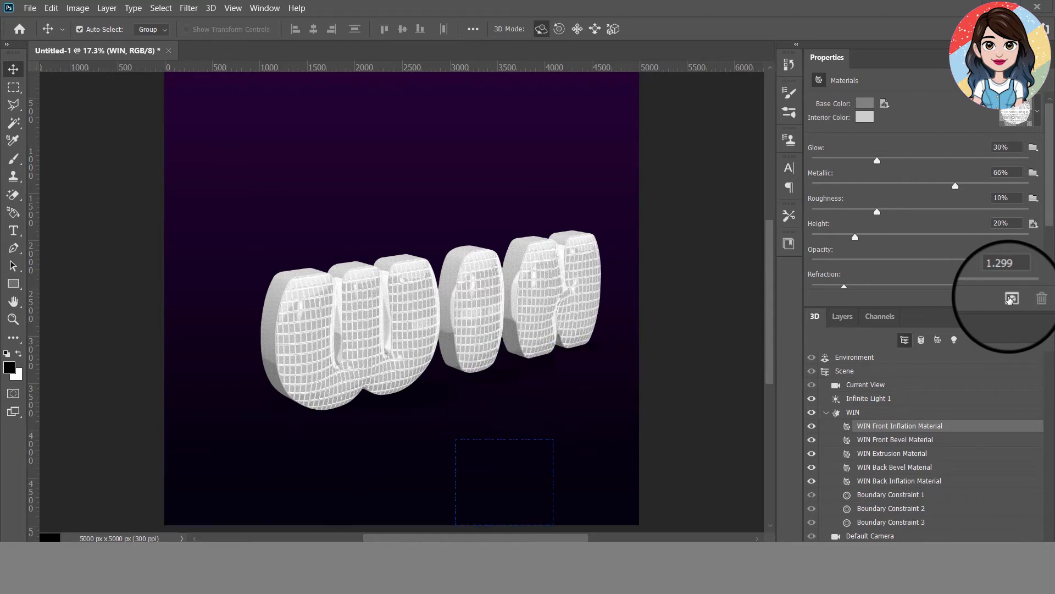
Stop the render and load the pattern saving texture as height map on WIN Back Inflation and Back Bevel
{"action": "left_click", "coordinate": [1010, 299]}
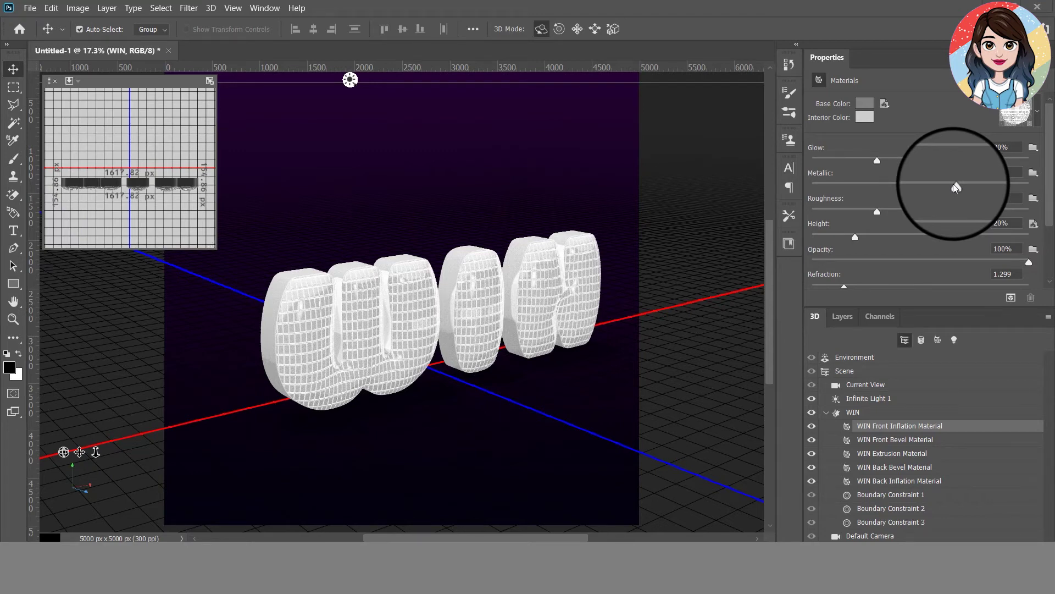
{"action": "left_click", "coordinate": [896, 480]}
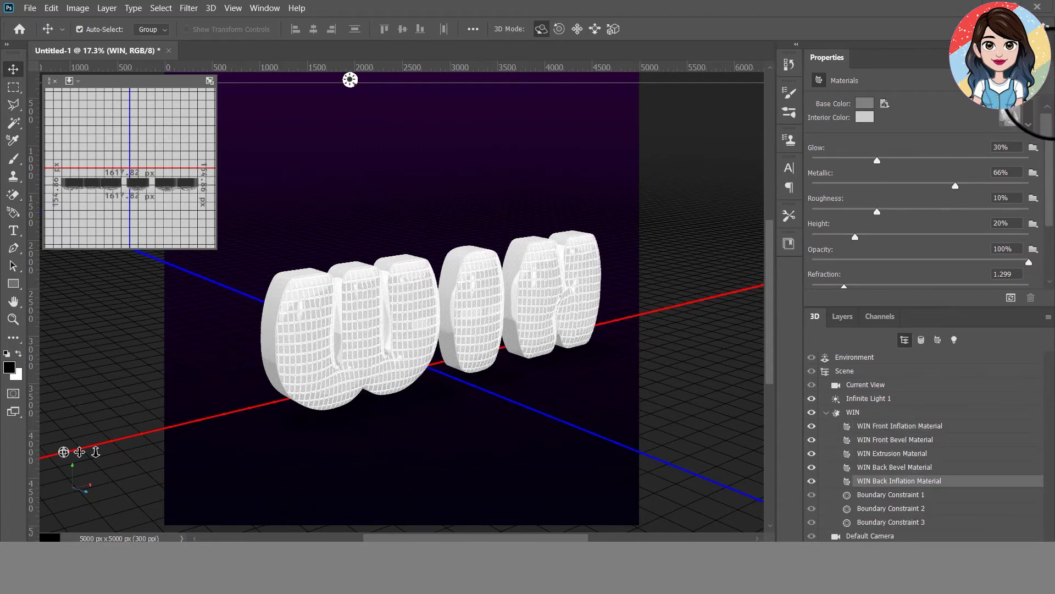
{"action": "left_click", "coordinate": [1033, 223]}
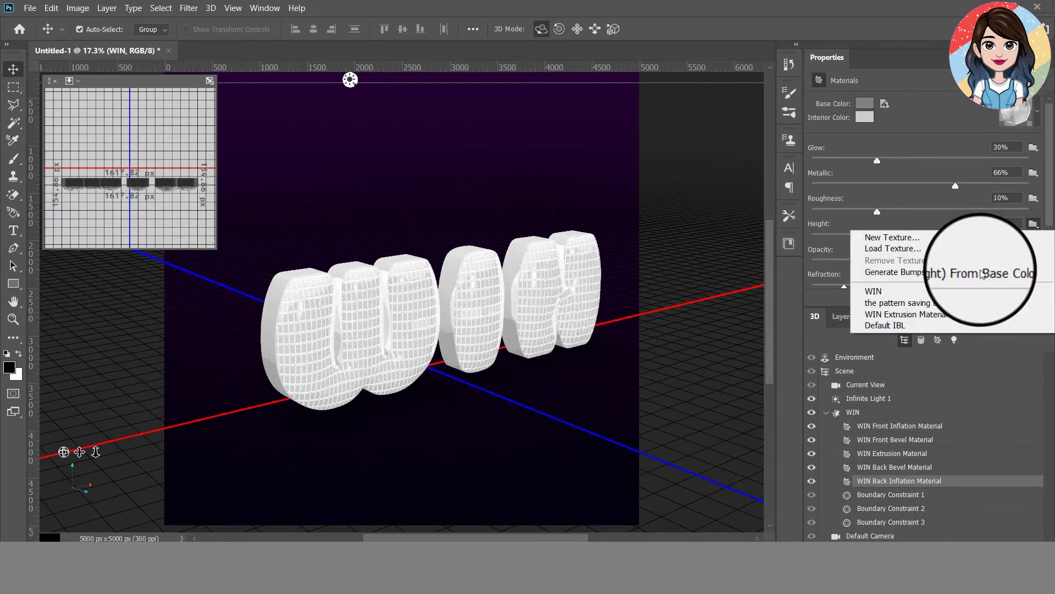
{"action": "left_click", "coordinate": [899, 250]}
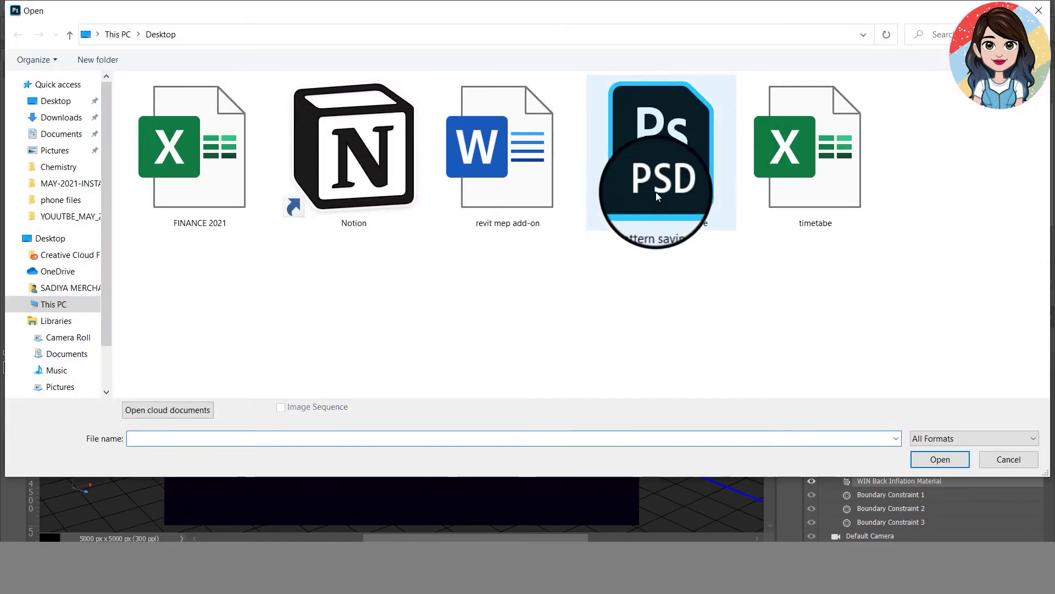
{"action": "left_click", "coordinate": [932, 466]}
{"action": "left_click", "coordinate": [931, 466]}
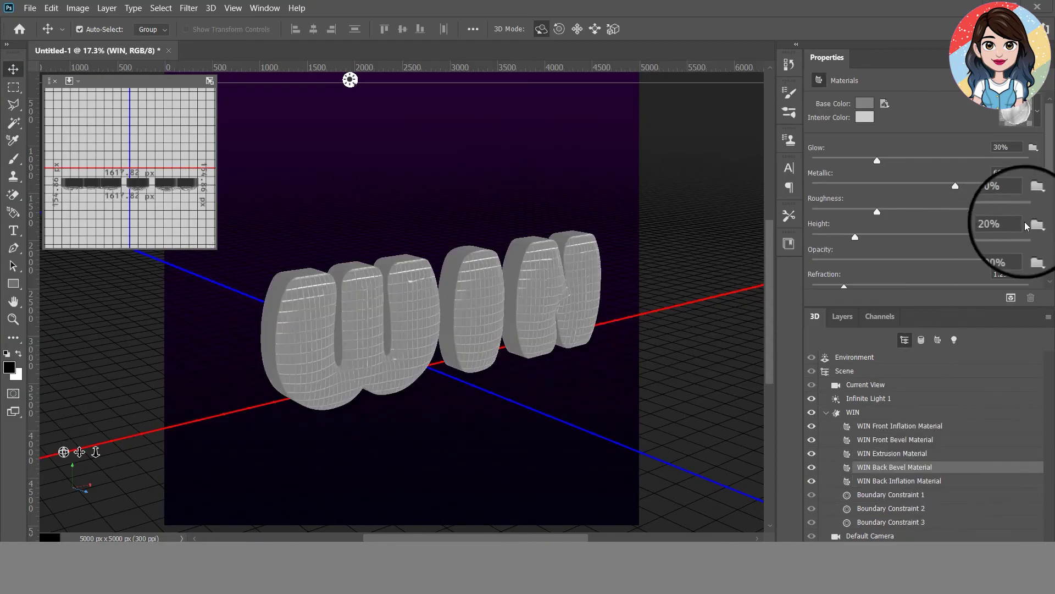
{"action": "left_click", "coordinate": [1033, 223]}
{"action": "left_click", "coordinate": [984, 243]}
Load the pattern saving texture as the height map on WIN Extrusion and Front Bevel materials
{"action": "left_click", "coordinate": [940, 459]}
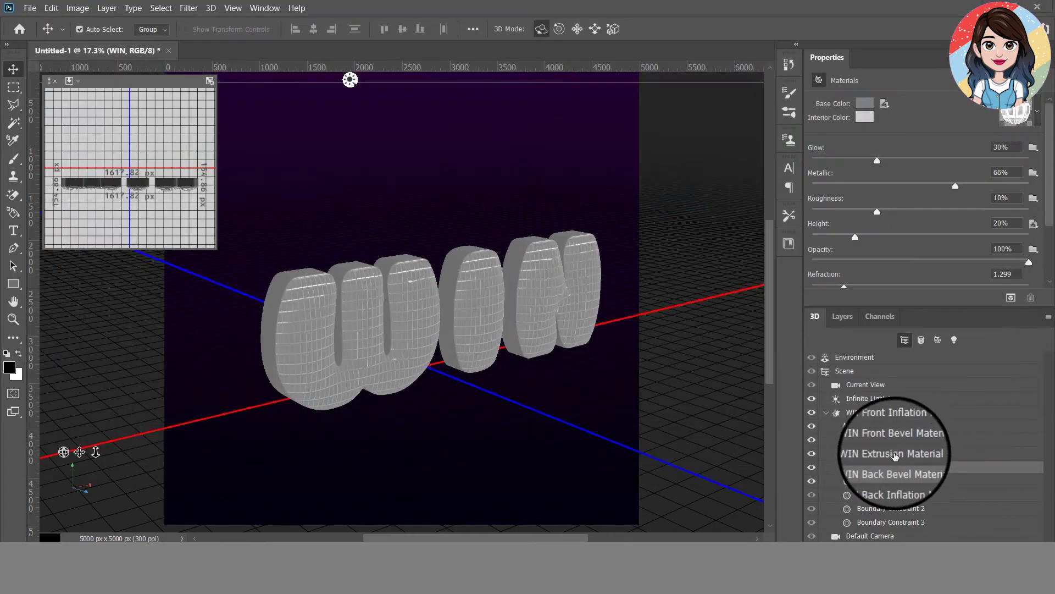
{"action": "left_click", "coordinate": [892, 452]}
{"action": "left_click", "coordinate": [1033, 224]}
{"action": "left_click", "coordinate": [890, 259]}
{"action": "left_click", "coordinate": [660, 154]}
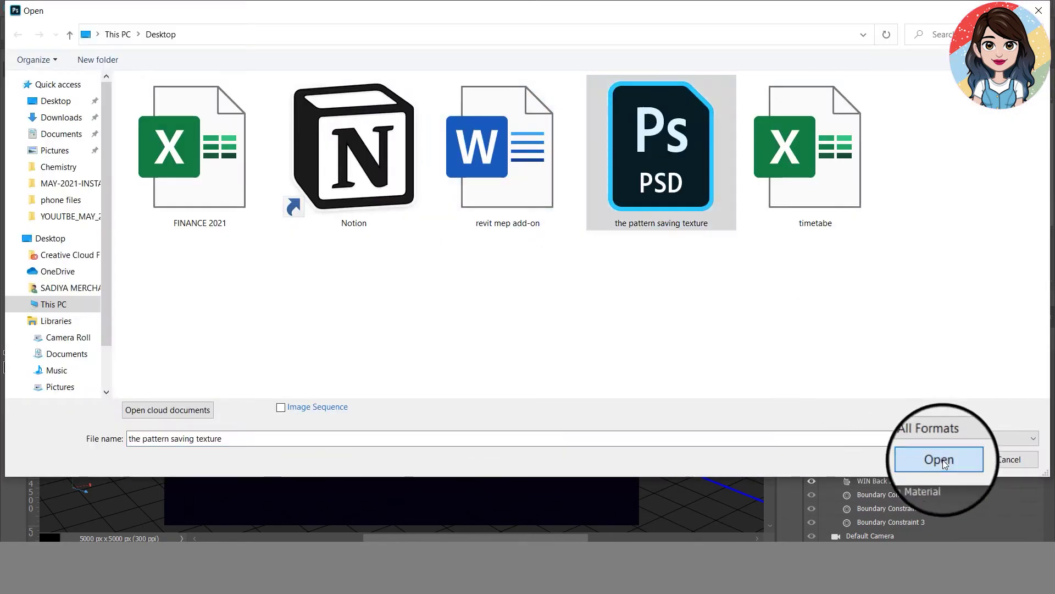
{"action": "left_click", "coordinate": [938, 459]}
{"action": "left_click", "coordinate": [908, 439]}
{"action": "left_click", "coordinate": [1033, 223]}
{"action": "left_click", "coordinate": [890, 259]}
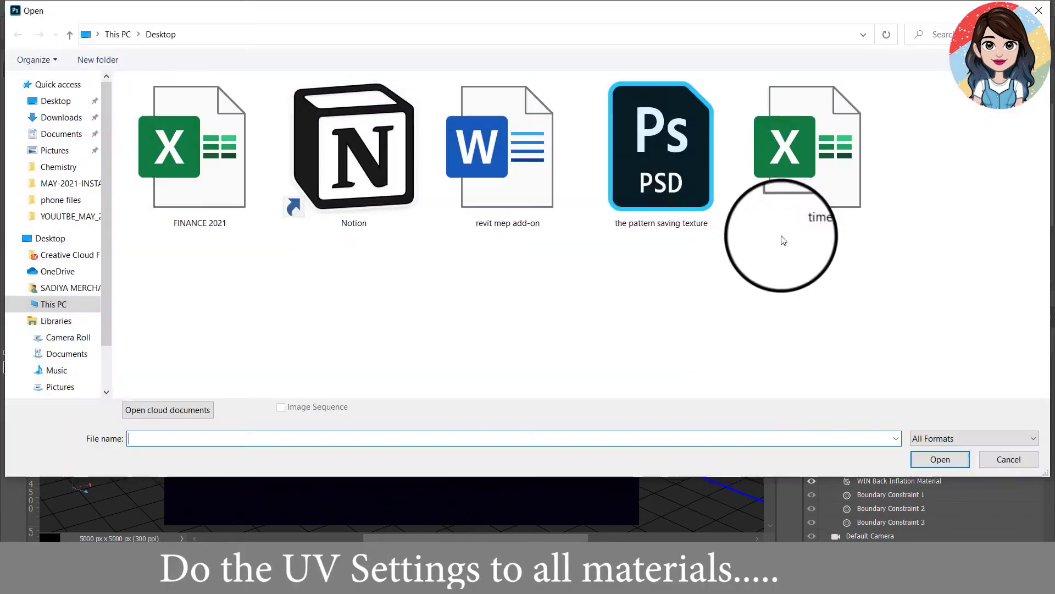
{"action": "left_click", "coordinate": [672, 107]}
{"action": "left_click", "coordinate": [943, 459]}
Tile the selected material's height texture 3.2 by 3
{"action": "left_click", "coordinate": [1033, 223]}
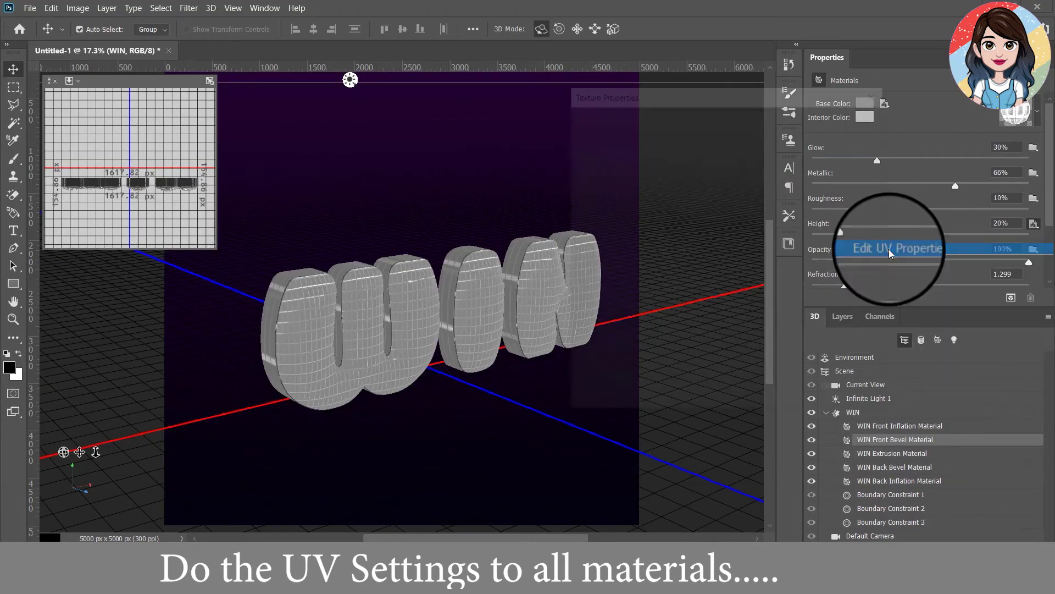
{"action": "left_click", "coordinate": [888, 249]}
{"action": "double_click", "coordinate": [629, 249]}
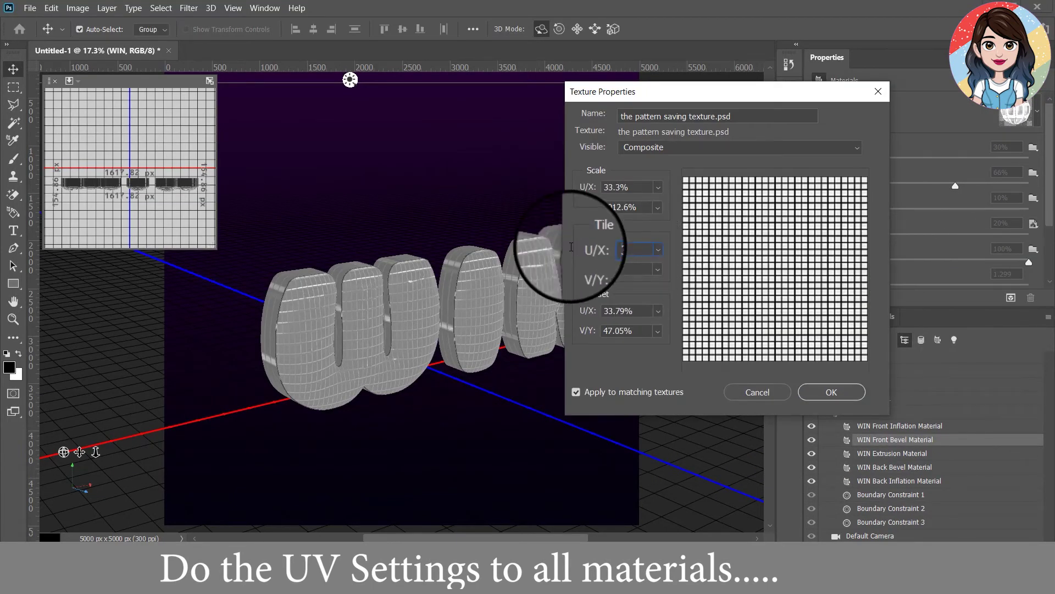
{"action": "type", "text": "3.2"}
{"action": "key", "text": "Tab"}
{"action": "type", "text": "3"}
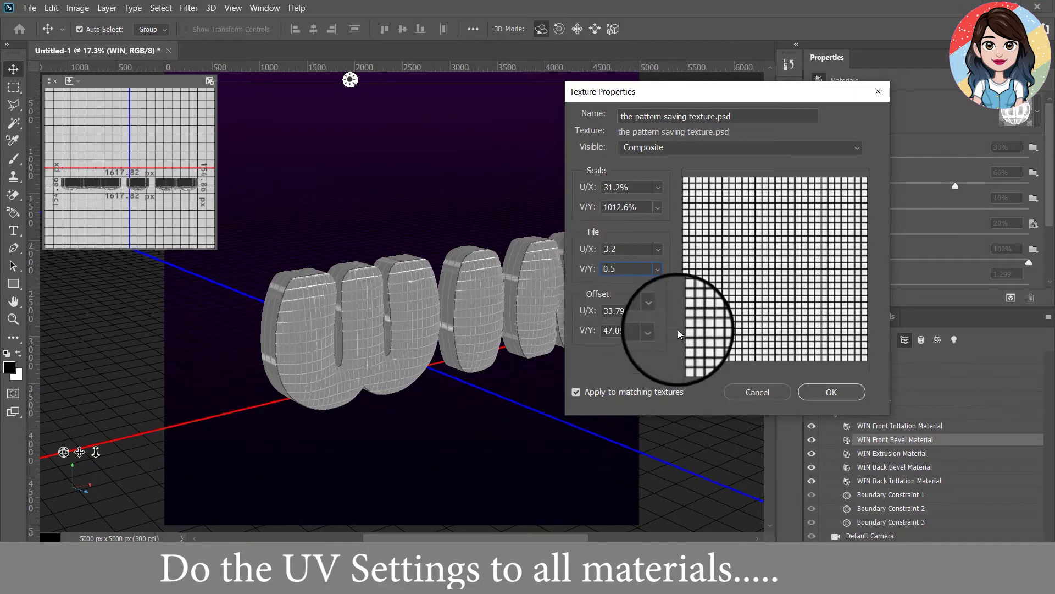
{"action": "left_click", "coordinate": [831, 392]}
Tile the WIN Extrusion Material's height texture 2 by 0.56
{"action": "left_click", "coordinate": [900, 454]}
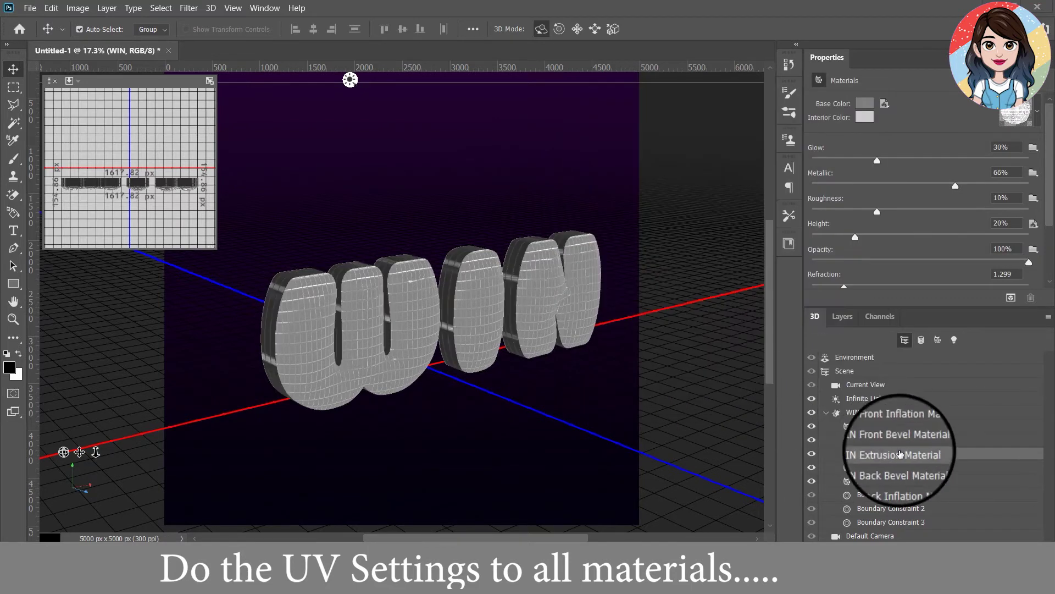
{"action": "left_click", "coordinate": [1033, 223]}
{"action": "left_click", "coordinate": [869, 255]}
{"action": "double_click", "coordinate": [626, 250]}
{"action": "type", "text": "3."}
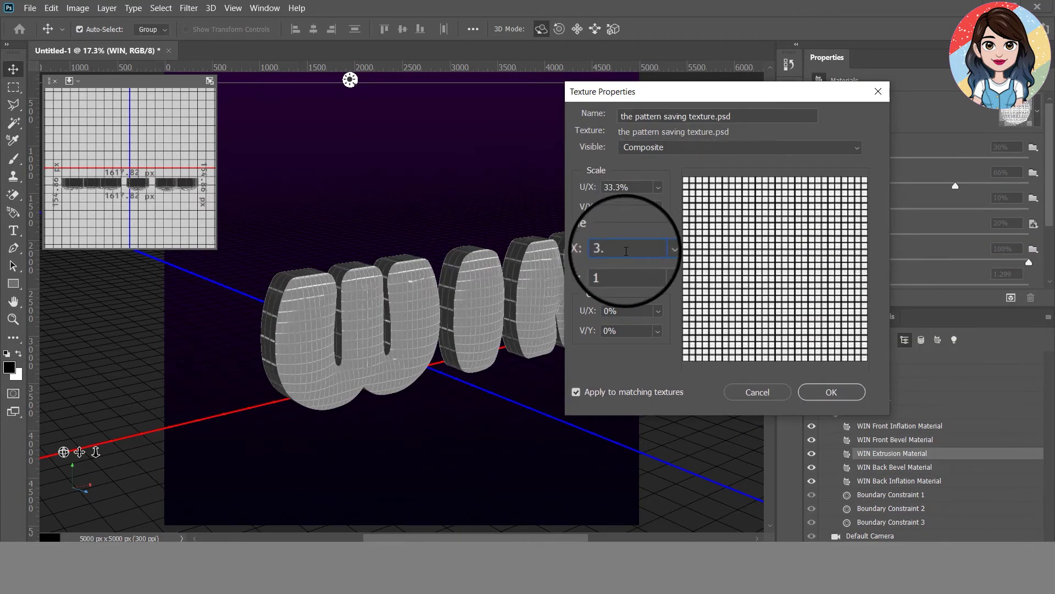
{"action": "type", "text": "2"}
{"action": "key", "text": "Tab"}
{"action": "type", "text": "0.5"}
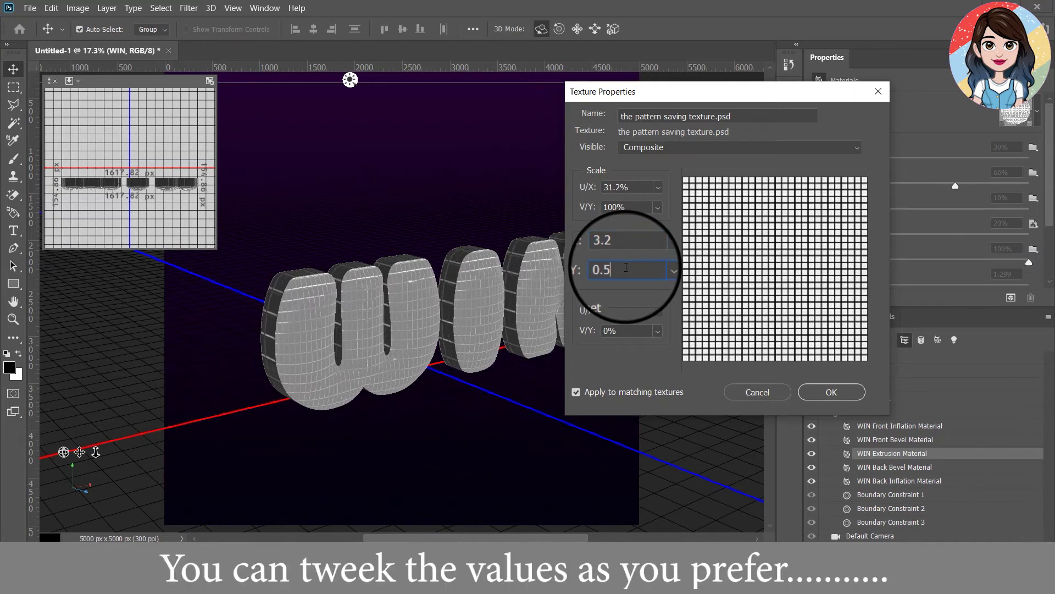
{"action": "type", "text": "6"}
{"action": "left_click", "coordinate": [831, 392]}
Tile the WIN Back Bevel Material's height texture 3.2 by 4.56
{"action": "left_click", "coordinate": [880, 466]}
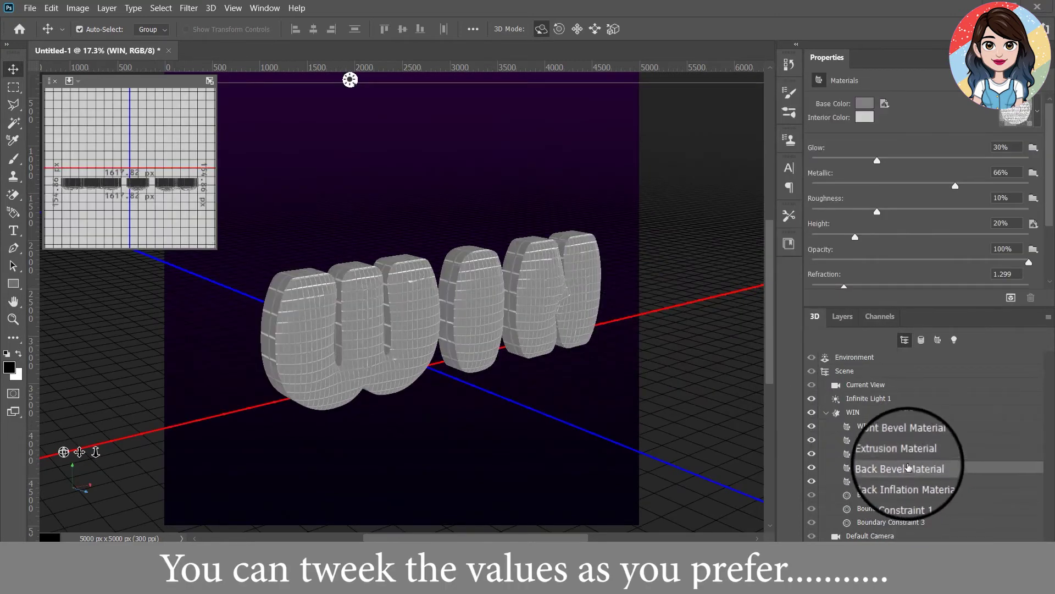
{"action": "left_click", "coordinate": [1034, 223]}
{"action": "left_click", "coordinate": [869, 255]}
{"action": "double_click", "coordinate": [635, 250]}
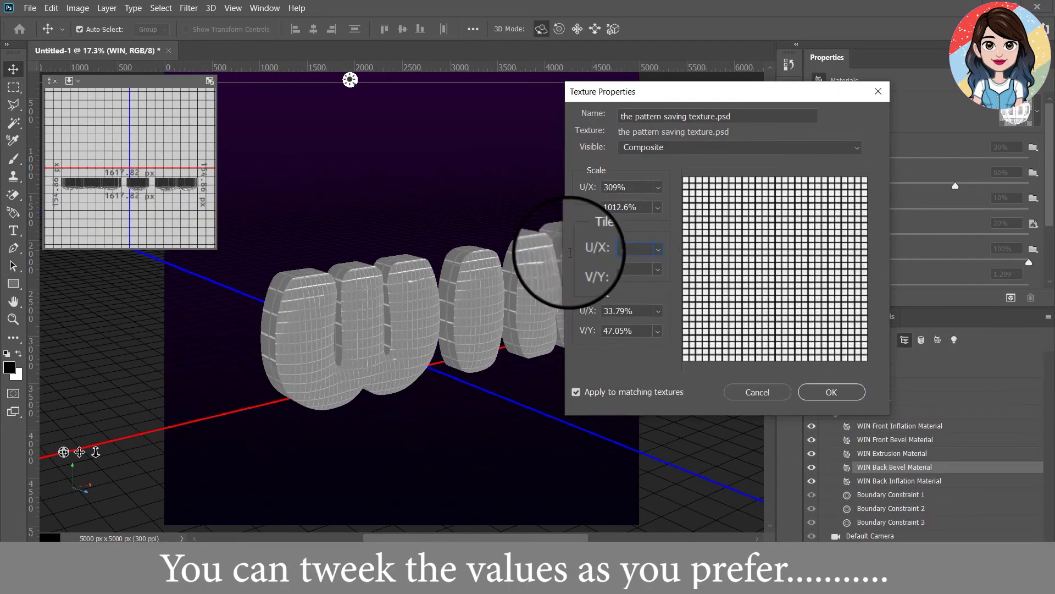
{"action": "type", "text": "3.2"}
{"action": "key", "text": "Tab"}
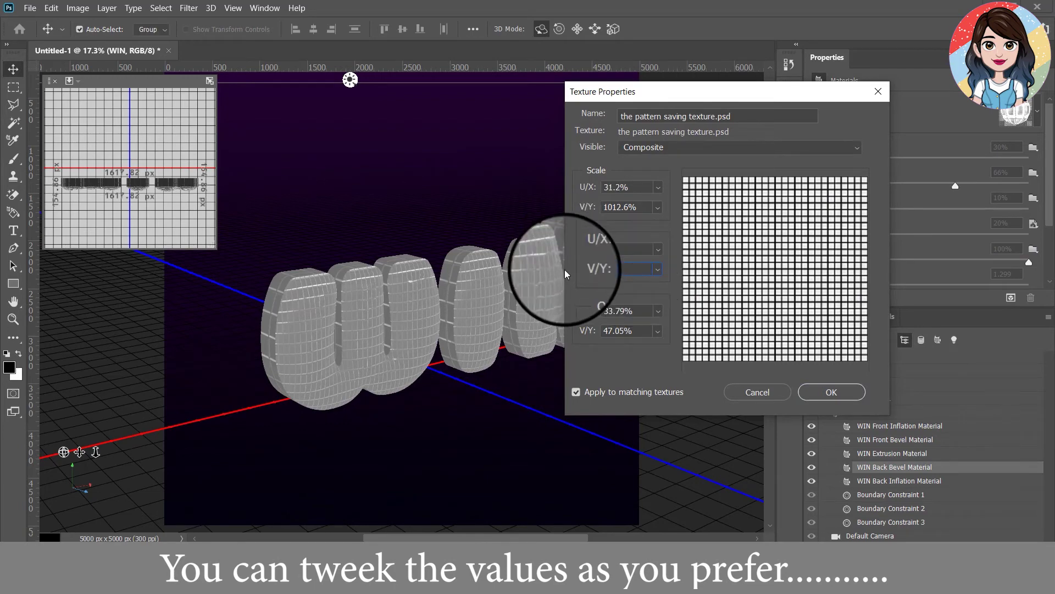
{"action": "type", "text": "2004.56"}
{"action": "left_click", "coordinate": [831, 392]}
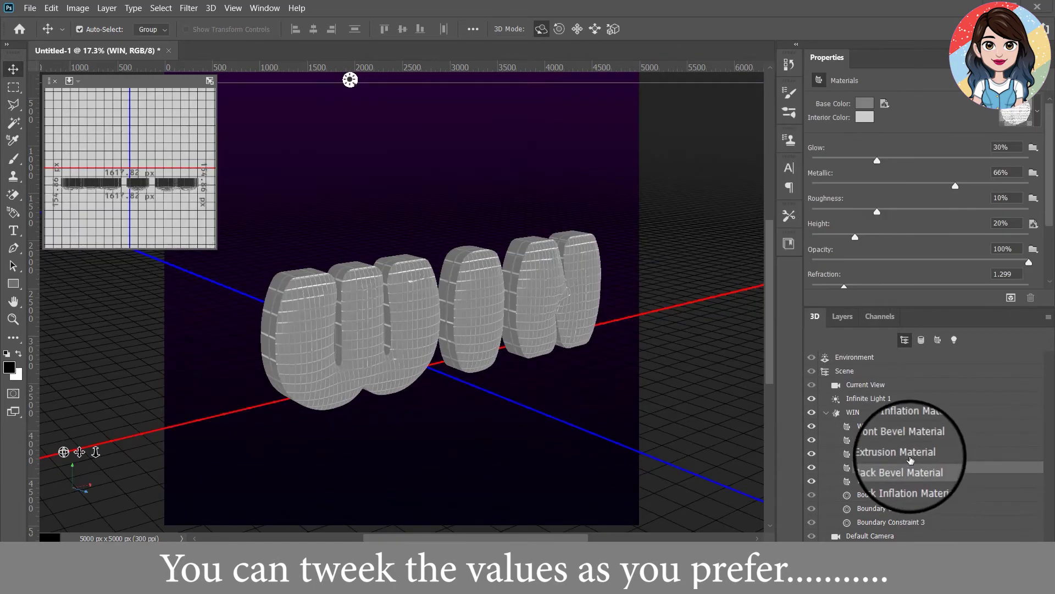
Retile the WIN Extrusion Material's height texture to 4 by 0.3
{"action": "left_click", "coordinate": [910, 459]}
{"action": "left_click", "coordinate": [1034, 223]}
{"action": "left_click", "coordinate": [970, 247]}
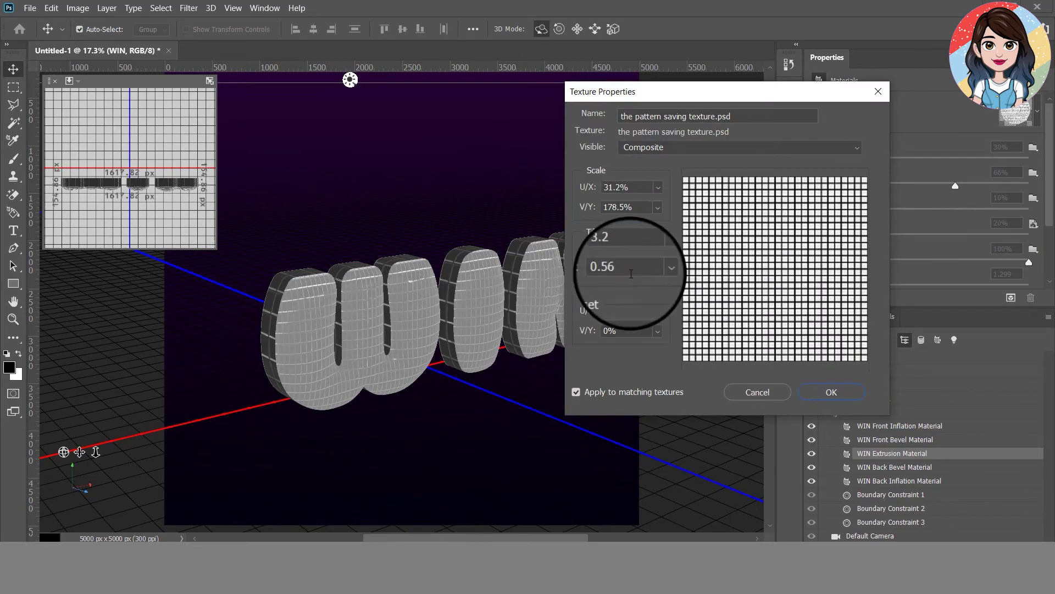
{"action": "double_click", "coordinate": [612, 249]}
{"action": "type", "text": "4"}
{"action": "left_click", "coordinate": [625, 270]}
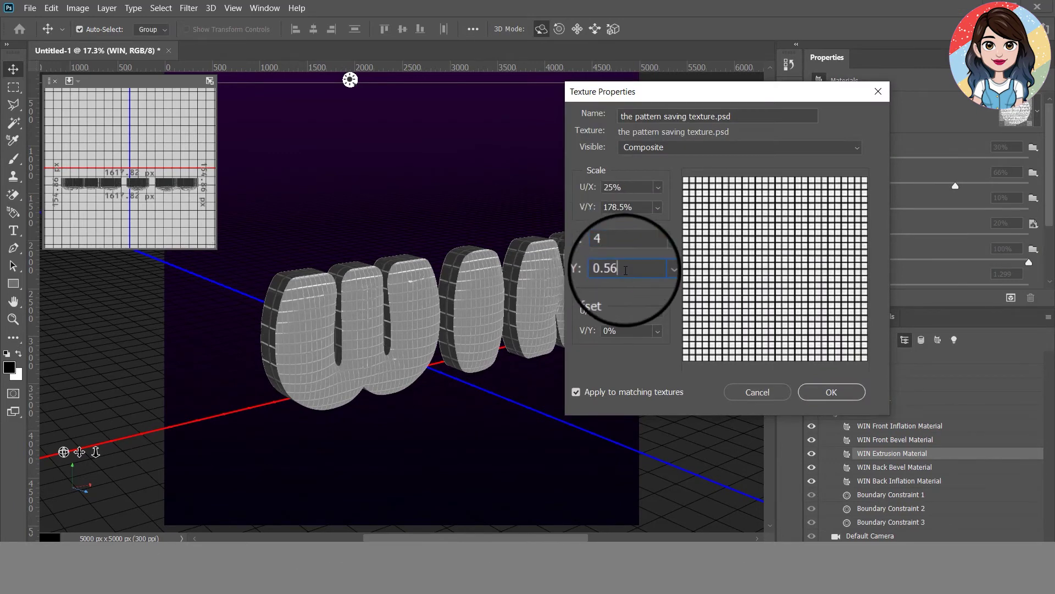
{"action": "left_click_drag", "start_coordinate": [625, 269], "coordinate": [577, 265]}
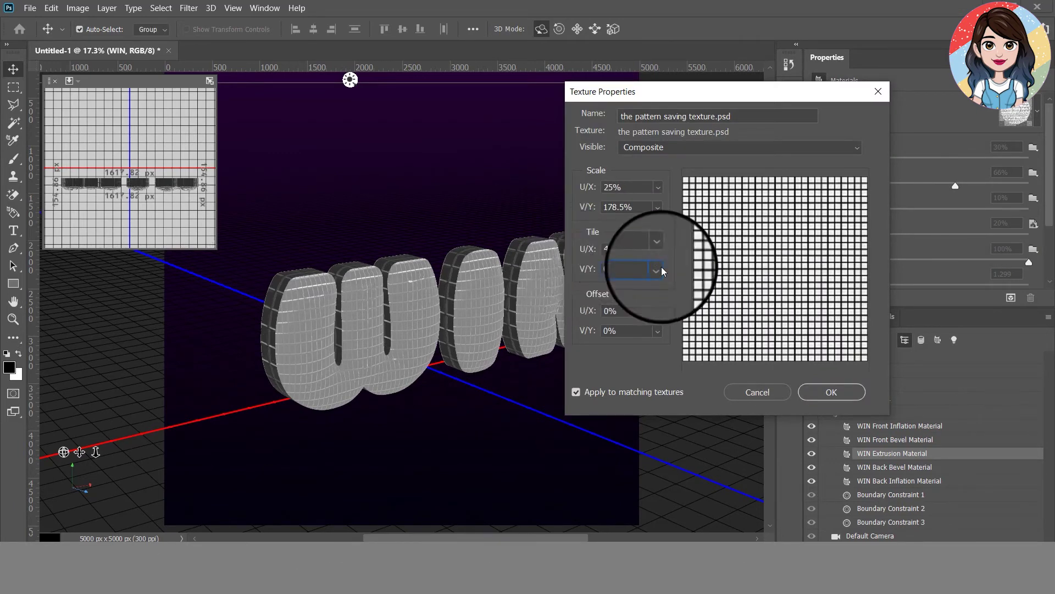
{"action": "type", "text": ".3"}
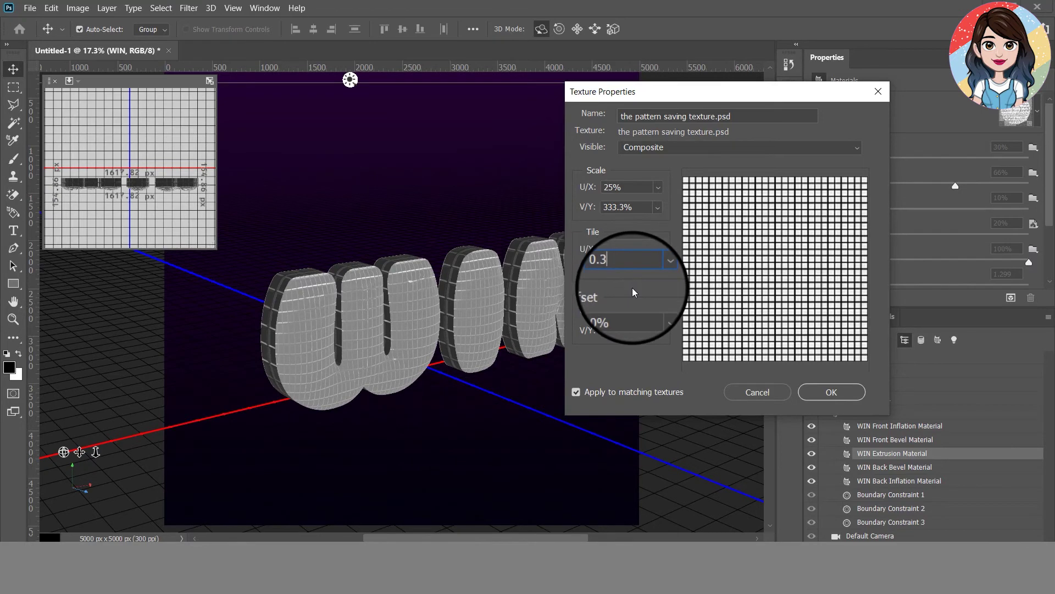
{"action": "left_click", "coordinate": [837, 397]}
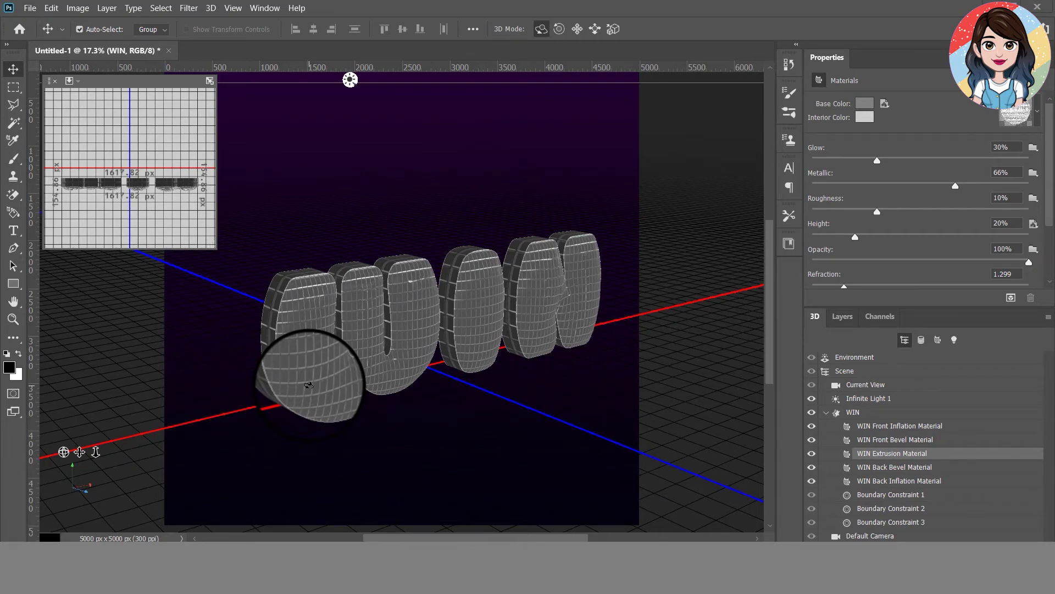
Set Infinite Light 1 to 20% intensity and 30% shadow softness, re-aim it, and test-render
{"action": "left_click", "coordinate": [938, 401]}
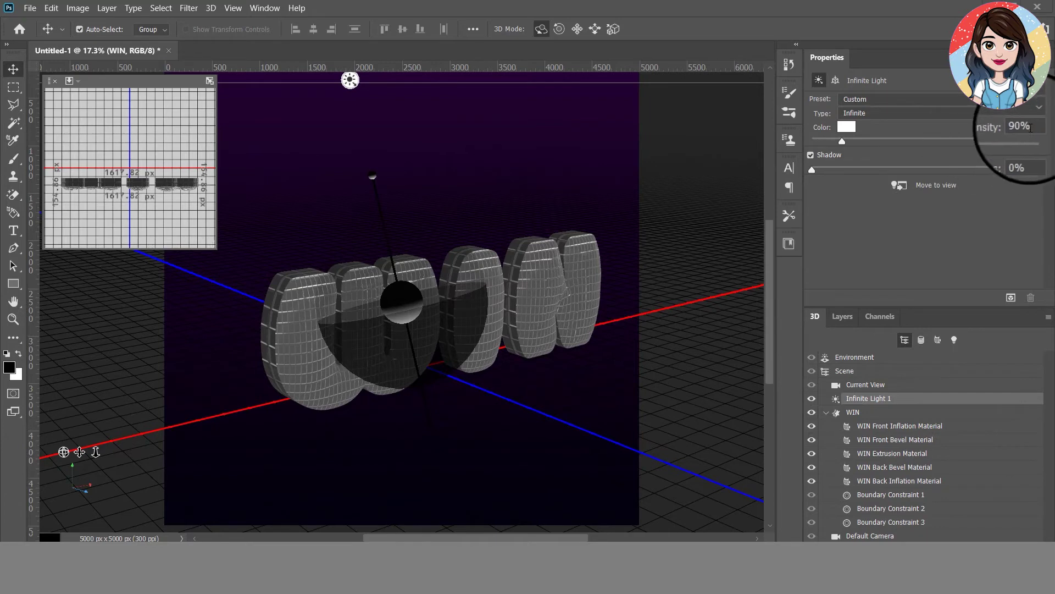
{"action": "left_click", "coordinate": [1030, 125]}
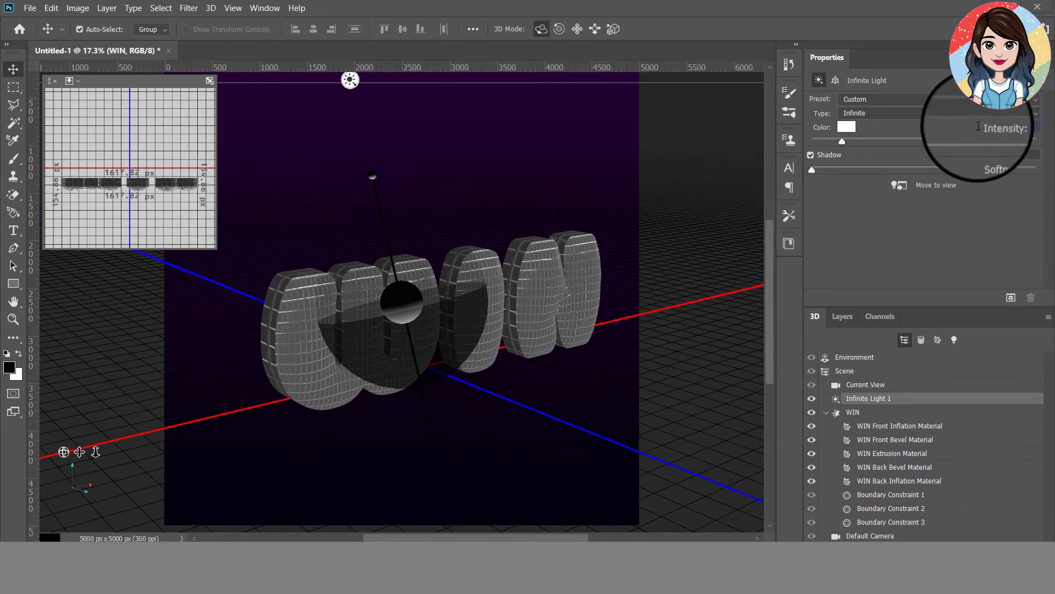
{"action": "type", "text": "20"}
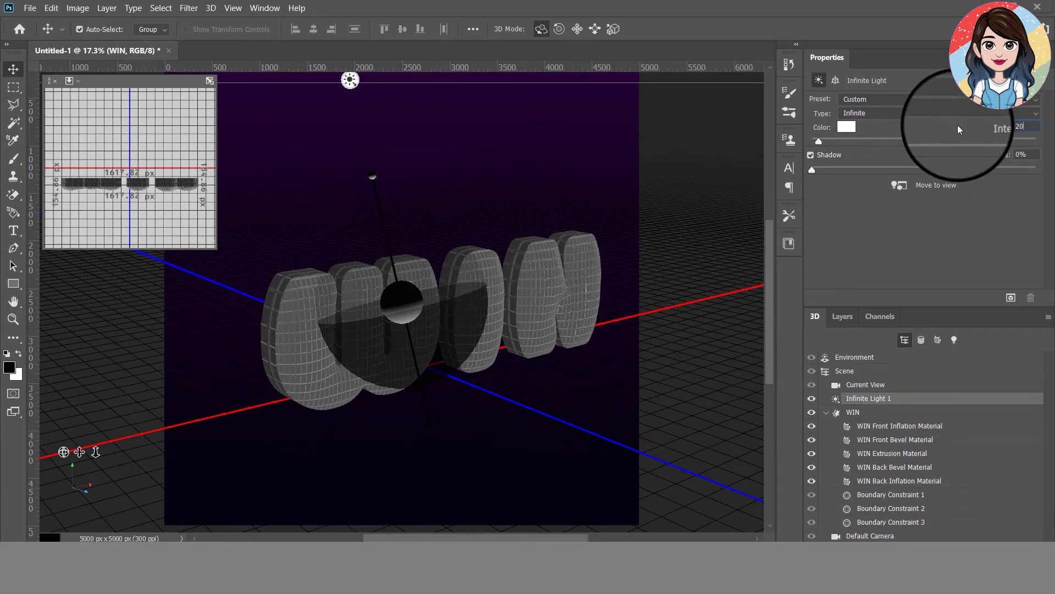
{"action": "key", "text": "Return"}
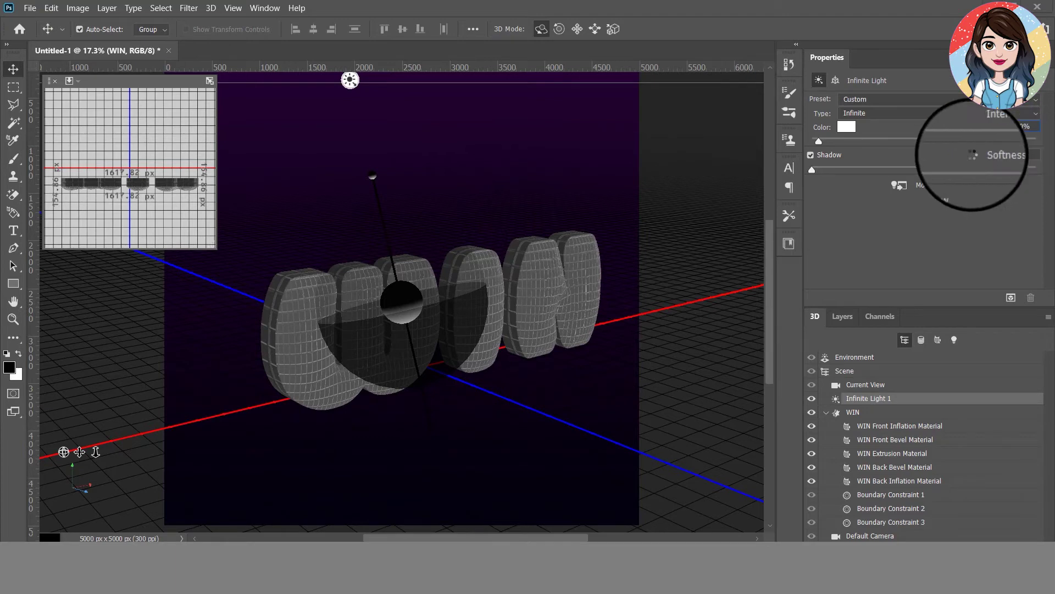
{"action": "left_click_drag", "start_coordinate": [973, 155], "coordinate": [973, 155]}
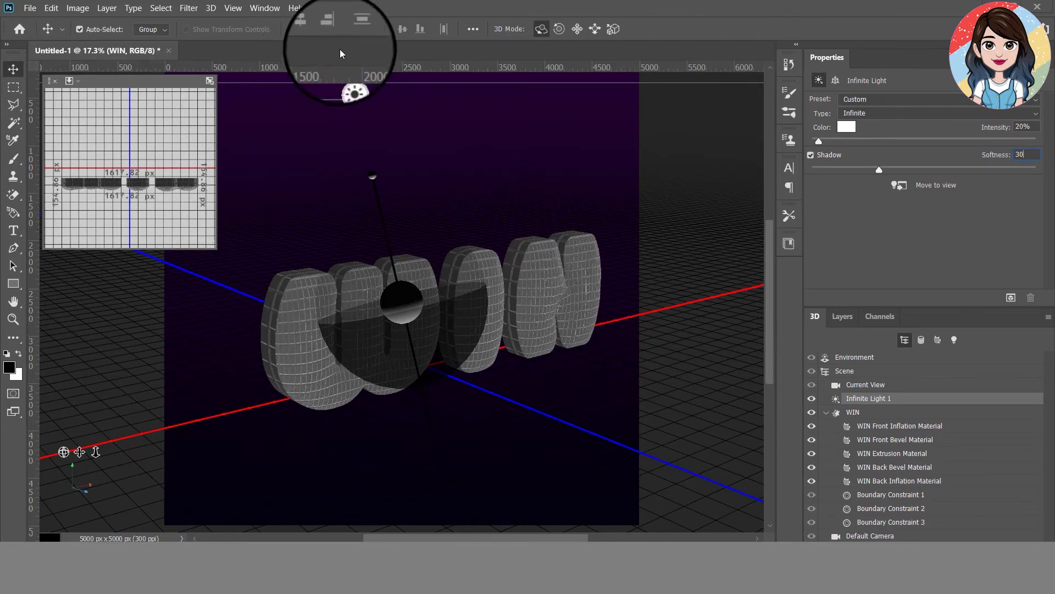
{"action": "left_click_drag", "start_coordinate": [351, 80], "coordinate": [290, 79]}
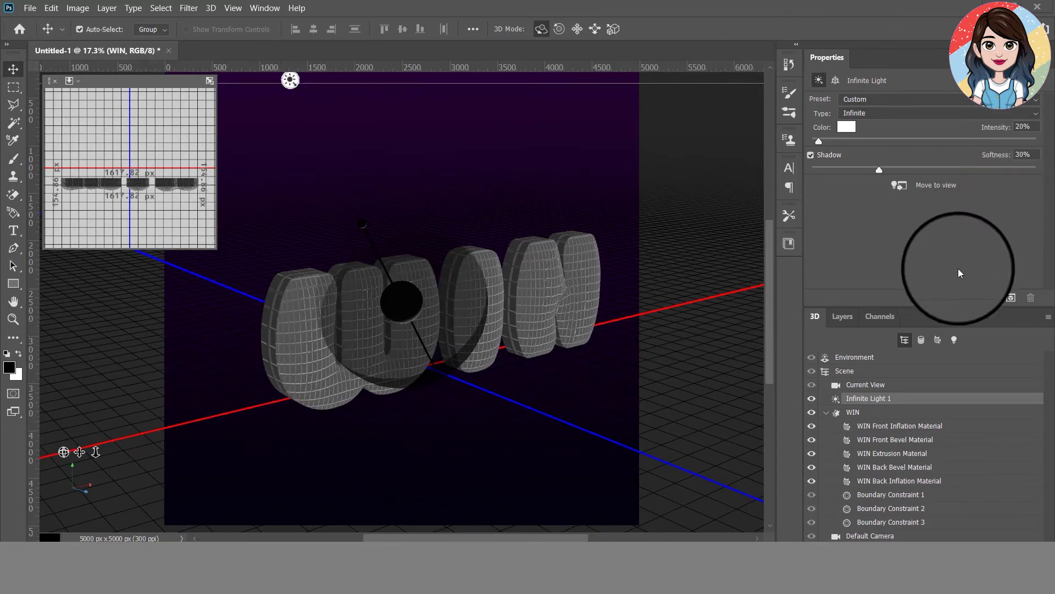
{"action": "left_click", "coordinate": [1010, 298]}
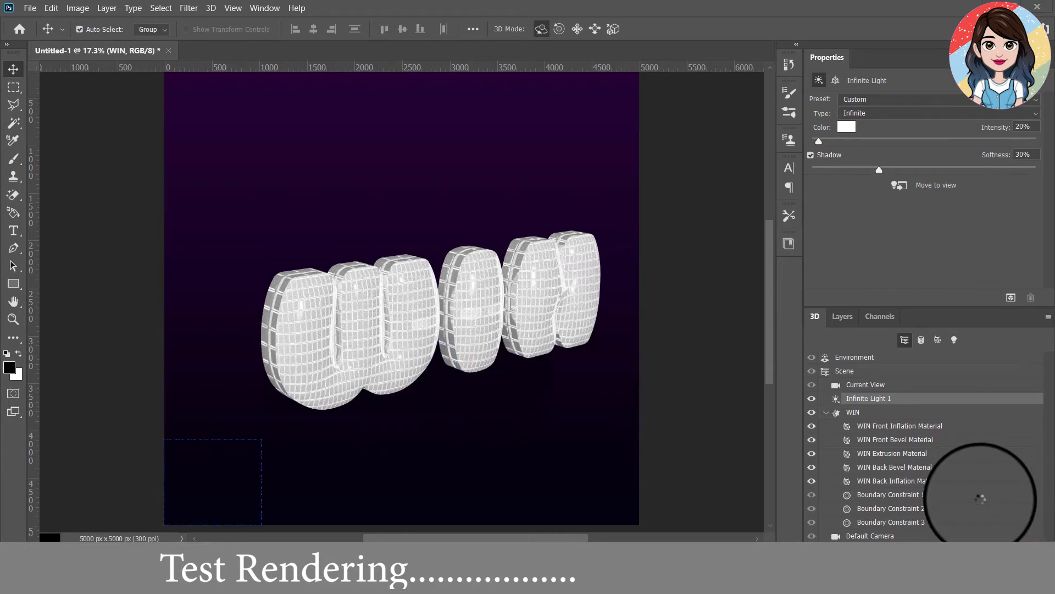
Give the WIN Front Bevel Material a new height texture tiled 4 by 0.3
{"action": "left_click", "coordinate": [896, 426]}
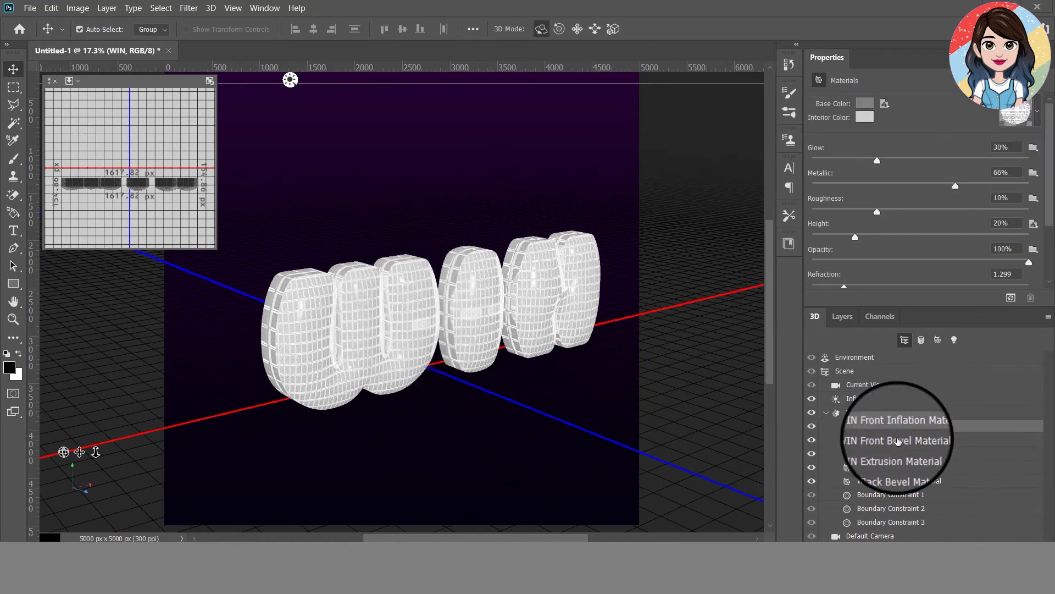
{"action": "left_click", "coordinate": [897, 440]}
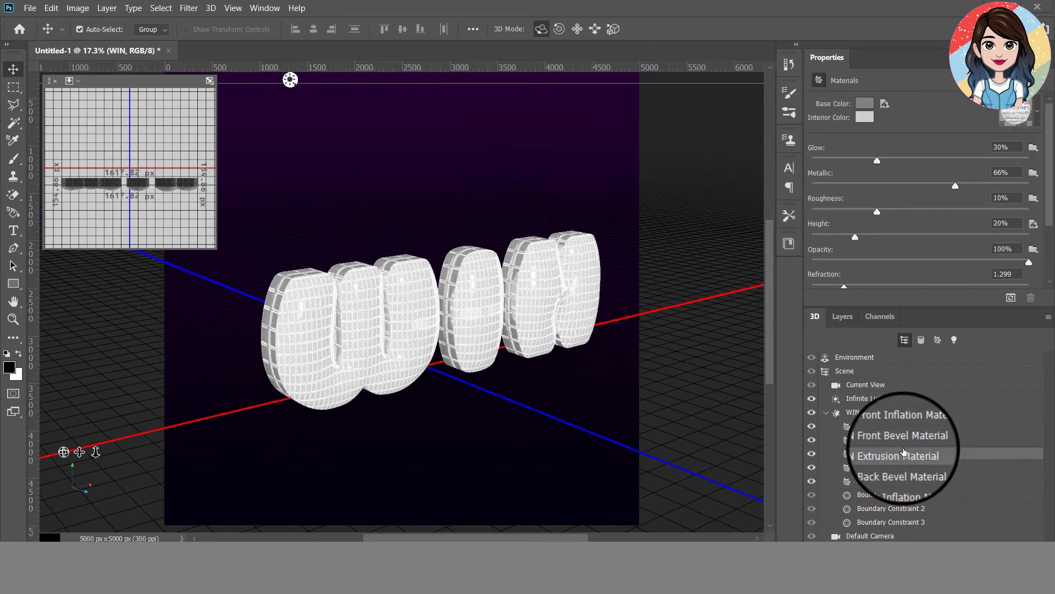
{"action": "left_click", "coordinate": [899, 439]}
{"action": "left_click", "coordinate": [899, 439]}
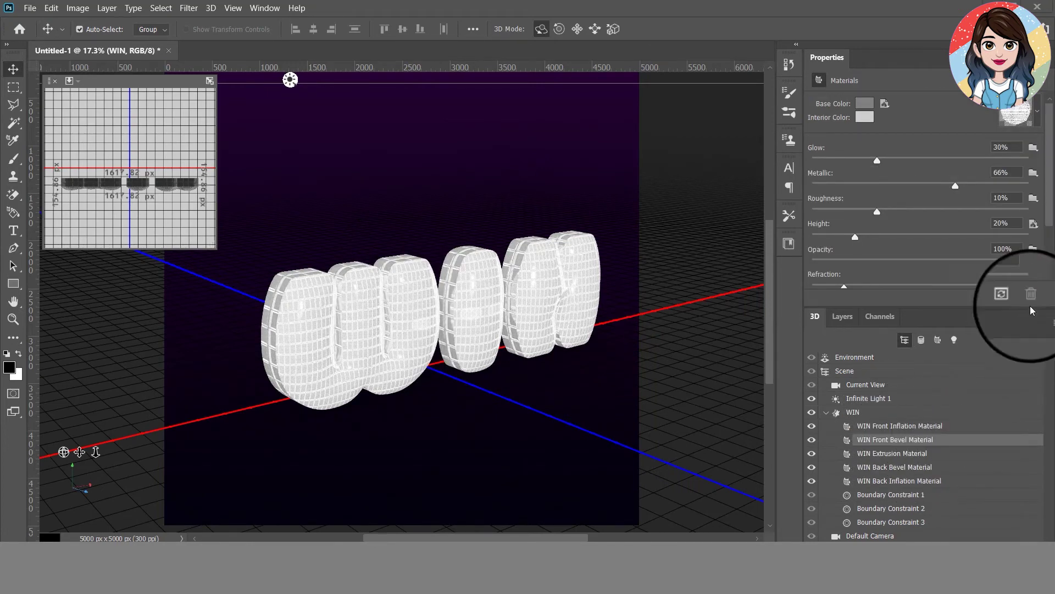
{"action": "left_click", "coordinate": [1033, 224]}
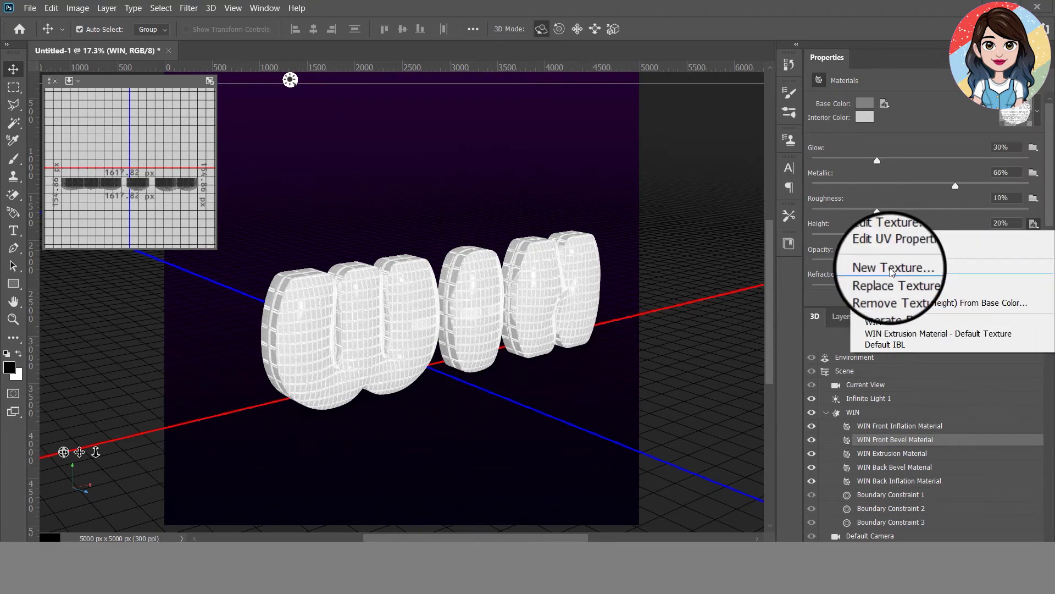
{"action": "left_click", "coordinate": [893, 240]}
{"action": "double_click", "coordinate": [596, 249]}
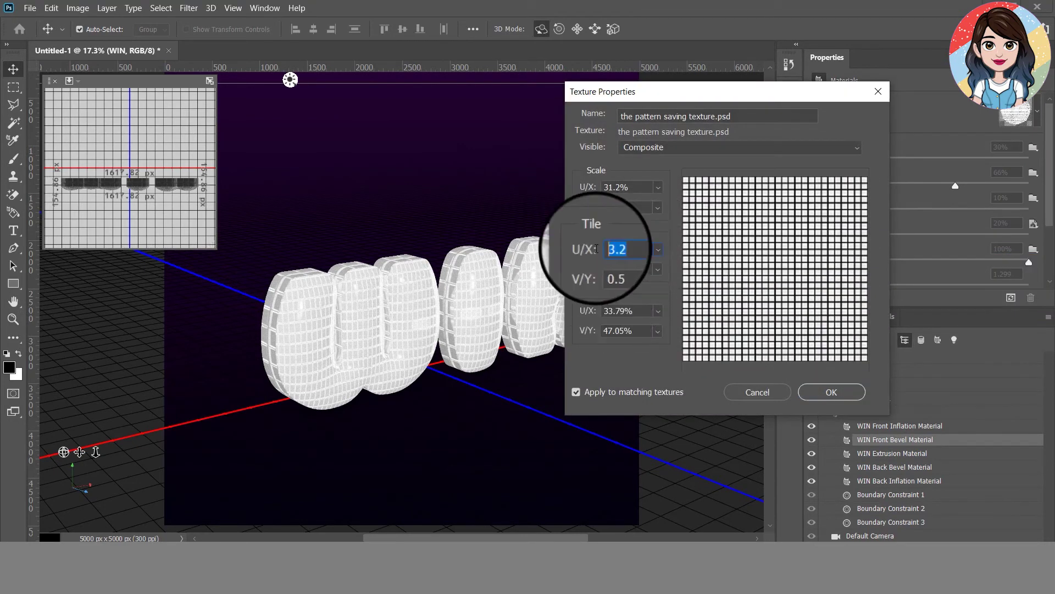
{"action": "type", "text": "4"}
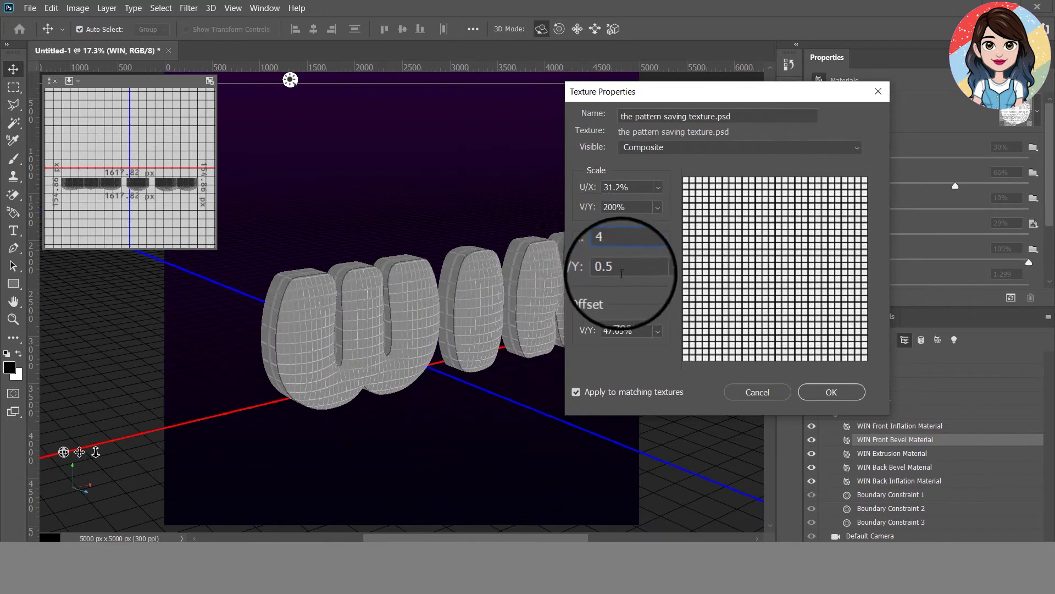
{"action": "left_click", "coordinate": [624, 267]}
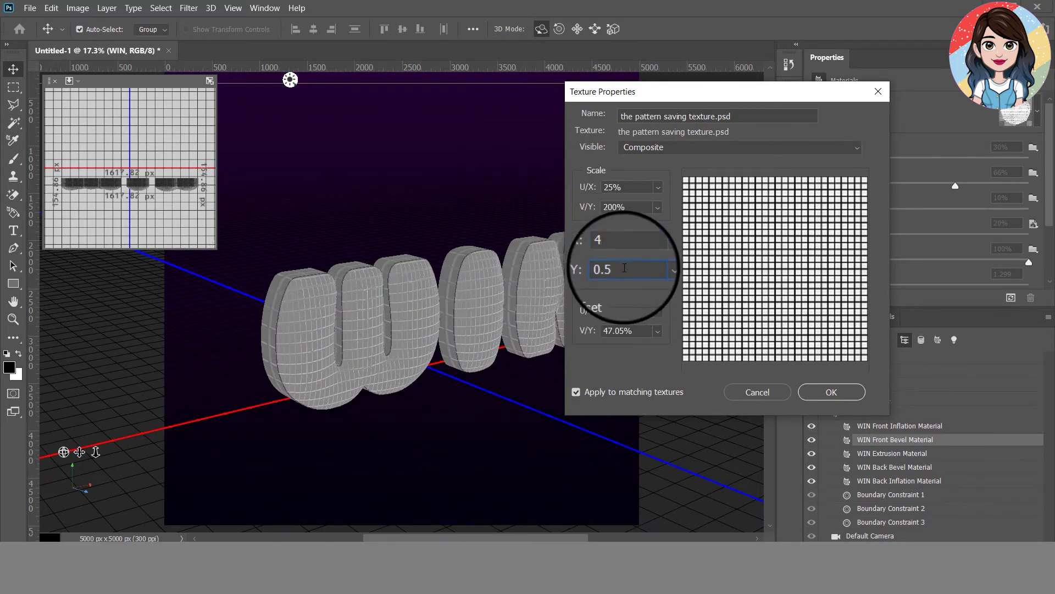
{"action": "double_click", "coordinate": [624, 268]}
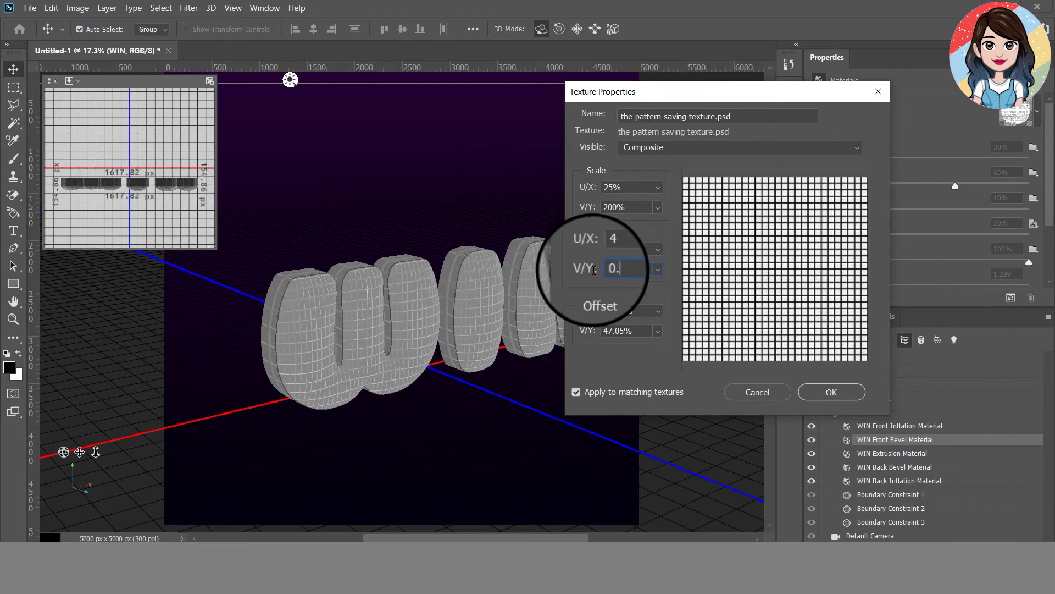
{"action": "type", "text": "0.3"}
{"action": "double_click", "coordinate": [618, 268]}
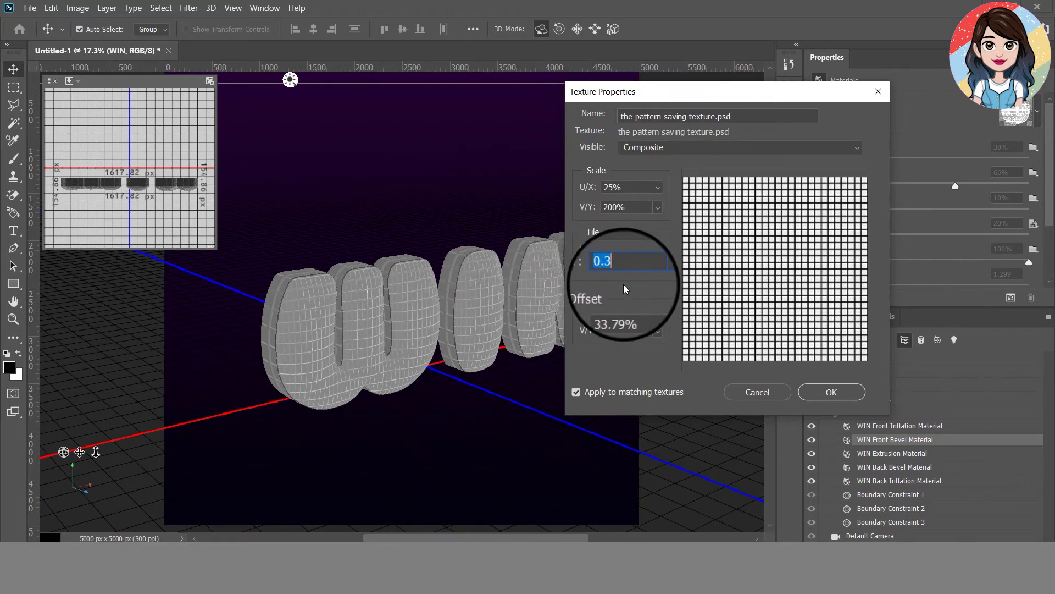
{"action": "left_click", "coordinate": [810, 392]}
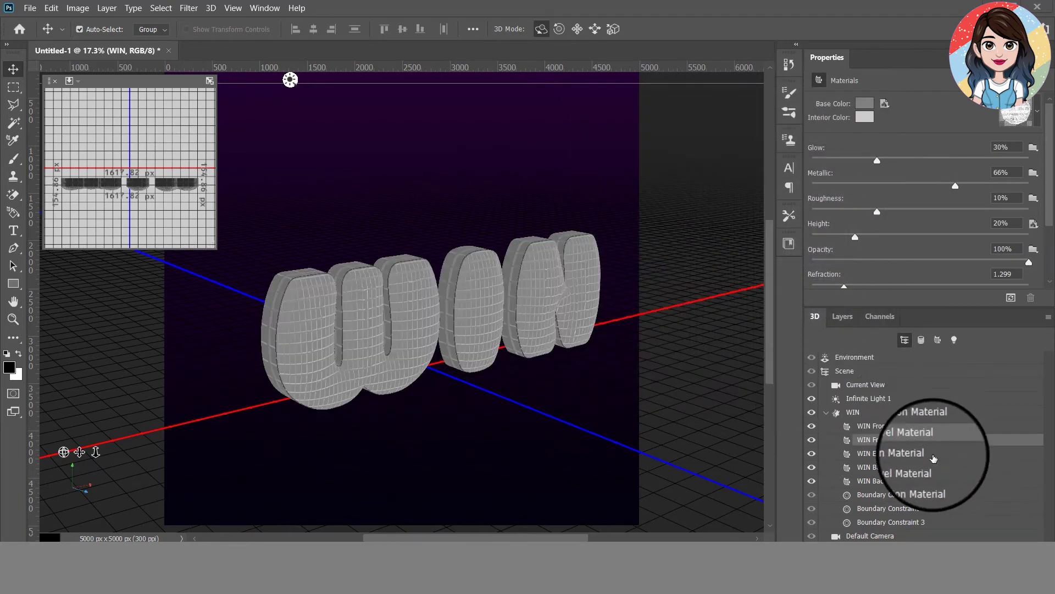
Raise the WIN Extrusion height texture's horizontal tiling to about 5.05
{"action": "left_click", "coordinate": [930, 454]}
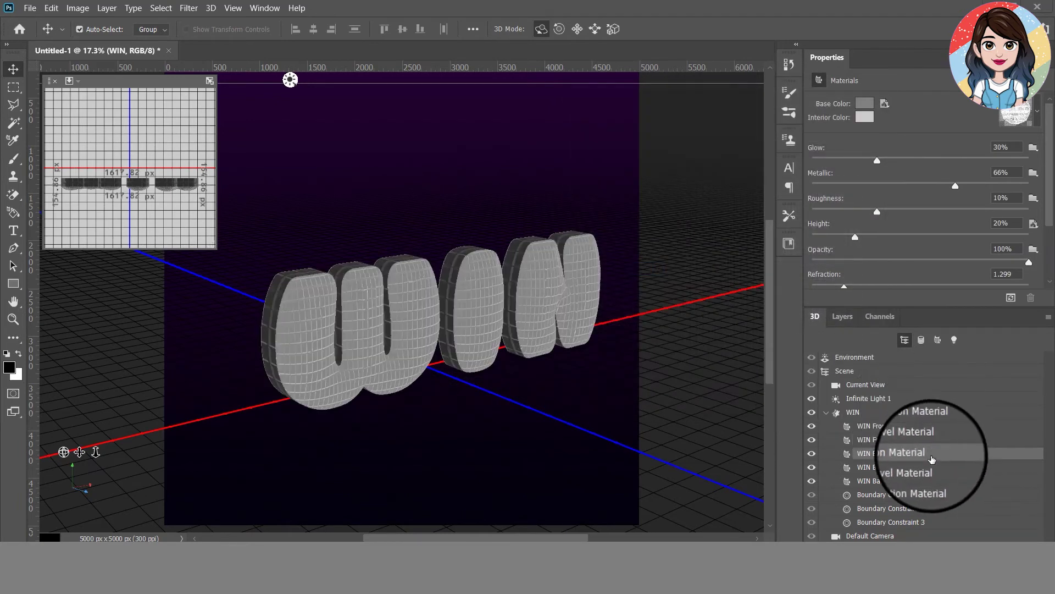
{"action": "left_click", "coordinate": [1033, 224]}
{"action": "left_click", "coordinate": [896, 247]}
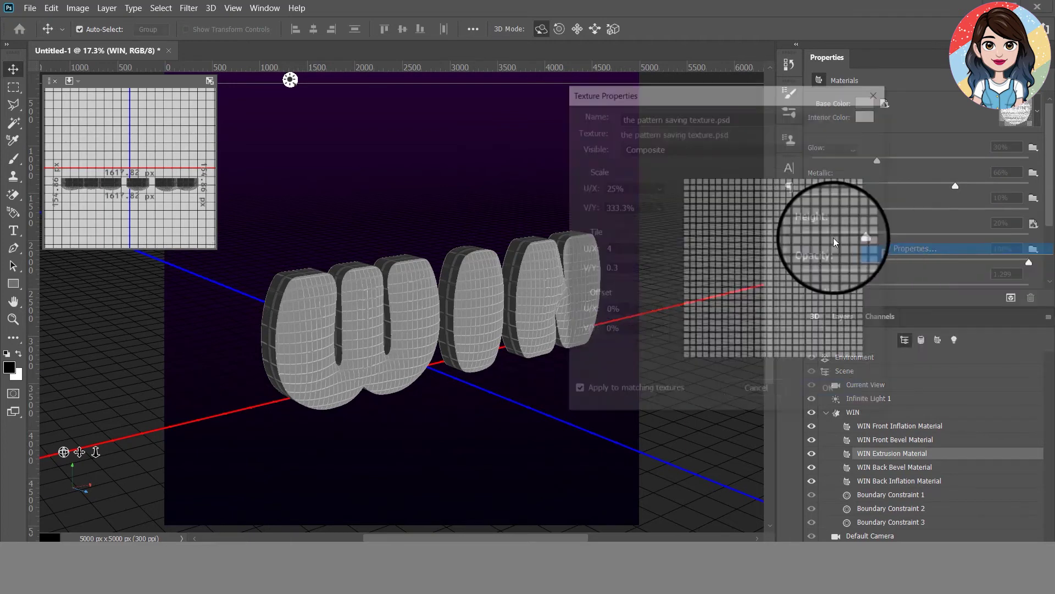
{"action": "key", "text": "Tab"}
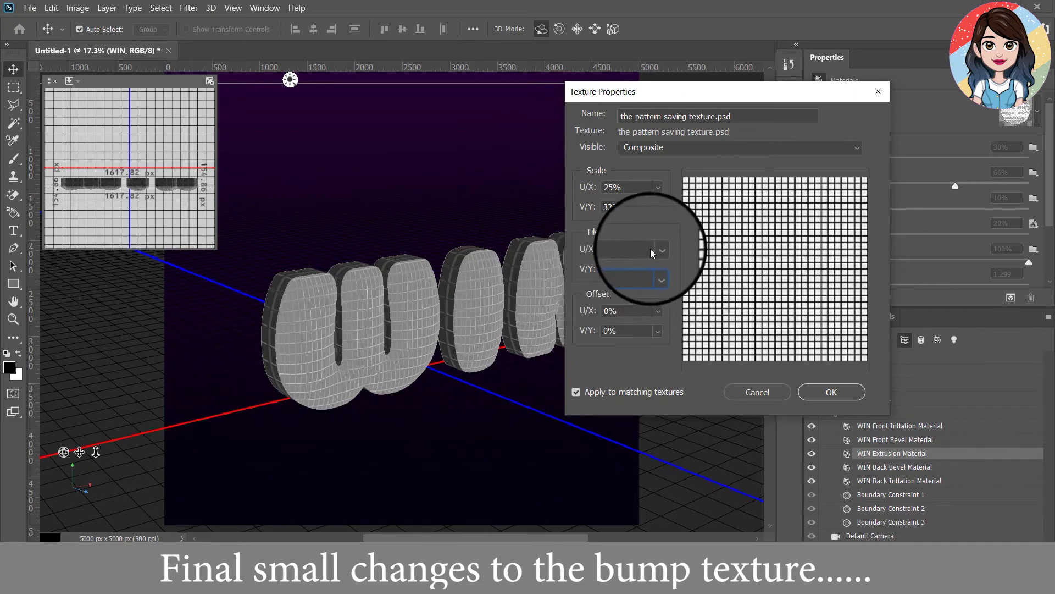
{"action": "left_click", "coordinate": [658, 269]}
{"action": "left_click_drag", "start_coordinate": [662, 266], "coordinate": [686, 266]}
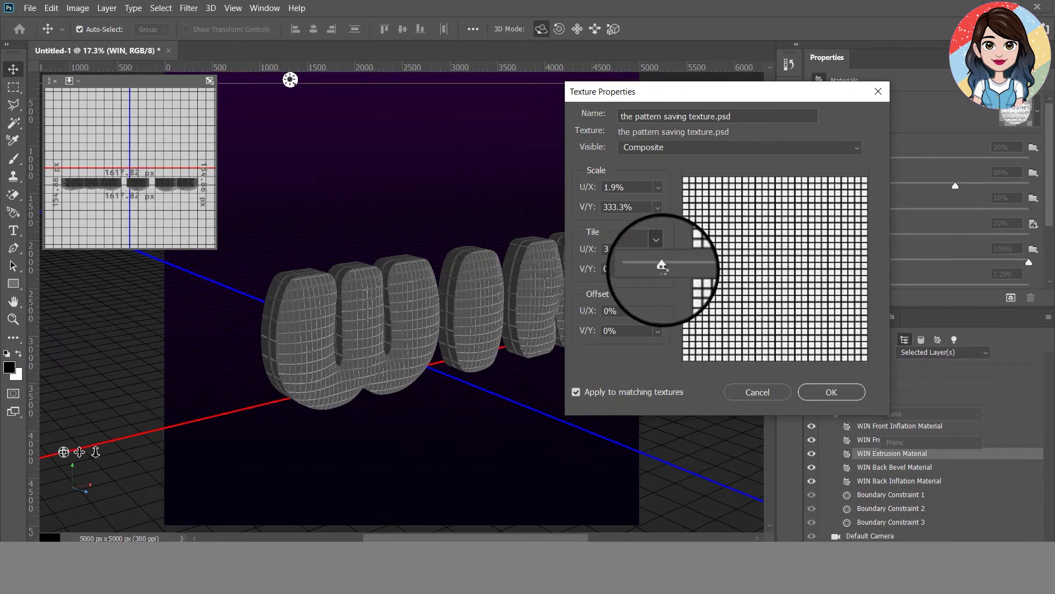
{"action": "mouse_move", "coordinate": [657, 266]}
{"action": "left_mouse_down"}
{"action": "mouse_move", "coordinate": [673, 266]}
{"action": "mouse_move", "coordinate": [664, 286]}
{"action": "left_mouse_up"}
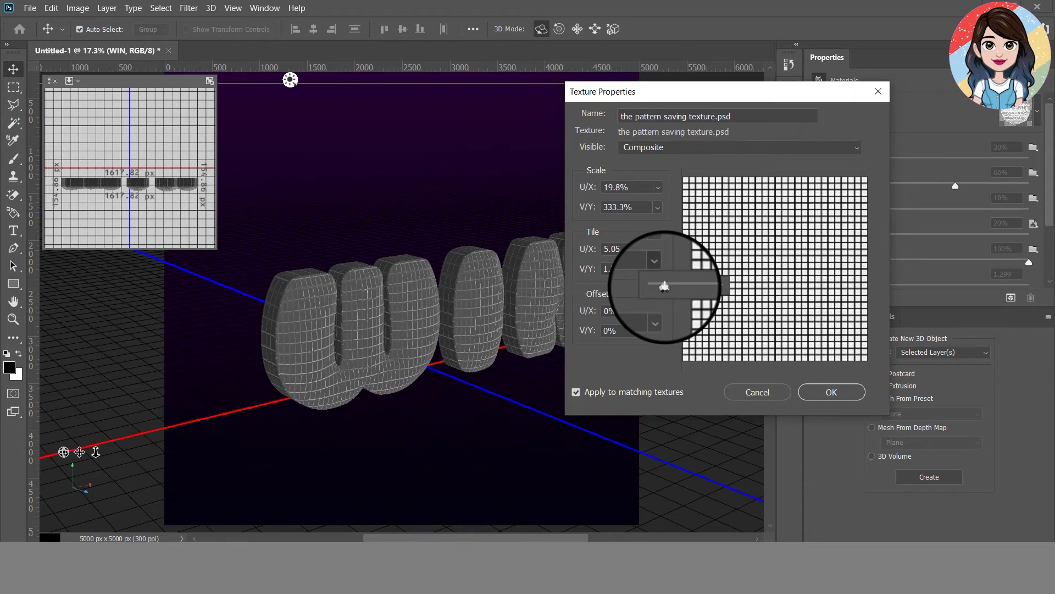
{"action": "left_click", "coordinate": [816, 392]}
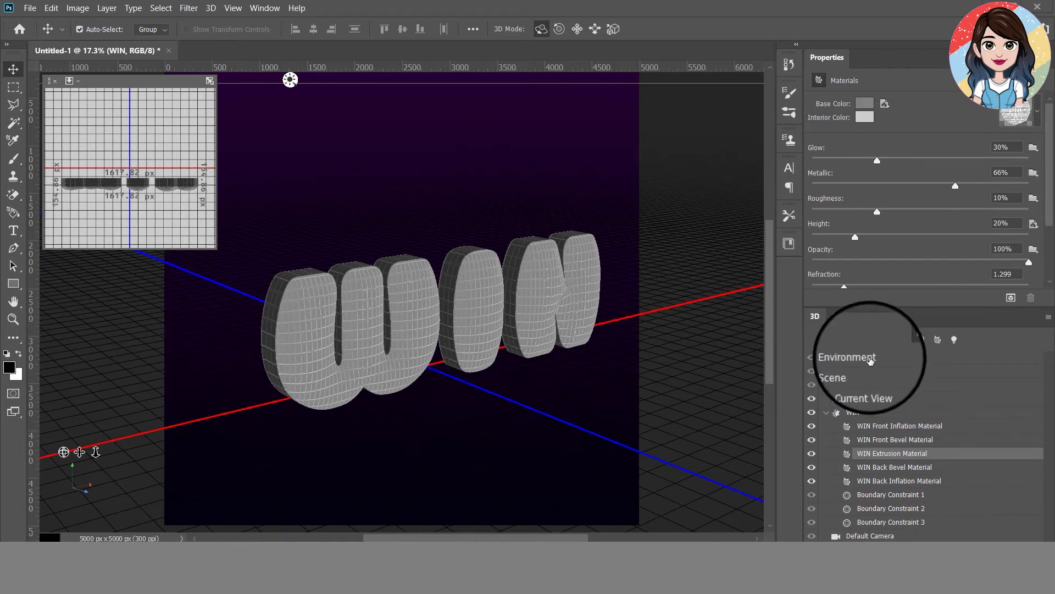
Replace the Environment IBL texture with a pink image at 30% intensity and test-render
{"action": "left_click", "coordinate": [854, 357]}
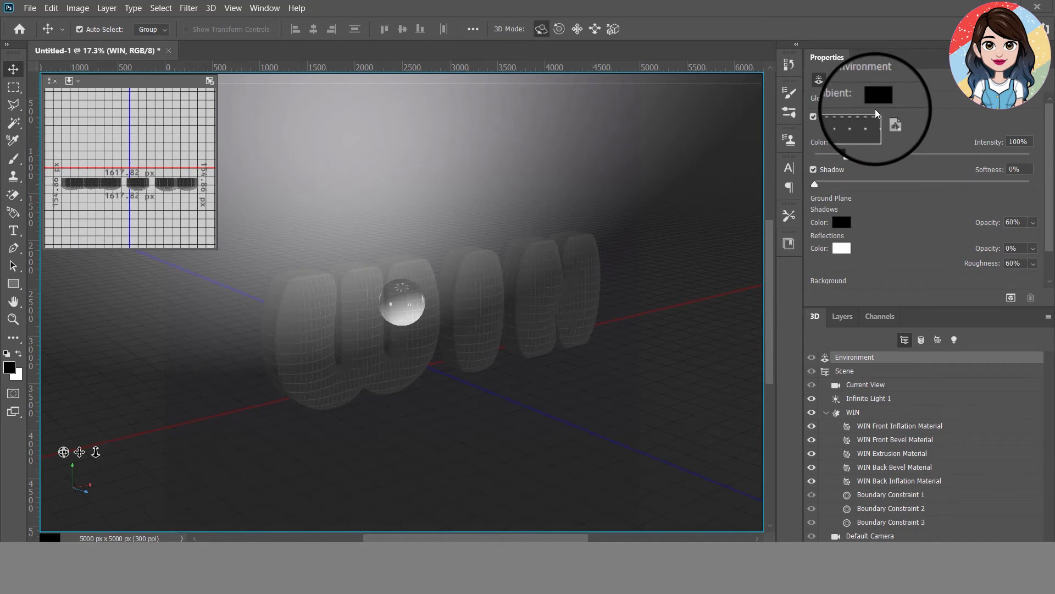
{"action": "left_click", "coordinate": [882, 123]}
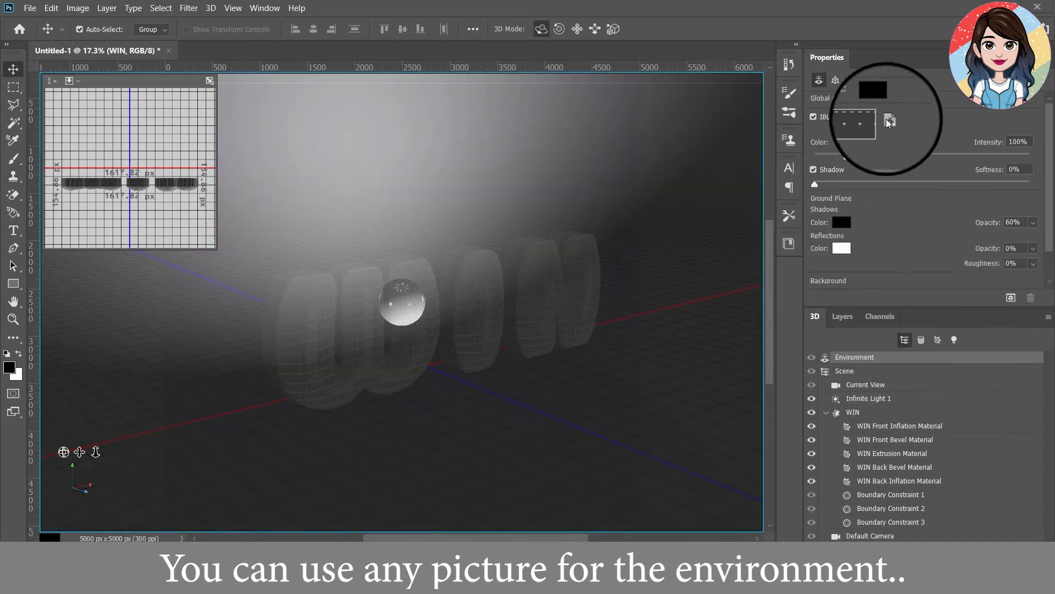
{"action": "left_click", "coordinate": [882, 123]}
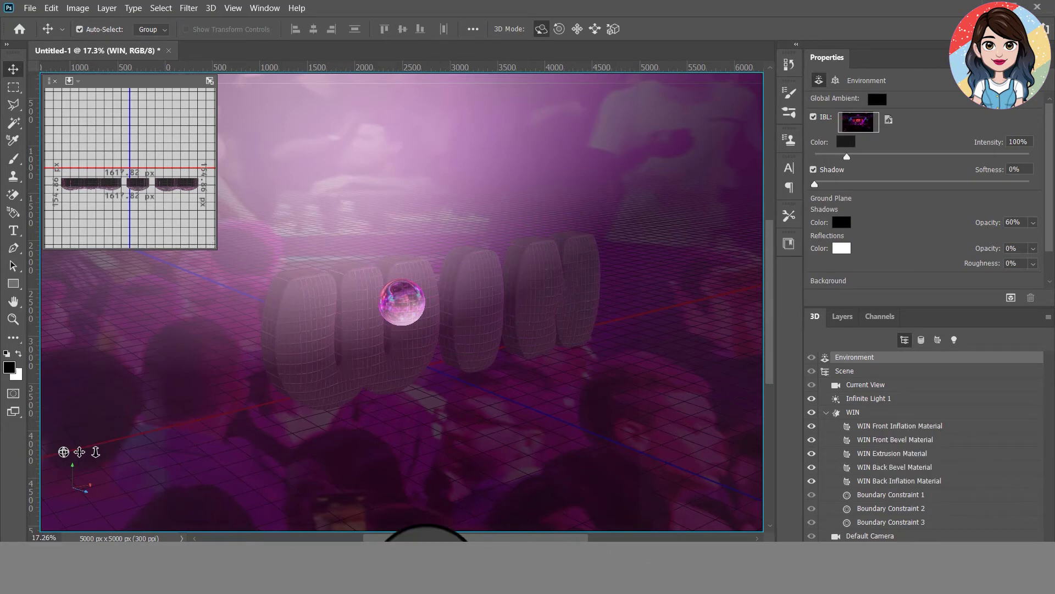
{"action": "double_click", "coordinate": [1015, 141]}
{"action": "type", "text": "30"}
{"action": "key", "text": "Return"}
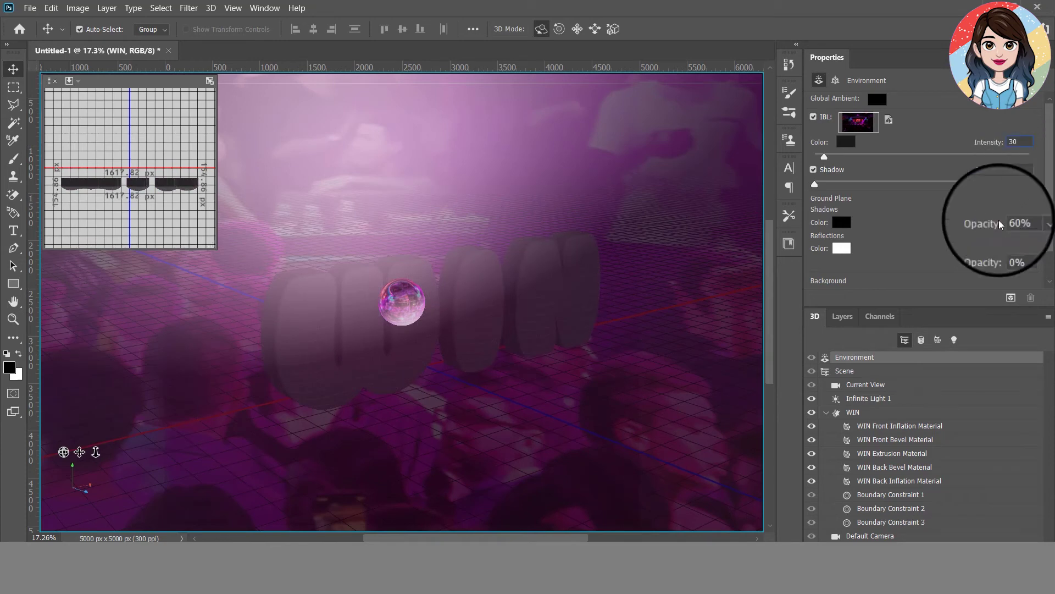
{"action": "left_click", "coordinate": [1011, 298]}
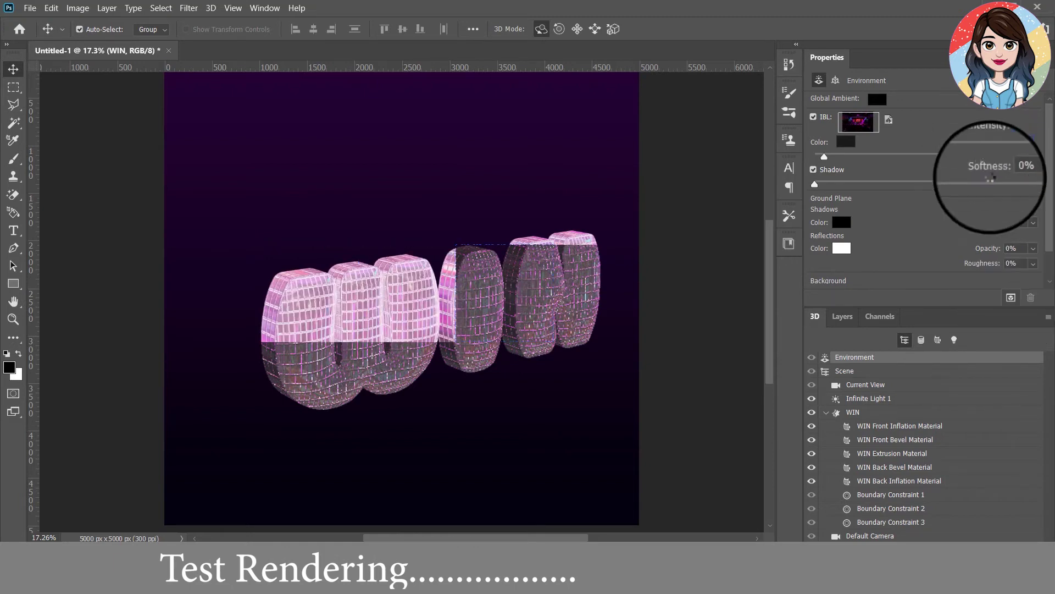
Set IBL intensity to 50% and reflection roughness to 10%, then run and stop a test render
{"action": "left_click", "coordinate": [1025, 141]}
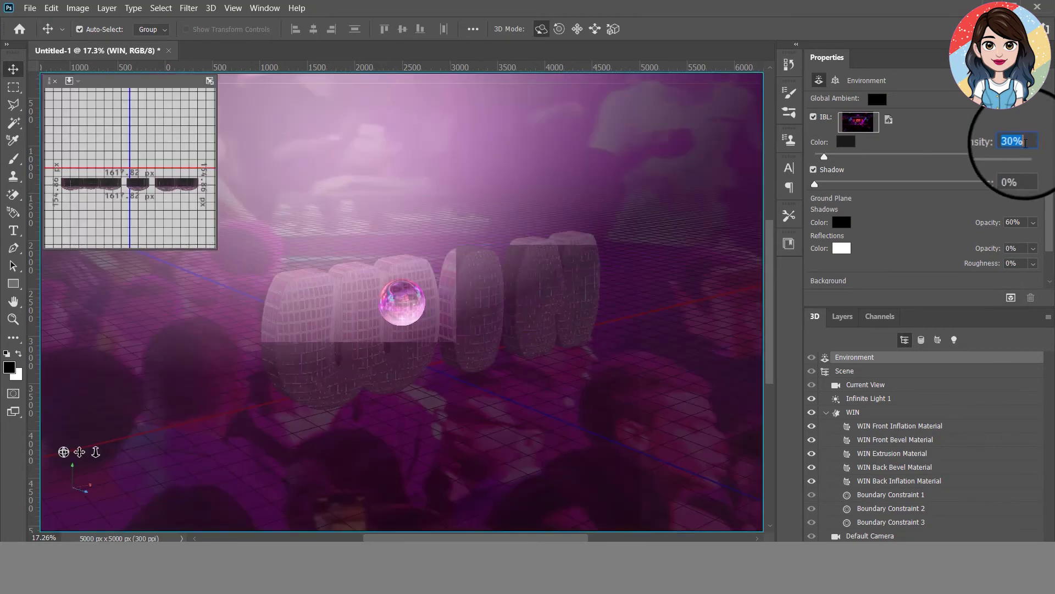
{"action": "type", "text": "50"}
{"action": "key", "text": "Return"}
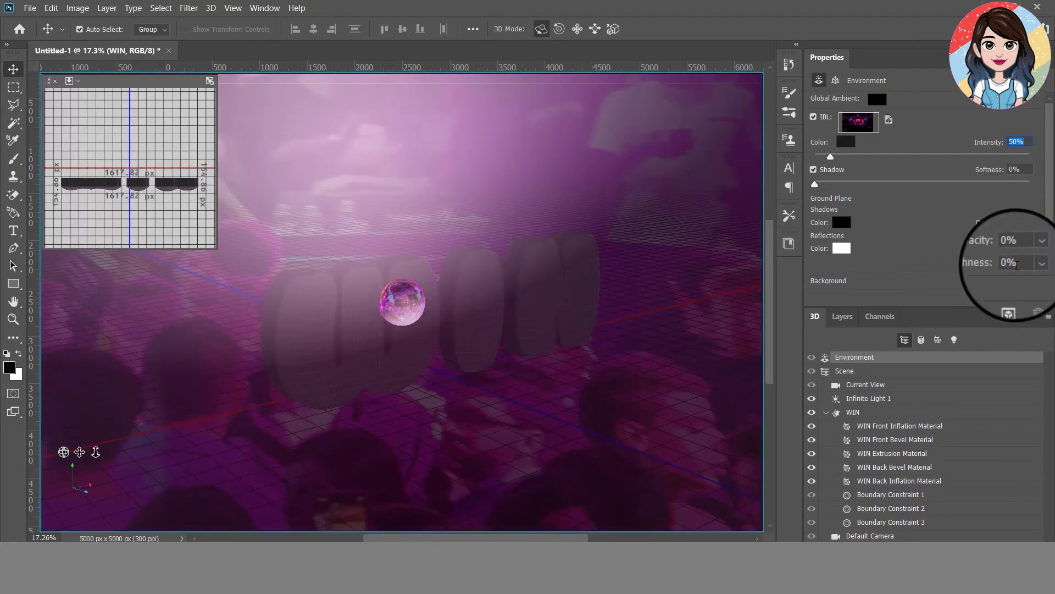
{"action": "left_click", "coordinate": [1014, 263]}
{"action": "type", "text": "10"}
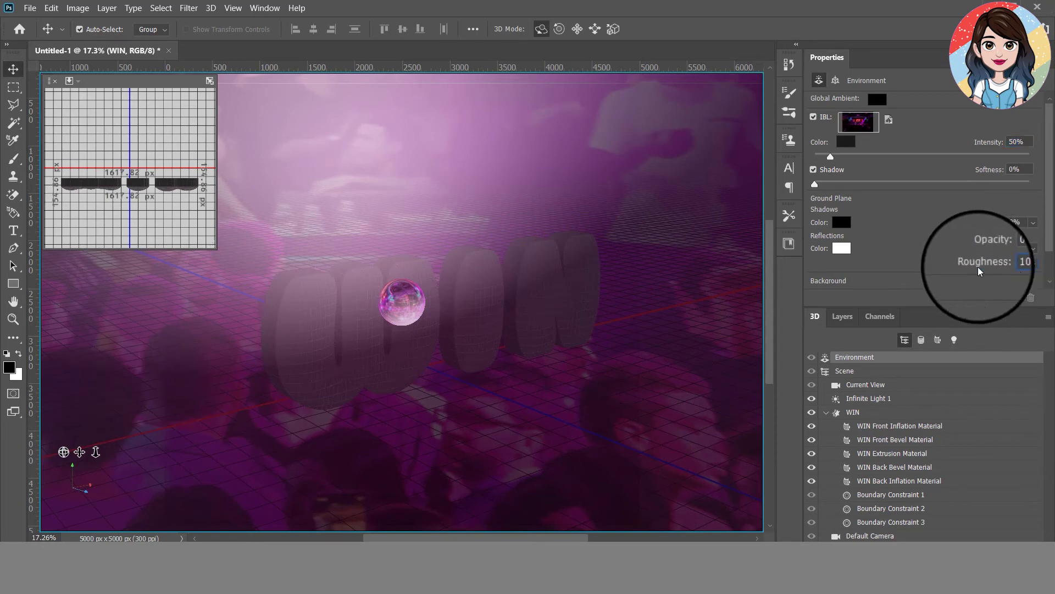
{"action": "key", "text": "Return"}
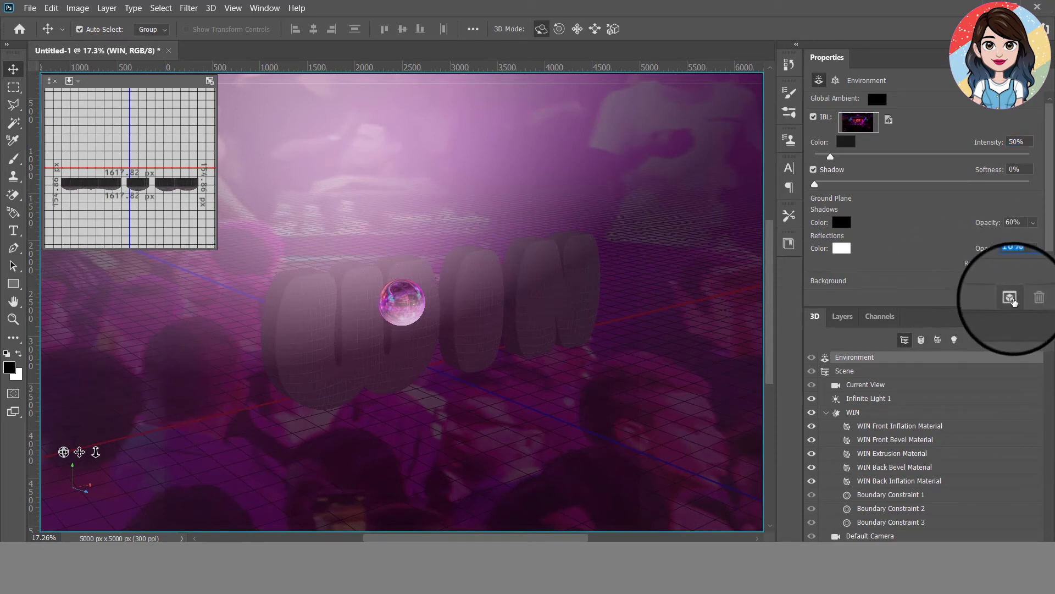
{"action": "left_click", "coordinate": [1014, 299]}
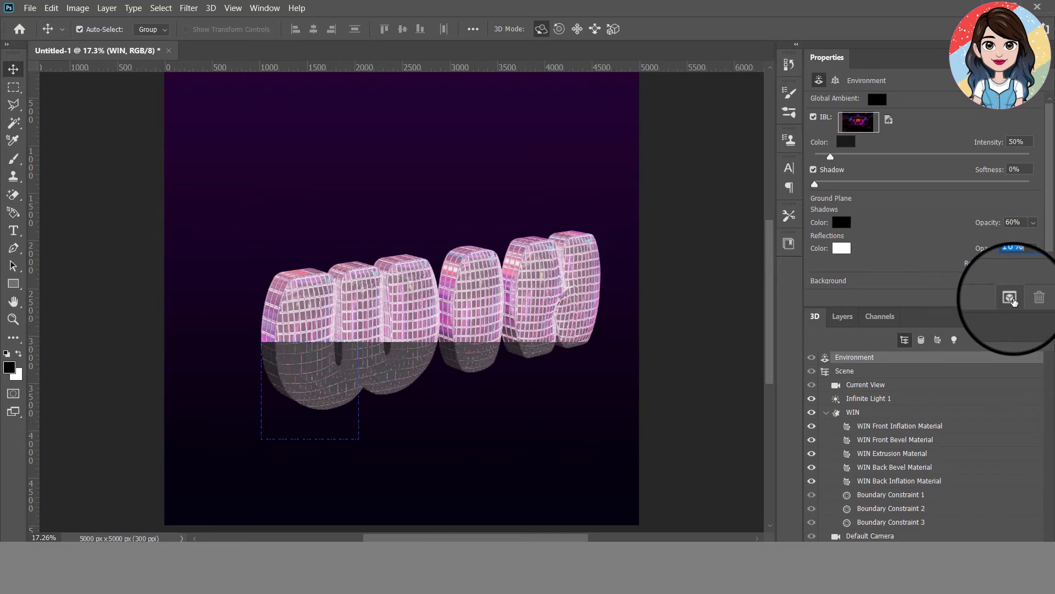
{"action": "left_click", "coordinate": [1013, 301]}
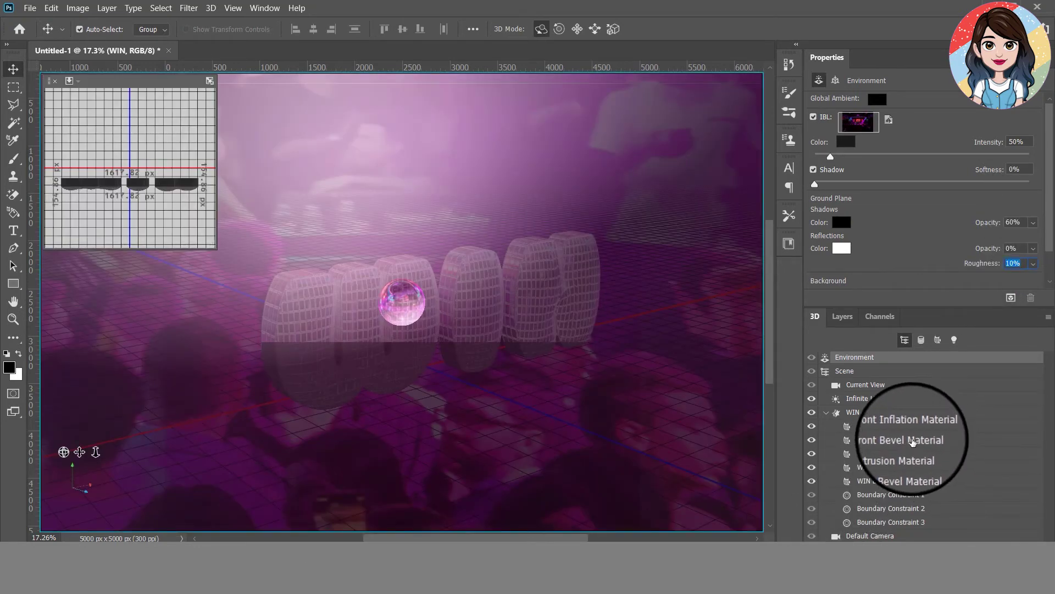
{"action": "left_click", "coordinate": [853, 412]}
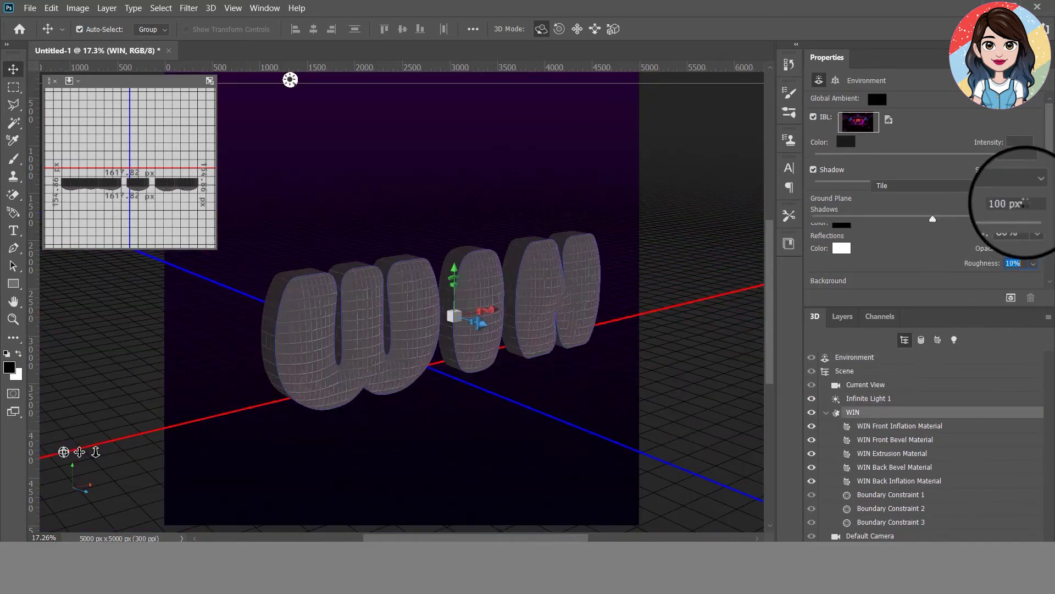
Change the WIN mesh's Extrusion Depth from 100 px to 250 px
{"action": "left_click", "coordinate": [1027, 204]}
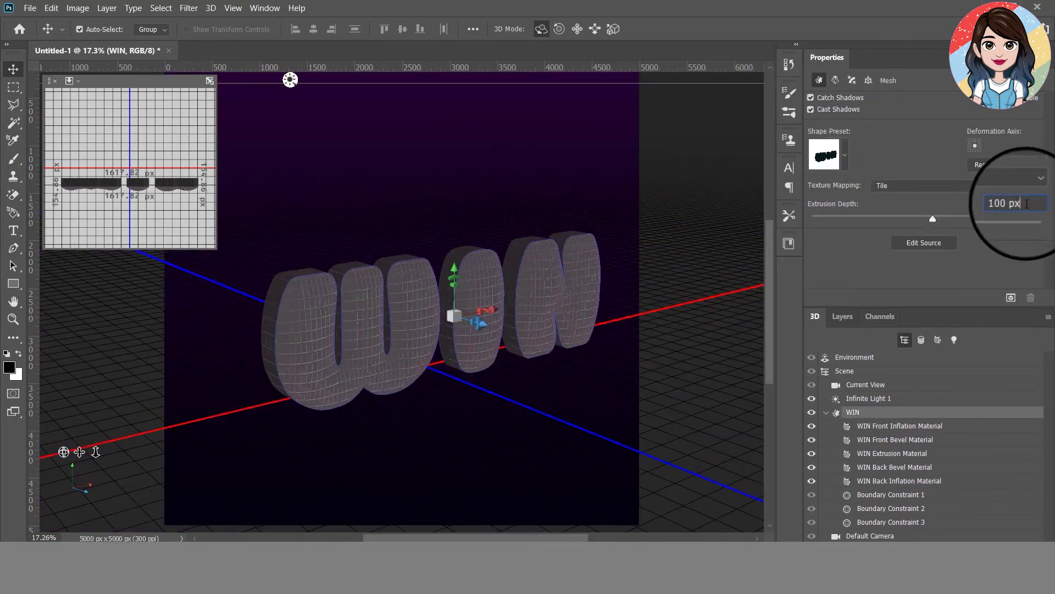
{"action": "left_click_drag", "start_coordinate": [1027, 204], "coordinate": [962, 203]}
{"action": "type", "text": "500"}
{"action": "key", "text": "Return"}
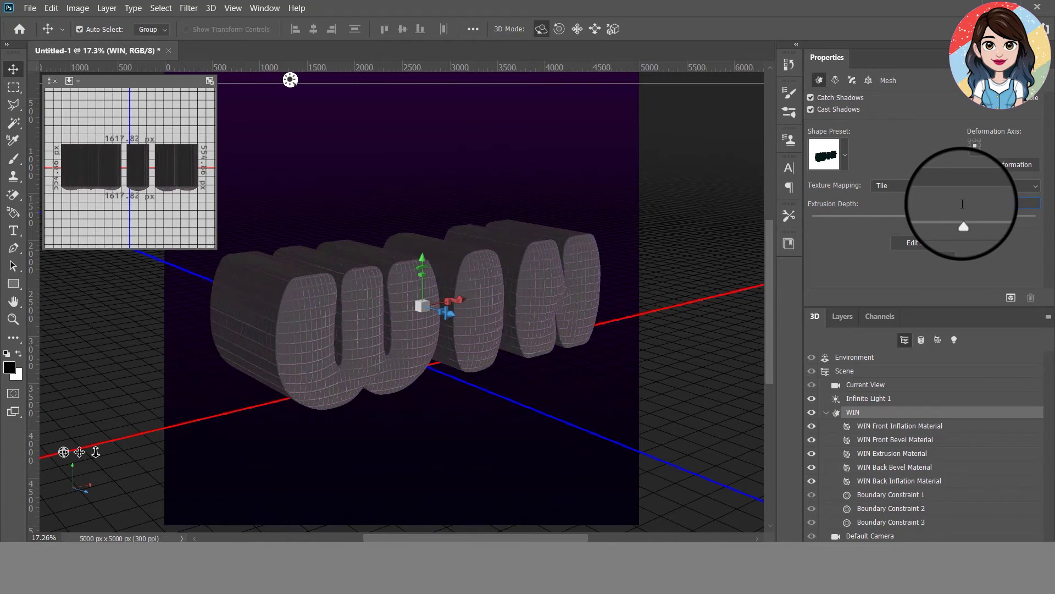
{"action": "type", "text": "5"}
{"action": "key", "text": "Return"}
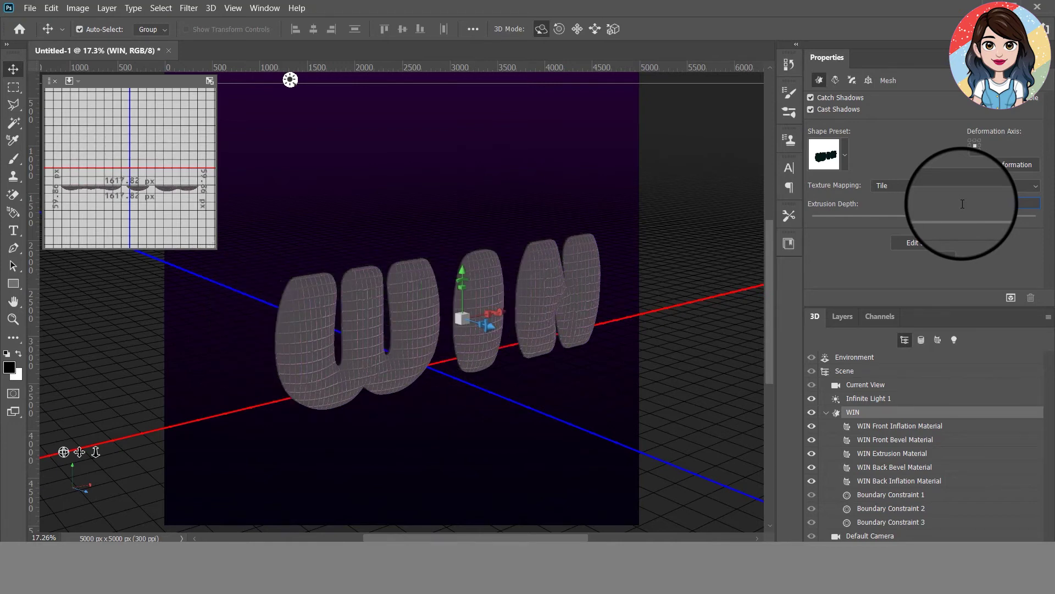
{"action": "key", "text": "Return"}
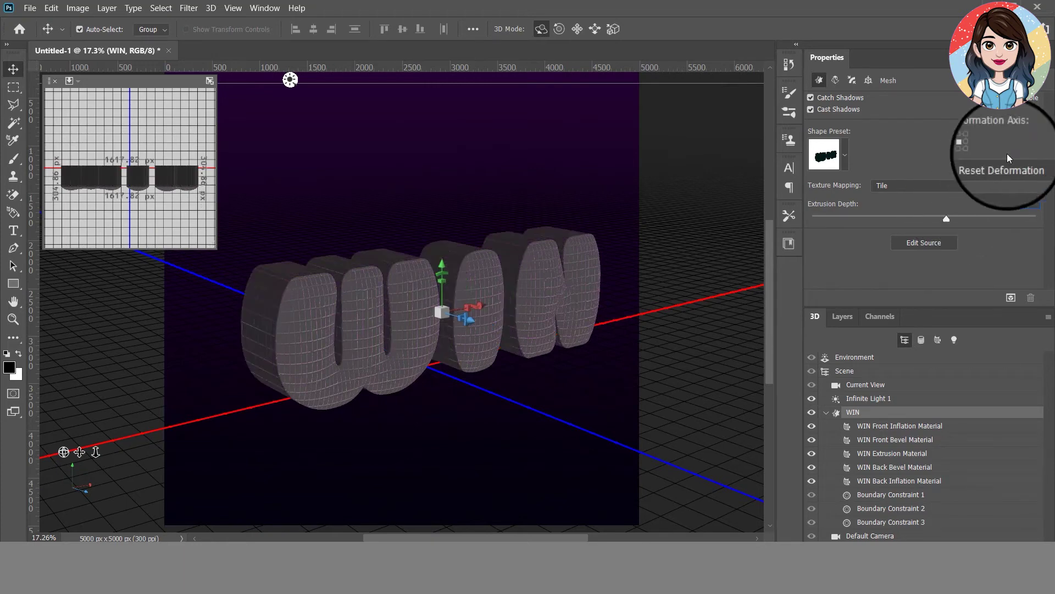
{"action": "left_click", "coordinate": [886, 387]}
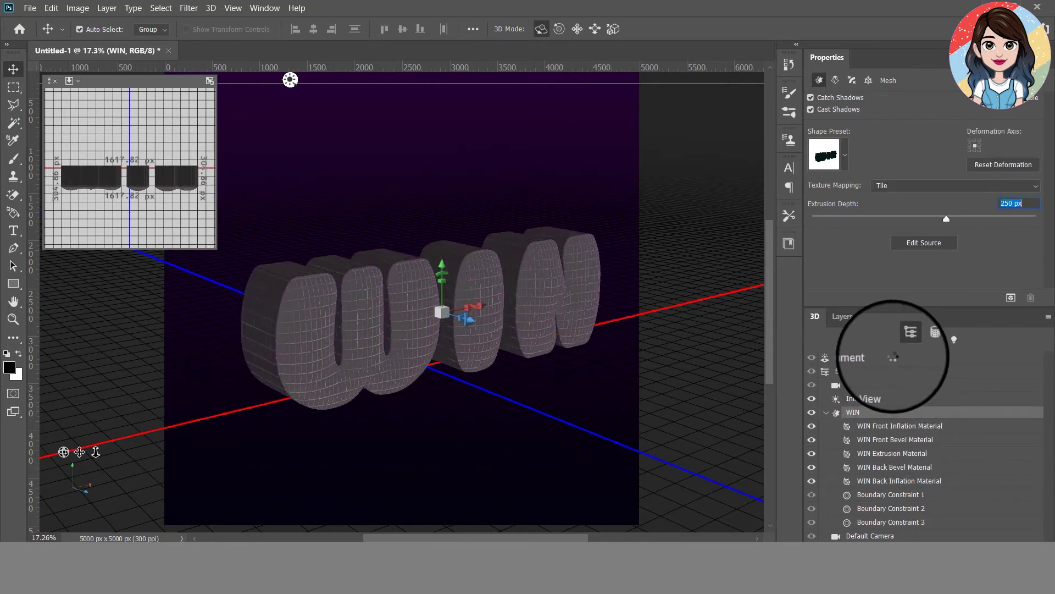
{"action": "left_click", "coordinate": [894, 359]}
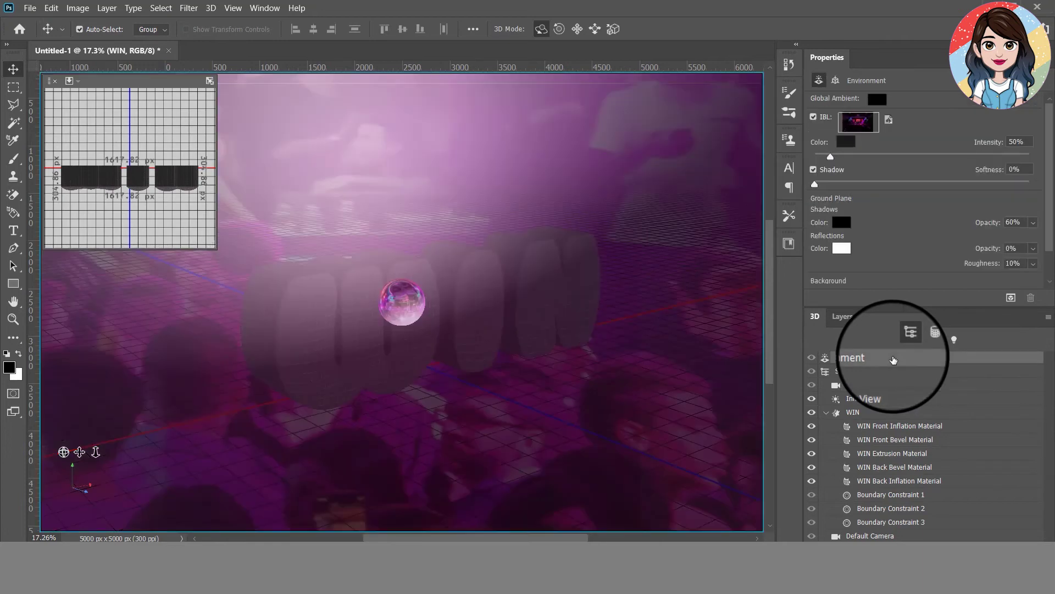
{"action": "left_click", "coordinate": [1011, 299]}
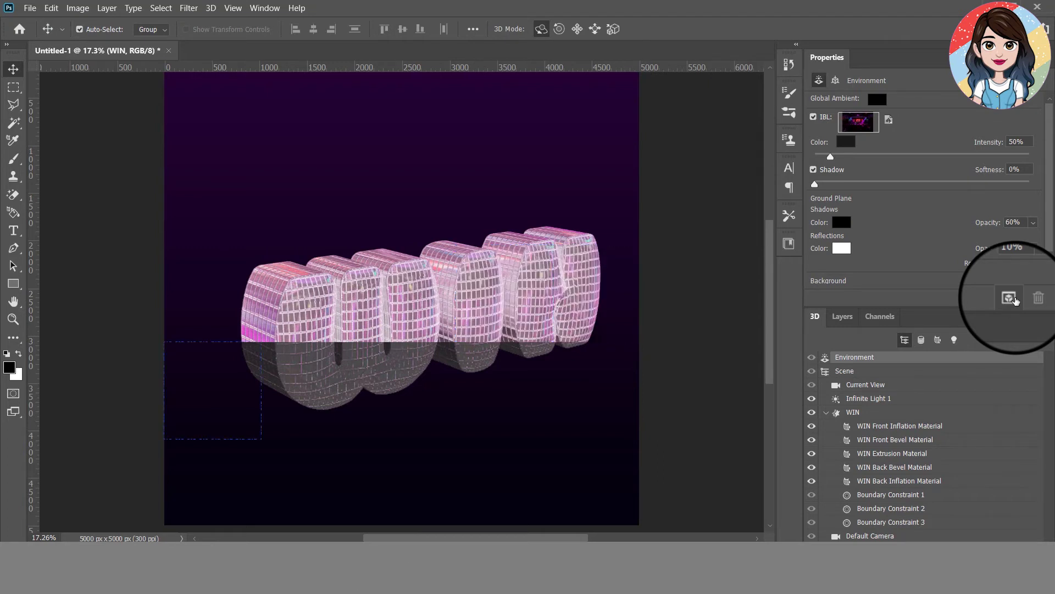
{"action": "left_click", "coordinate": [1015, 300]}
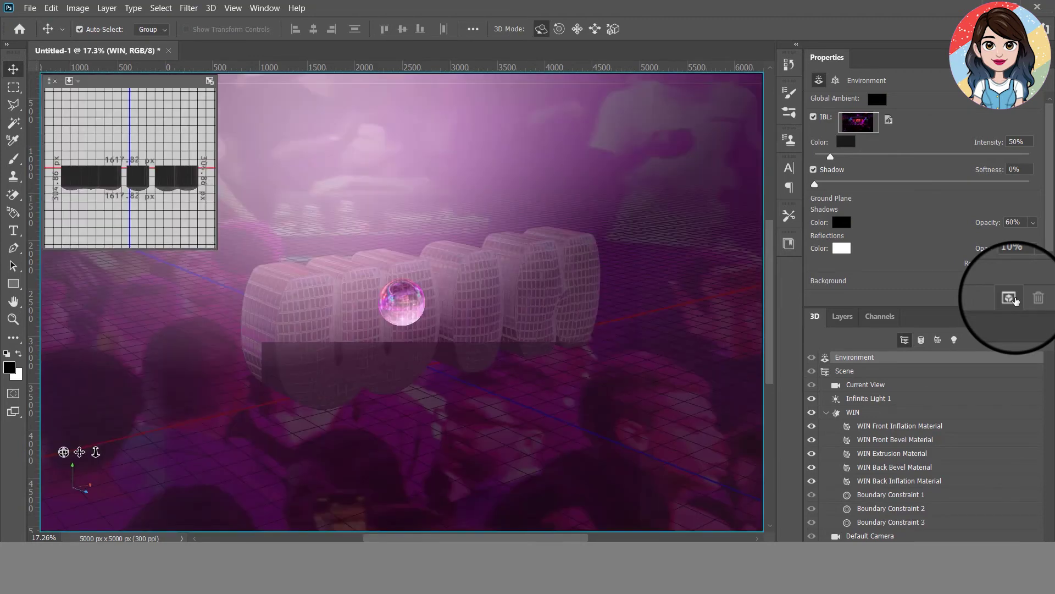
Place the glitter image 10637-NMQKXB as an embedded layer, scaled up to fill the canvas
{"action": "left_click", "coordinate": [846, 318]}
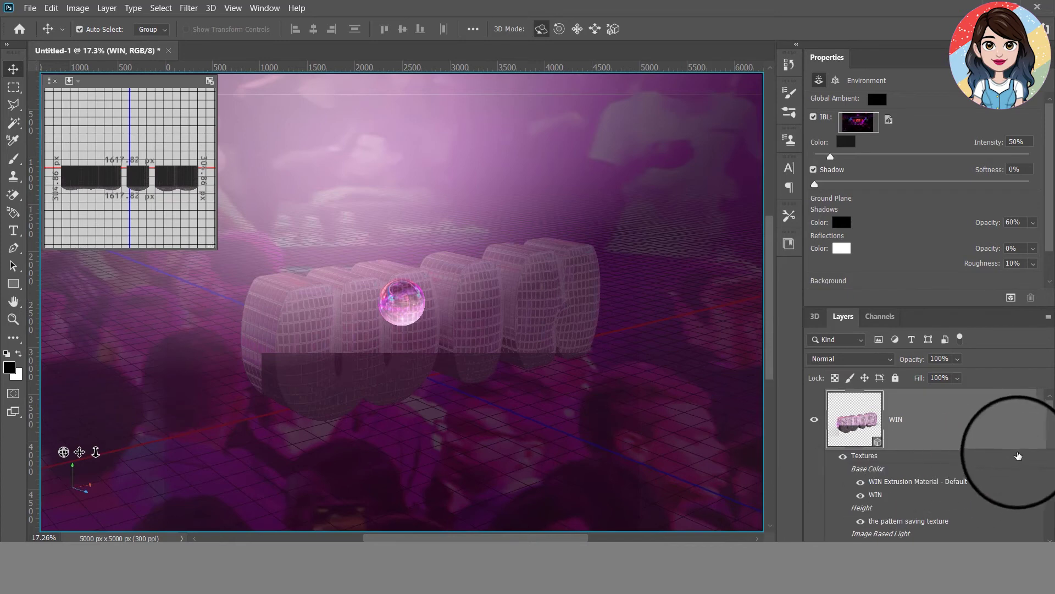
{"action": "mouse_move", "coordinate": [1051, 435]}
{"action": "left_mouse_down"}
{"action": "mouse_move", "coordinate": [1052, 478]}
{"action": "mouse_move", "coordinate": [1053, 423]}
{"action": "left_mouse_up"}
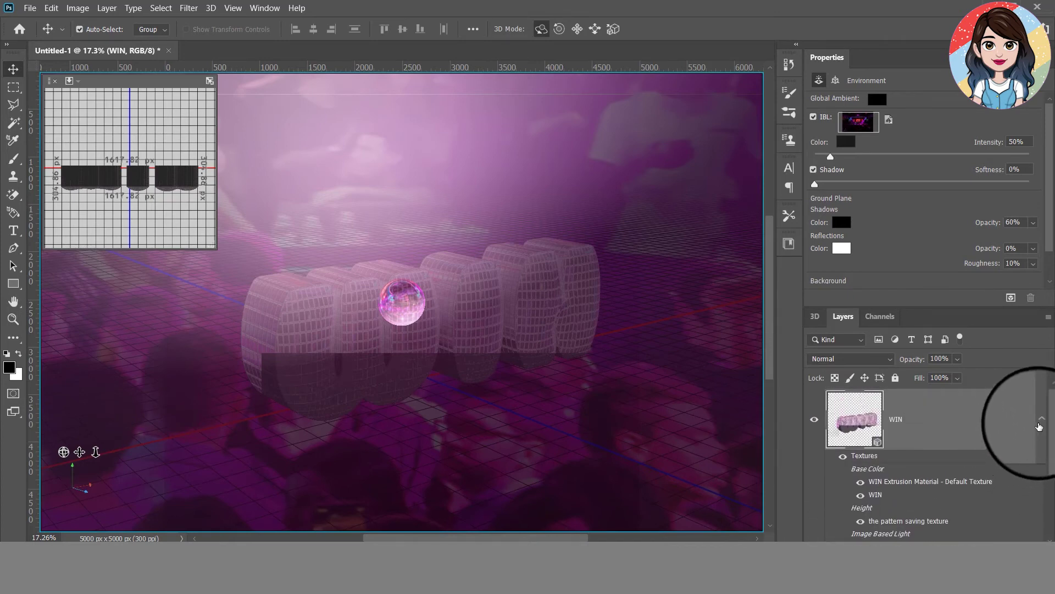
{"action": "left_click", "coordinate": [1034, 419]}
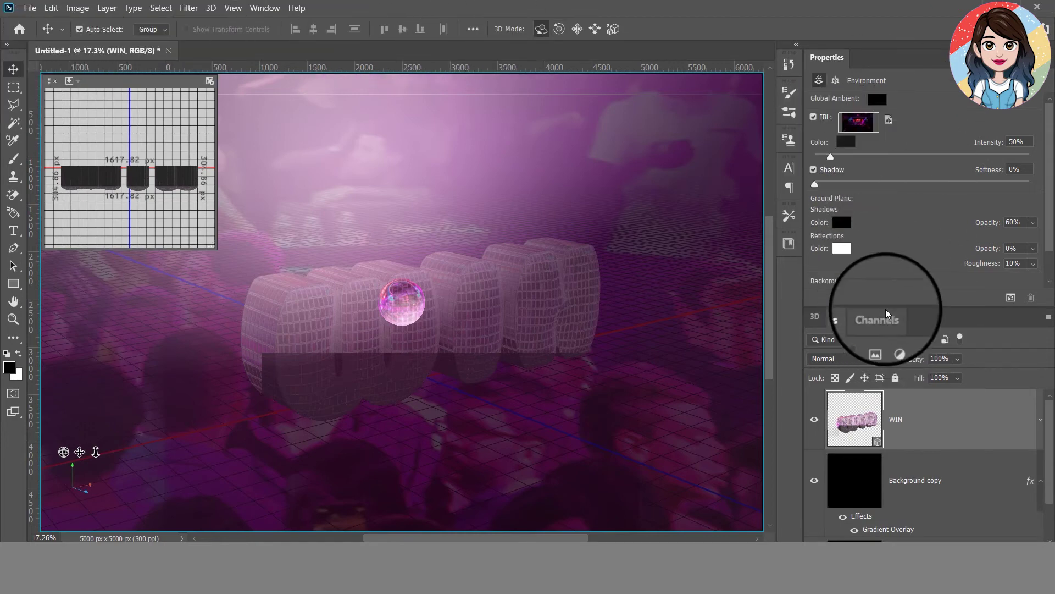
{"action": "left_click_drag", "start_coordinate": [879, 305], "coordinate": [871, 213]}
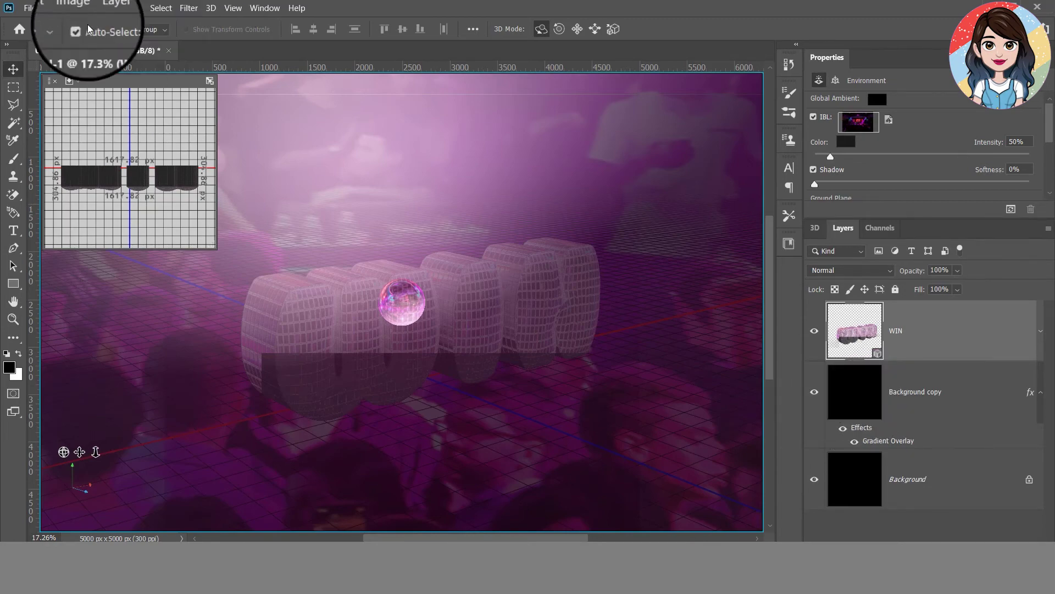
{"action": "left_click", "coordinate": [30, 8]}
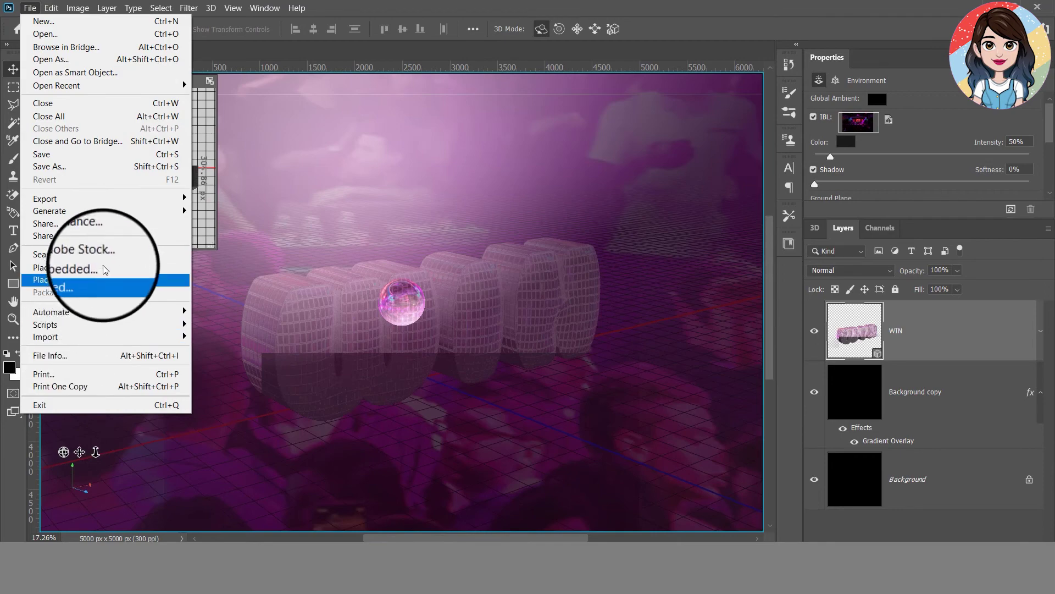
{"action": "left_click", "coordinate": [66, 267]}
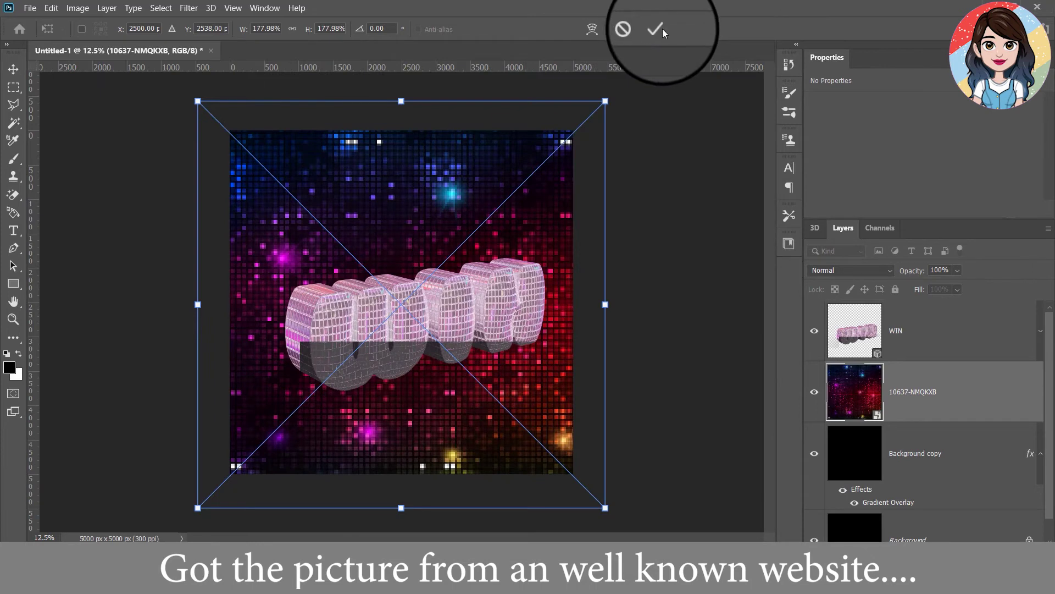
{"action": "left_click", "coordinate": [658, 28]}
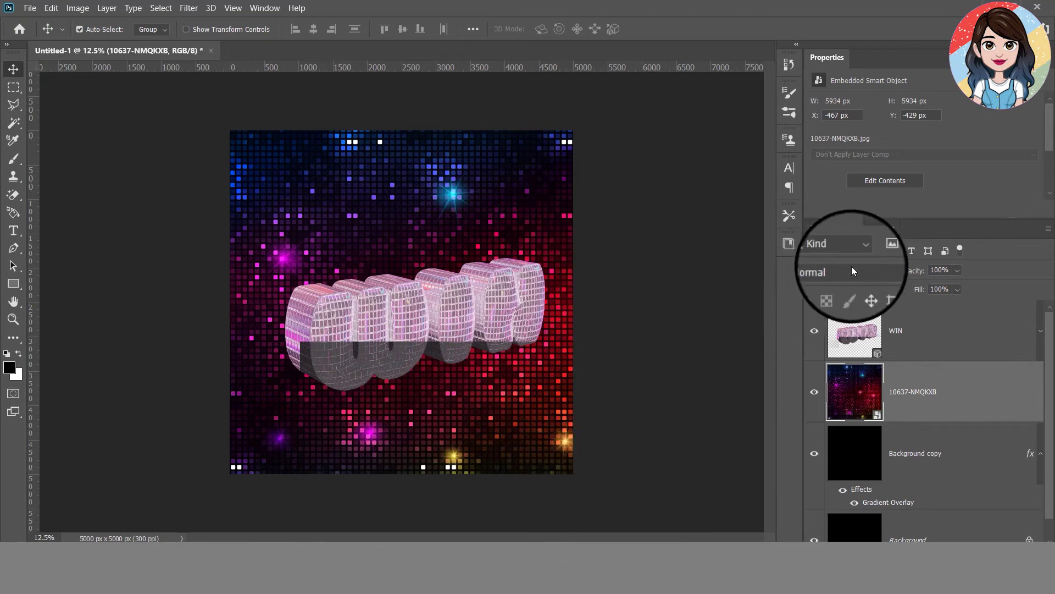
Set the glitter layer's blend mode to Linear Dodge (Add) with 50% opacity
{"action": "left_click", "coordinate": [888, 273]}
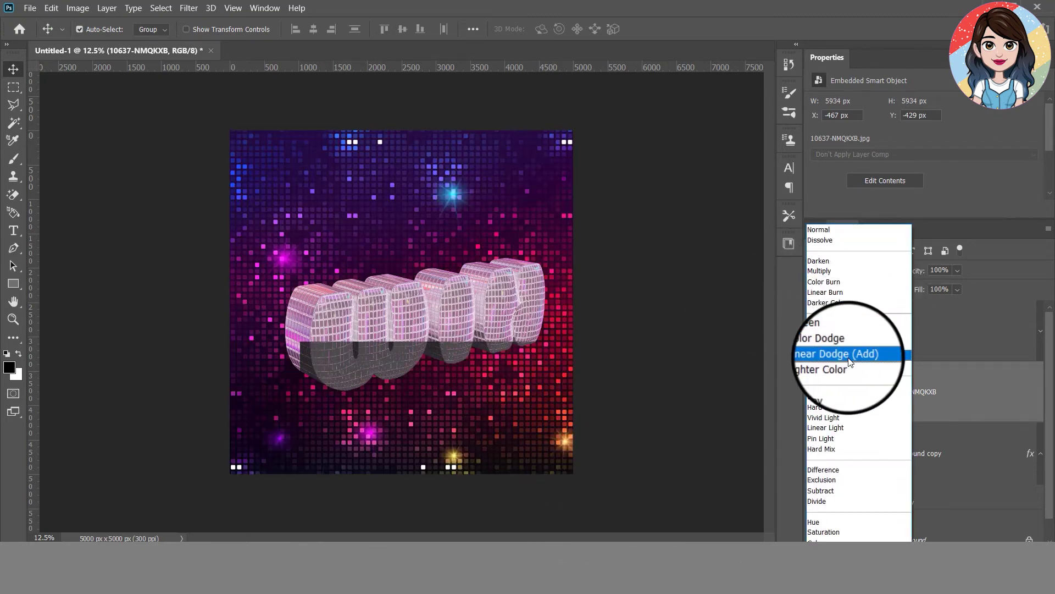
{"action": "left_click", "coordinate": [850, 356]}
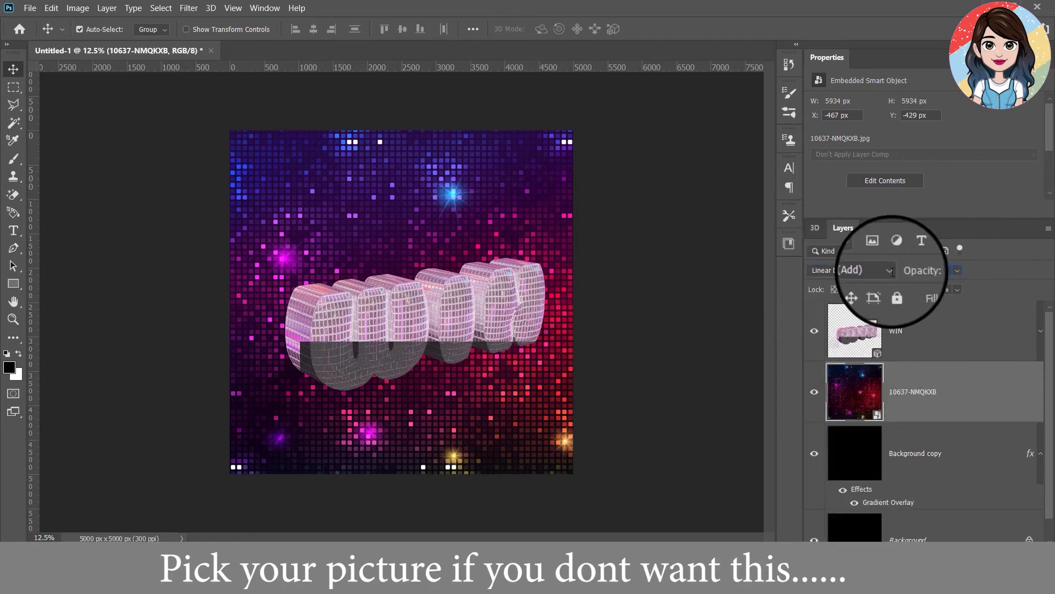
{"action": "key", "text": "5"}
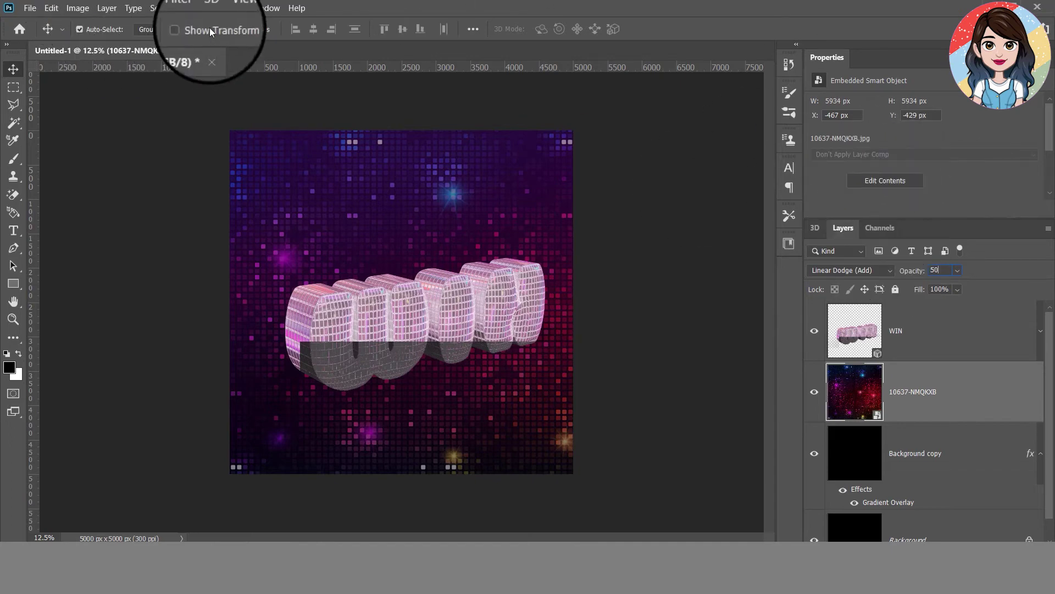
{"action": "left_click", "coordinate": [187, 8]}
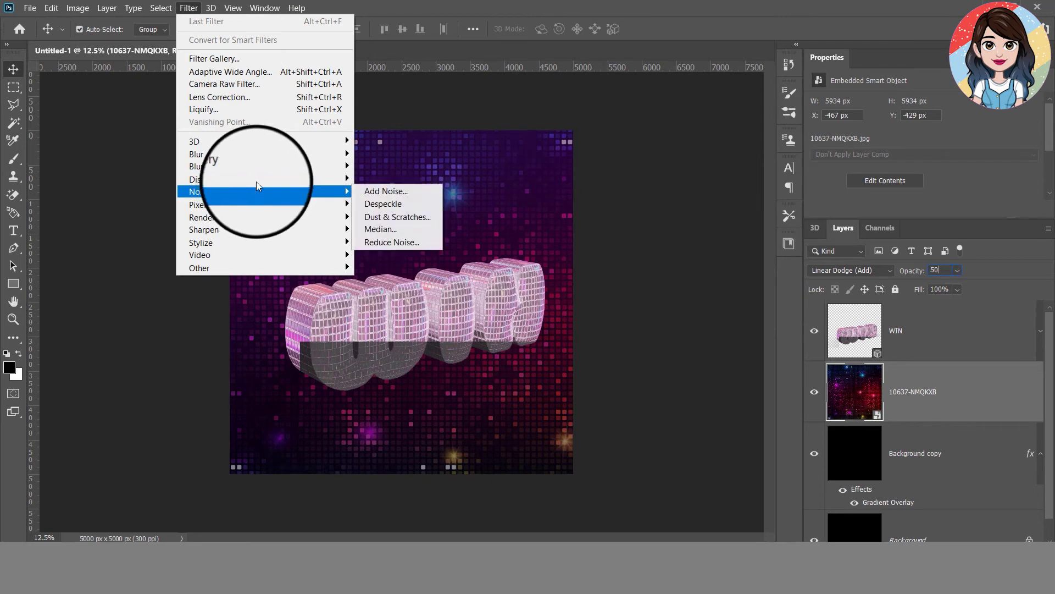
{"action": "mouse_move", "coordinate": [196, 154]}
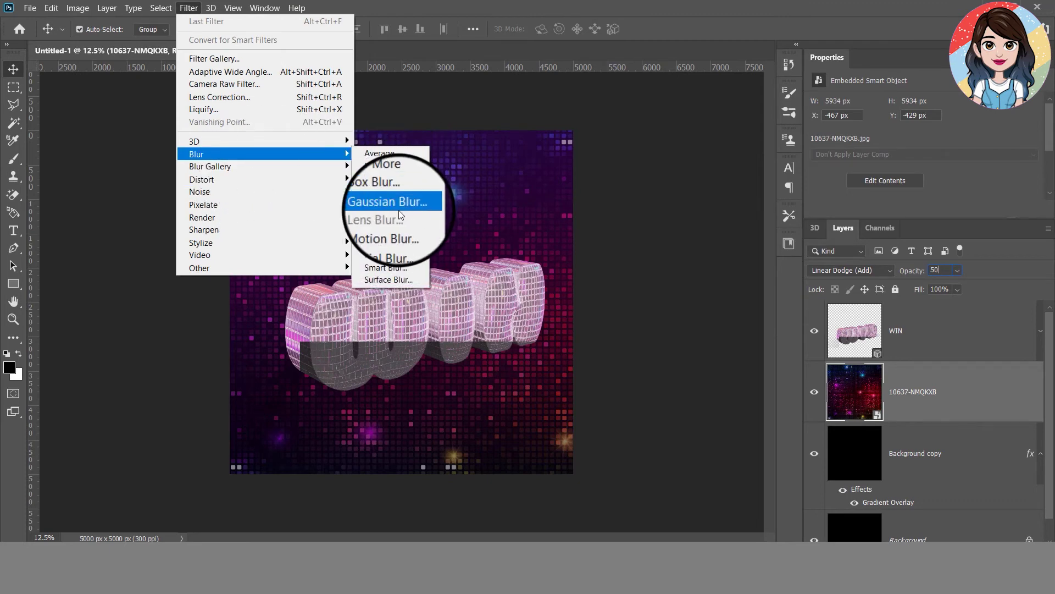
Apply a Gaussian Blur with a 2.7-pixel radius to the glitter layer
{"action": "left_click", "coordinate": [398, 210]}
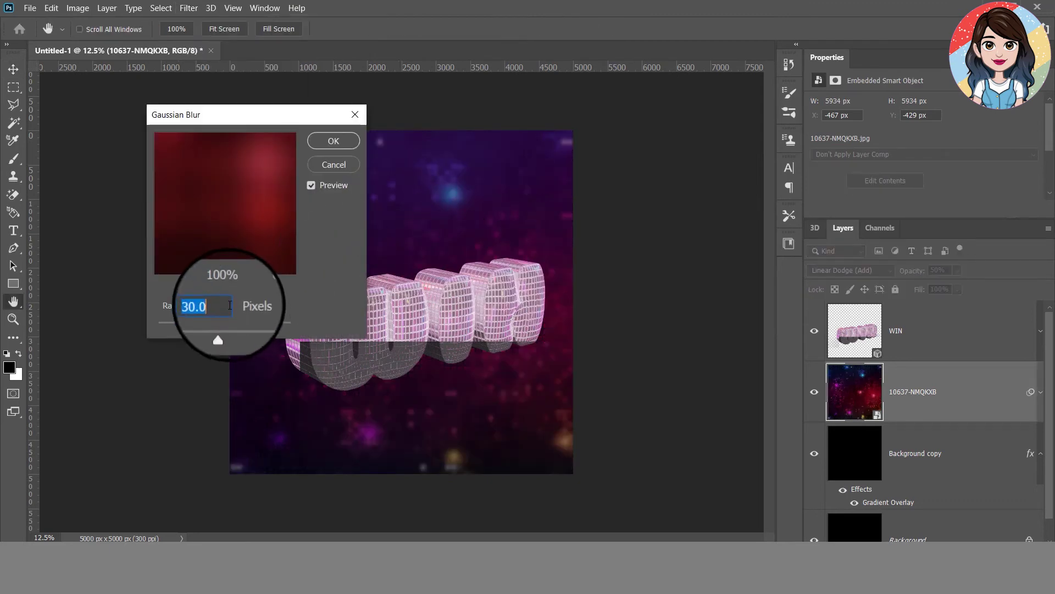
{"action": "type", "text": "2.7"}
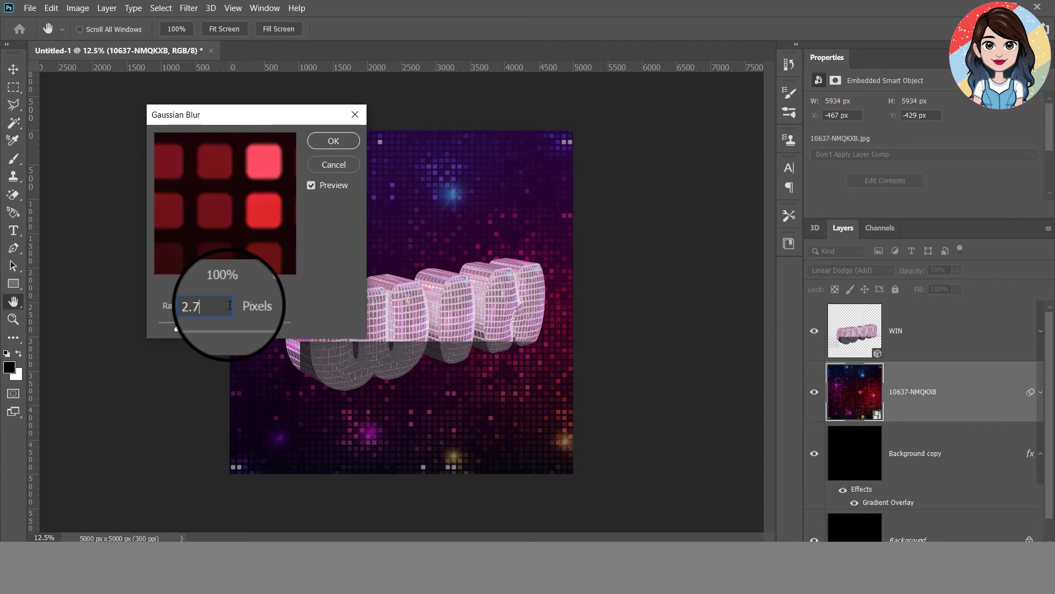
{"action": "left_click", "coordinate": [324, 143]}
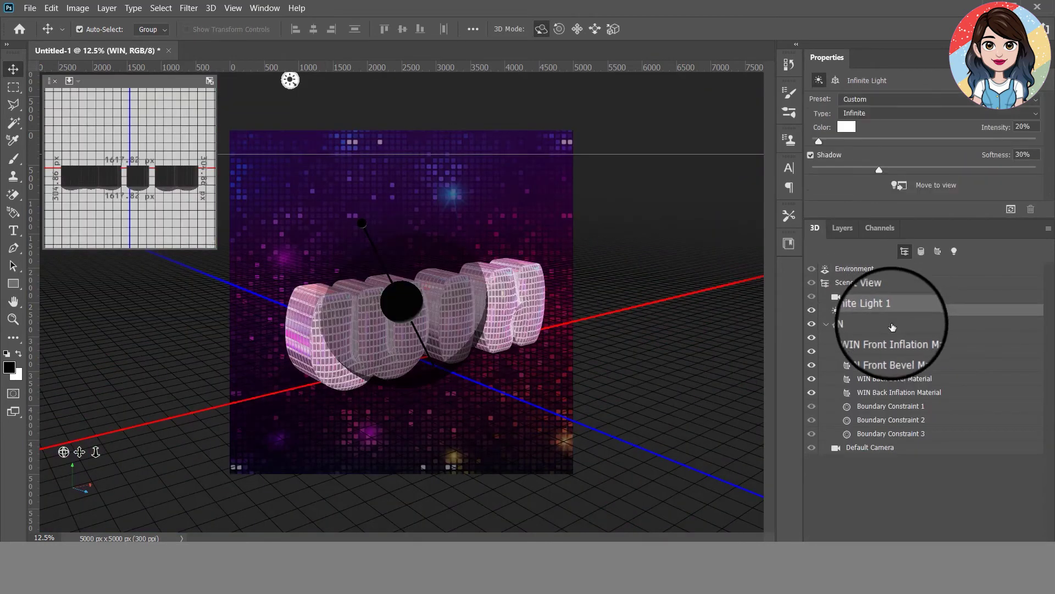
Select the WIN mesh, hide guides, and orbit and pan the camera to enlarge and re-angle the text
{"action": "left_click", "coordinate": [892, 324]}
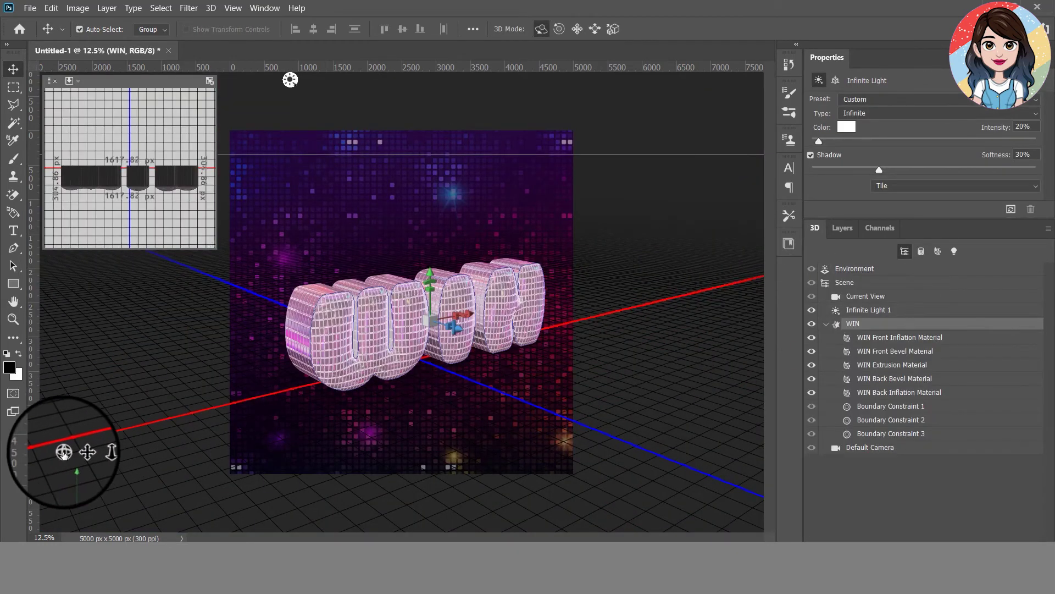
{"action": "left_click_drag", "start_coordinate": [59, 451], "coordinate": [59, 453]}
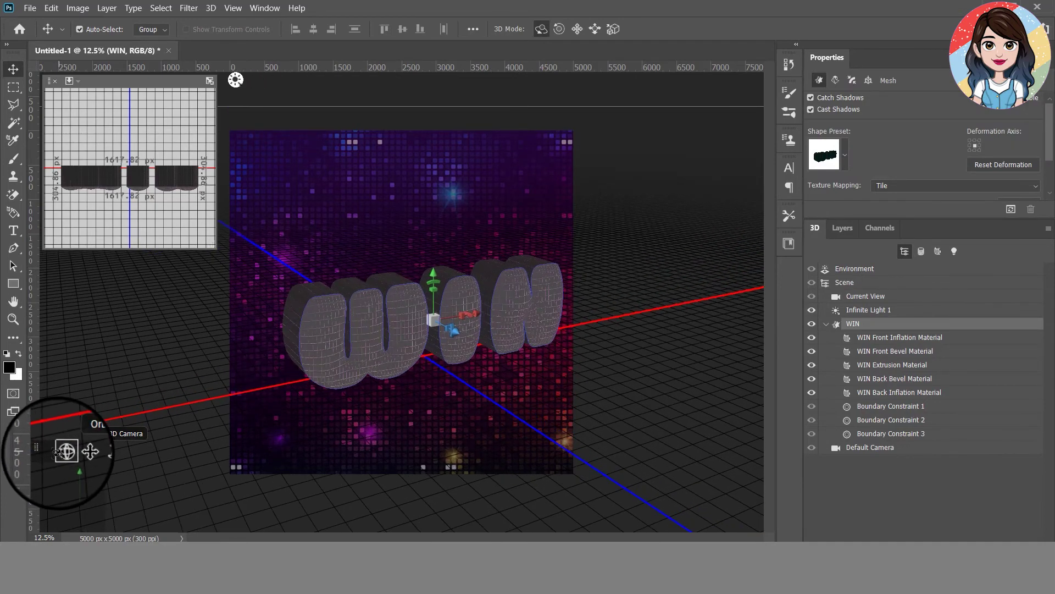
{"action": "key", "text": "ctrl+h"}
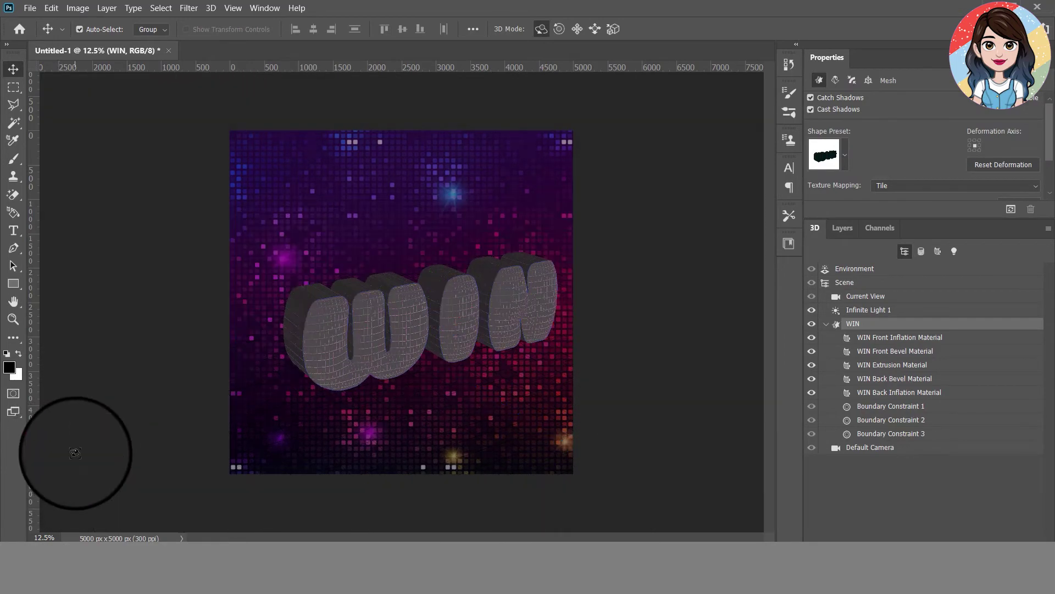
{"action": "mouse_move", "coordinate": [189, 418]}
{"action": "left_mouse_down"}
{"action": "mouse_move", "coordinate": [99, 451]}
{"action": "mouse_move", "coordinate": [88, 484]}
{"action": "mouse_move", "coordinate": [71, 455]}
{"action": "left_mouse_up"}
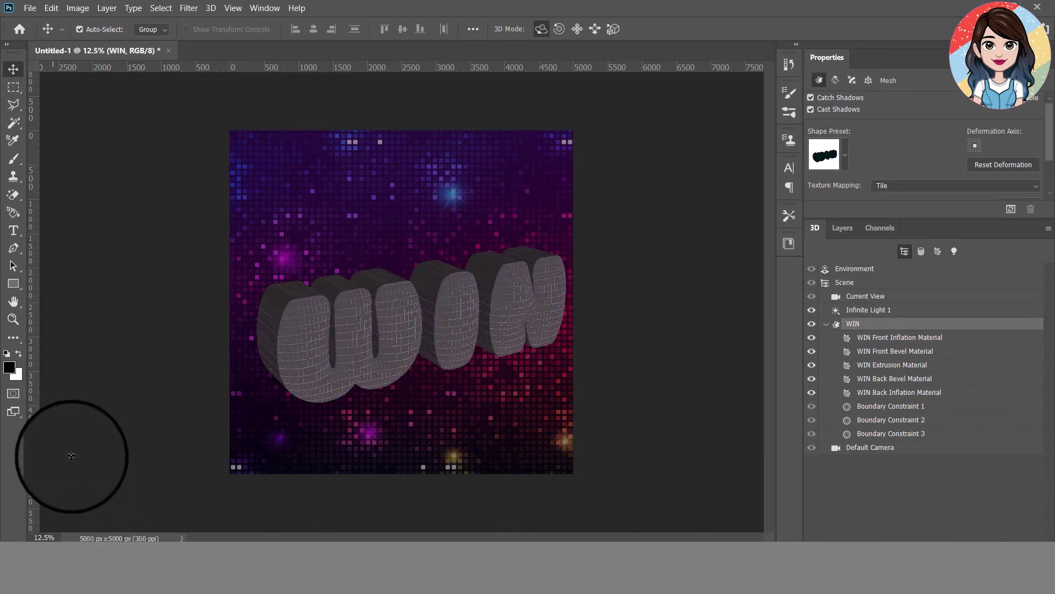
{"action": "left_click_drag", "start_coordinate": [62, 452], "coordinate": [77, 452]}
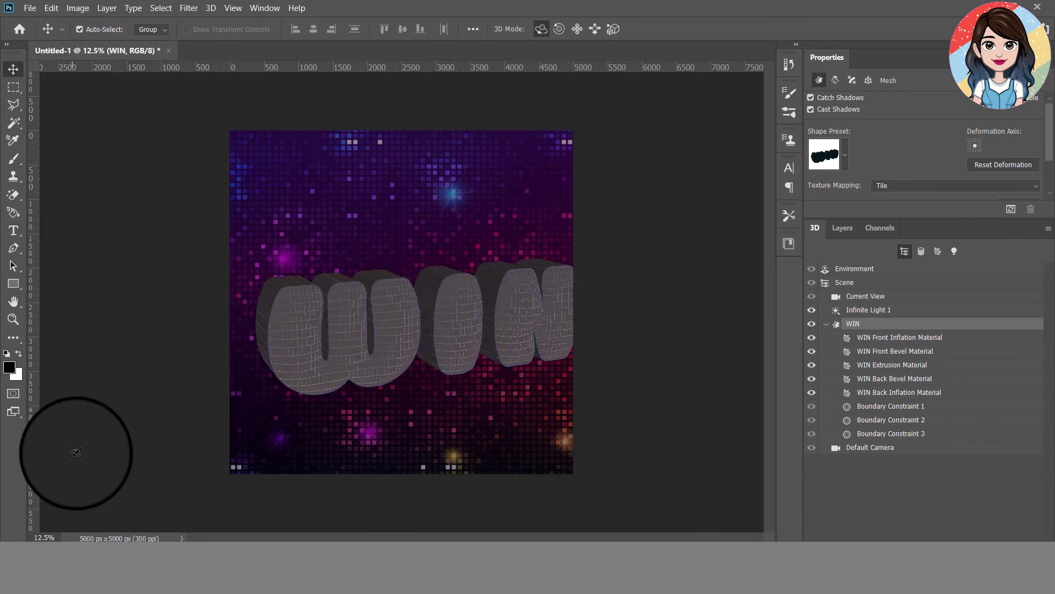
{"action": "left_click_drag", "start_coordinate": [77, 452], "coordinate": [73, 461]}
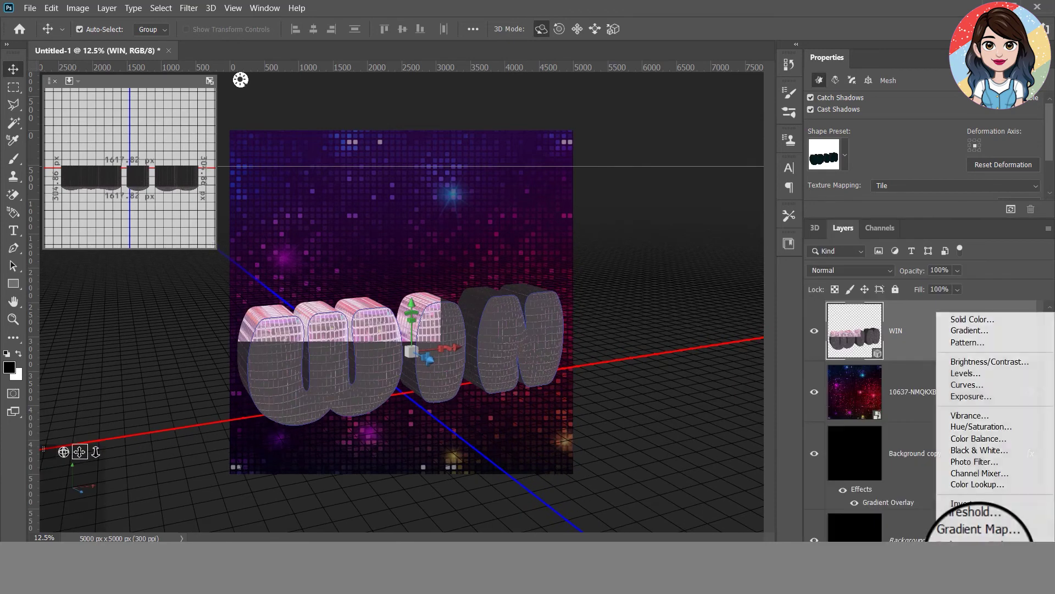
Add a Levels adjustment layer with its black input level raised to 45
{"action": "left_click", "coordinate": [1001, 374]}
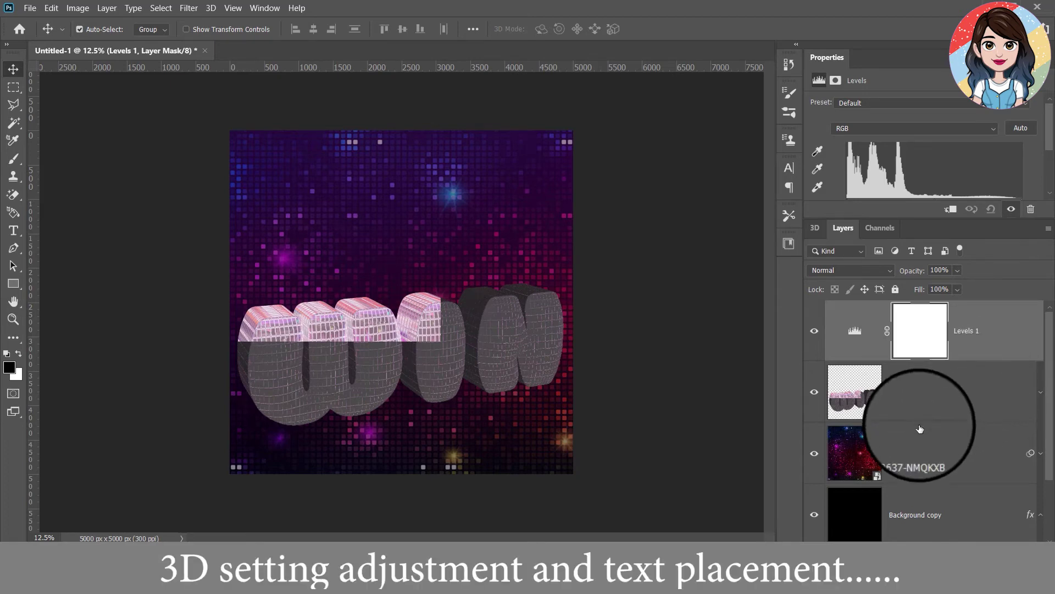
{"action": "left_click", "coordinate": [856, 332]}
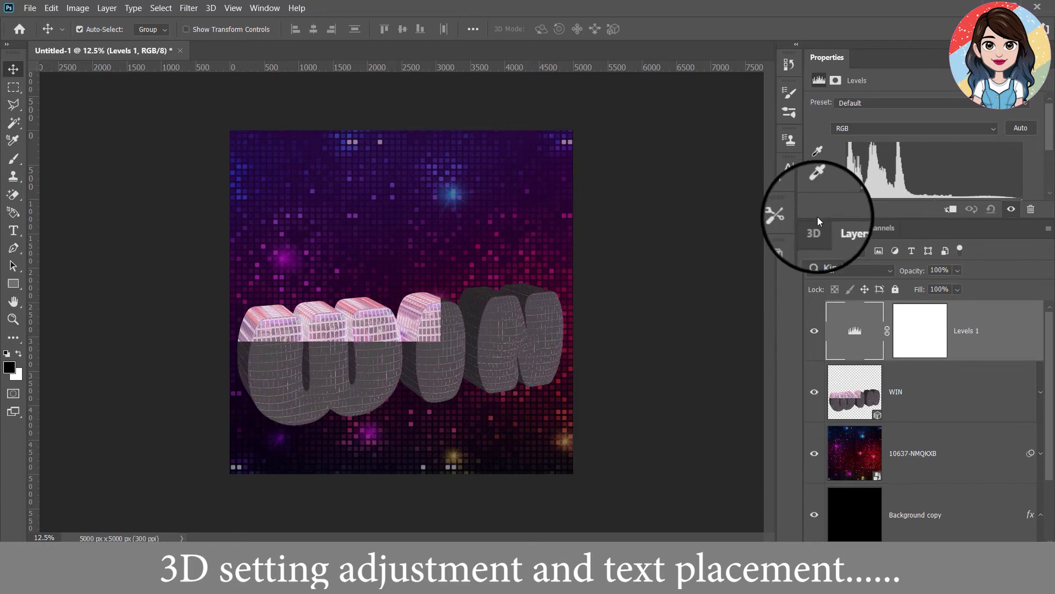
{"action": "left_click_drag", "start_coordinate": [817, 219], "coordinate": [819, 305]}
{"action": "left_click", "coordinate": [843, 221]}
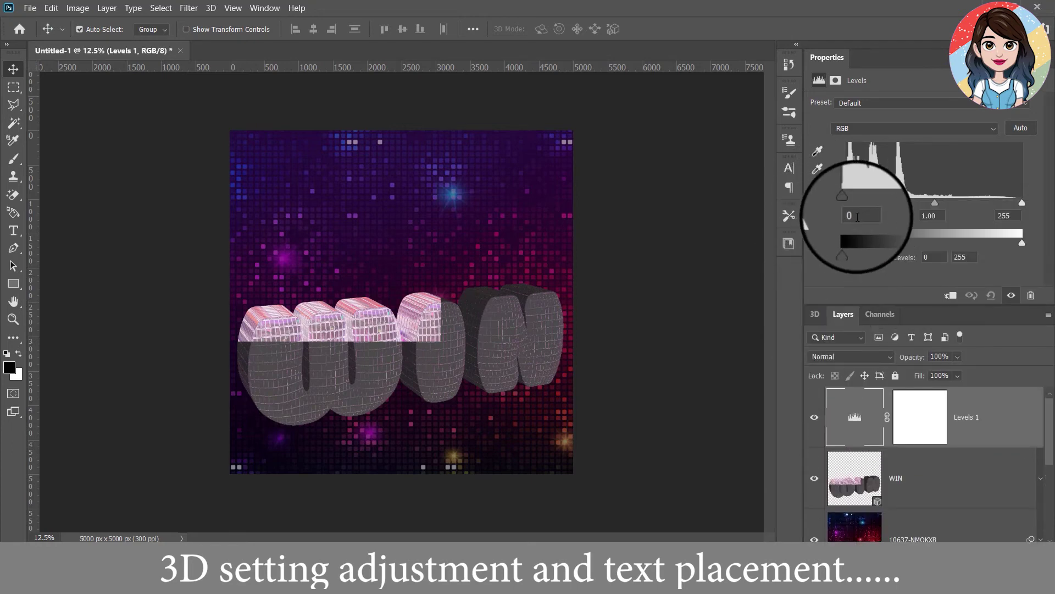
{"action": "type", "text": "45"}
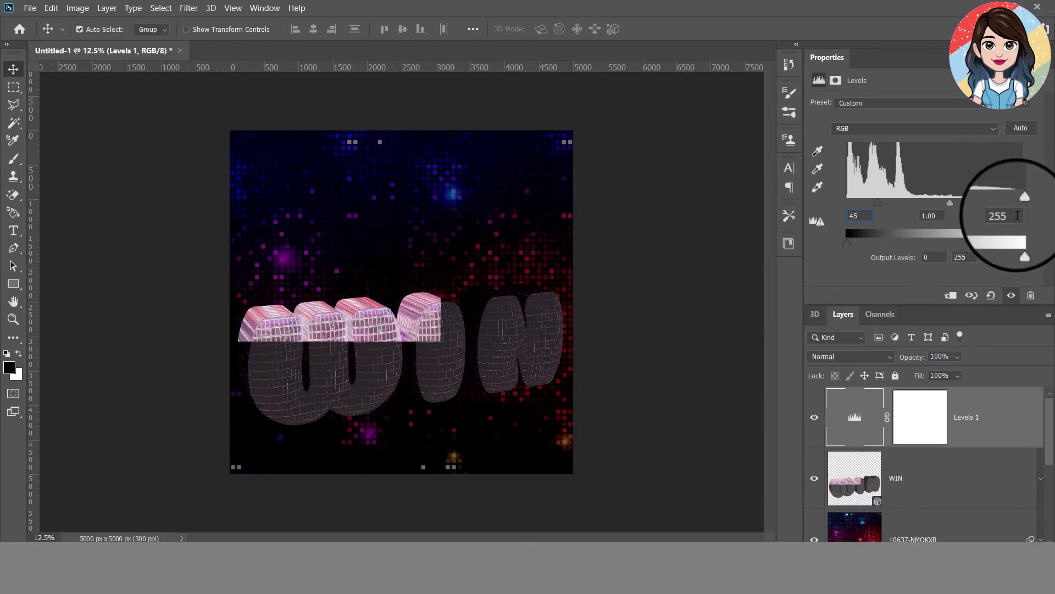
{"action": "left_click", "coordinate": [15, 164]}
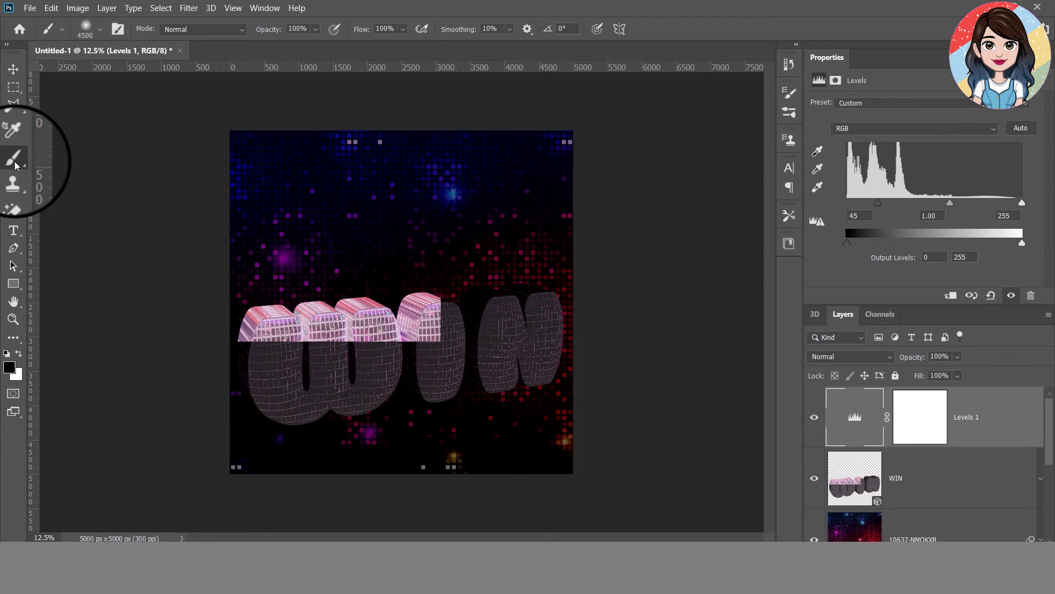
Choose the Stars and Flares S&F-6 brush preset and size it to 100 px
{"action": "left_click", "coordinate": [99, 29]}
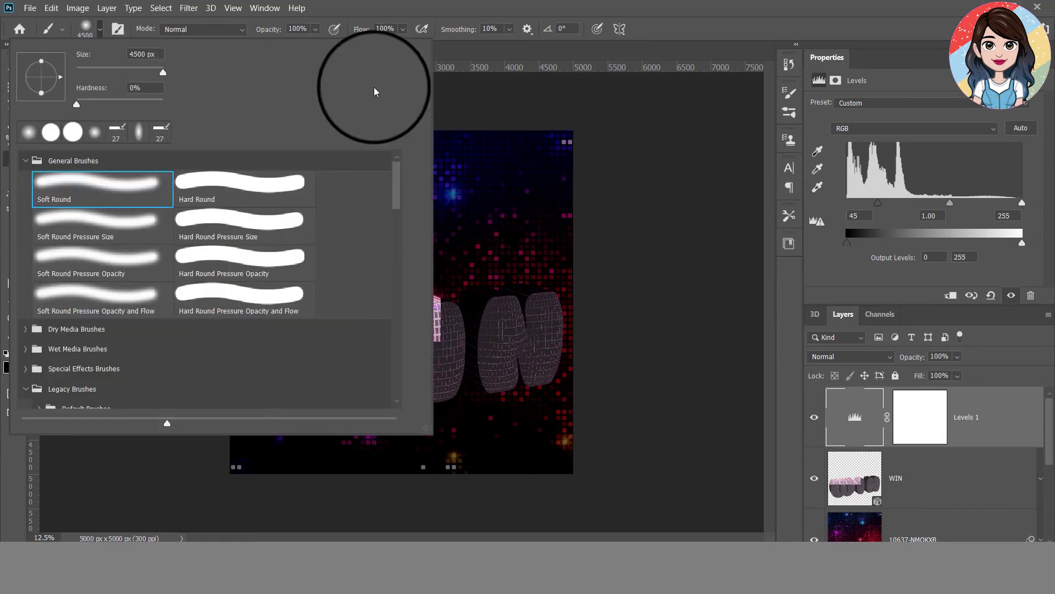
{"action": "scroll", "coordinate": [118, 380], "scroll_direction": "down", "scroll_amount": 10}
{"action": "scroll", "coordinate": [107, 353], "scroll_direction": "down", "scroll_amount": 3}
{"action": "scroll", "coordinate": [43, 307], "scroll_direction": "down", "scroll_amount": 3}
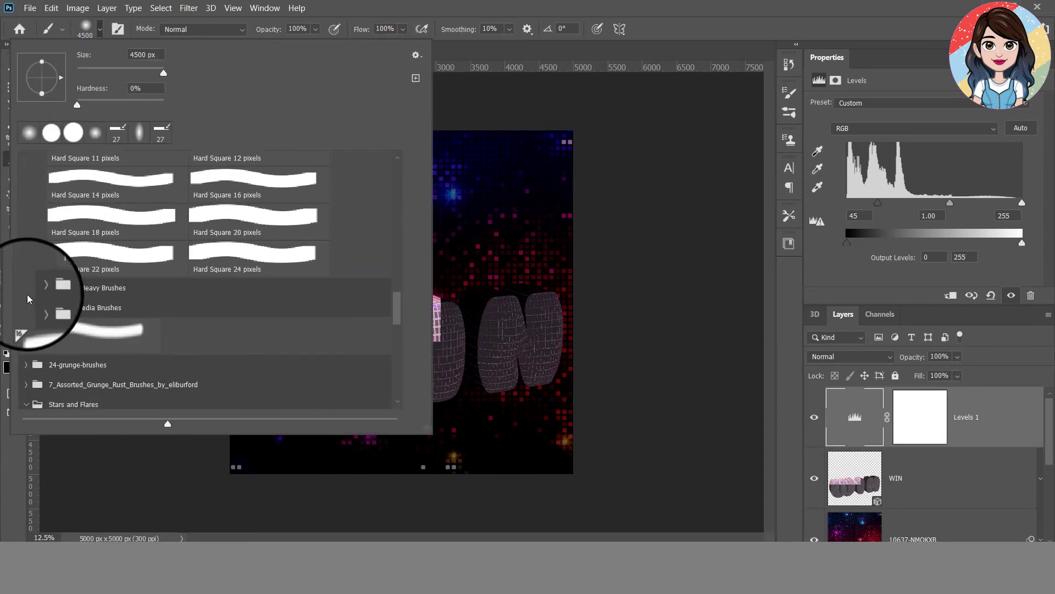
{"action": "scroll", "coordinate": [50, 335], "scroll_direction": "down", "scroll_amount": 3}
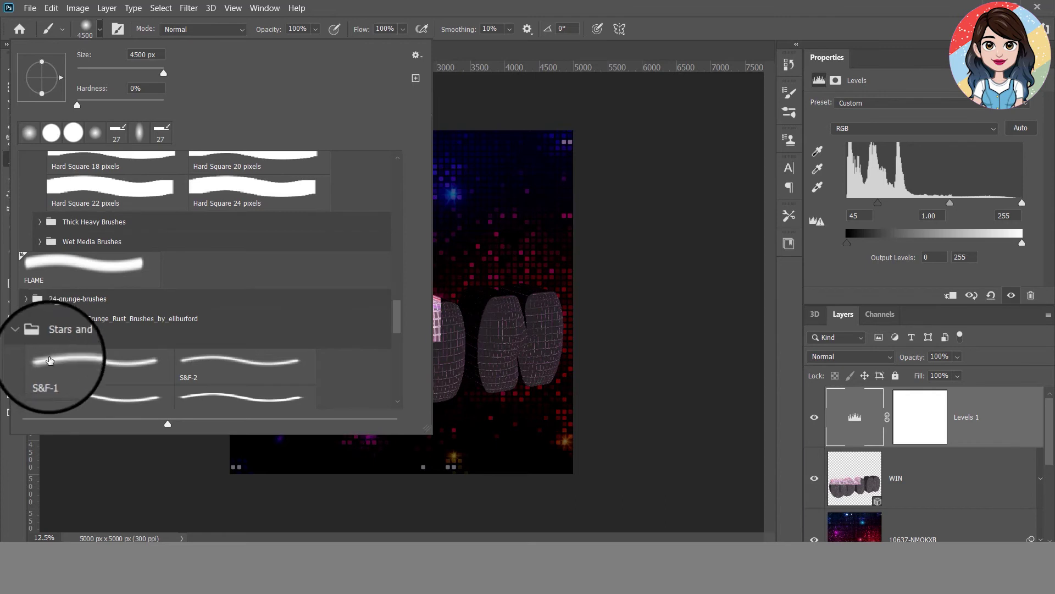
{"action": "scroll", "coordinate": [47, 360], "scroll_direction": "down", "scroll_amount": 3}
{"action": "scroll", "coordinate": [51, 359], "scroll_direction": "down", "scroll_amount": 2}
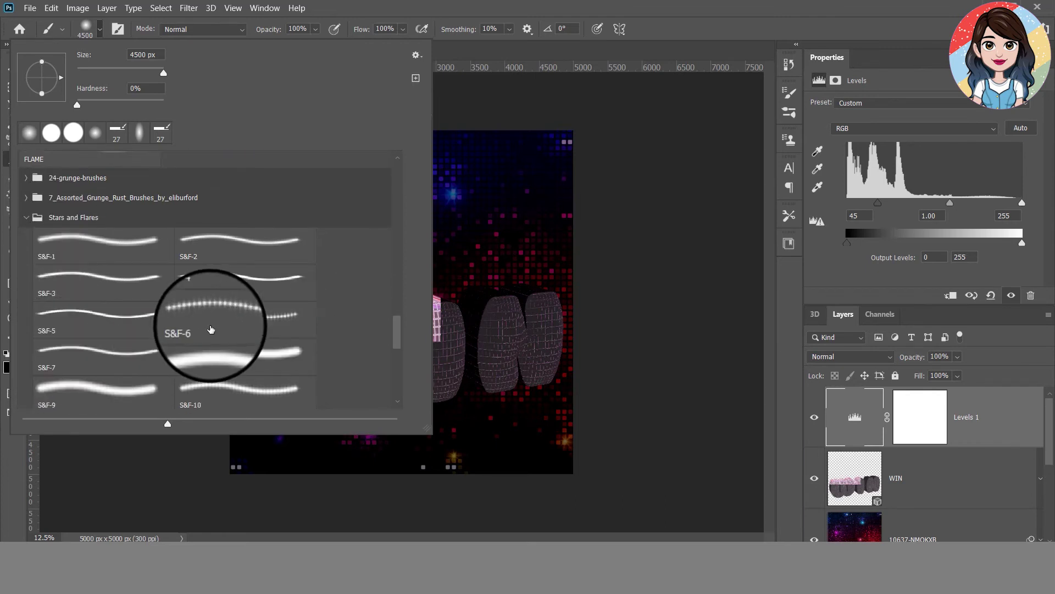
{"action": "left_click", "coordinate": [218, 321]}
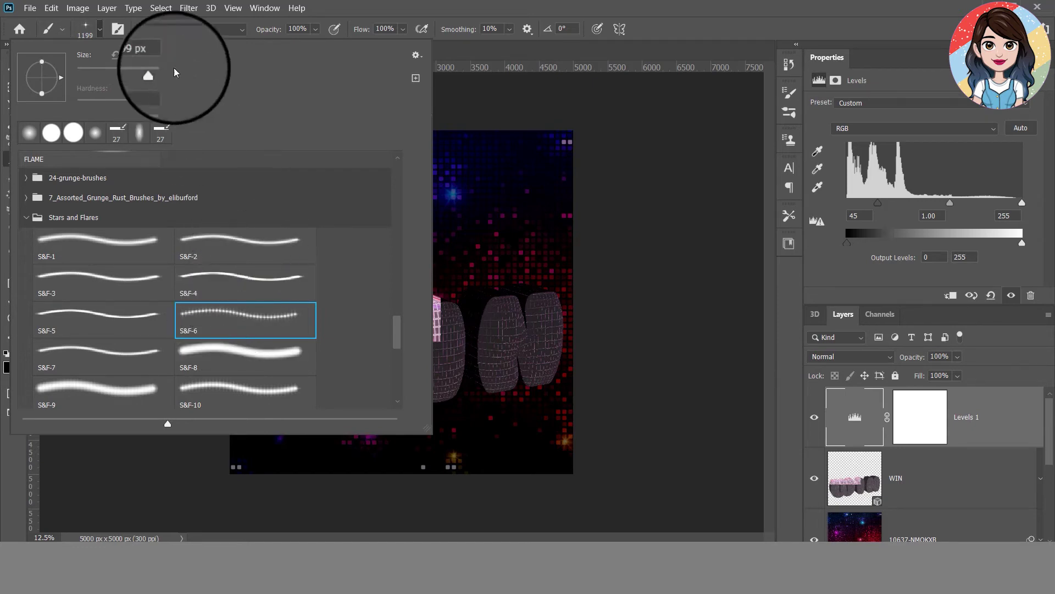
{"action": "left_click_drag", "start_coordinate": [163, 55], "coordinate": [107, 59]}
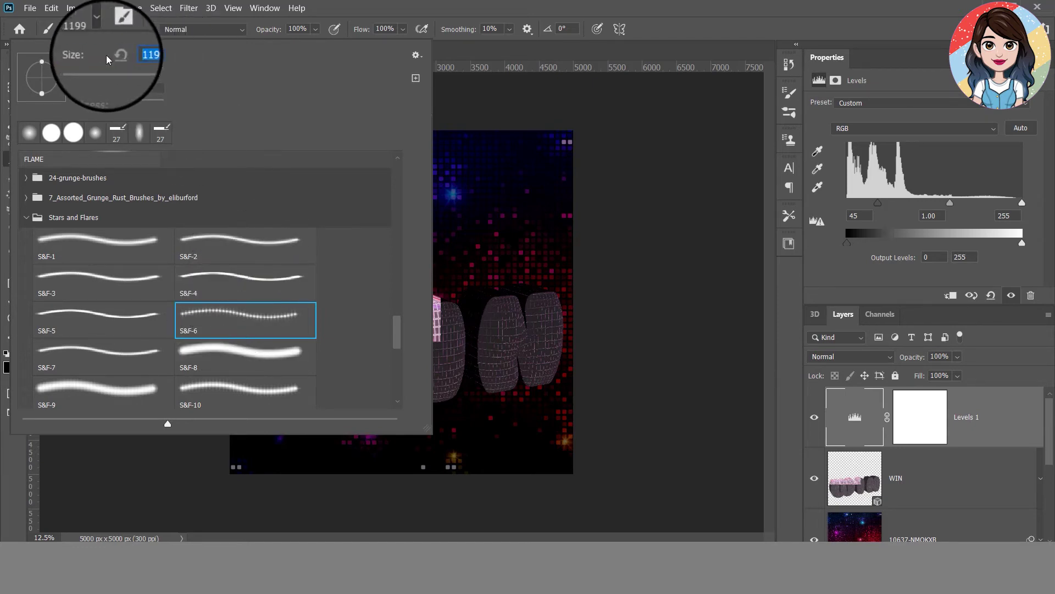
{"action": "type", "text": "100"}
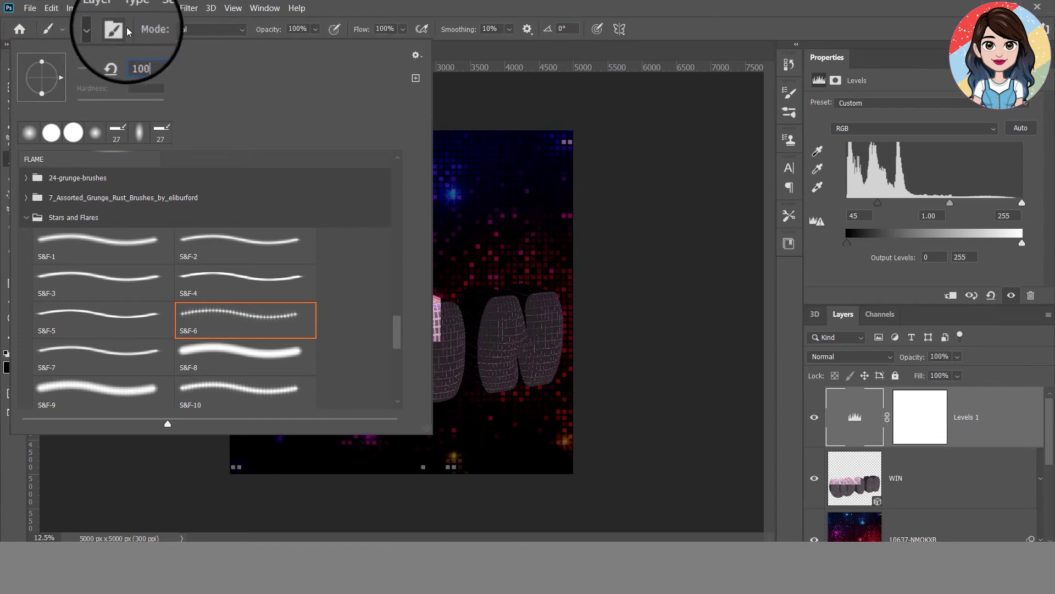
{"action": "left_click", "coordinate": [128, 31]}
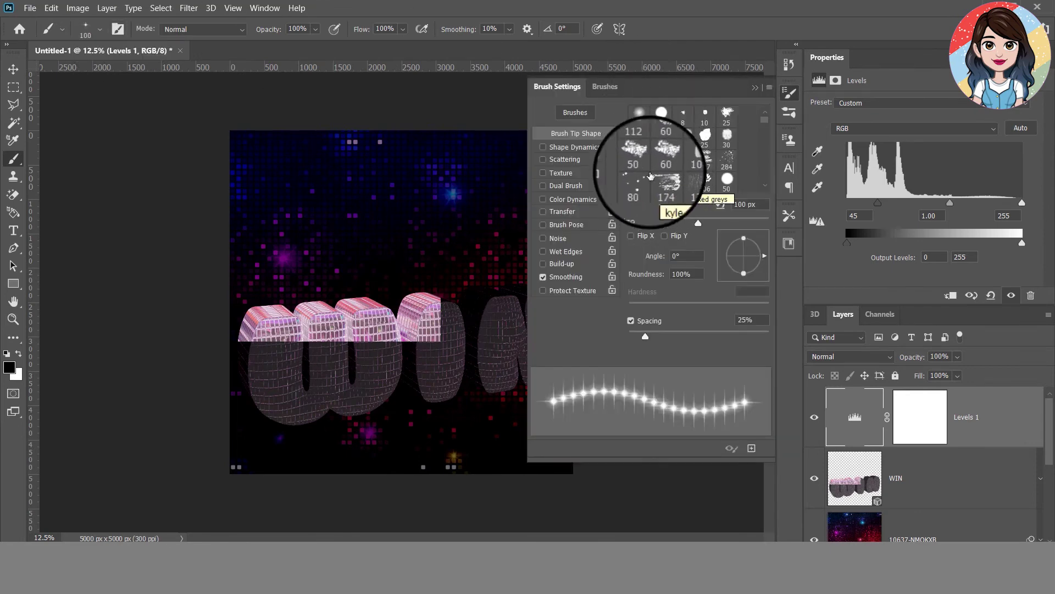
Give the brush Shape Dynamics with 50% size jitter and 100% angle jitter, then add a new empty layer
{"action": "left_click", "coordinate": [572, 147]}
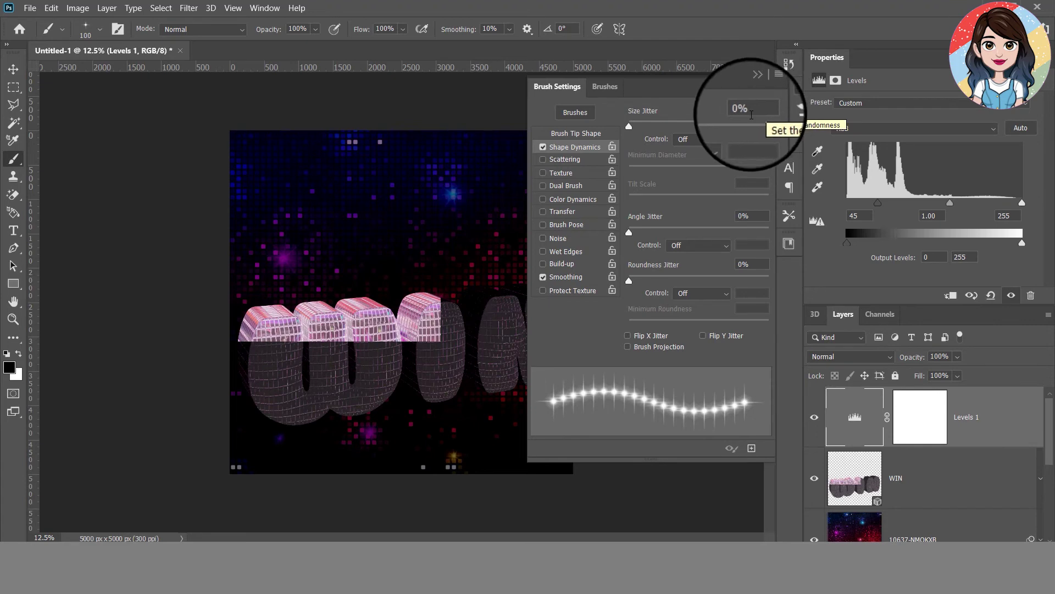
{"action": "left_click", "coordinate": [756, 110]}
{"action": "type", "text": "50"}
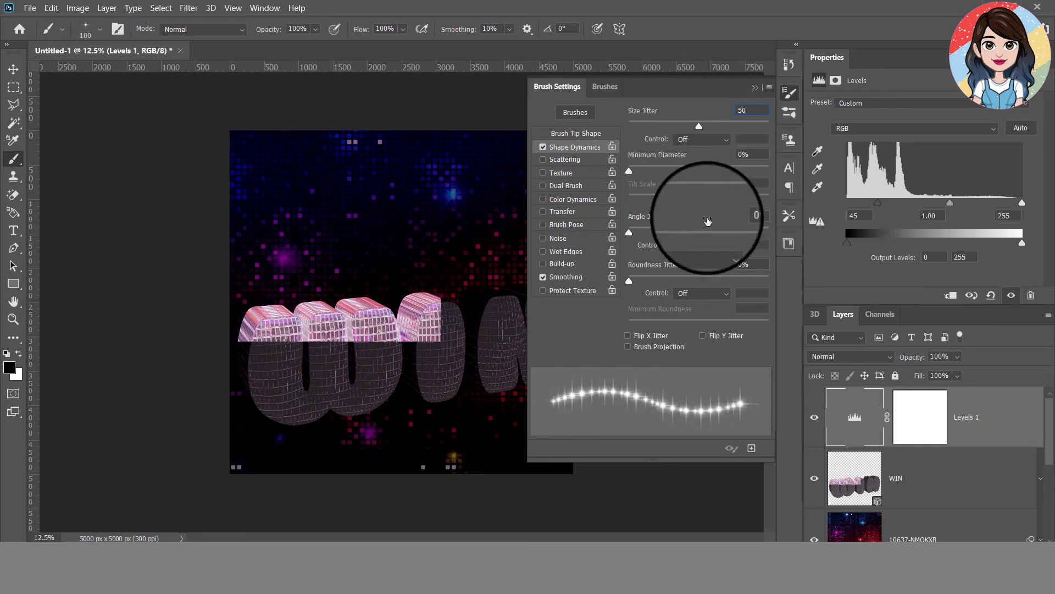
{"action": "left_click", "coordinate": [753, 215]}
{"action": "type", "text": "100"}
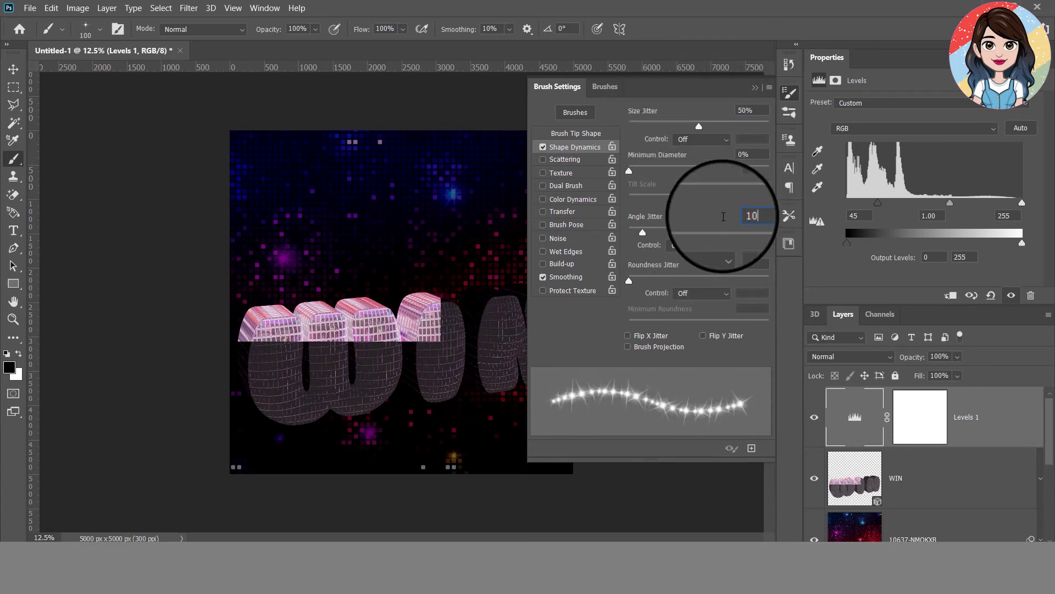
{"action": "key", "text": "Return"}
{"action": "key", "text": "ctrl+shift+alt+n"}
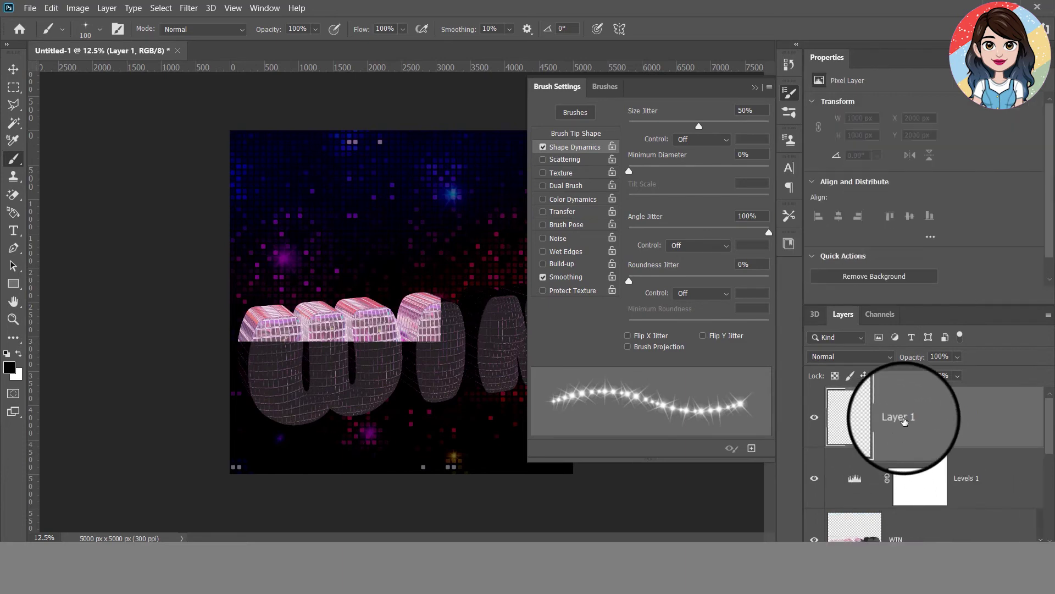
Rename the new layer FLARES OF STARS and set its blend mode to Vivid Light
{"action": "double_click", "coordinate": [904, 417]}
{"action": "type", "text": "FLARES OF STARS"}
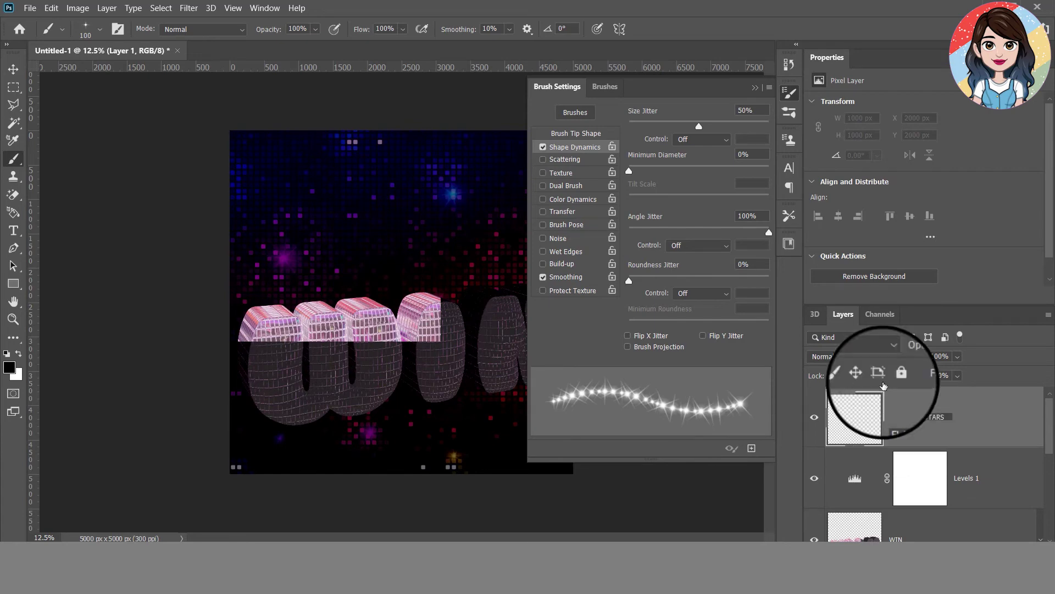
{"action": "left_click", "coordinate": [889, 357]}
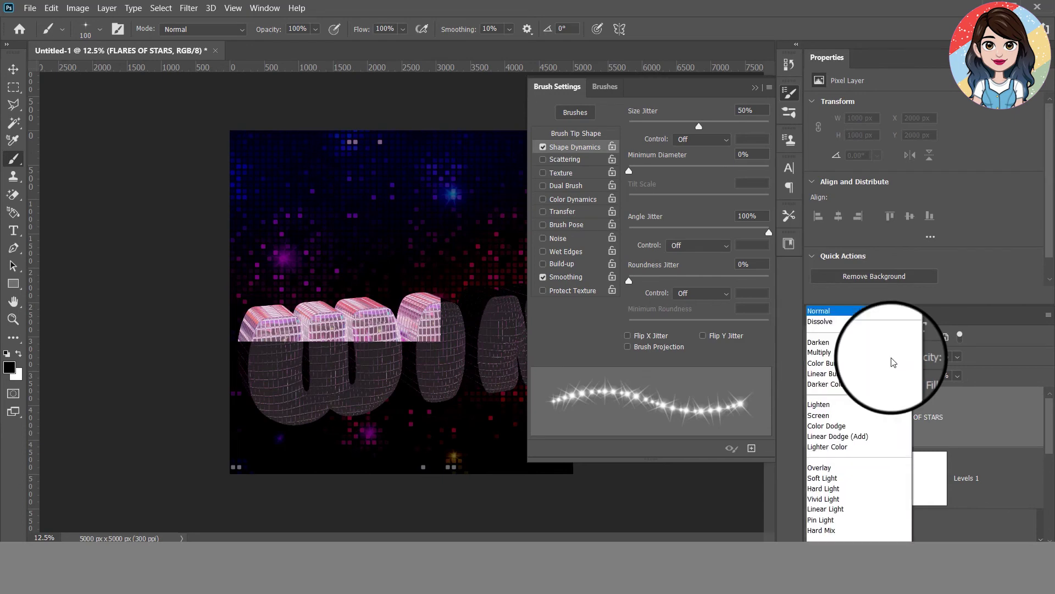
{"action": "left_click", "coordinate": [836, 421]}
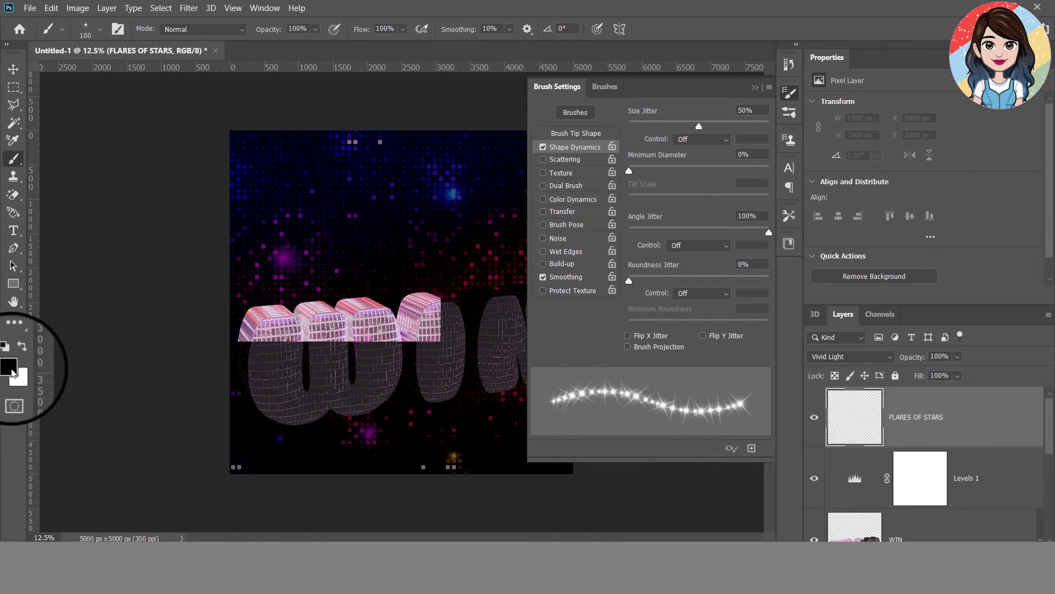
Set the foreground colour to grey AEAEAE
{"action": "left_click", "coordinate": [9, 367]}
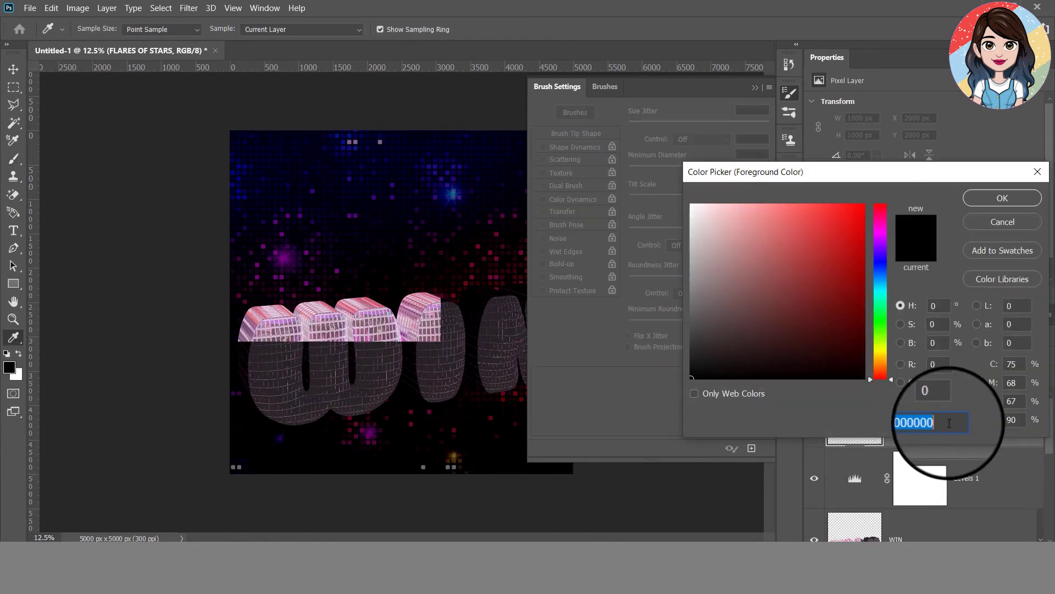
{"action": "type", "text": "AEAEAE"}
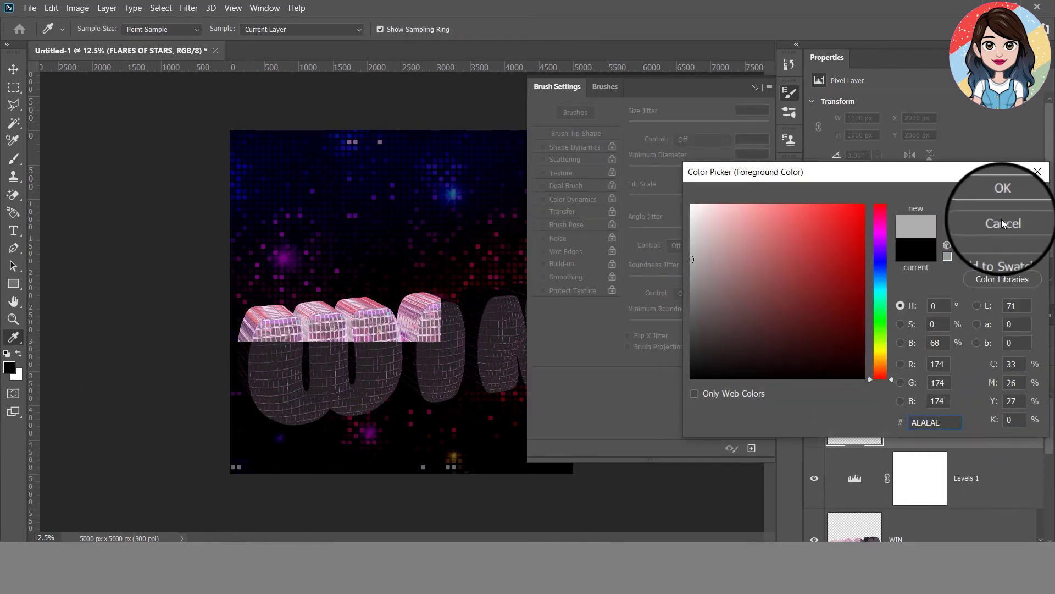
{"action": "left_click", "coordinate": [1000, 199]}
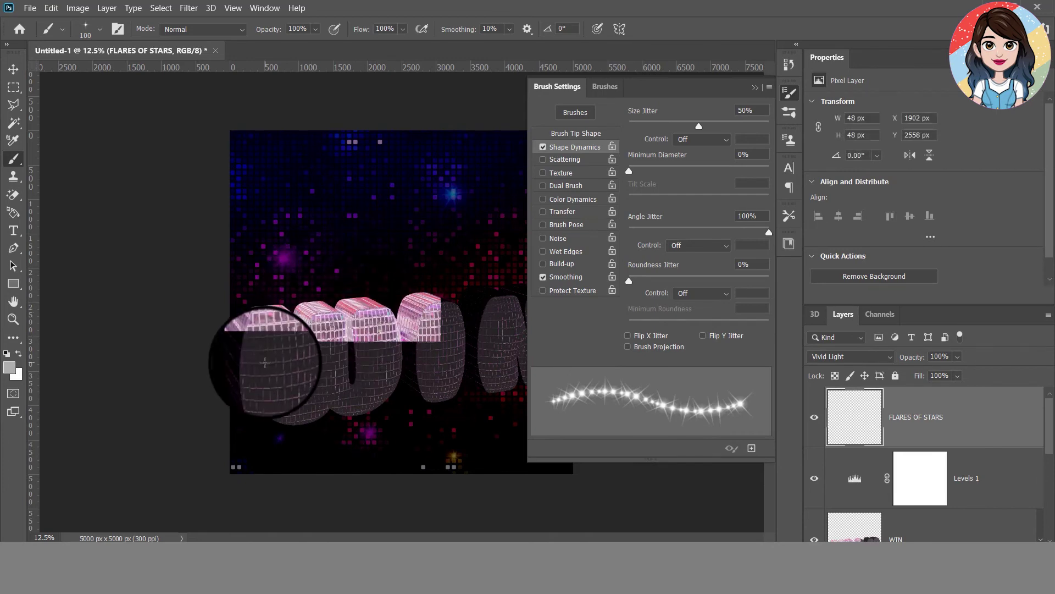
Paint grey S&F-6 flare strokes across the W and the tops of the letters
{"action": "left_click_drag", "start_coordinate": [268, 331], "coordinate": [360, 324]}
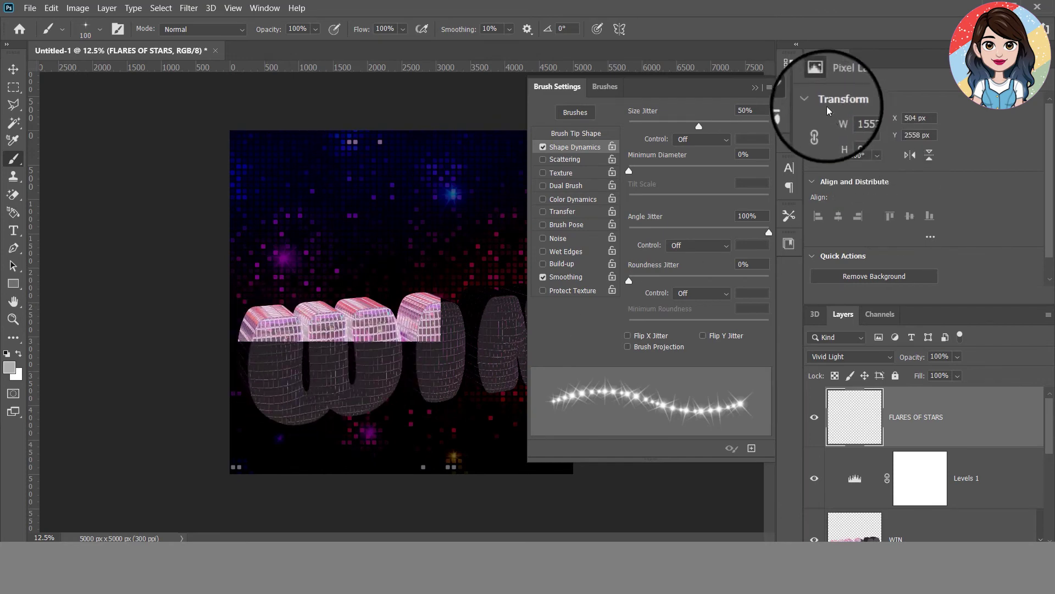
{"action": "left_click", "coordinate": [789, 94]}
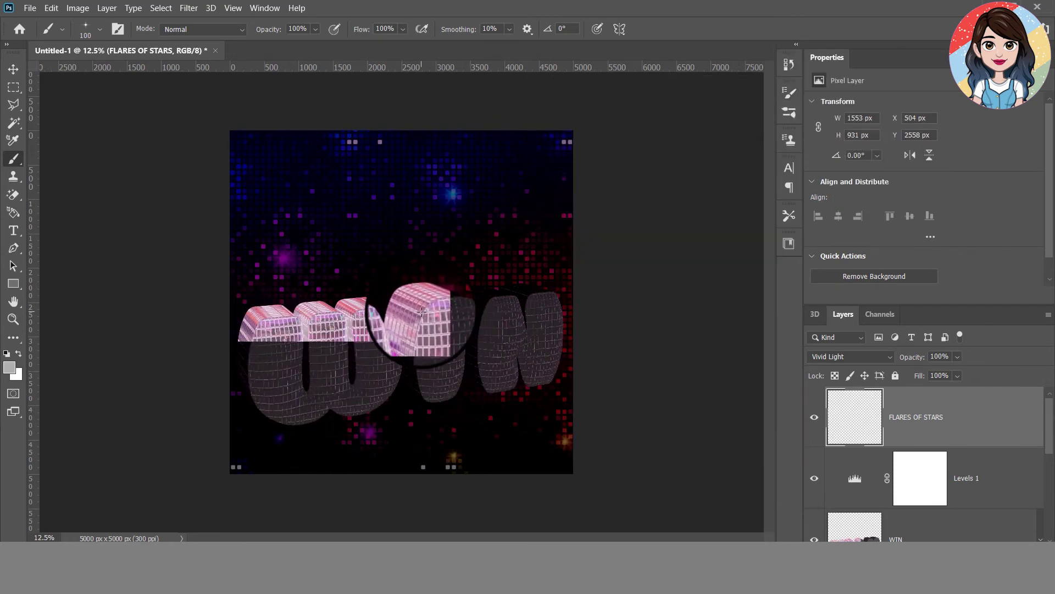
{"action": "mouse_move", "coordinate": [434, 407]}
{"action": "left_mouse_down"}
{"action": "mouse_move", "coordinate": [314, 236]}
{"action": "mouse_move", "coordinate": [365, 321]}
{"action": "left_mouse_up"}
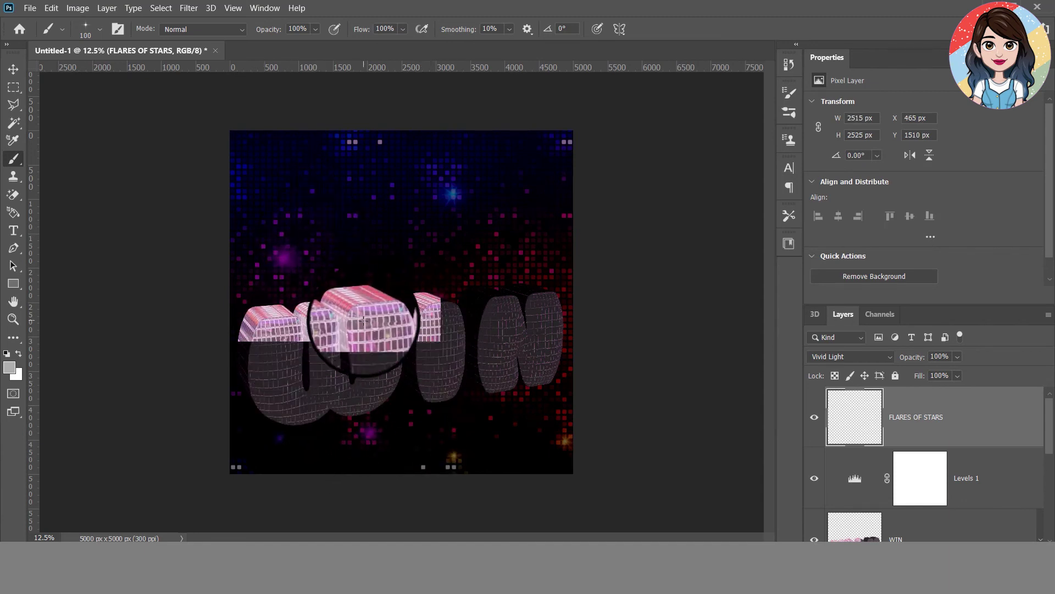
{"action": "key", "text": "ctrl+z"}
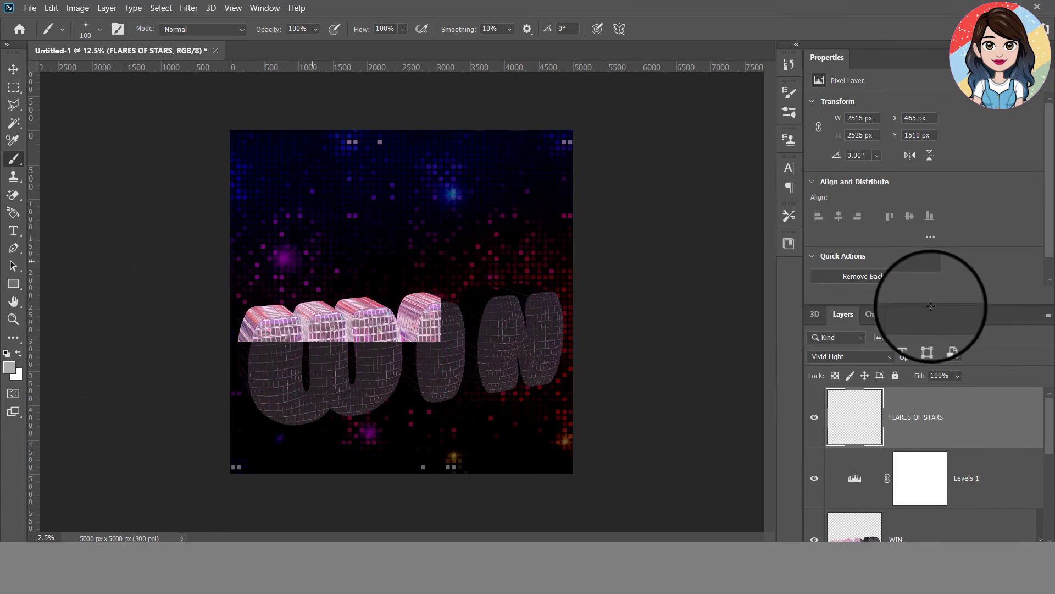
{"action": "key", "text": "ctrl+shift+z"}
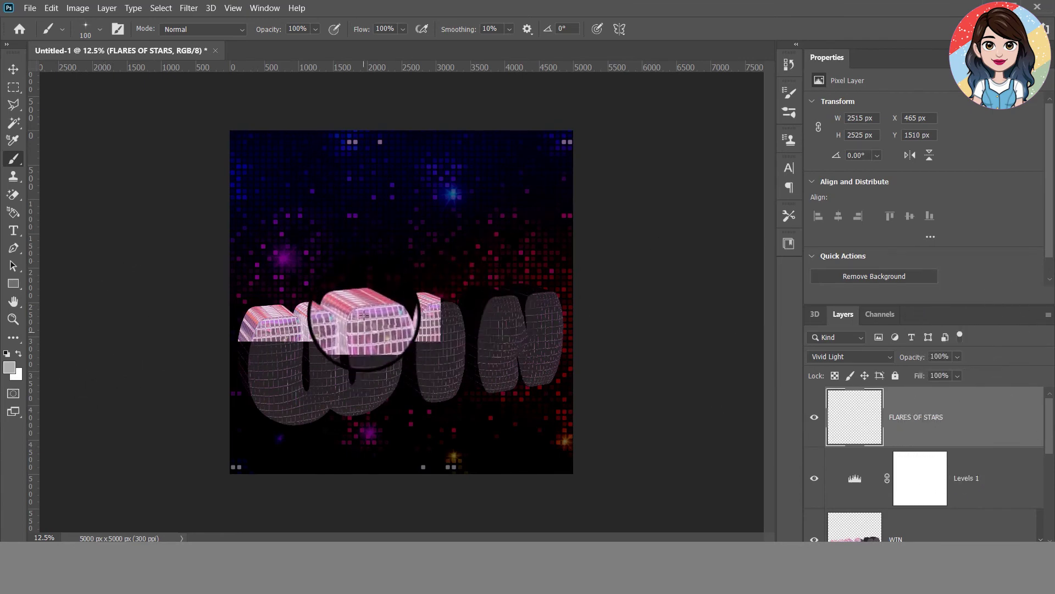
Enlarge the brush to 158 px, then 354 px, painting and stamping more flares over the letters
{"action": "left_click", "coordinate": [100, 30]}
{"action": "left_click_drag", "start_coordinate": [118, 64], "coordinate": [134, 72]}
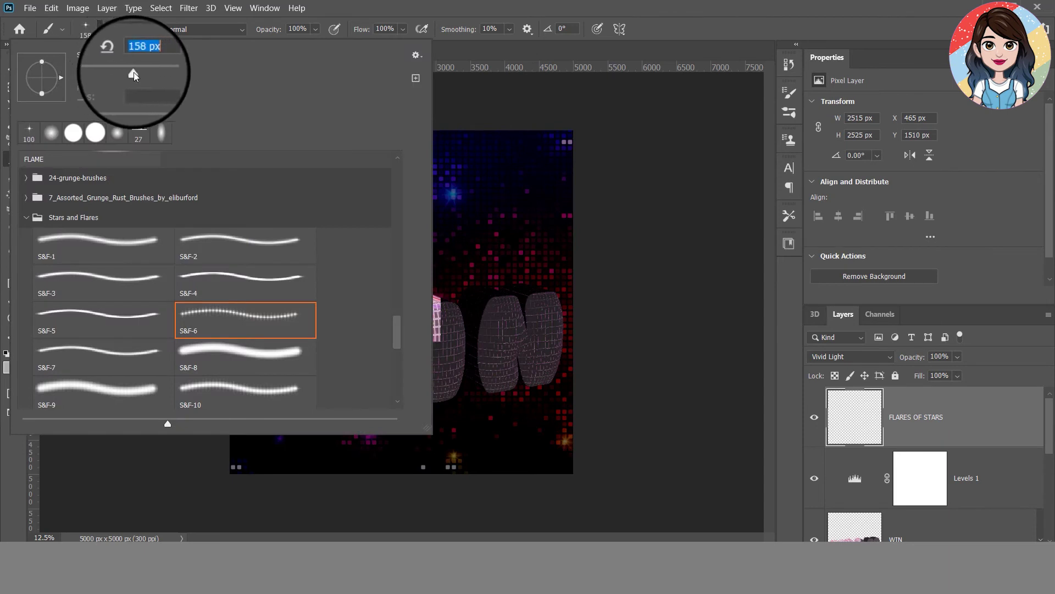
{"action": "key", "text": "Return"}
{"action": "left_click_drag", "start_coordinate": [499, 308], "coordinate": [367, 207]}
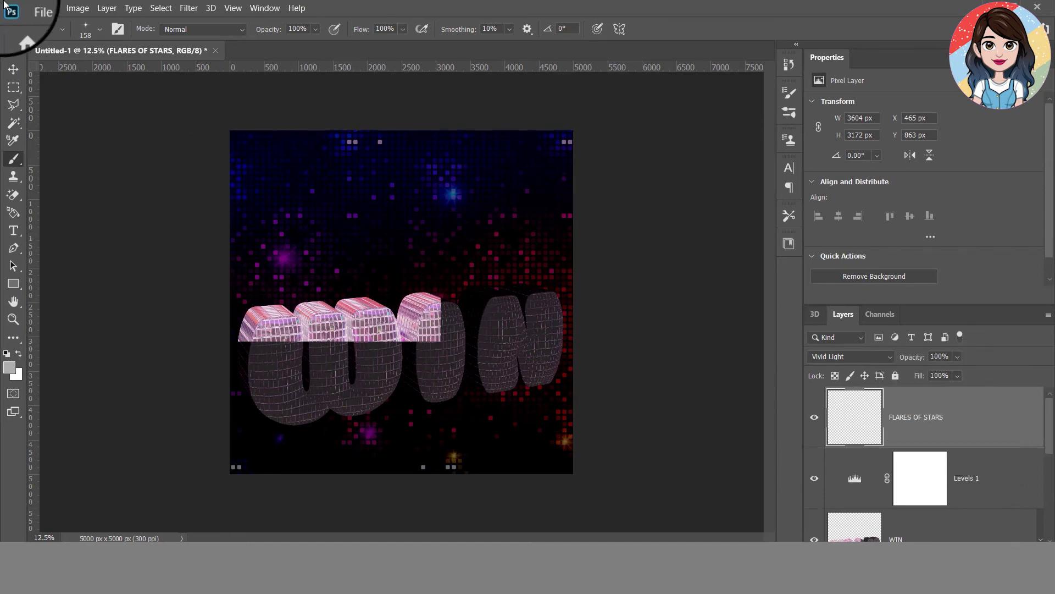
{"action": "left_click", "coordinate": [98, 29]}
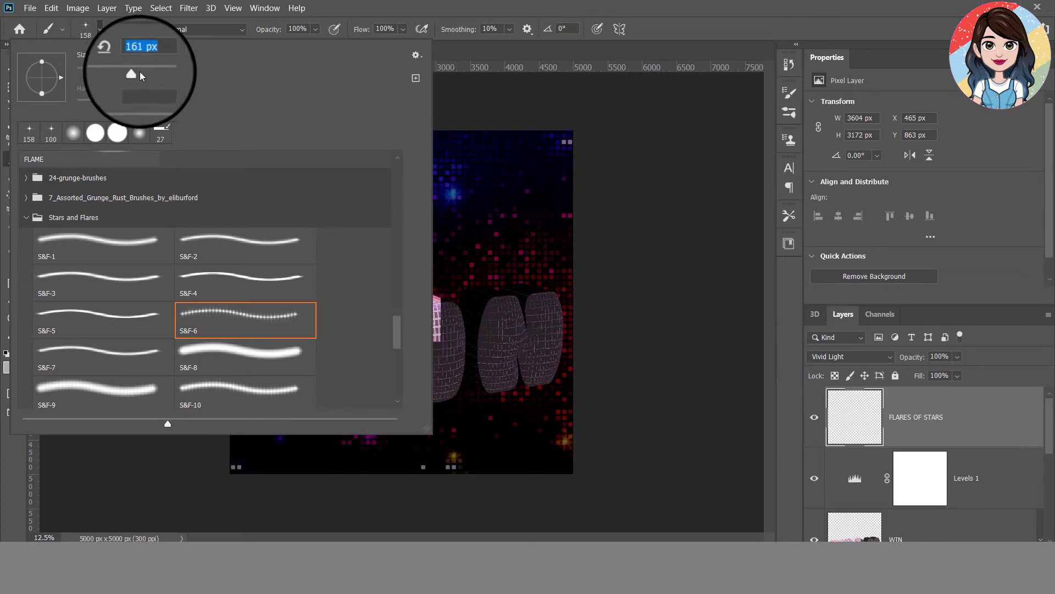
{"action": "left_click_drag", "start_coordinate": [134, 67], "coordinate": [149, 72]}
{"action": "left_click", "coordinate": [419, 5]}
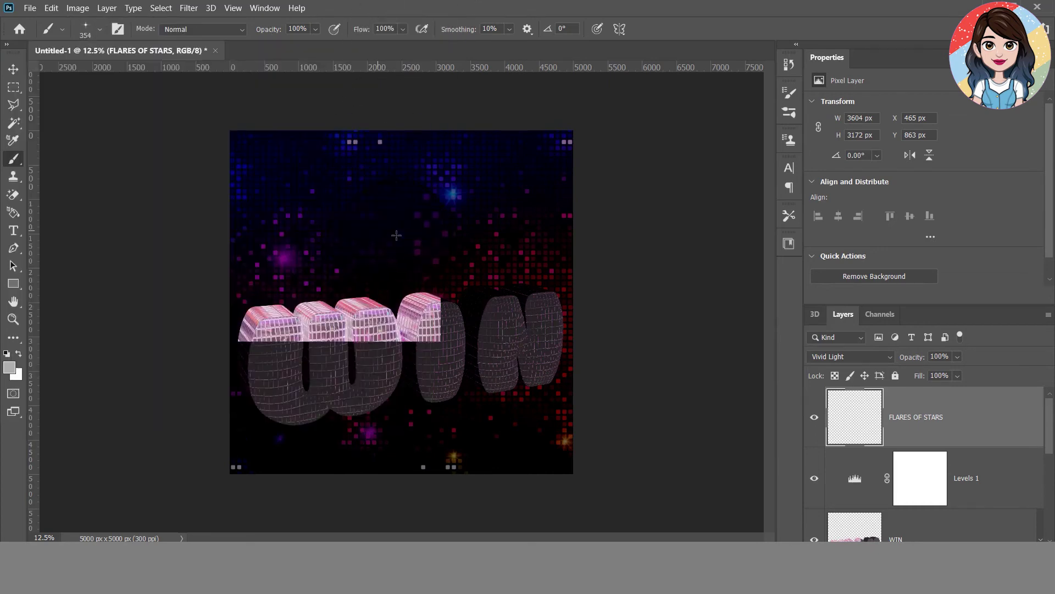
{"action": "left_click", "coordinate": [469, 228]}
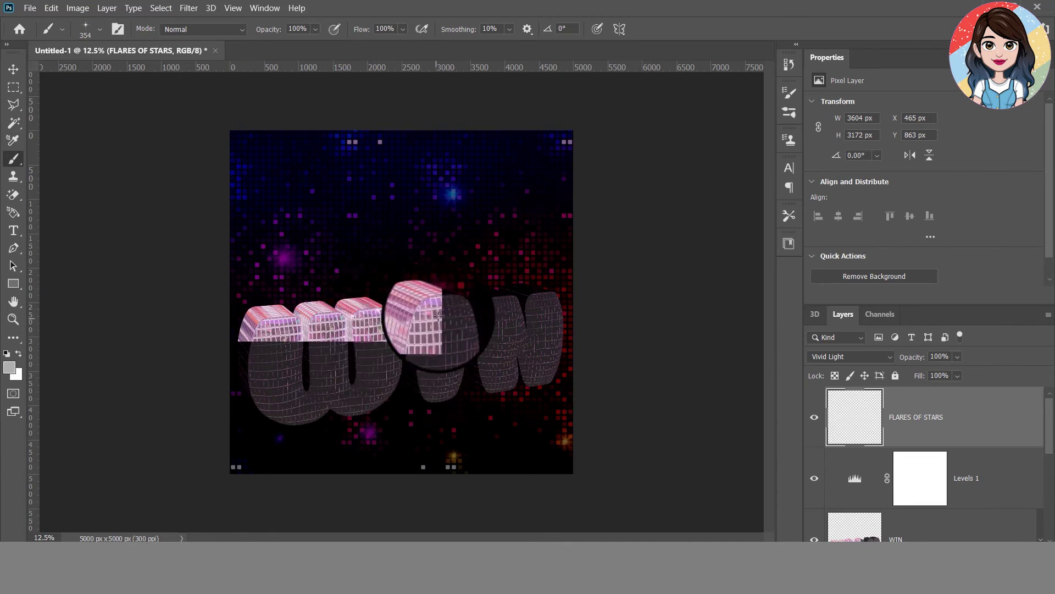
{"action": "left_click", "coordinate": [272, 331]}
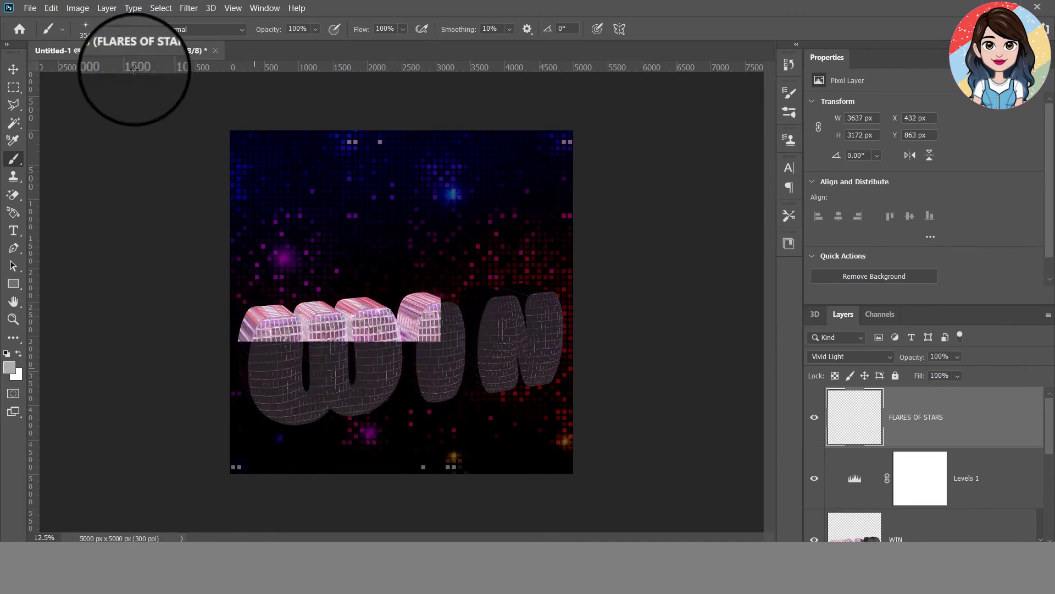
Stamp large 511 px flares on the N and below the letters
{"action": "left_click", "coordinate": [100, 29]}
{"action": "left_click_drag", "start_coordinate": [149, 72], "coordinate": [156, 74]}
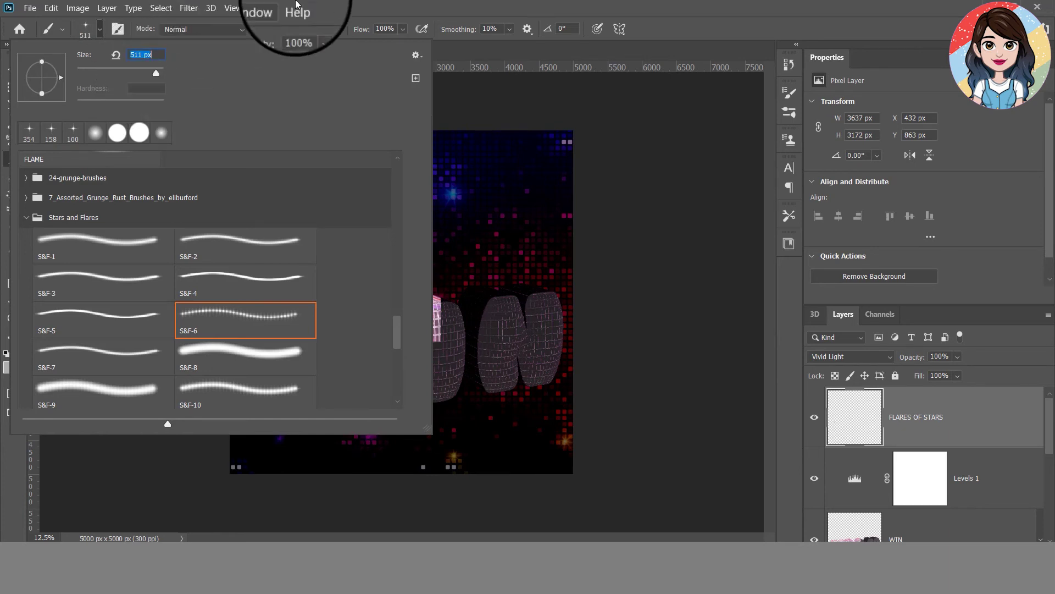
{"action": "left_click", "coordinate": [400, 26]}
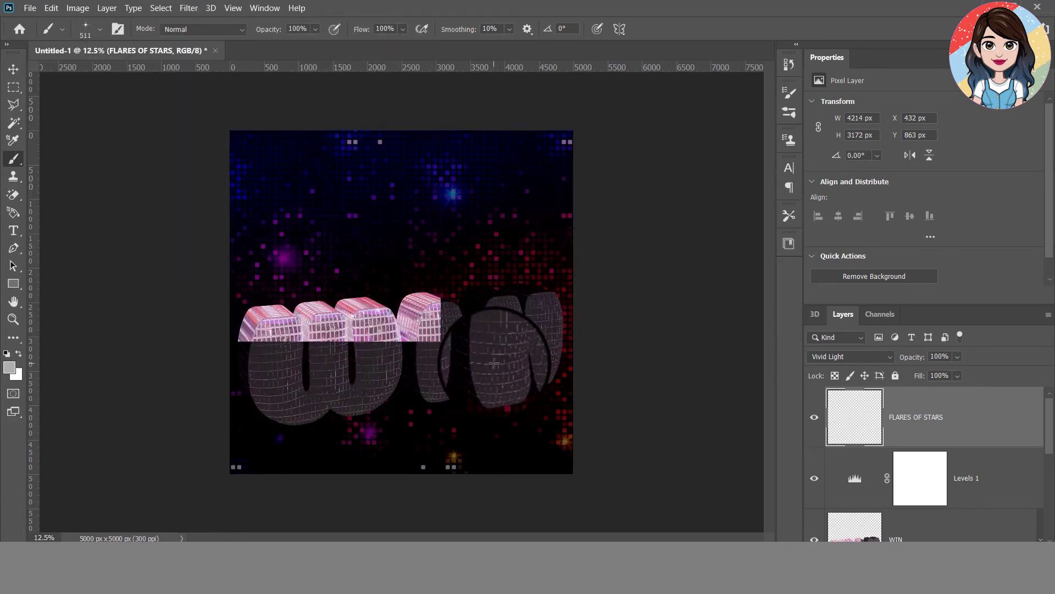
{"action": "left_click", "coordinate": [541, 362]}
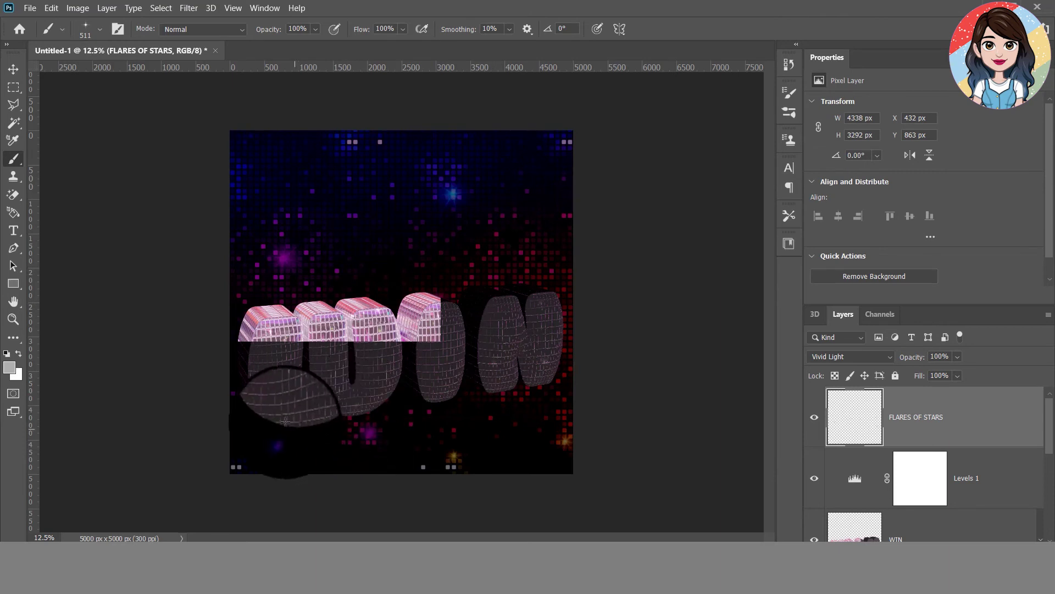
{"action": "left_click", "coordinate": [517, 332]}
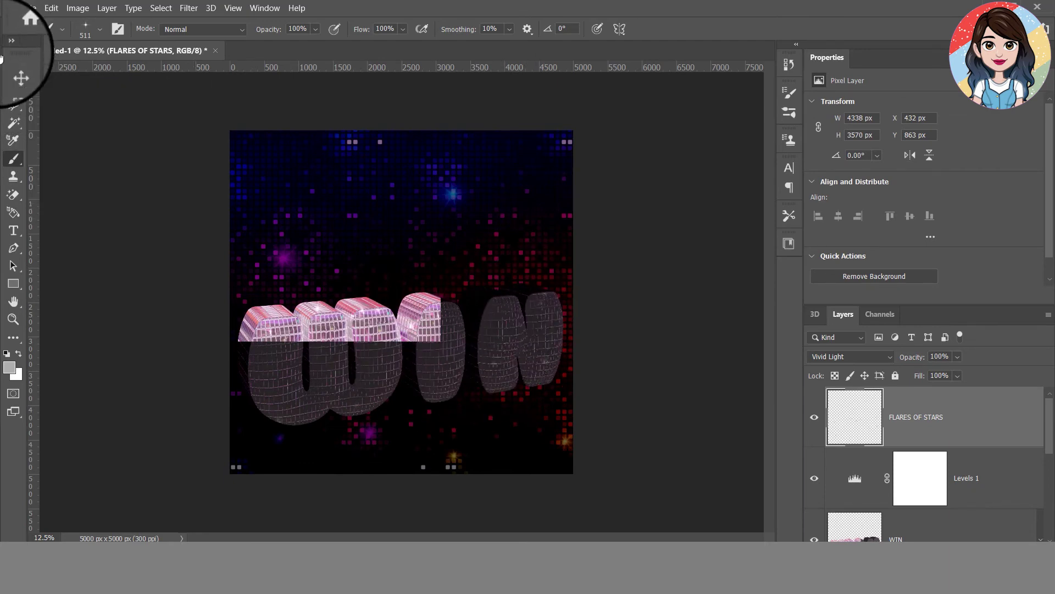
{"action": "left_click", "coordinate": [16, 69]}
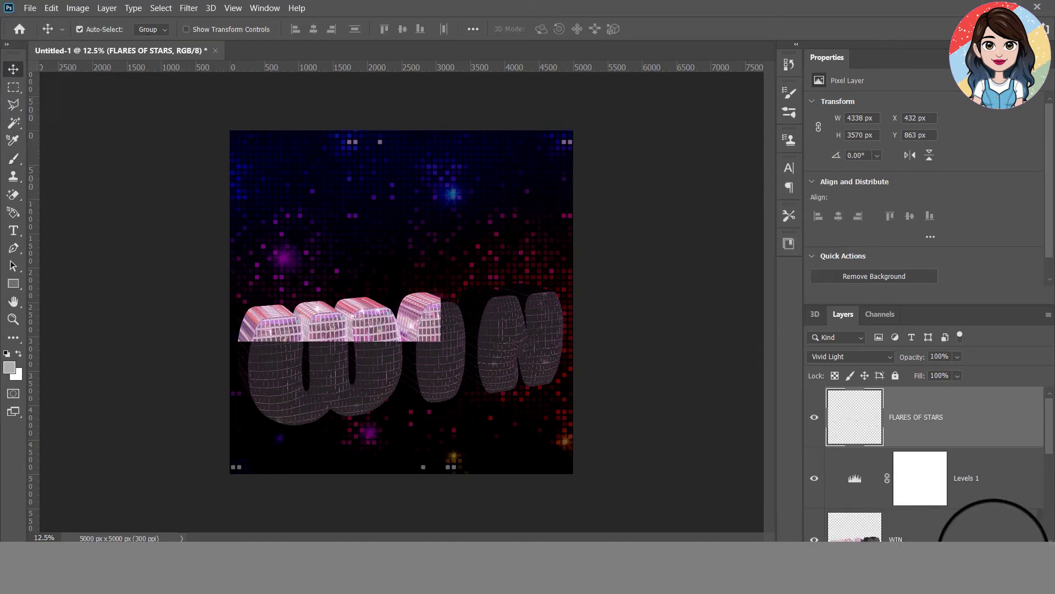
Add a Gradient Map adjustment layer above the artwork
{"action": "left_click", "coordinate": [992, 544]}
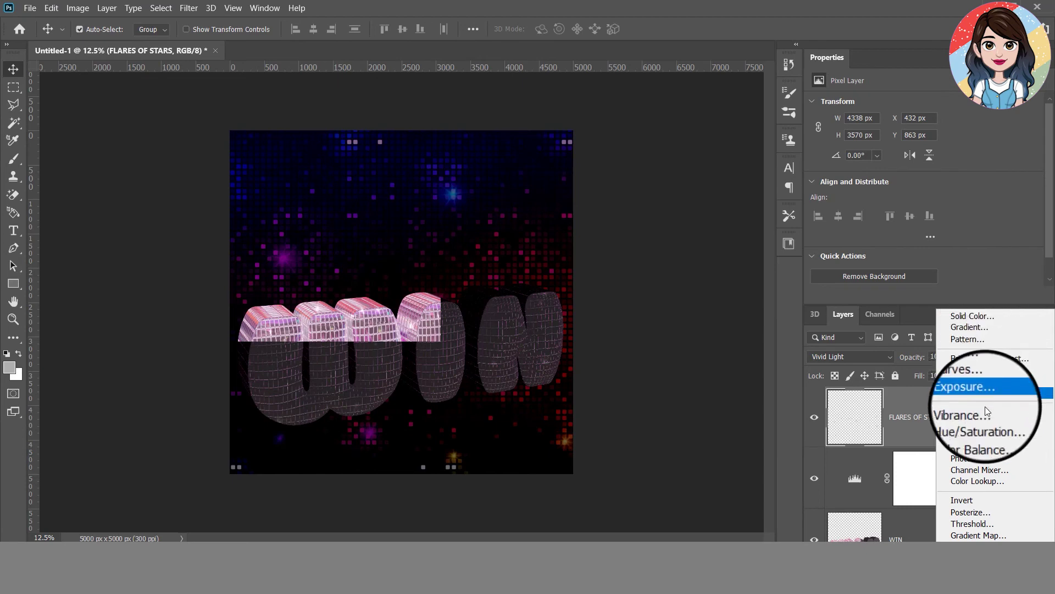
{"action": "left_click", "coordinate": [991, 536]}
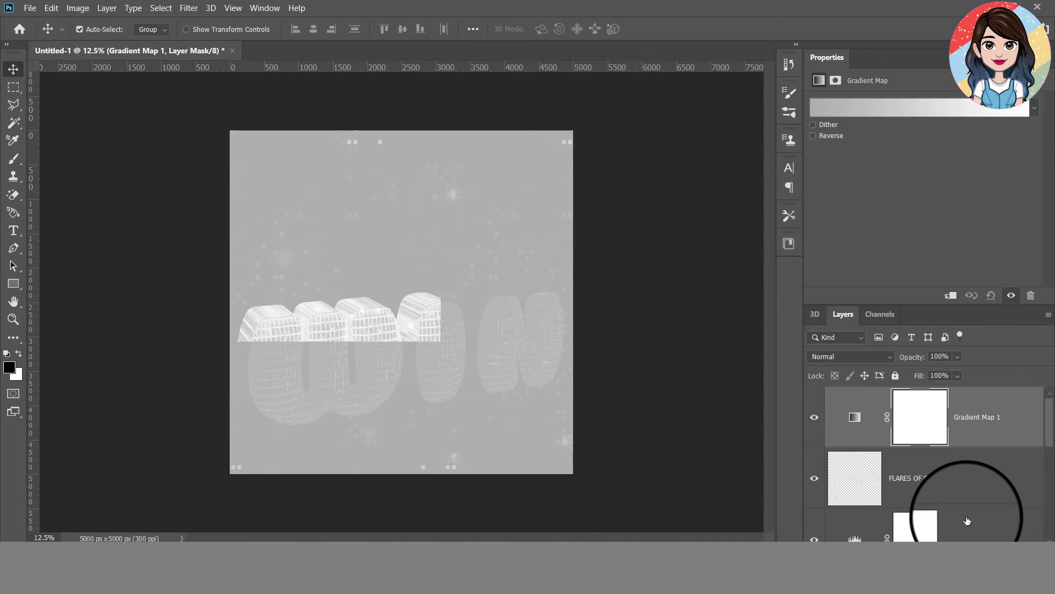
{"action": "left_click", "coordinate": [858, 113]}
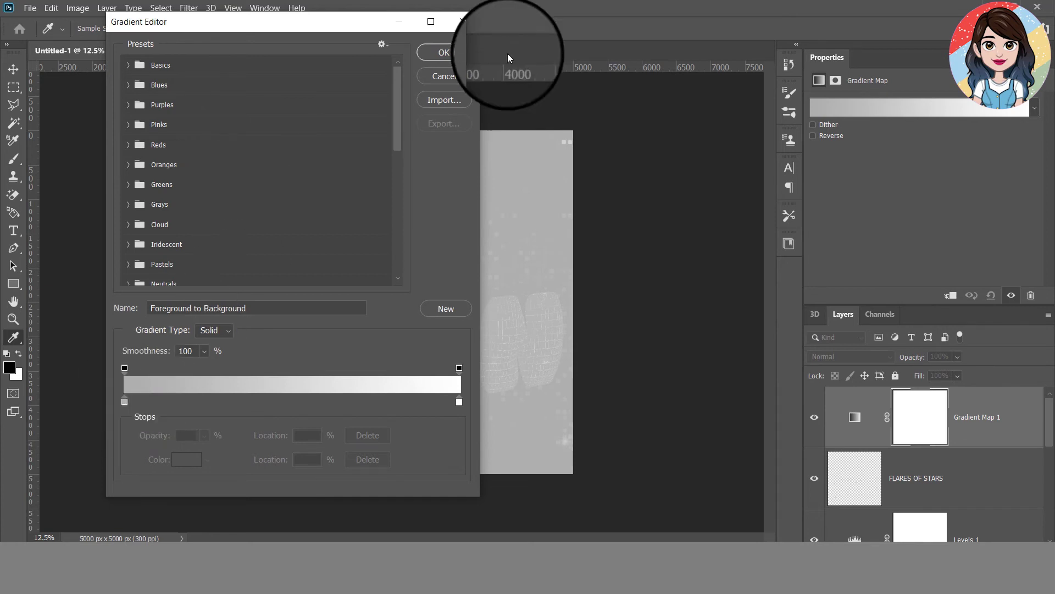
{"action": "left_click", "coordinate": [470, 21]}
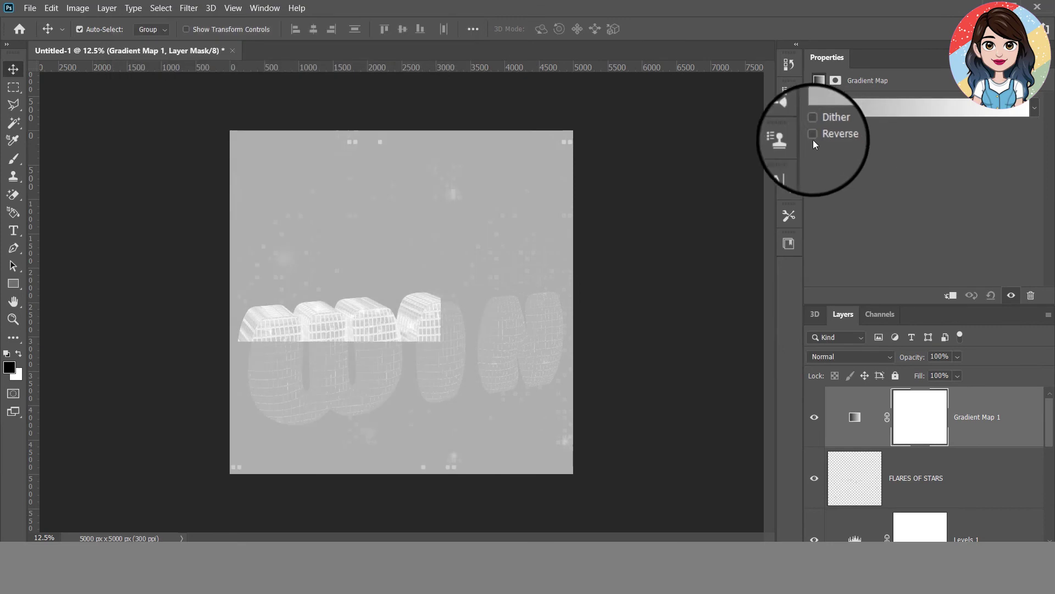
{"action": "left_click", "coordinate": [849, 113]}
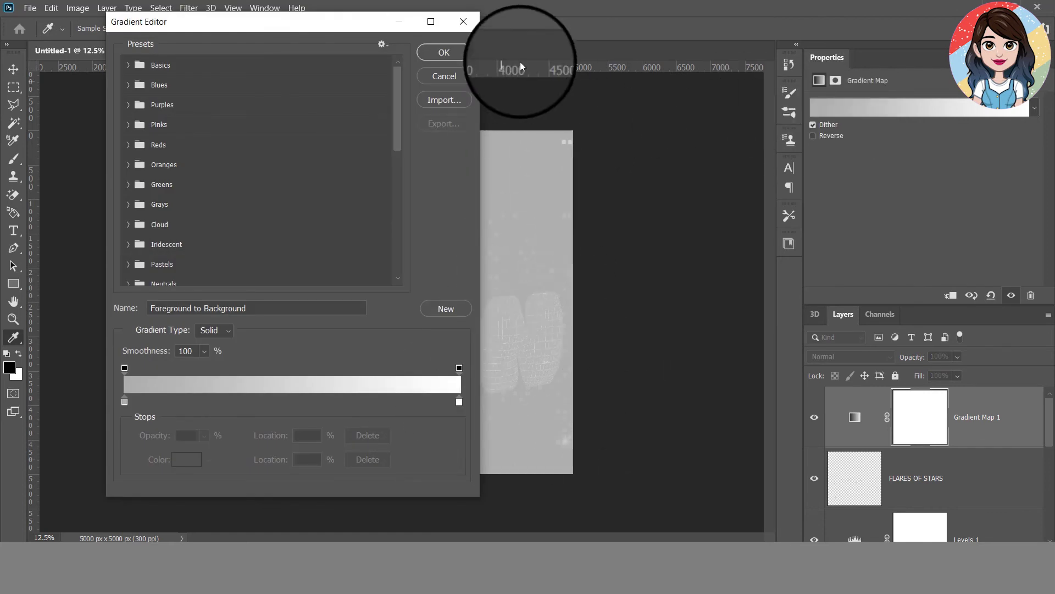
{"action": "left_click", "coordinate": [471, 23]}
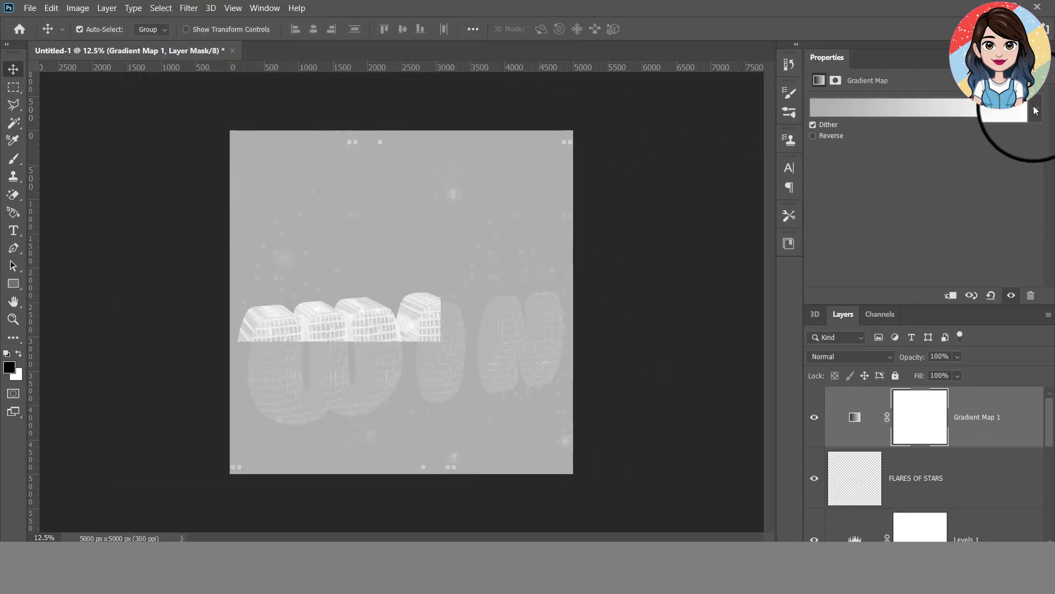
Apply an orange-and-blue gradient preset to the map and reverse it
{"action": "left_click", "coordinate": [1039, 110]}
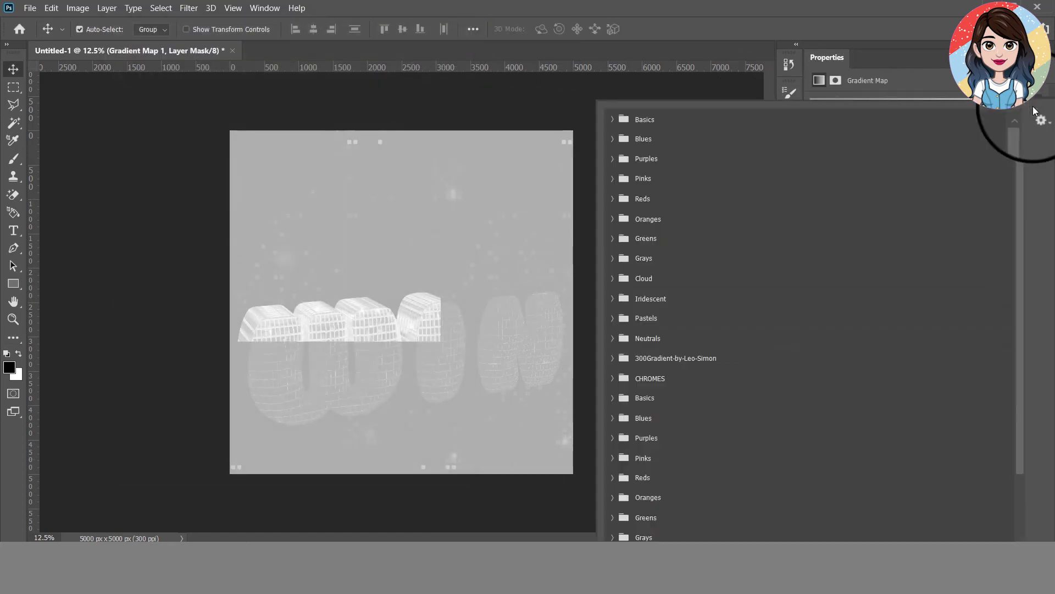
{"action": "left_click", "coordinate": [609, 139]}
{"action": "left_click", "coordinate": [609, 139]}
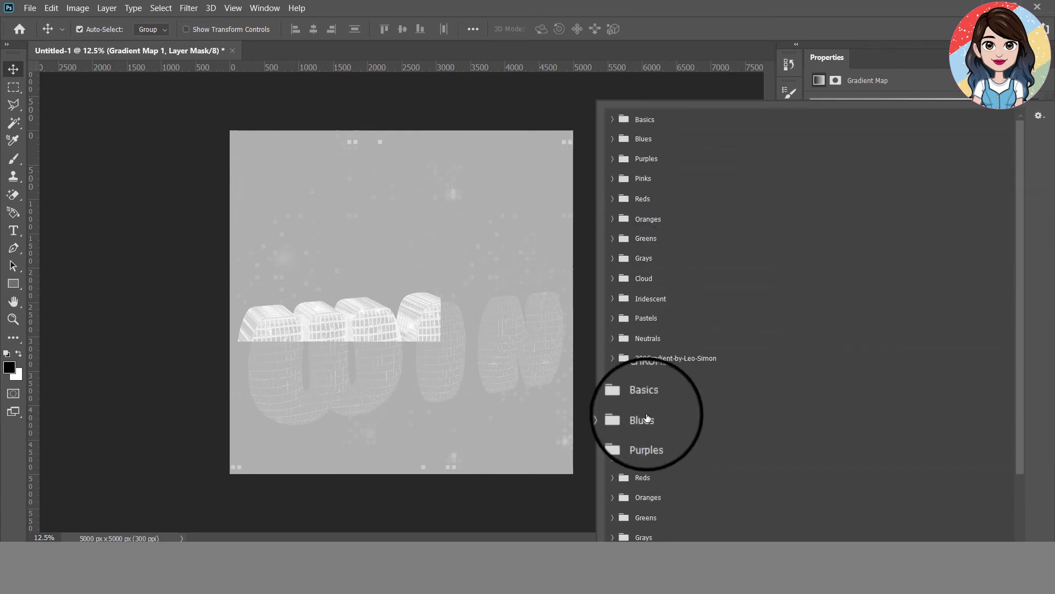
{"action": "scroll", "coordinate": [638, 417], "scroll_direction": "down", "scroll_amount": 3}
{"action": "left_click", "coordinate": [651, 521]}
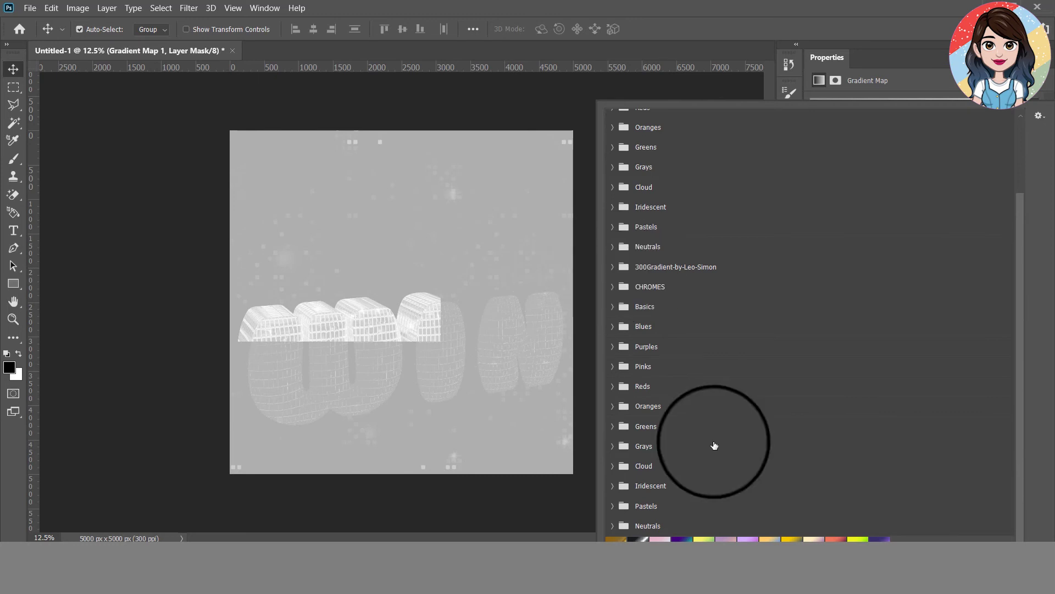
{"action": "left_click", "coordinate": [771, 535]}
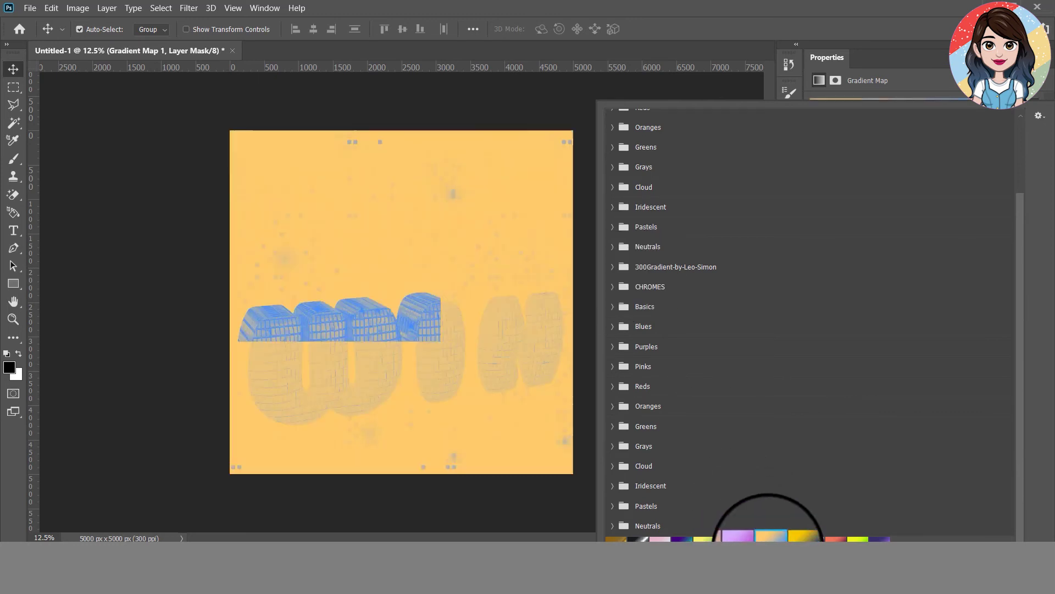
{"action": "left_click", "coordinate": [936, 77]}
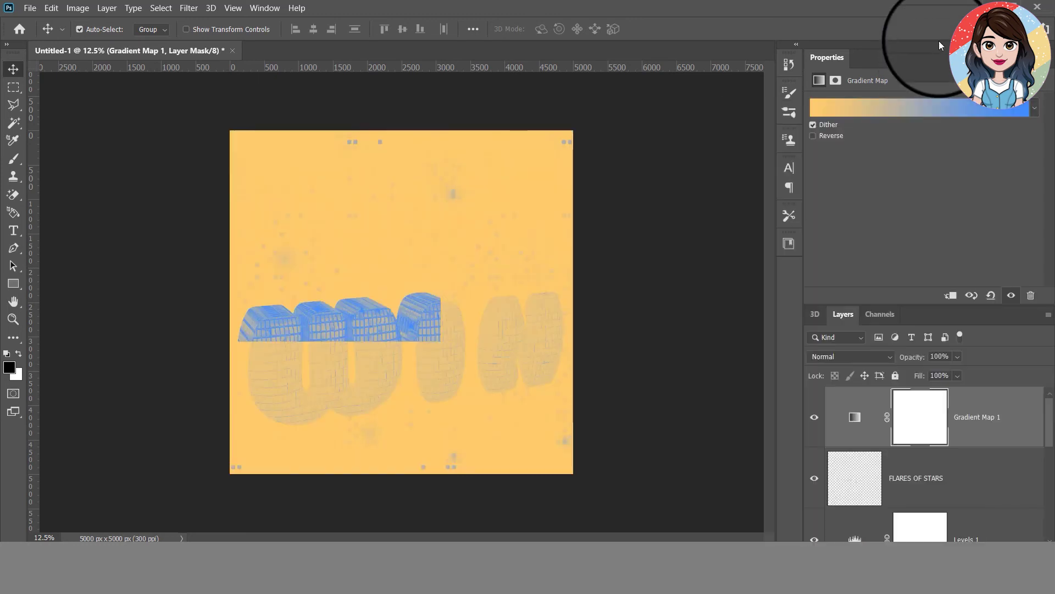
{"action": "left_click", "coordinate": [809, 135]}
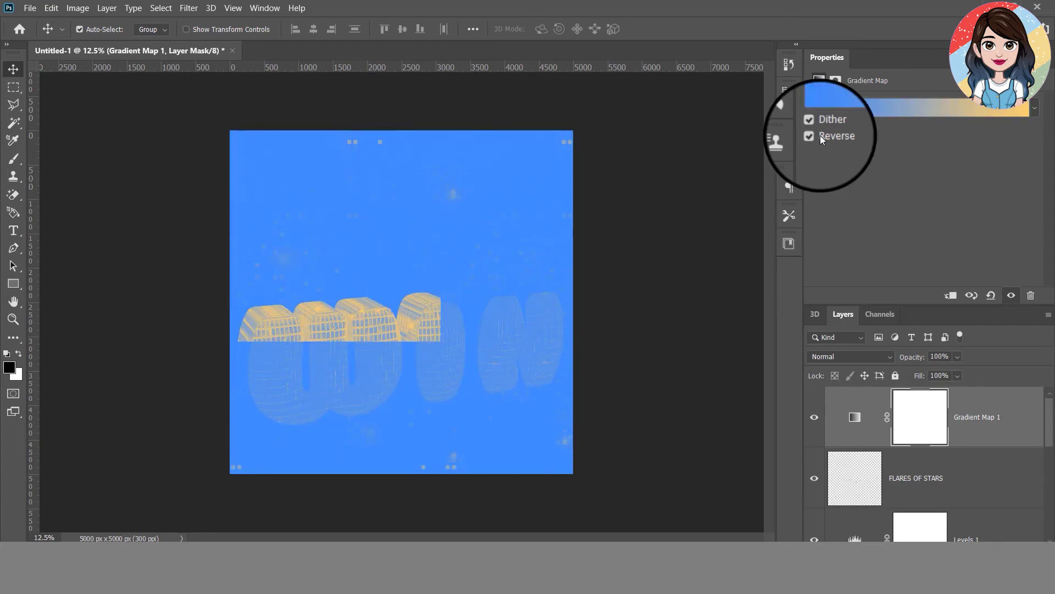
Move the orange stop to about 28% and place the blue stop at 40% location
{"action": "left_click", "coordinate": [911, 105]}
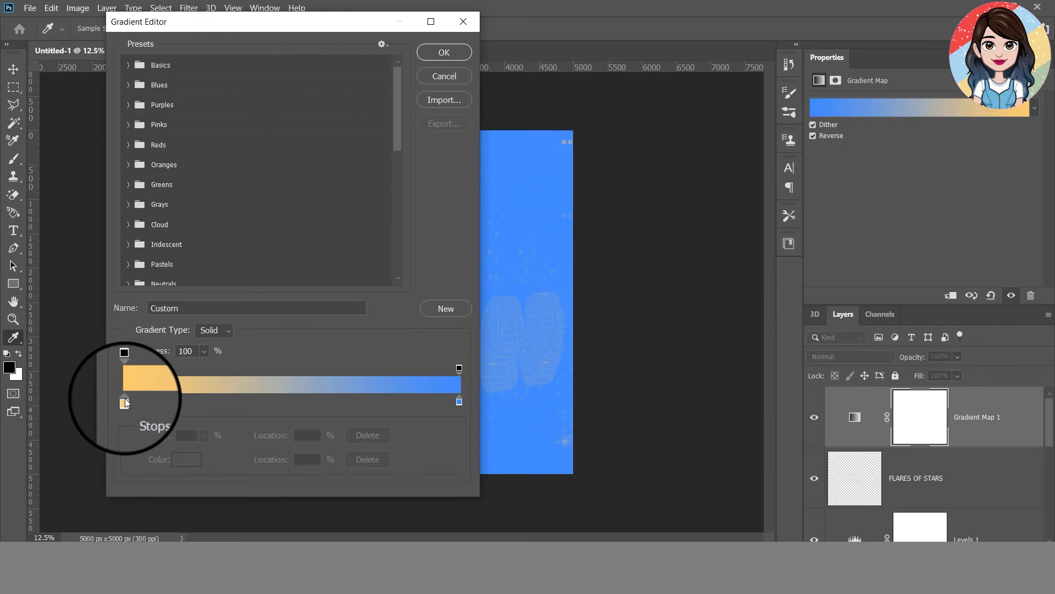
{"action": "mouse_move", "coordinate": [124, 400]}
{"action": "left_mouse_down"}
{"action": "mouse_move", "coordinate": [212, 402]}
{"action": "mouse_move", "coordinate": [103, 402]}
{"action": "left_mouse_up"}
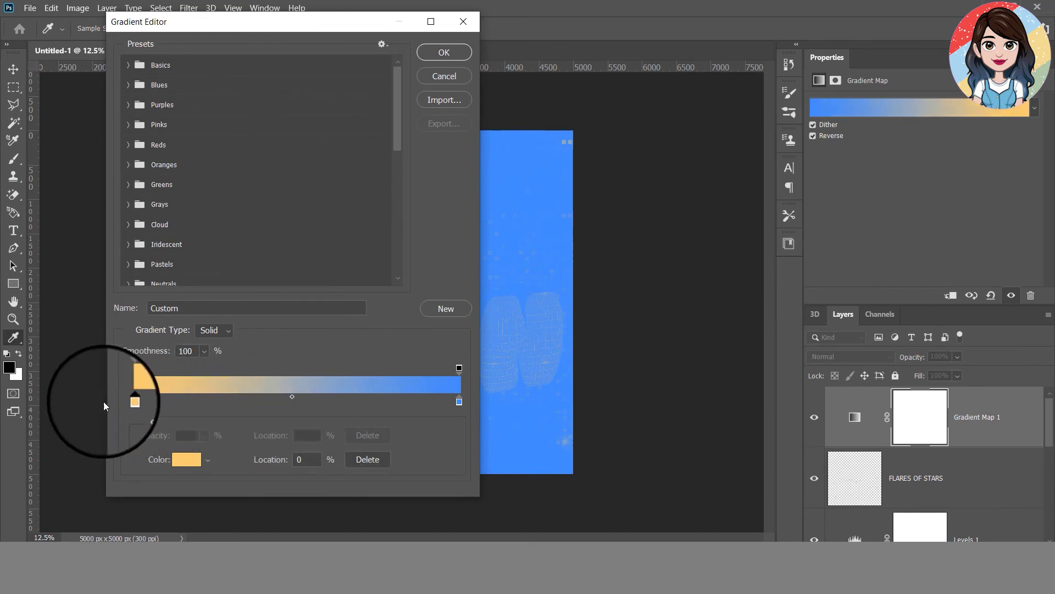
{"action": "left_click_drag", "start_coordinate": [459, 402], "coordinate": [268, 419]}
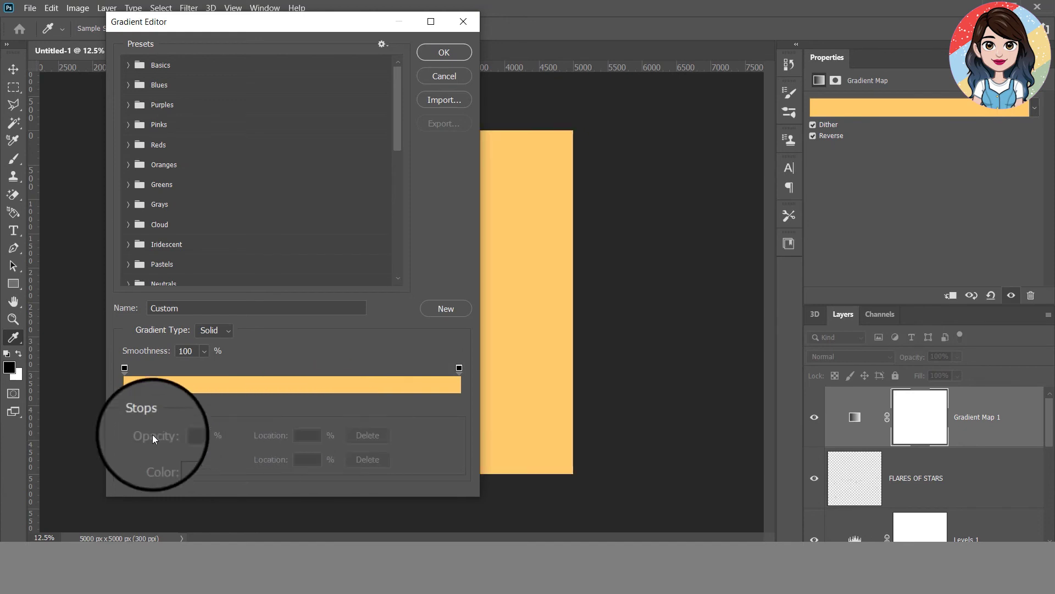
{"action": "left_click", "coordinate": [458, 402]}
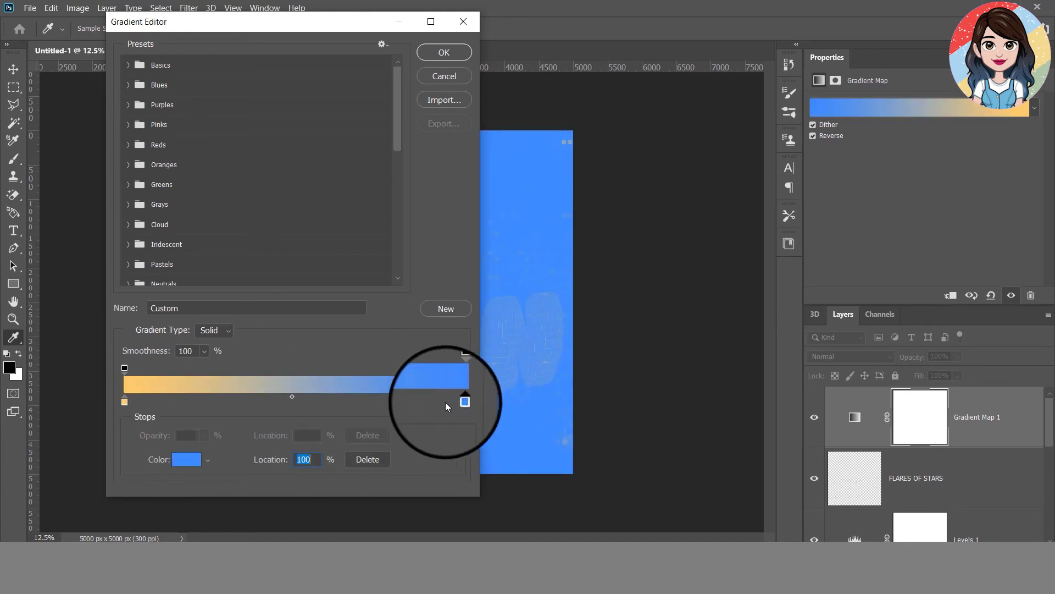
{"action": "left_click_drag", "start_coordinate": [462, 403], "coordinate": [338, 411]}
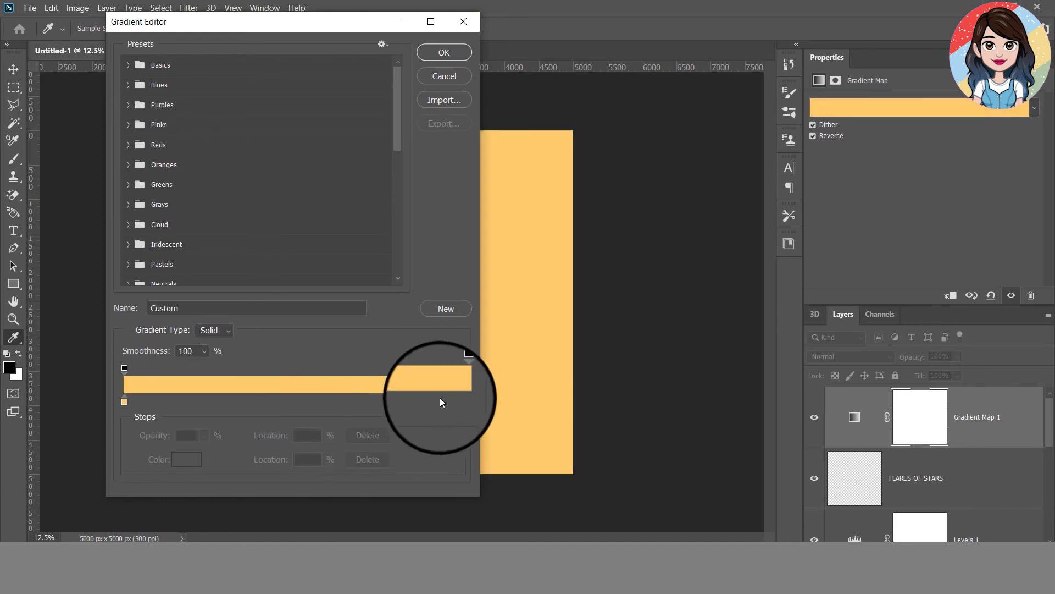
{"action": "left_click", "coordinate": [455, 400]}
{"action": "left_click_drag", "start_coordinate": [456, 400], "coordinate": [354, 406]}
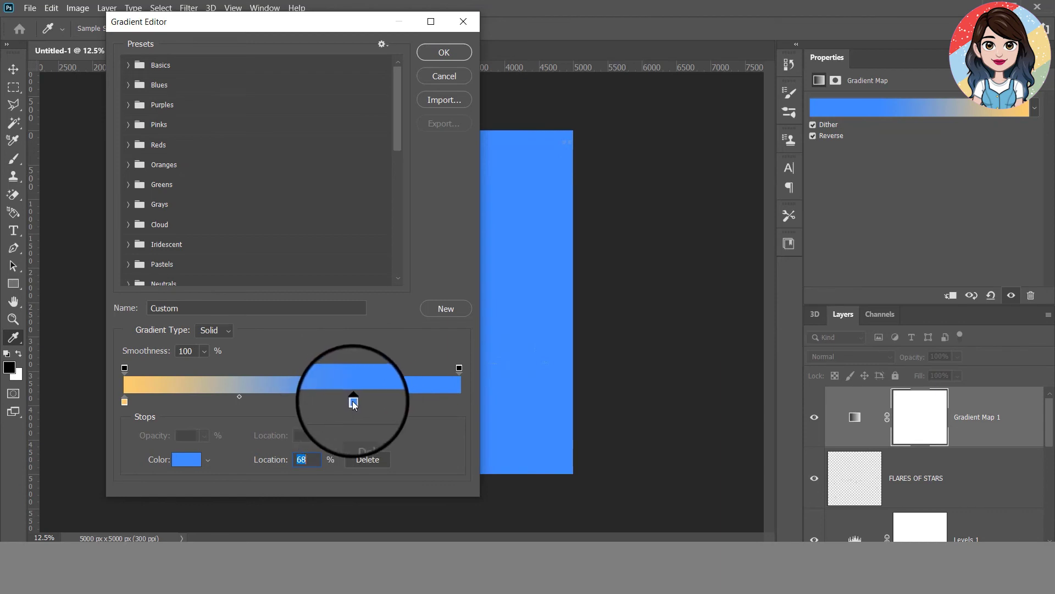
{"action": "left_click_drag", "start_coordinate": [353, 404], "coordinate": [260, 402]}
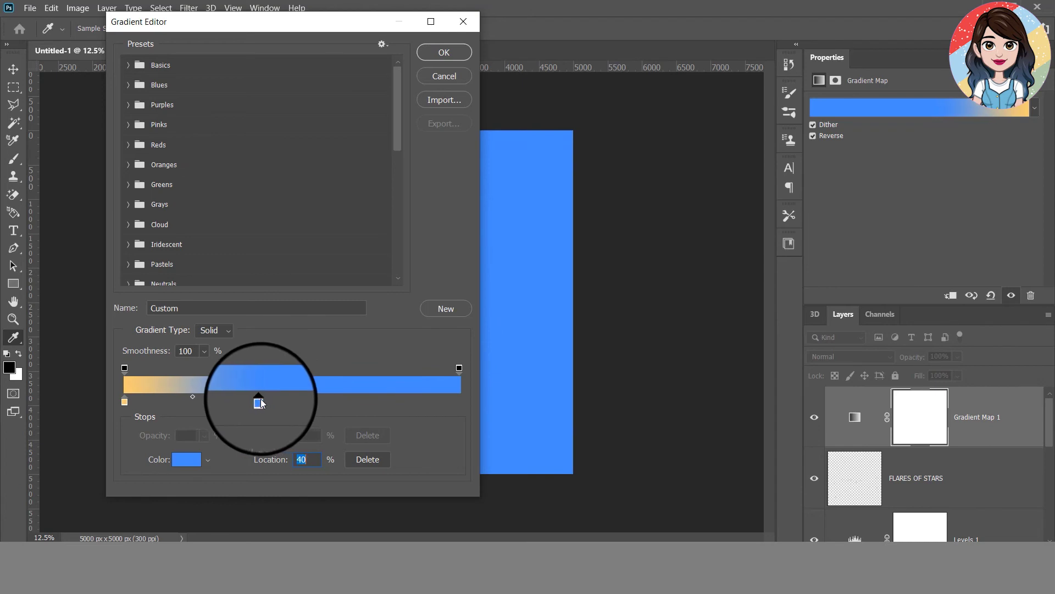
{"action": "left_click", "coordinate": [447, 57]}
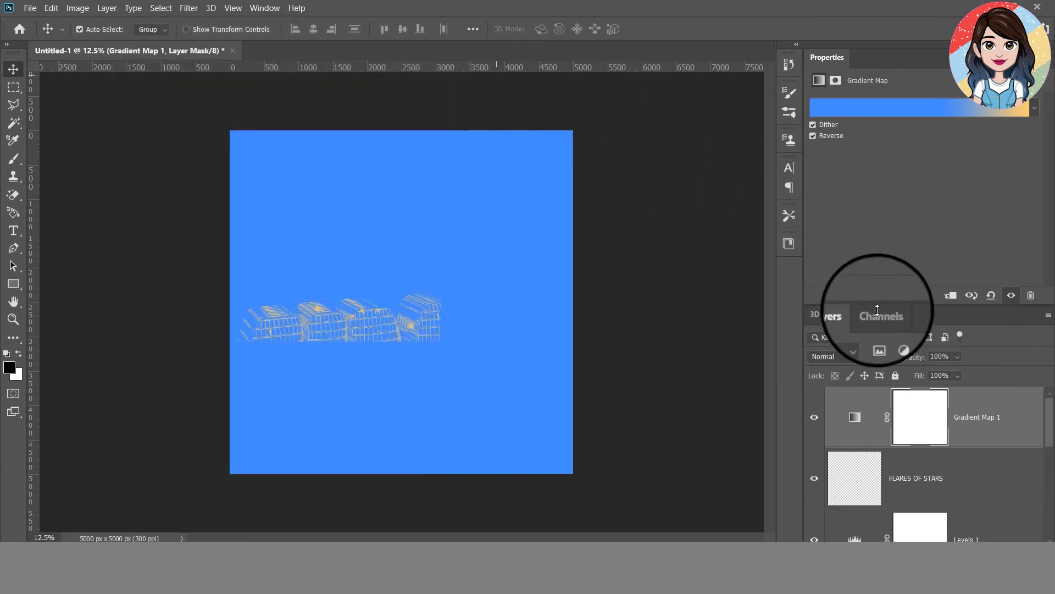
Set Gradient Map 1 to Color blend mode at 5% opacity
{"action": "left_click", "coordinate": [892, 358]}
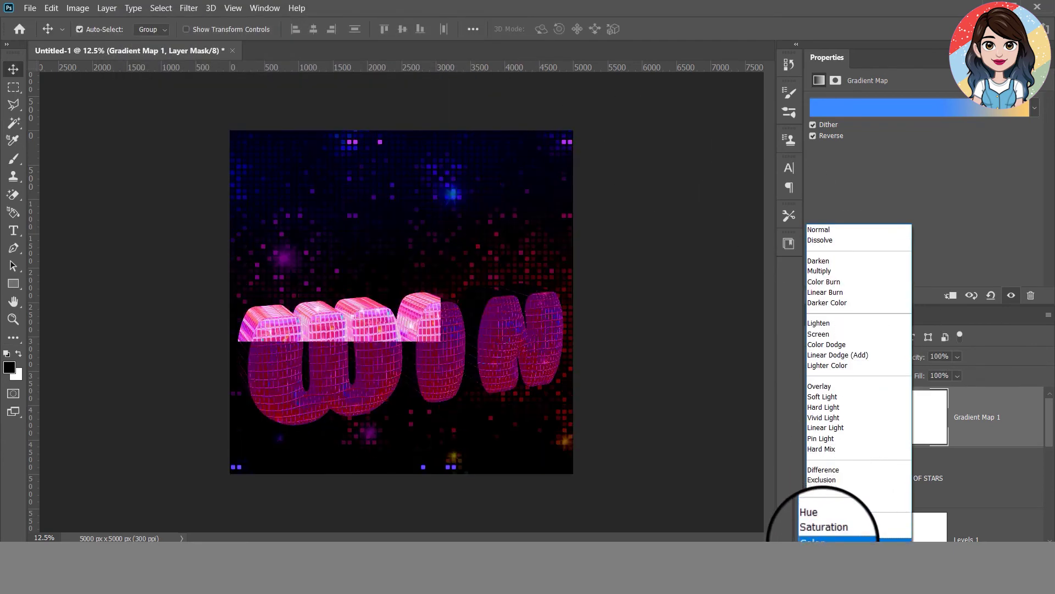
{"action": "left_click", "coordinate": [823, 539]}
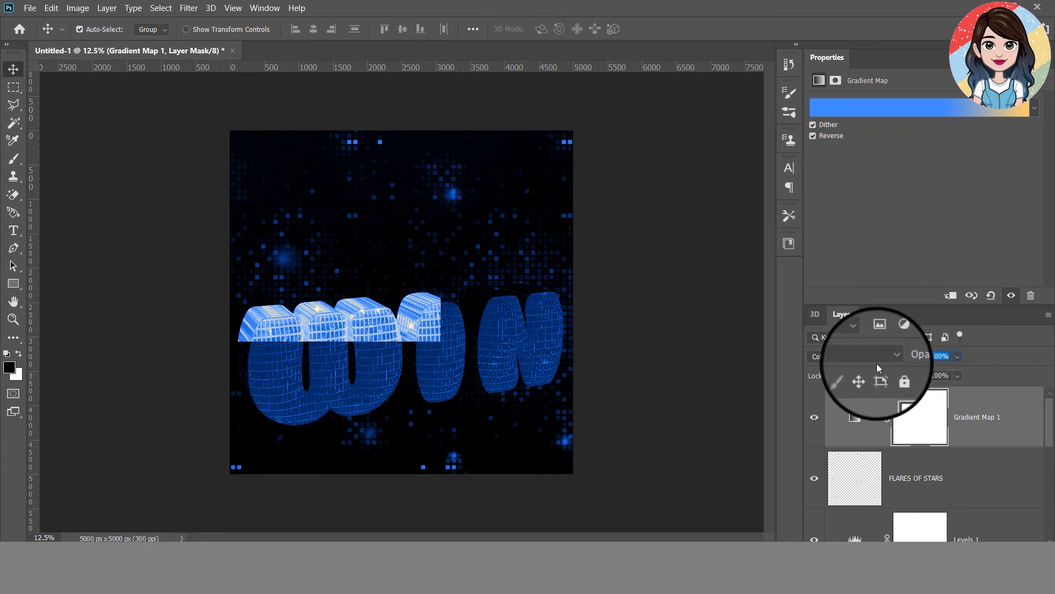
{"action": "type", "text": "5"}
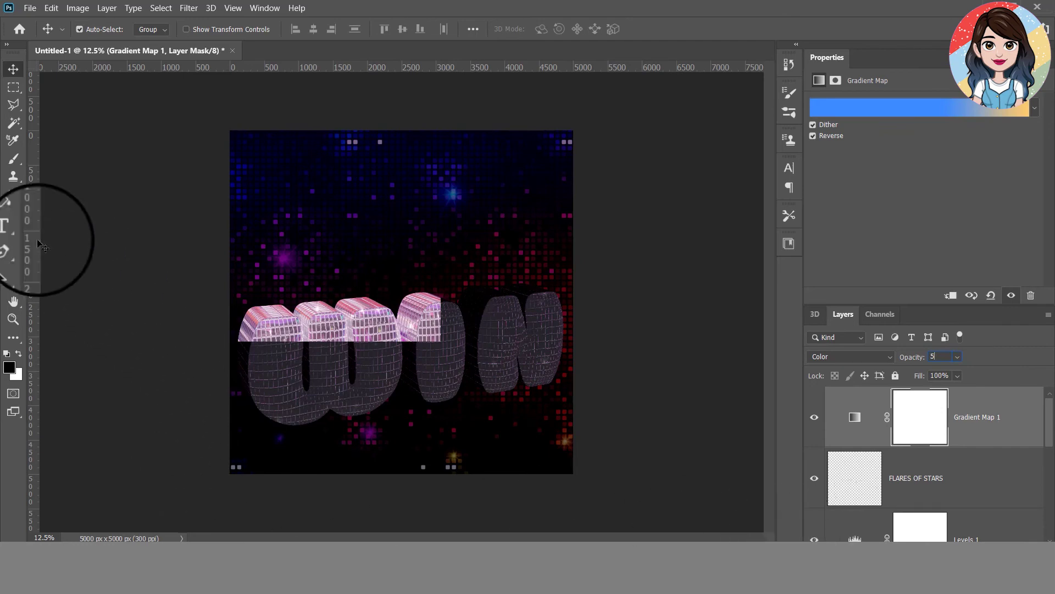
{"action": "left_click", "coordinate": [16, 89]}
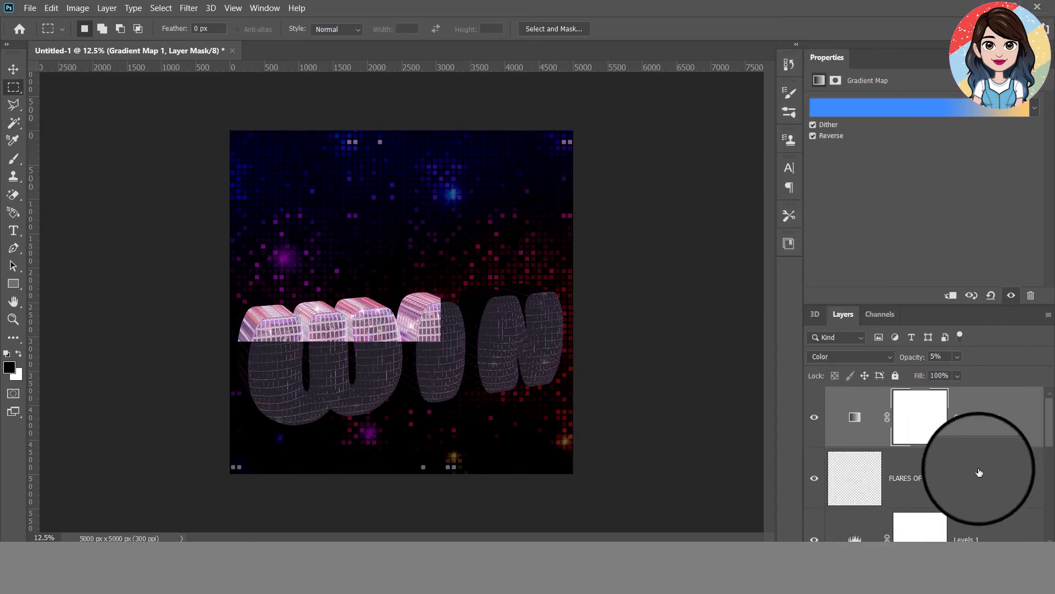
Delete Gradient Map 1 and put Levels 1 into a hidden Group 1
{"action": "key", "text": "Delete"}
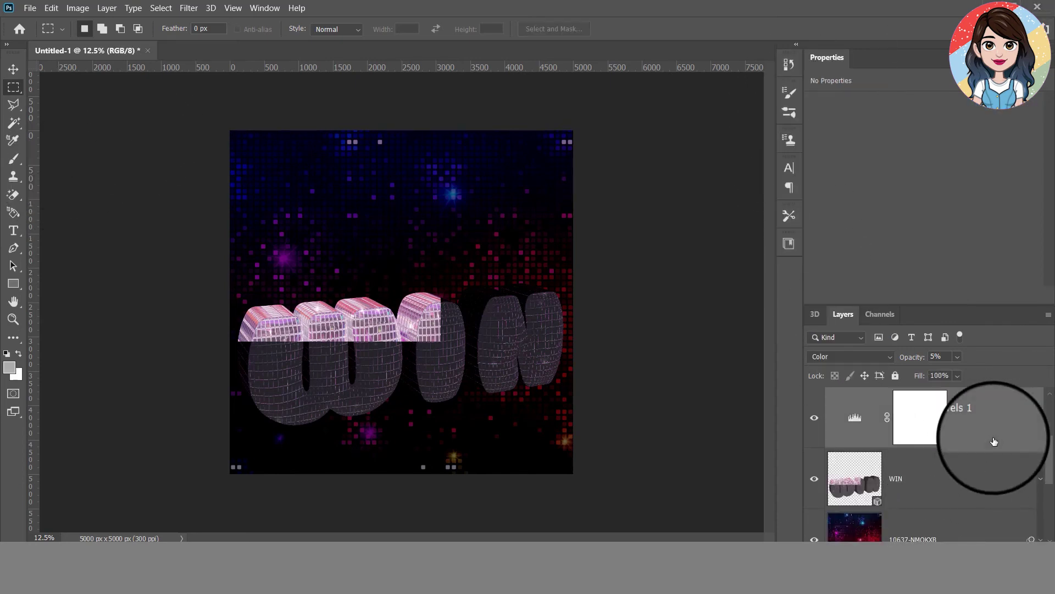
{"action": "key", "text": "ctrl+g"}
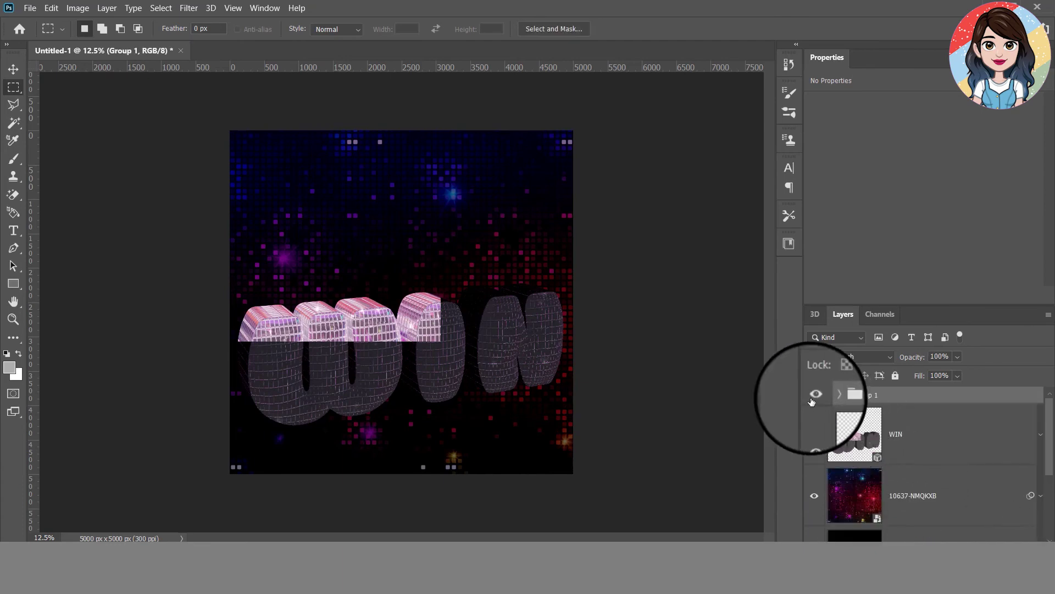
{"action": "left_click", "coordinate": [815, 395]}
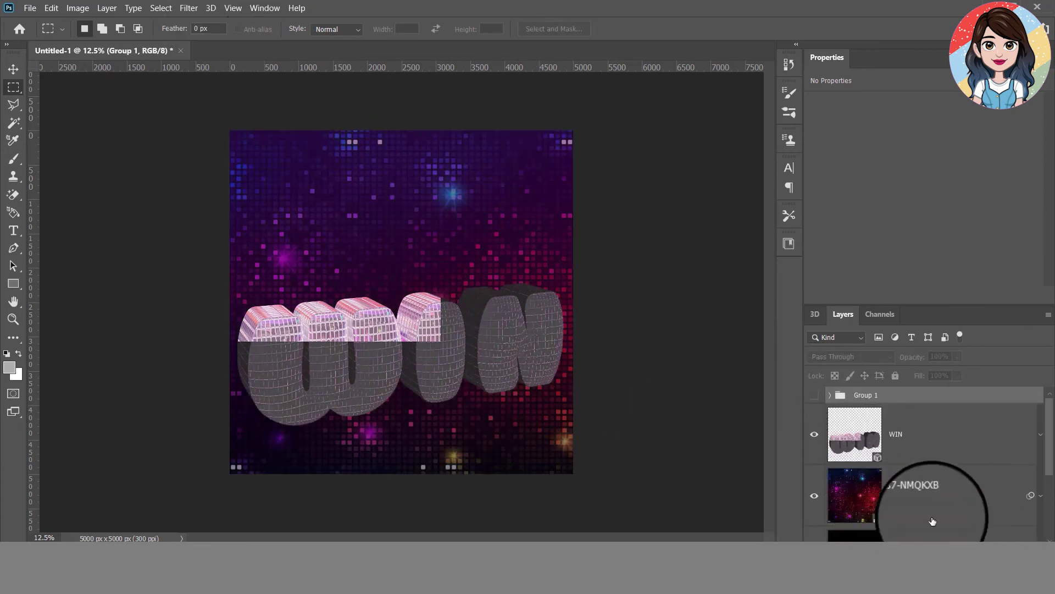
Select the WIN 3D layer to show its mesh properties
{"action": "left_click", "coordinate": [812, 319]}
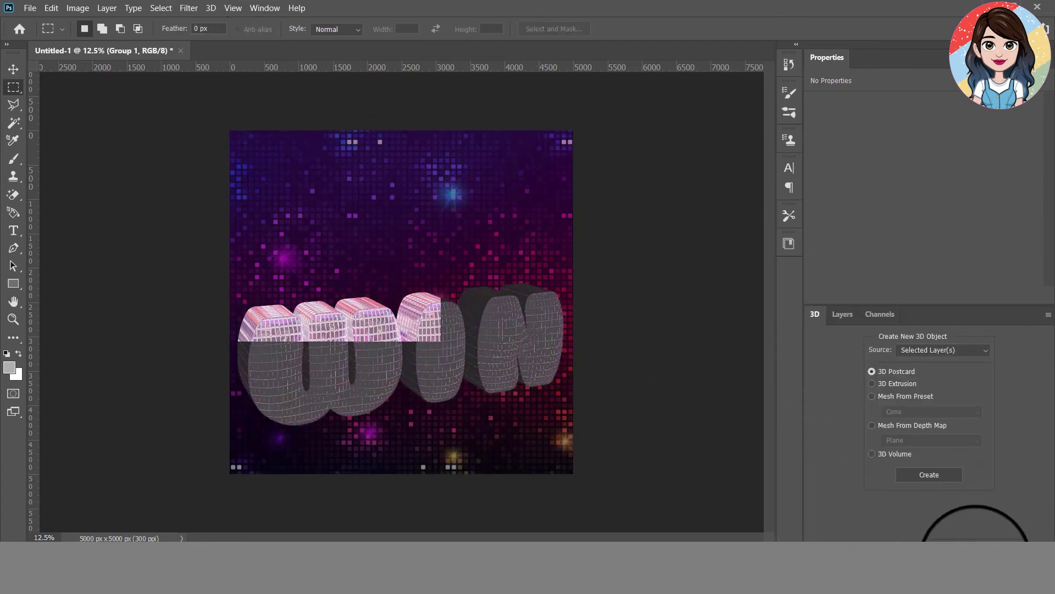
{"action": "left_click", "coordinate": [13, 69]}
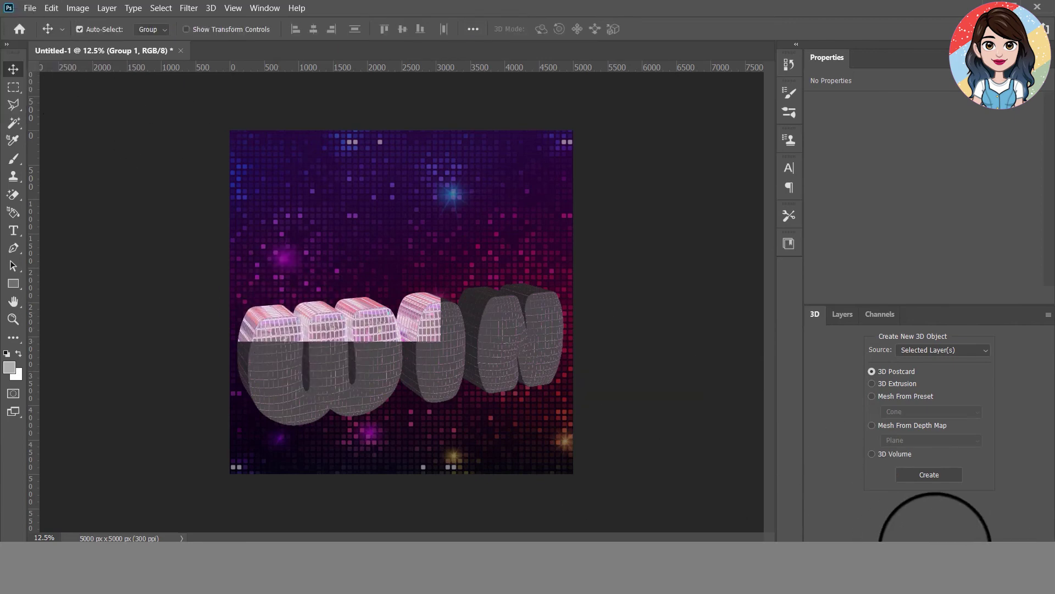
{"action": "left_click", "coordinate": [844, 317]}
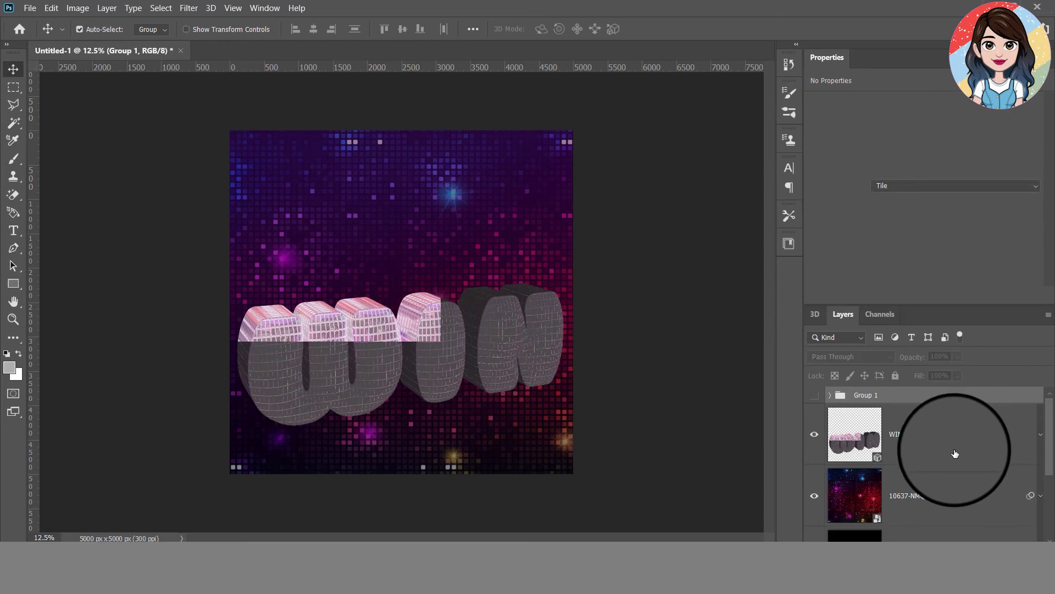
{"action": "left_click", "coordinate": [955, 454]}
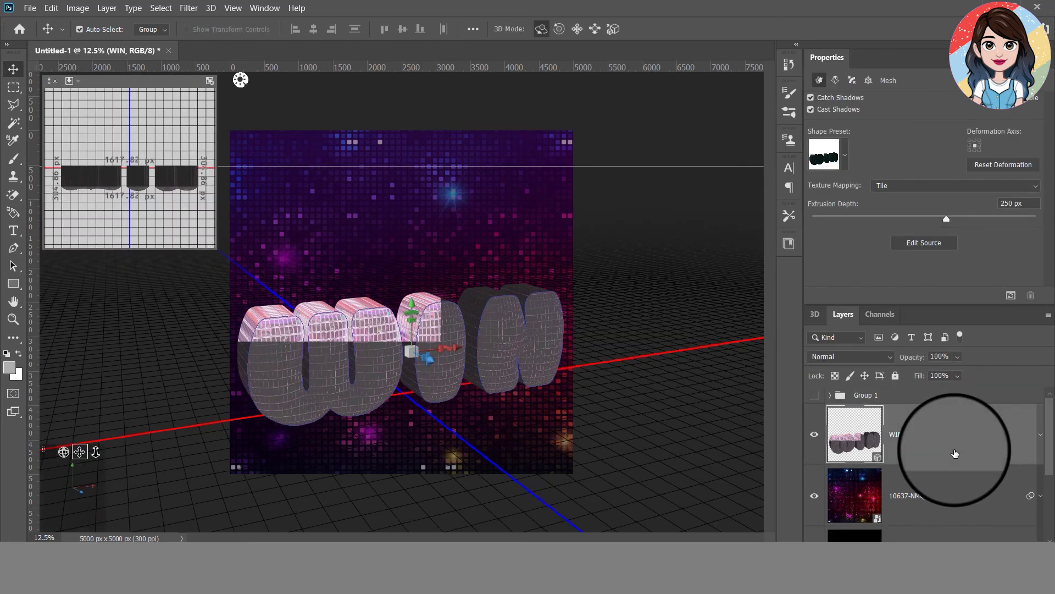
Start a 3D render of the WIN layer and let it run
{"action": "left_click", "coordinate": [1011, 295]}
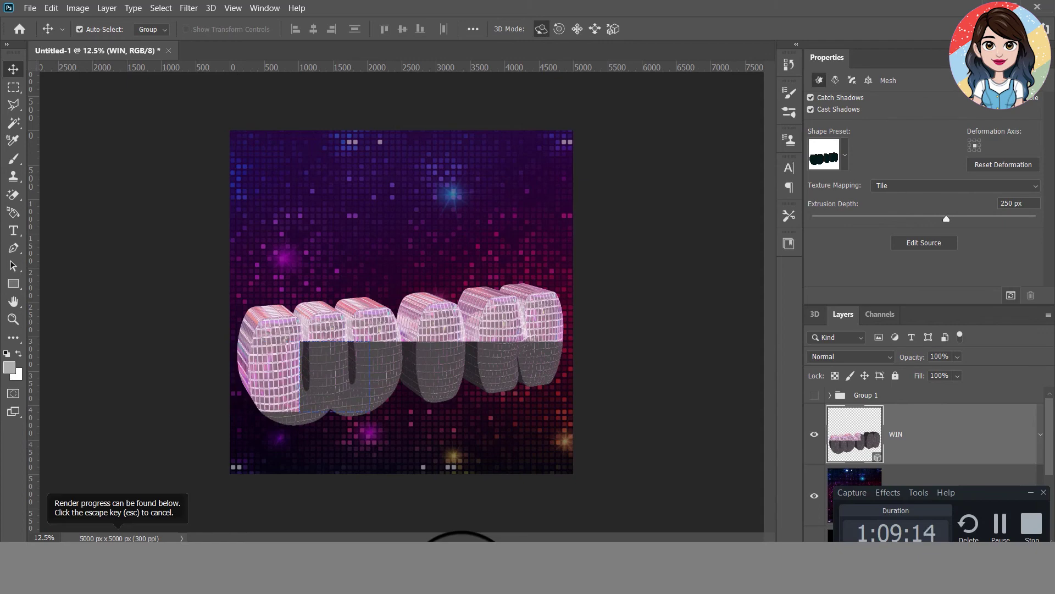
{"action": "left_click", "coordinate": [1031, 494]}
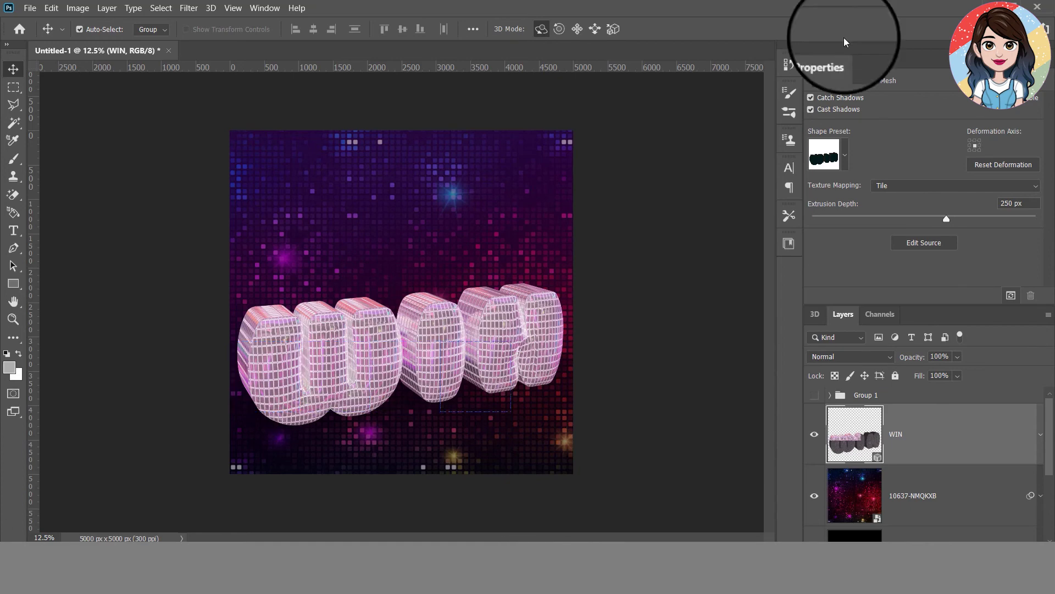
{"action": "type", "text": "no"}
{"action": "left_click", "coordinate": [71, 262]}
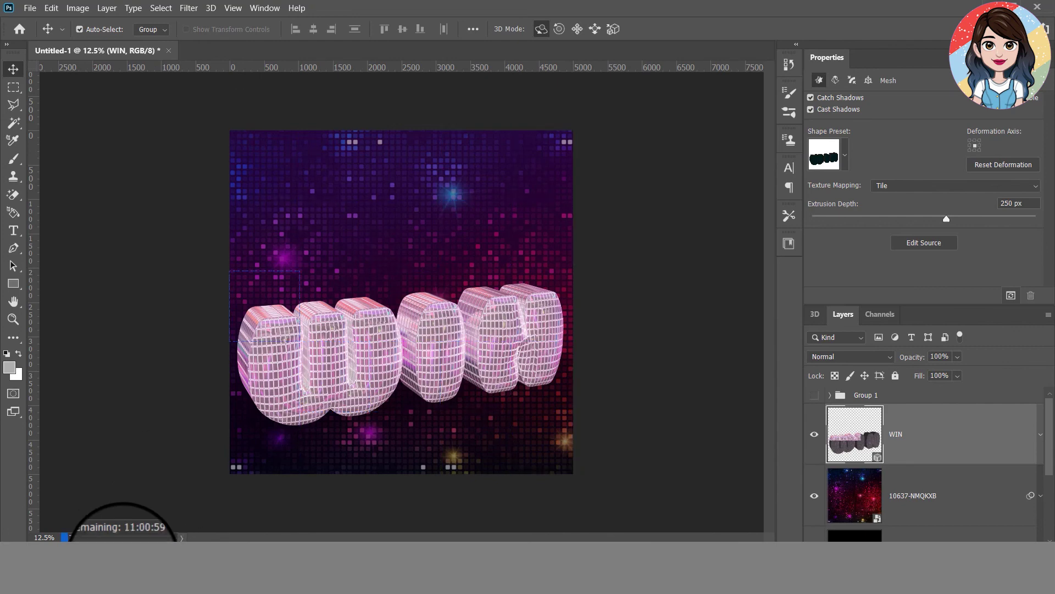
Stop the 3D render, show Group 1 again and reset the workspace to default
{"action": "key", "text": "Escape"}
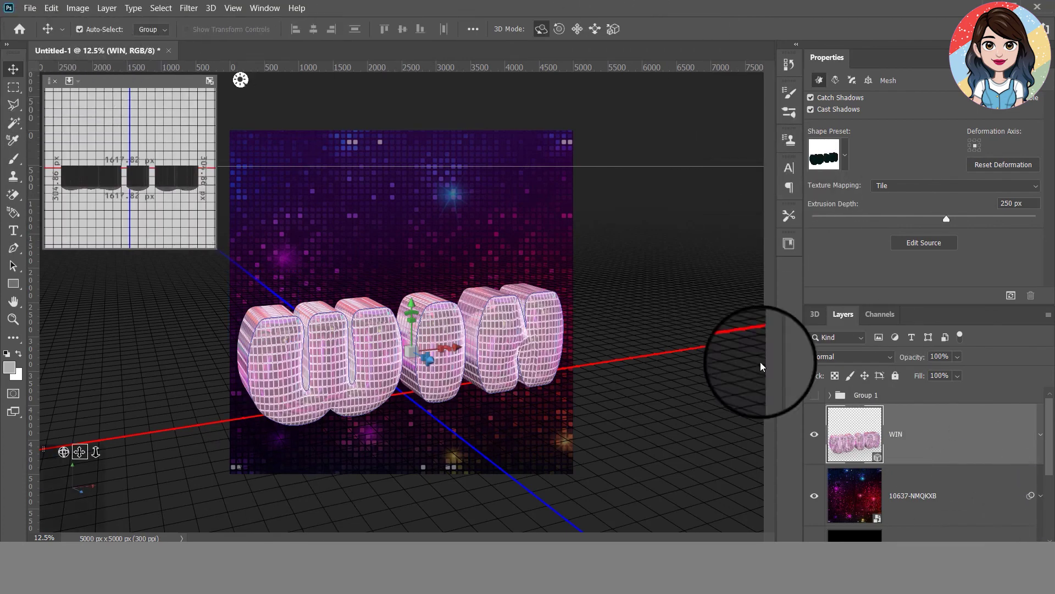
{"action": "left_click", "coordinate": [814, 394]}
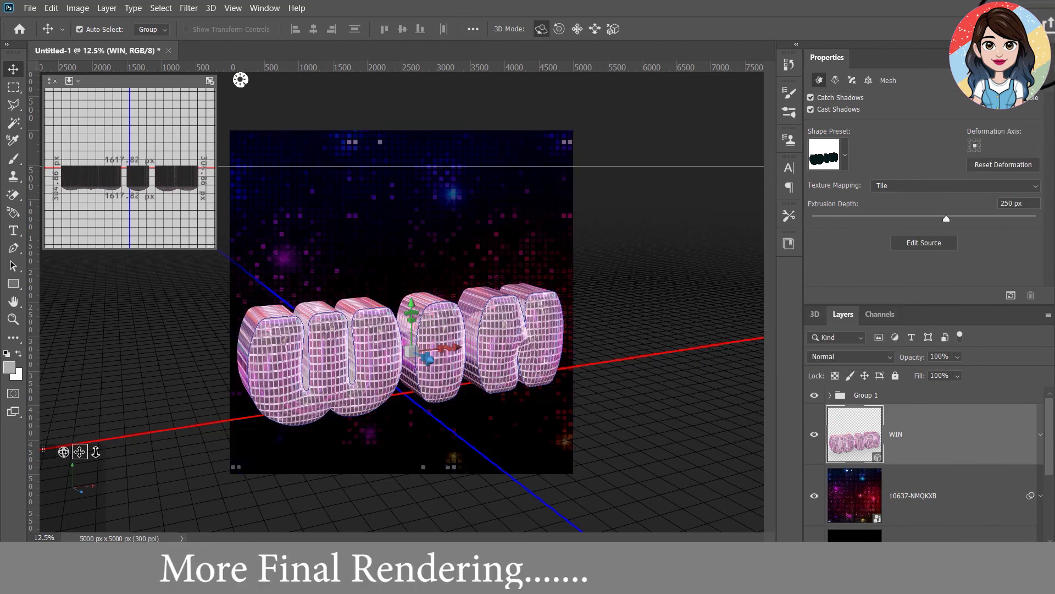
{"action": "left_click", "coordinate": [1047, 29]}
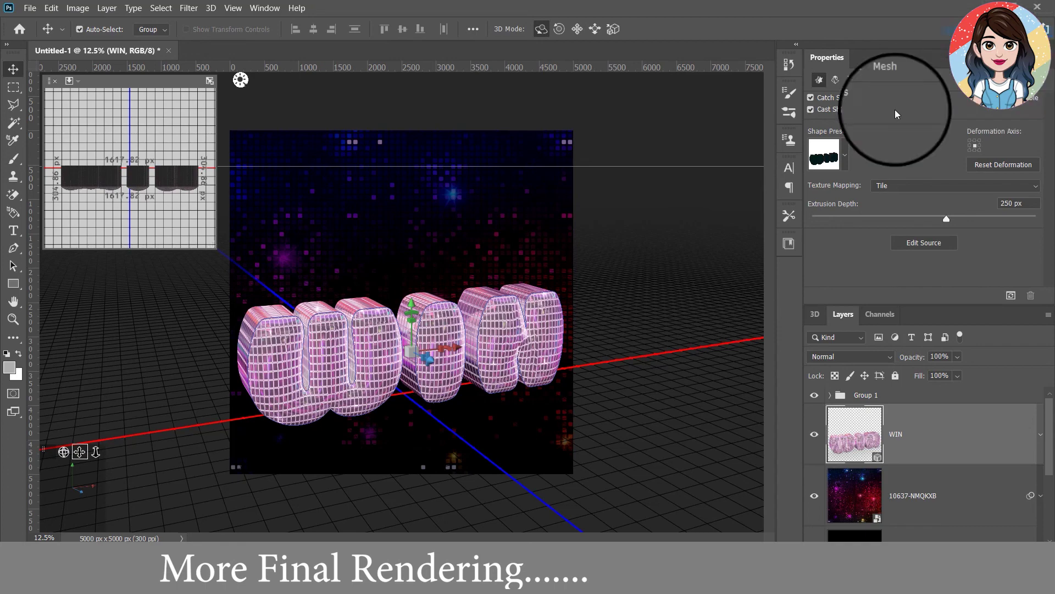
{"action": "left_click", "coordinate": [970, 103]}
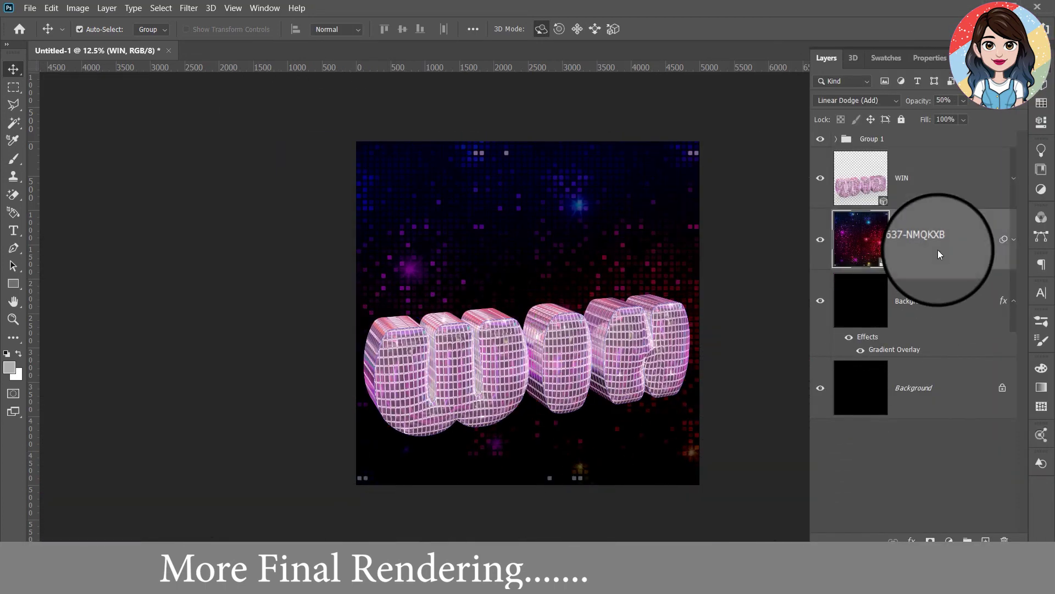
Keep glitter layer 10637-NMQKXB's Gaussian Blur and Linear Dodge (Add), and set opacity to 70%
{"action": "left_click", "coordinate": [938, 249]}
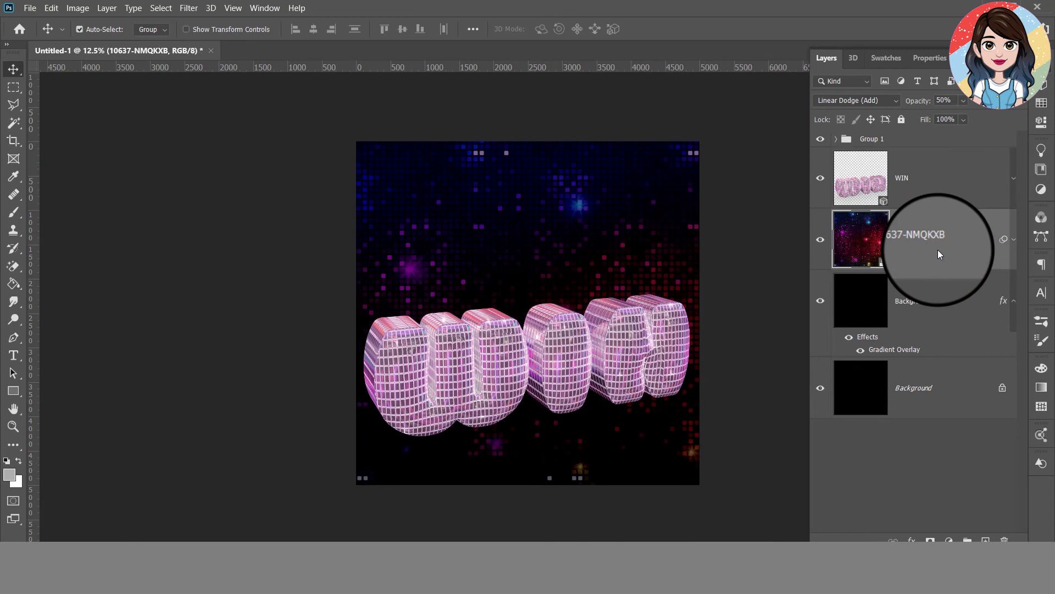
{"action": "left_click", "coordinate": [1014, 239]}
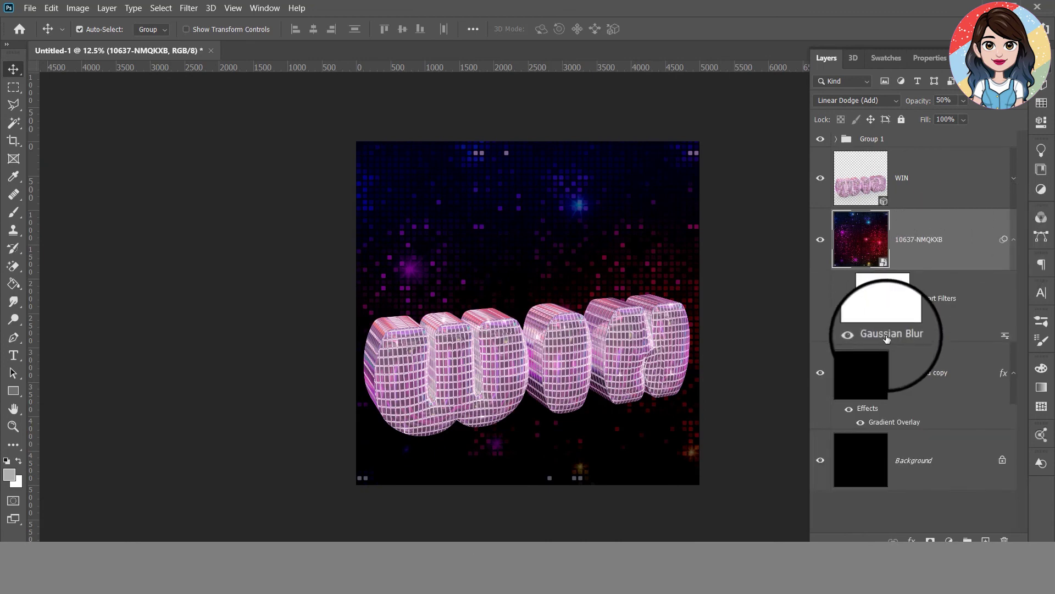
{"action": "double_click", "coordinate": [887, 336]}
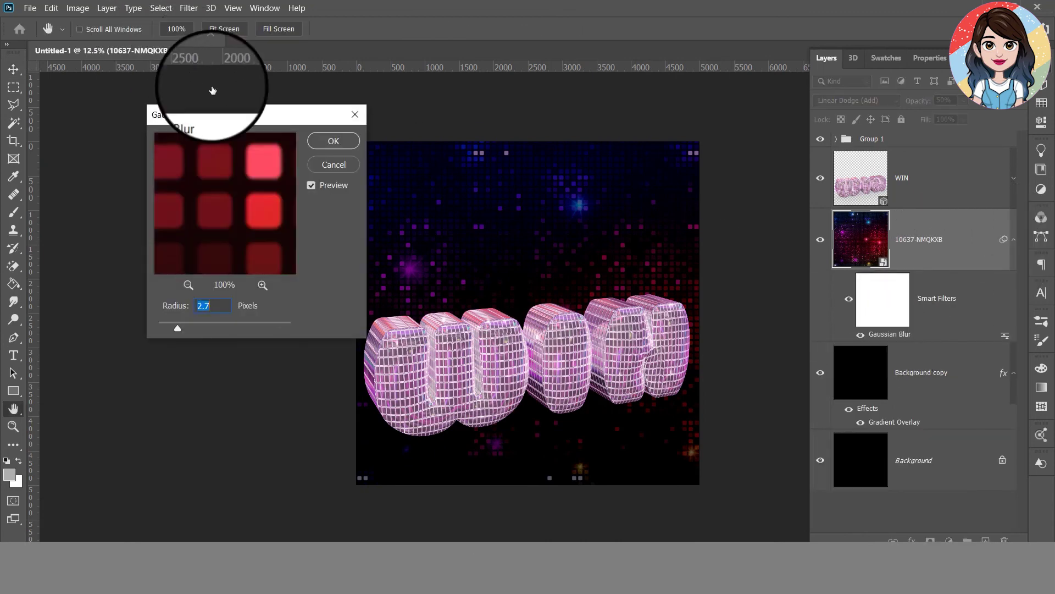
{"action": "left_click", "coordinate": [333, 141]}
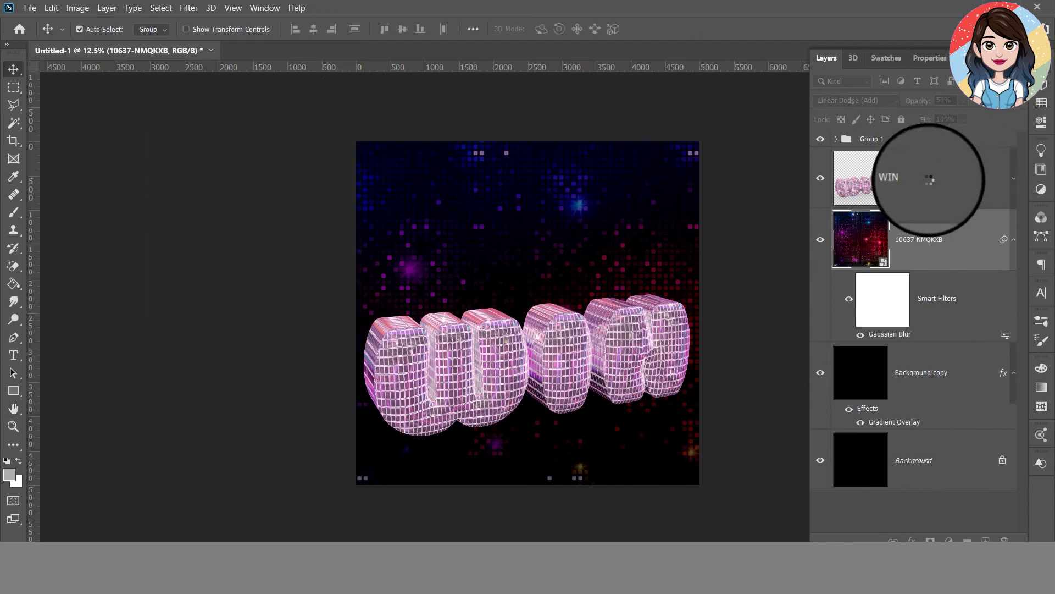
{"action": "left_click", "coordinate": [894, 103]}
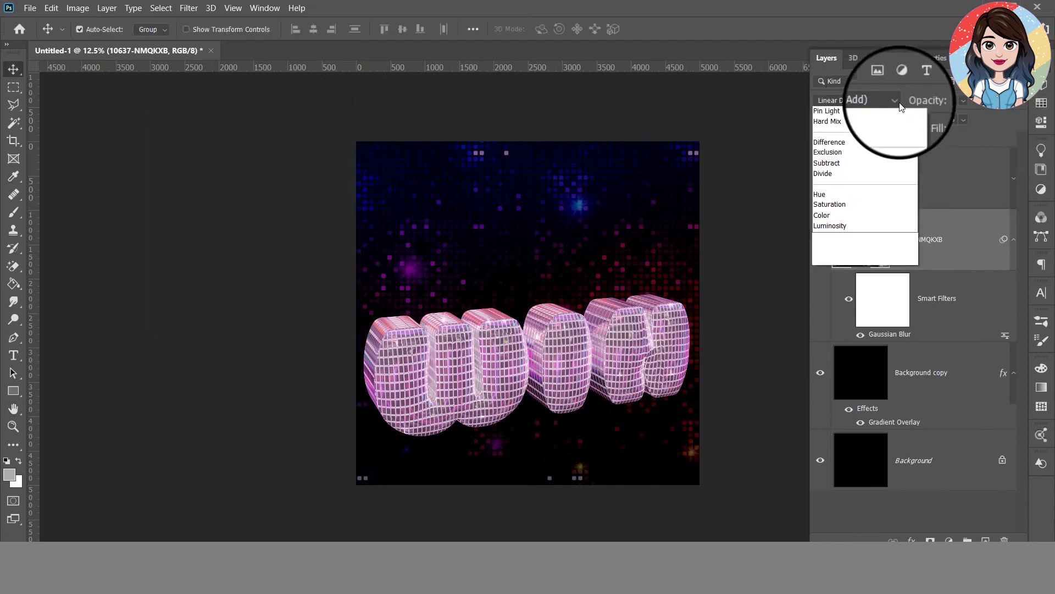
{"action": "left_click", "coordinate": [947, 100]}
{"action": "key", "text": "Return"}
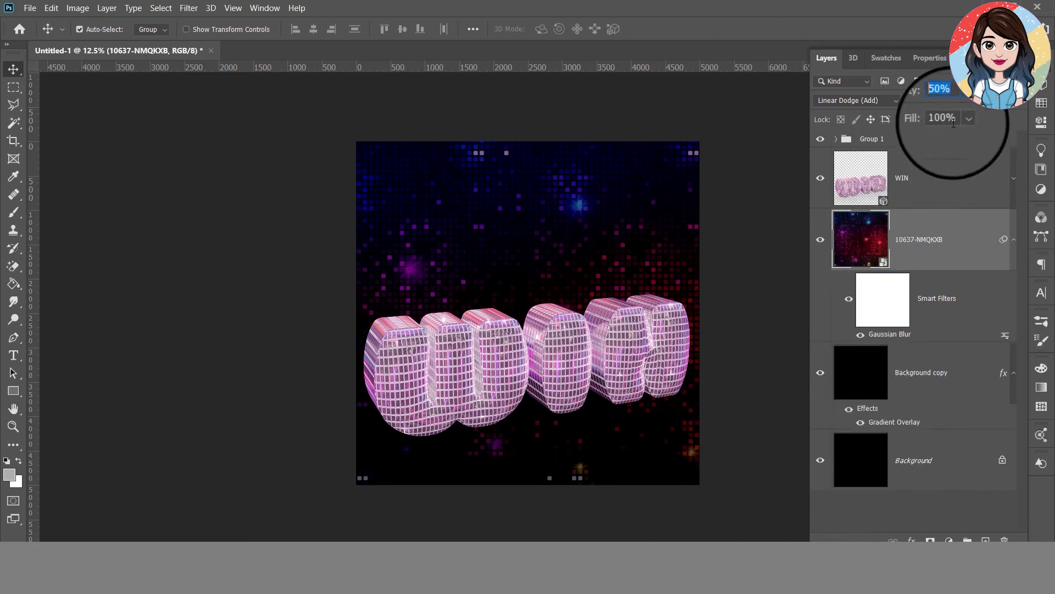
{"action": "type", "text": "70"}
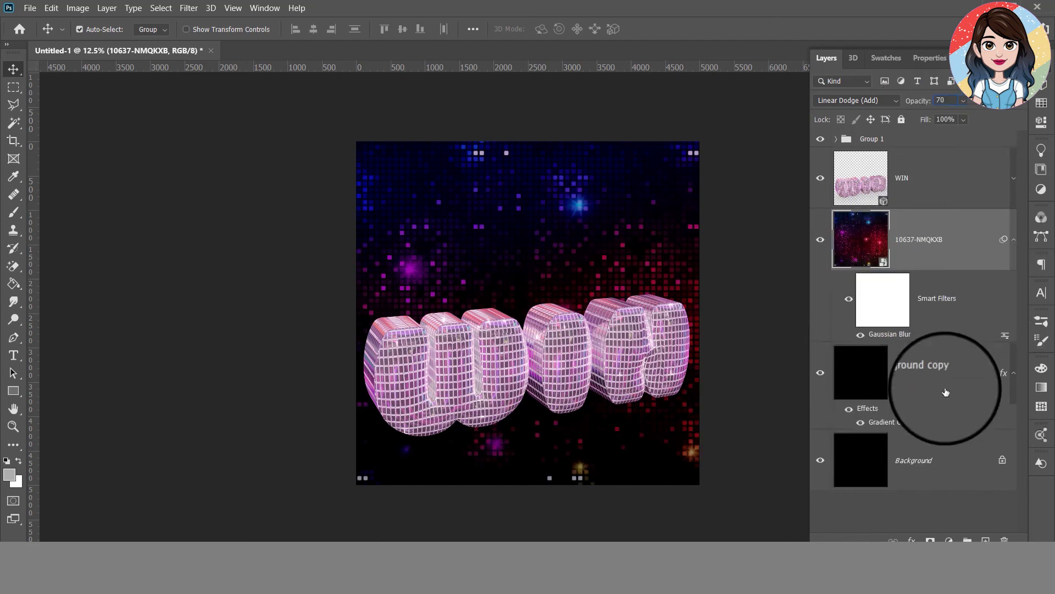
Add a Solid Color fill layer in hot pink ff009c above the glitter layer
{"action": "left_click", "coordinate": [910, 539]}
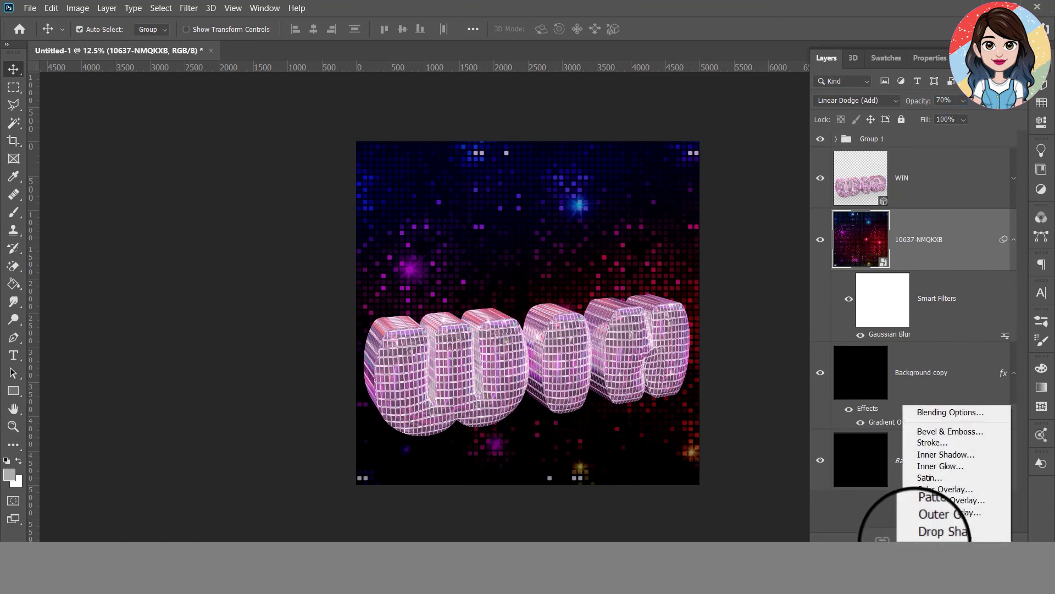
{"action": "left_click", "coordinate": [869, 506]}
{"action": "left_click", "coordinate": [945, 539]}
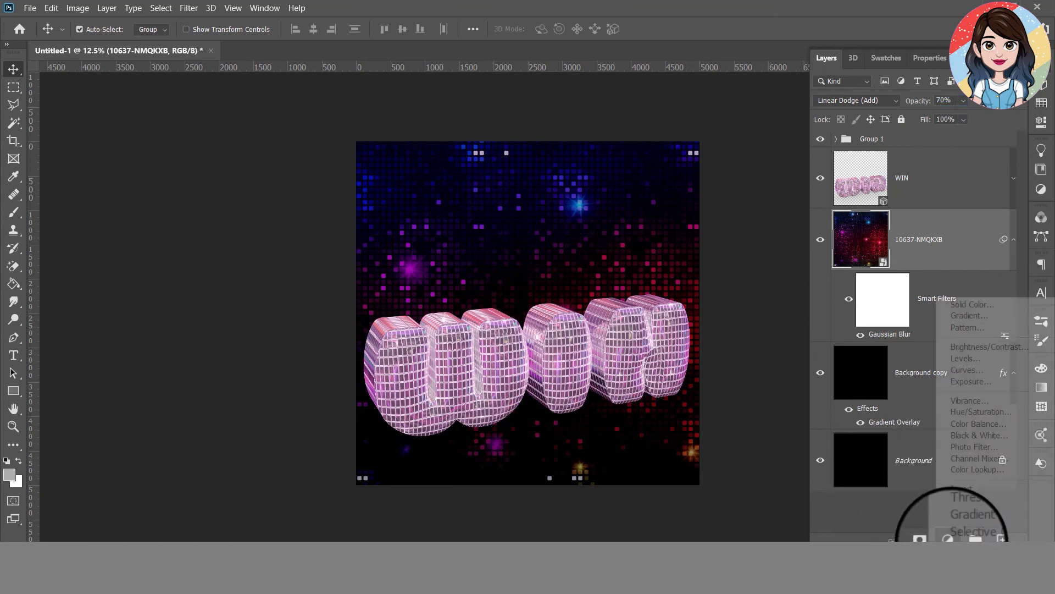
{"action": "left_click", "coordinate": [961, 306]}
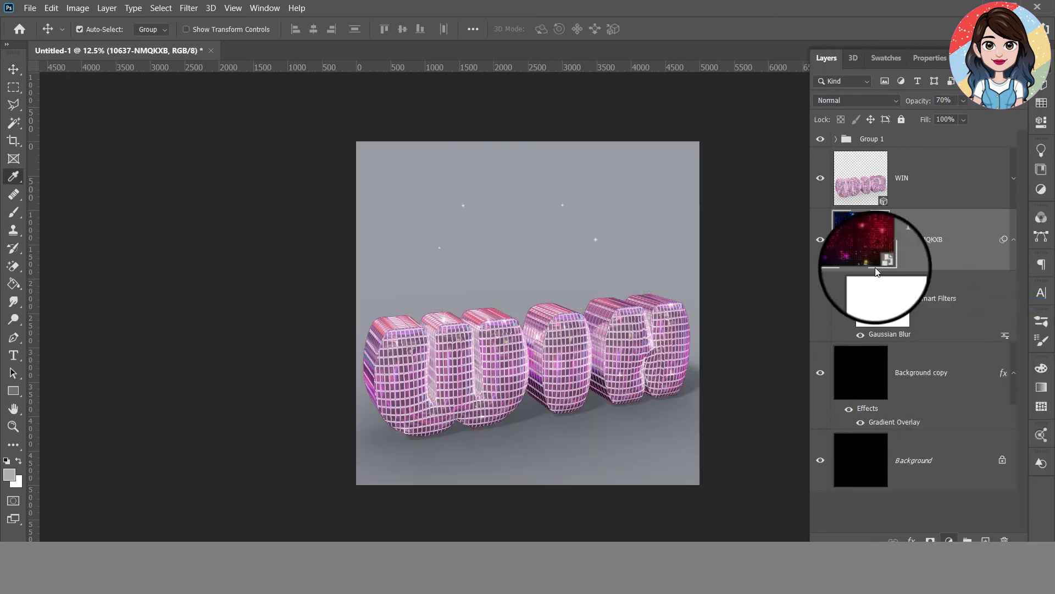
{"action": "left_click_drag", "start_coordinate": [810, 275], "coordinate": [479, 317]}
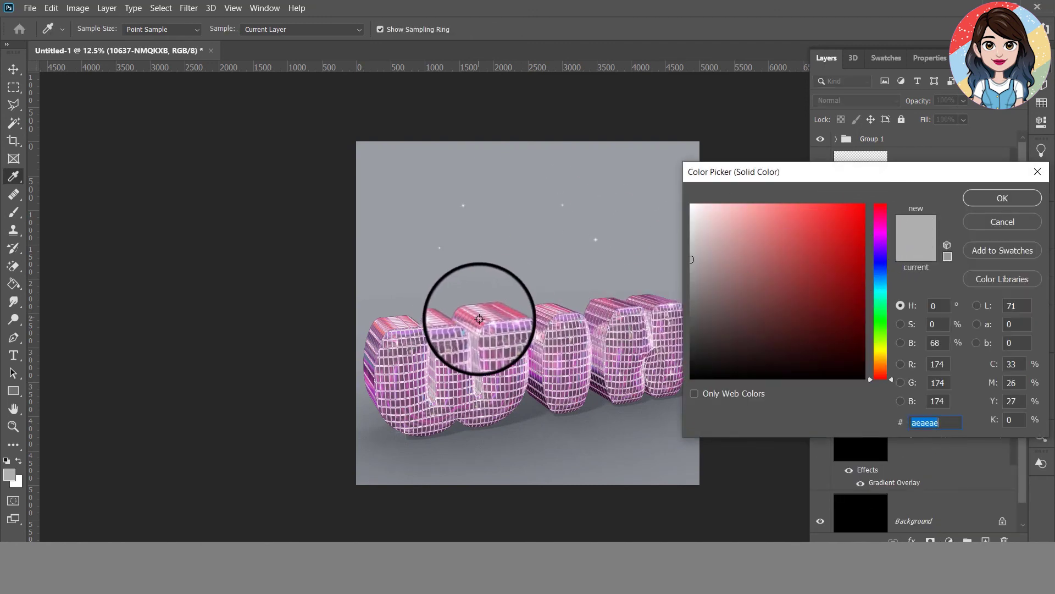
{"action": "mouse_move", "coordinate": [479, 317]}
{"action": "left_mouse_down"}
{"action": "mouse_move", "coordinate": [885, 242]}
{"action": "mouse_move", "coordinate": [862, 224]}
{"action": "mouse_move", "coordinate": [878, 220]}
{"action": "left_mouse_up"}
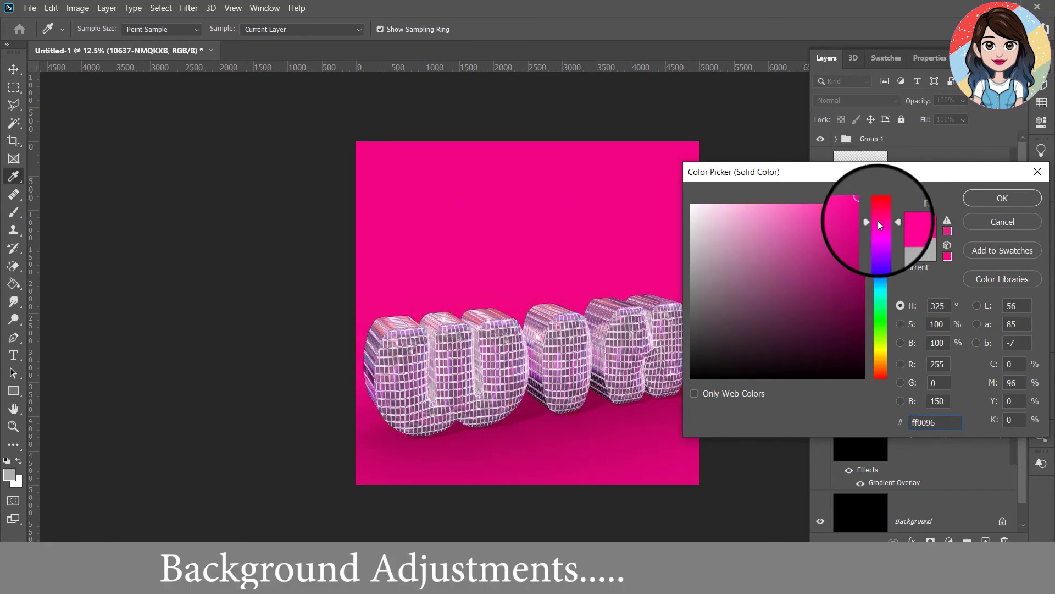
{"action": "left_click", "coordinate": [945, 189]}
{"action": "left_click", "coordinate": [901, 102]}
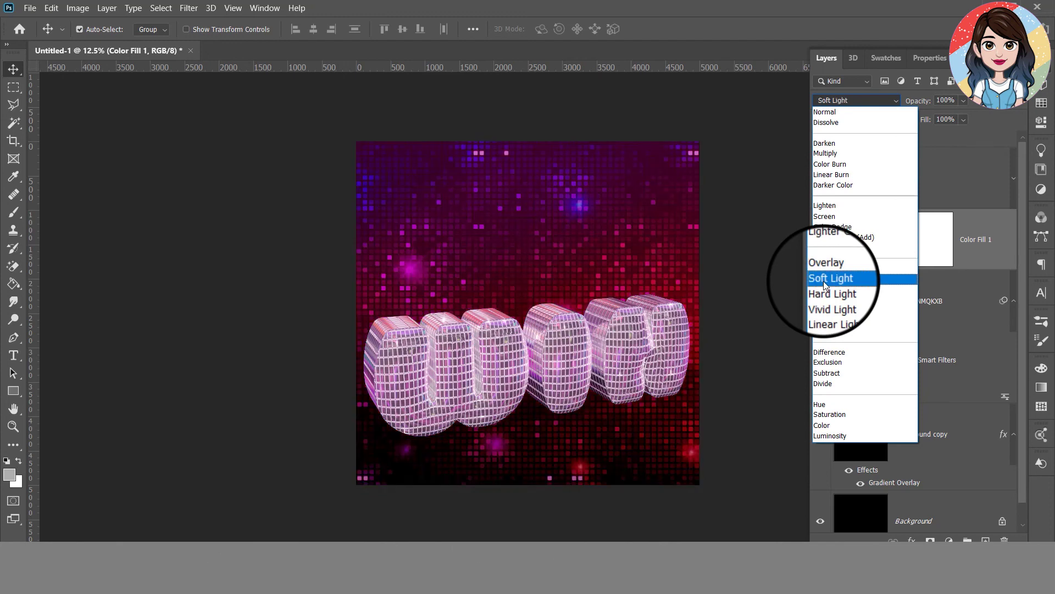
Blend Color Fill 1 as Soft Light and add Brightness/Contrast at 58 and -20
{"action": "left_click", "coordinate": [823, 279]}
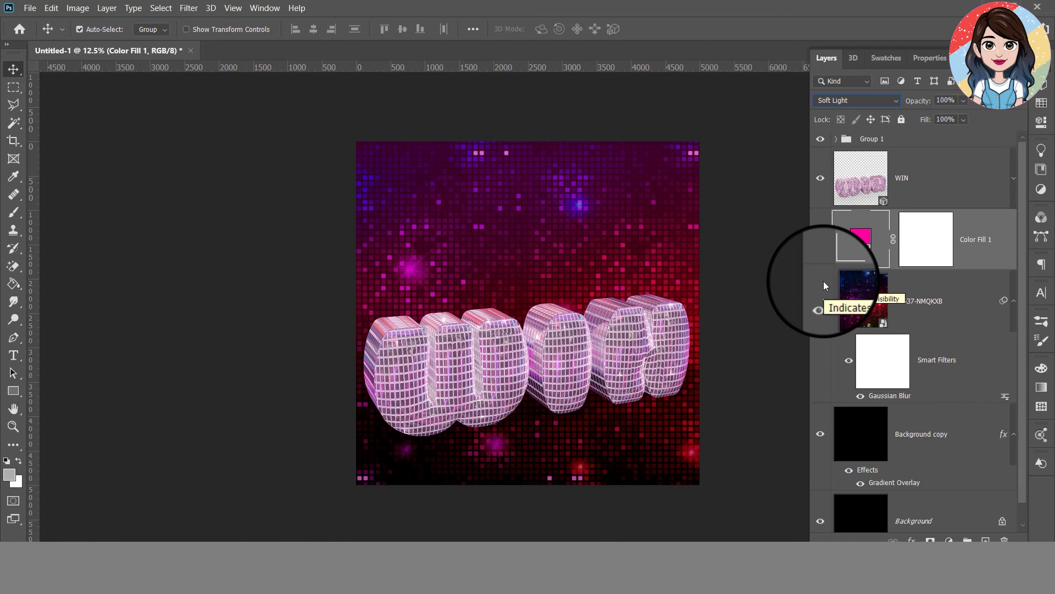
{"action": "left_click", "coordinate": [913, 540]}
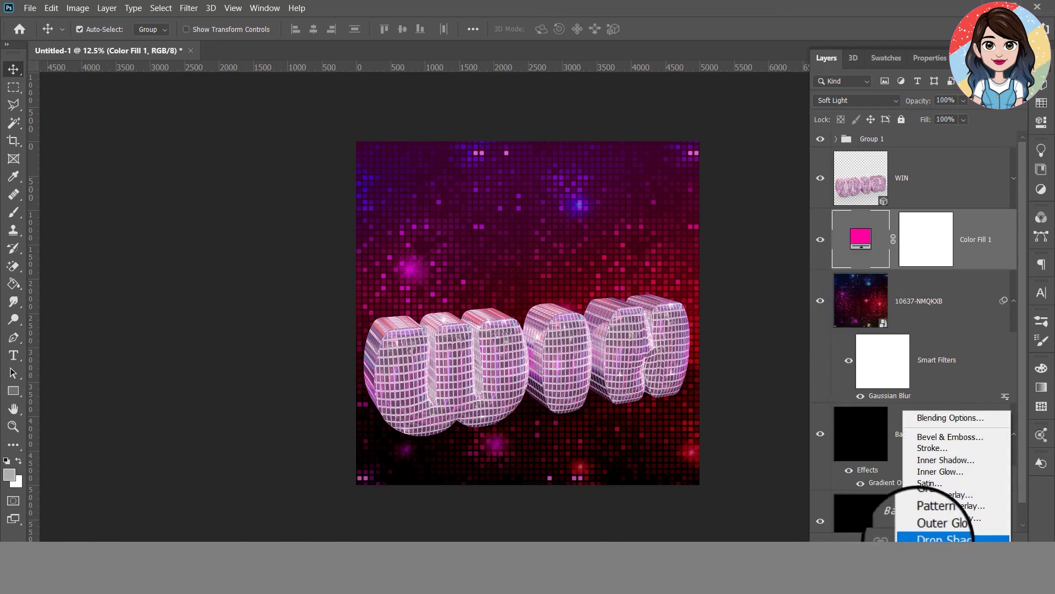
{"action": "left_click", "coordinate": [945, 536]}
{"action": "left_click", "coordinate": [934, 347]}
{"action": "mouse_move", "coordinate": [915, 142]}
{"action": "left_mouse_down"}
{"action": "mouse_move", "coordinate": [949, 142]}
{"action": "mouse_move", "coordinate": [876, 164]}
{"action": "mouse_move", "coordinate": [955, 181]}
{"action": "left_mouse_up"}
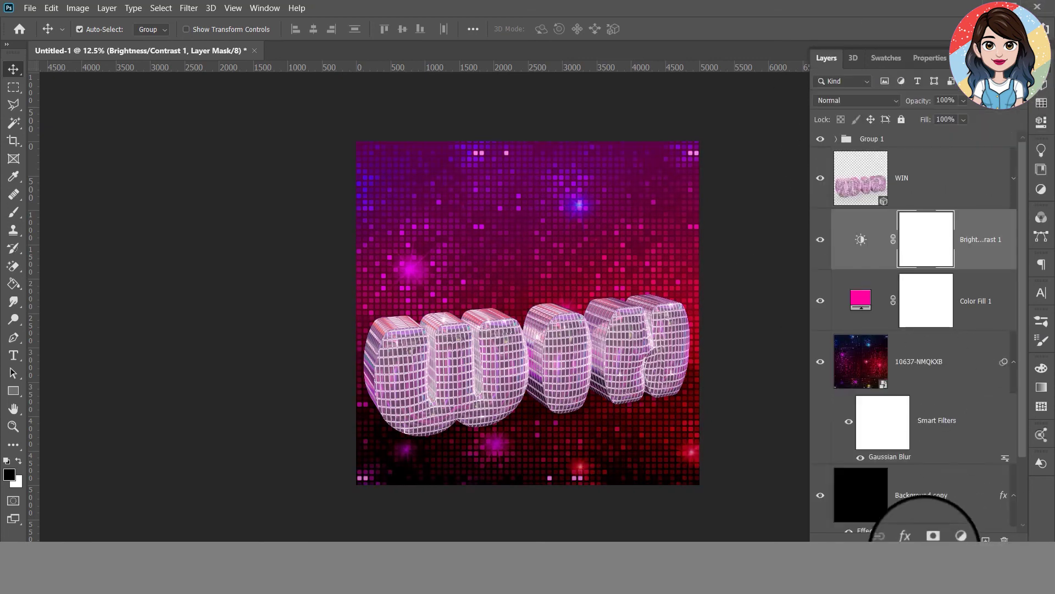
Add a Vibrance layer with saturation -3 and hide the Brightness/Contrast layer
{"action": "left_click", "coordinate": [949, 540]}
{"action": "left_click", "coordinate": [990, 396]}
{"action": "mouse_move", "coordinate": [913, 145]}
{"action": "left_mouse_down"}
{"action": "mouse_move", "coordinate": [861, 143]}
{"action": "mouse_move", "coordinate": [1000, 150]}
{"action": "mouse_move", "coordinate": [871, 135]}
{"action": "left_mouse_up"}
{"action": "left_click", "coordinate": [826, 58]}
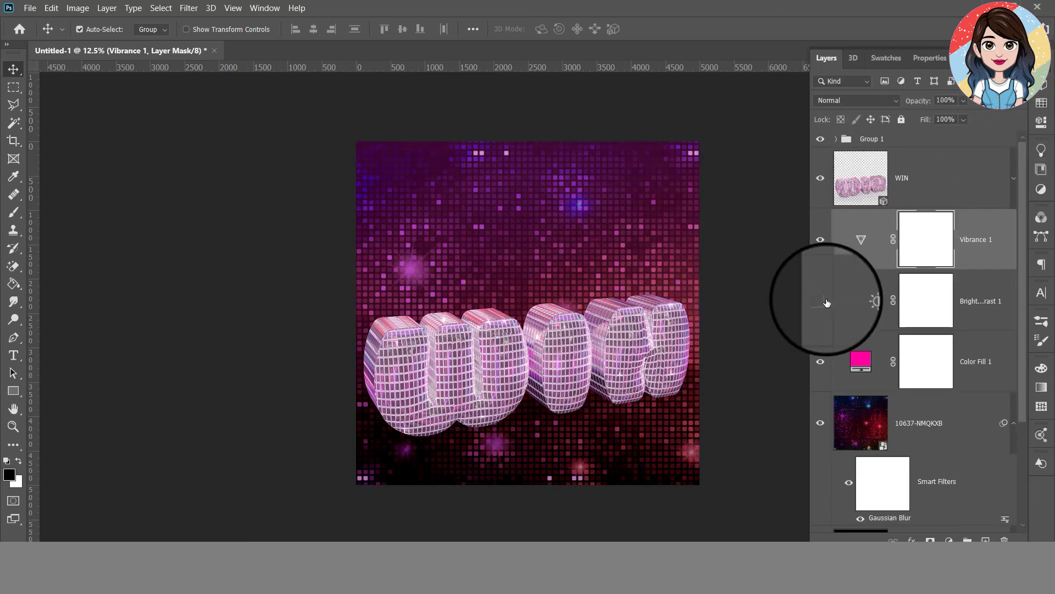
{"action": "left_click", "coordinate": [823, 523]}
Try Lighten on the glitter layer, then return it to Linear Dodge (Add)
{"action": "left_click", "coordinate": [856, 100]}
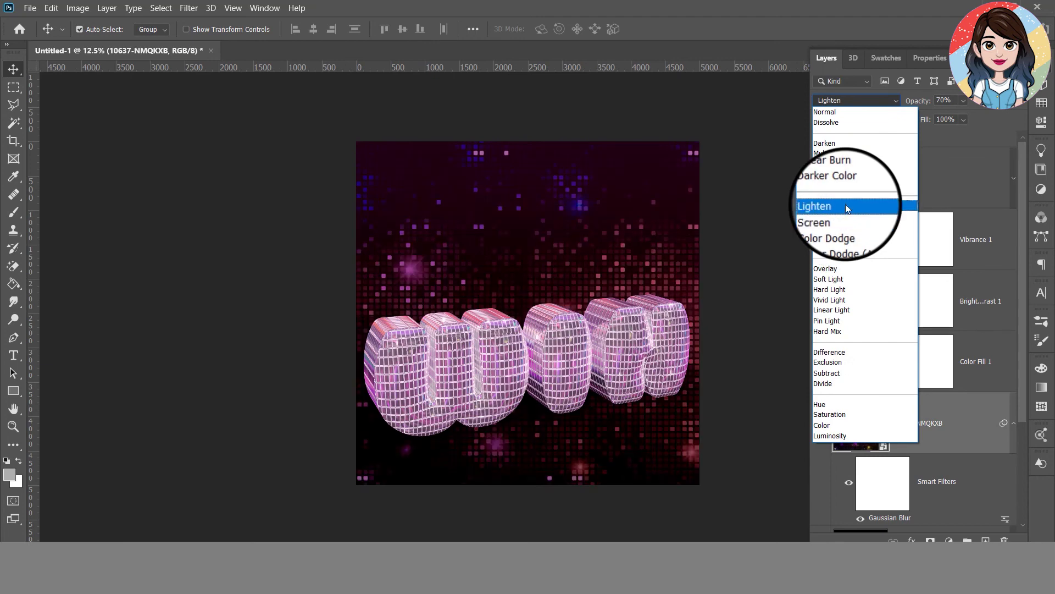
{"action": "left_click", "coordinate": [845, 206]}
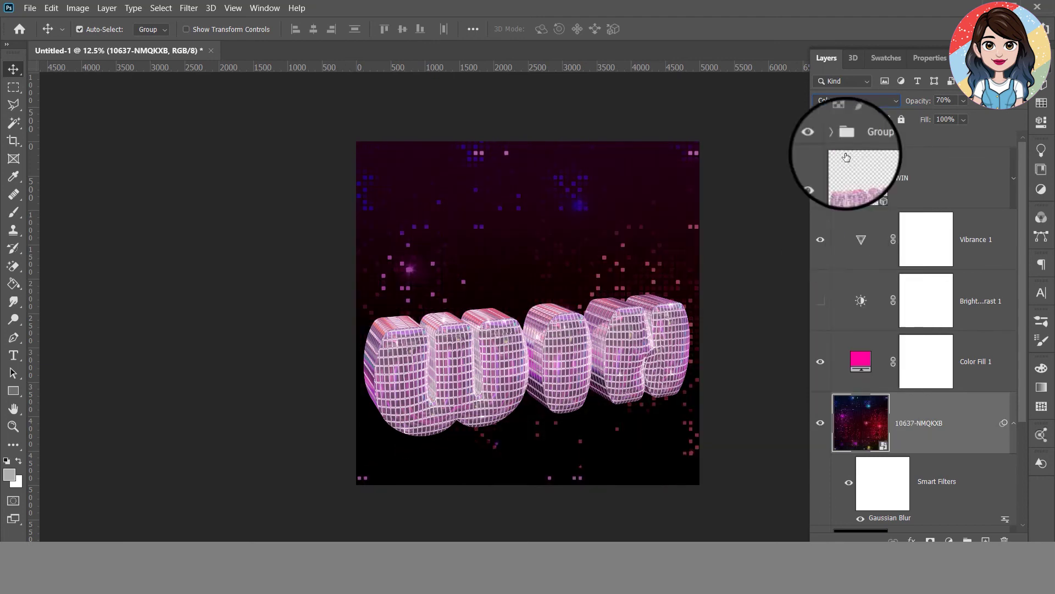
{"action": "left_click", "coordinate": [856, 100]}
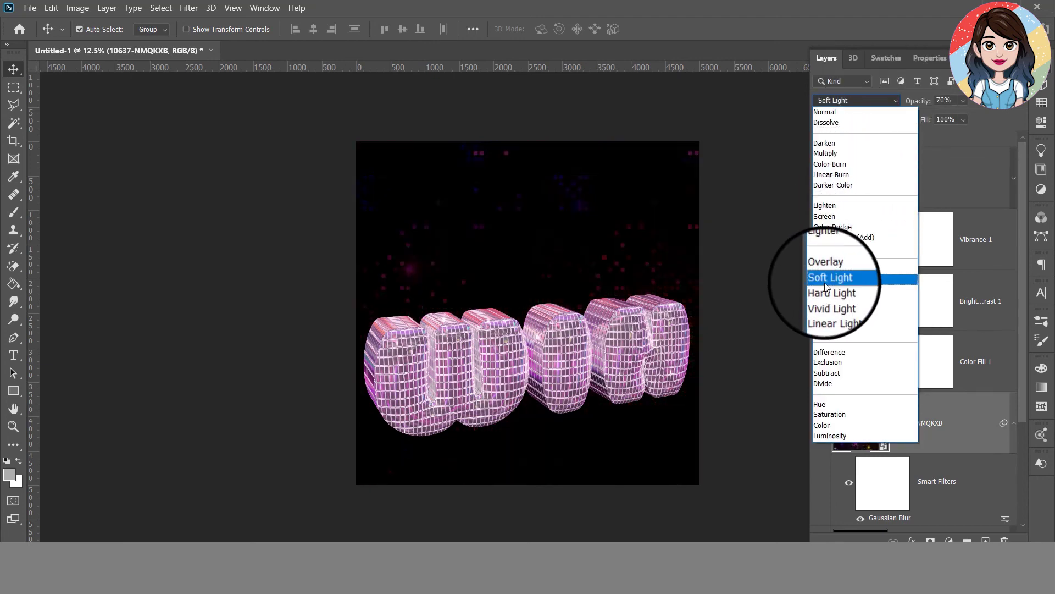
{"action": "left_click", "coordinate": [824, 237]}
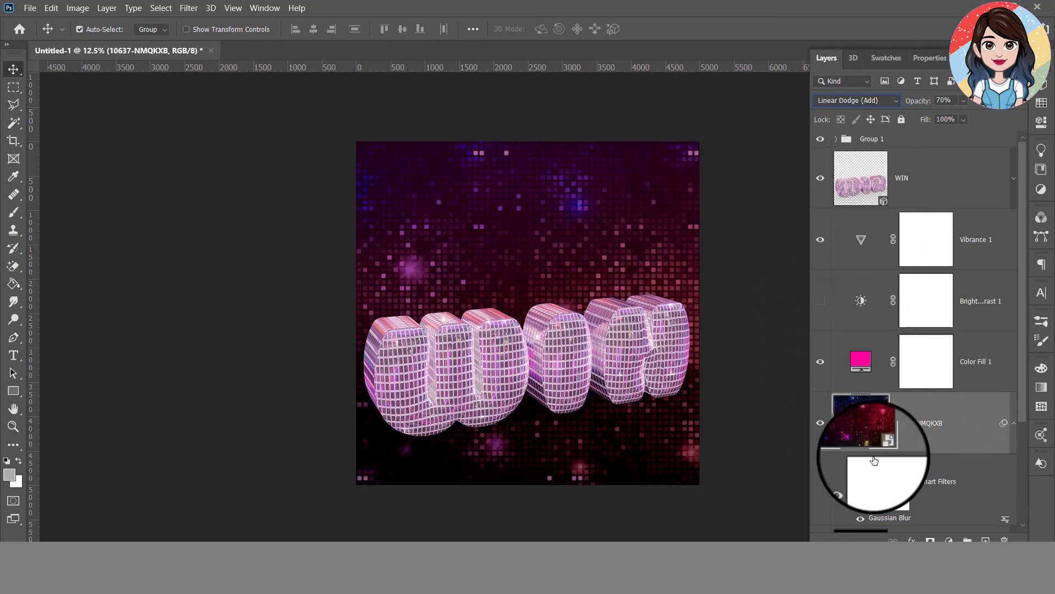
{"action": "scroll", "coordinate": [872, 460], "scroll_direction": "down", "scroll_amount": 2}
{"action": "left_click", "coordinate": [871, 435]}
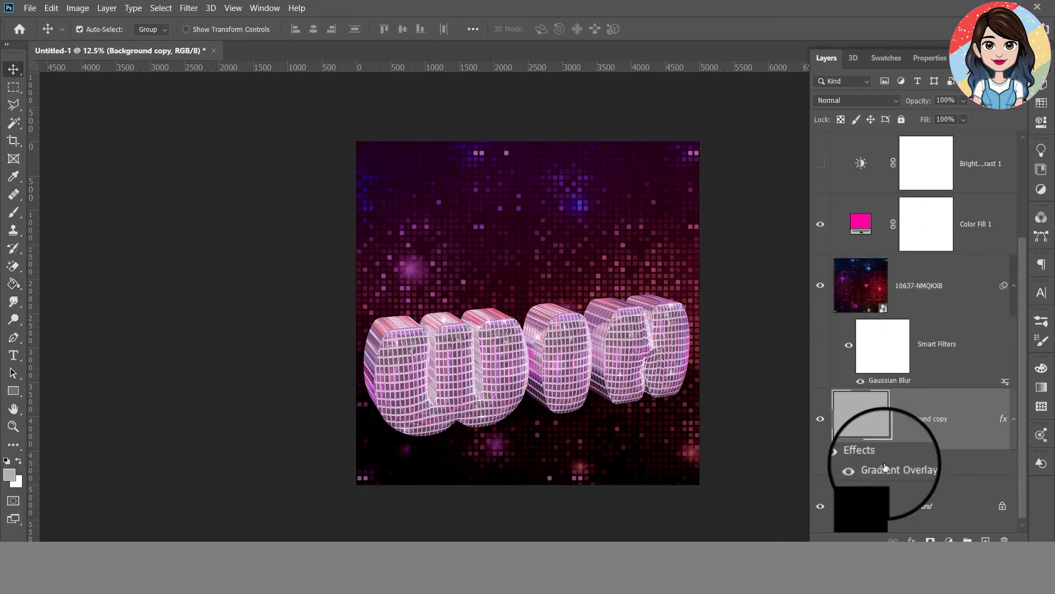
Turn off Background copy's Gradient Overlay and hide the Vibrance and Color Fill layers
{"action": "double_click", "coordinate": [971, 415]}
{"action": "left_click", "coordinate": [359, 361]}
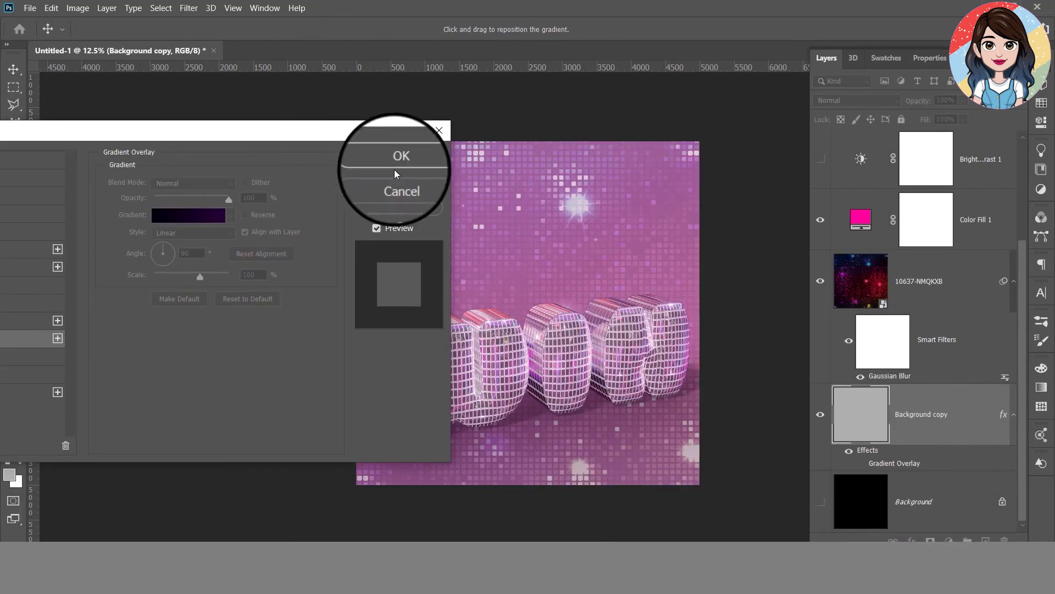
{"action": "left_click", "coordinate": [401, 159]}
{"action": "left_click", "coordinate": [820, 166]}
{"action": "left_click", "coordinate": [820, 288]}
{"action": "scroll", "coordinate": [871, 439], "scroll_direction": "down", "scroll_amount": 2}
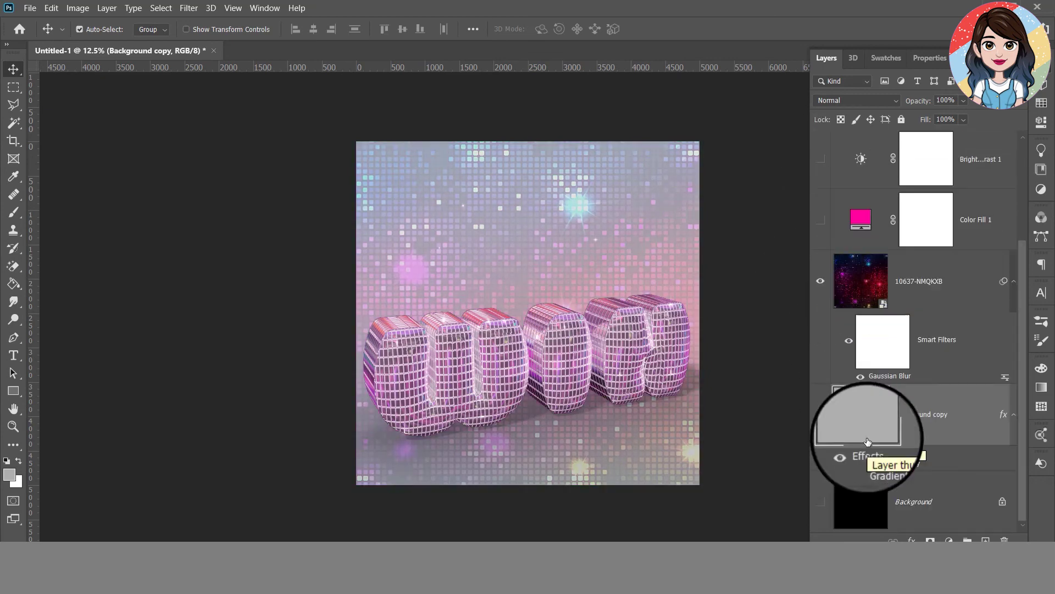
Paint Bucket fill the Background copy layer with a dark purple
{"action": "left_click", "coordinate": [9, 474]}
{"action": "key", "text": "Escape"}
{"action": "left_click", "coordinate": [12, 284]}
{"action": "left_click", "coordinate": [448, 259]}
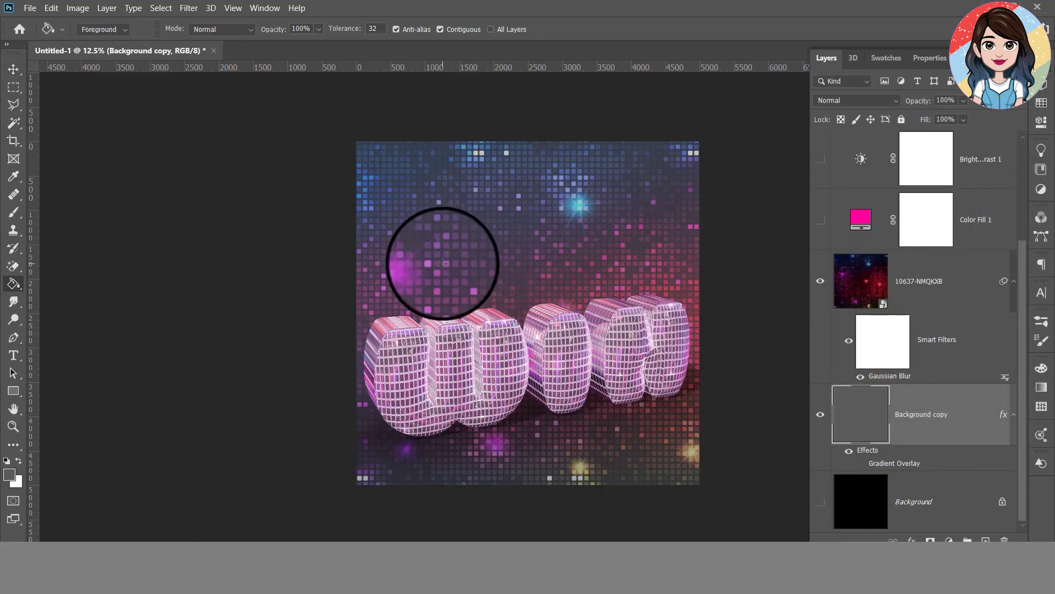
{"action": "left_click", "coordinate": [9, 474]}
{"action": "left_click", "coordinate": [880, 228]}
{"action": "left_click", "coordinate": [863, 326]}
{"action": "left_click", "coordinate": [1014, 201]}
Refill the Background copy with a brighter purple, then with a redder magenta
{"action": "left_click", "coordinate": [530, 236]}
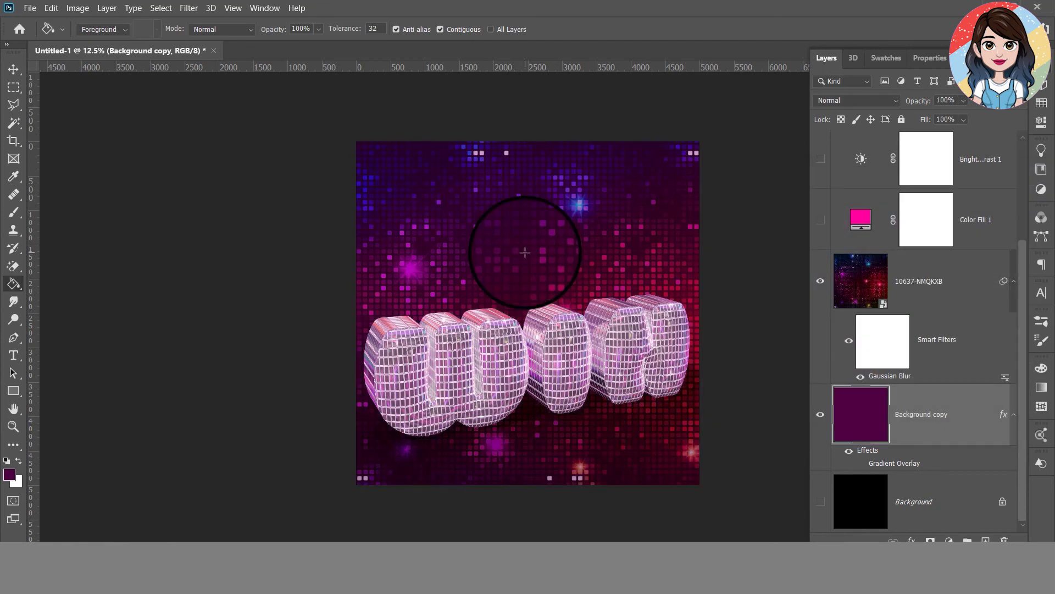
{"action": "left_click", "coordinate": [9, 474]}
{"action": "left_click", "coordinate": [861, 296]}
{"action": "left_click", "coordinate": [1002, 198]}
{"action": "left_click", "coordinate": [541, 255]}
{"action": "left_click", "coordinate": [9, 474]}
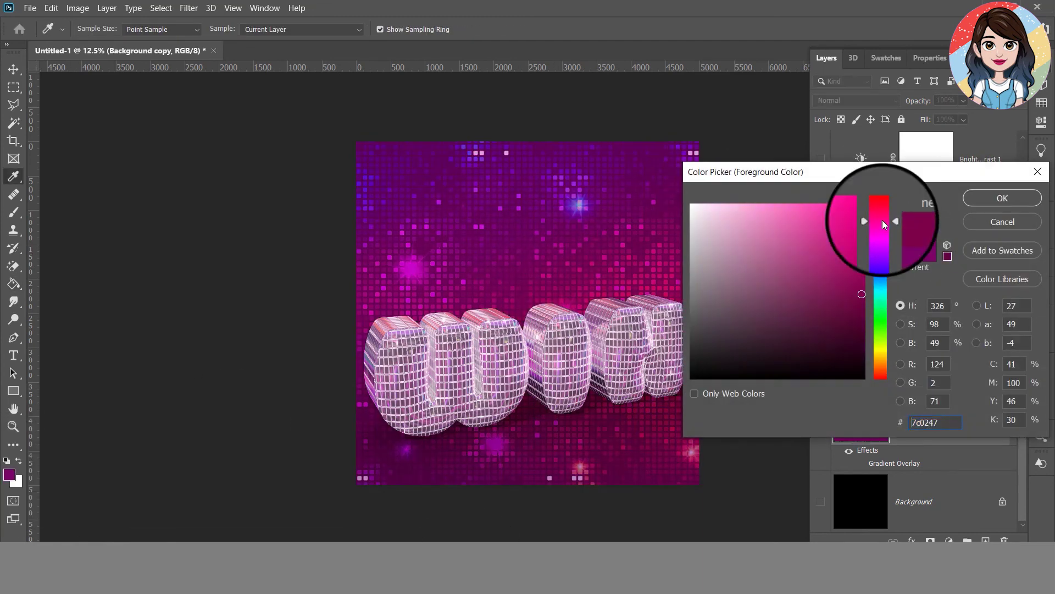
{"action": "left_click", "coordinate": [882, 220]}
{"action": "left_click", "coordinate": [1003, 198]}
{"action": "left_click", "coordinate": [565, 236]}
Try Soft Light on the magenta layer, revert to Normal, and refill it bright pink
{"action": "left_click", "coordinate": [895, 101]}
{"action": "left_click", "coordinate": [828, 279]}
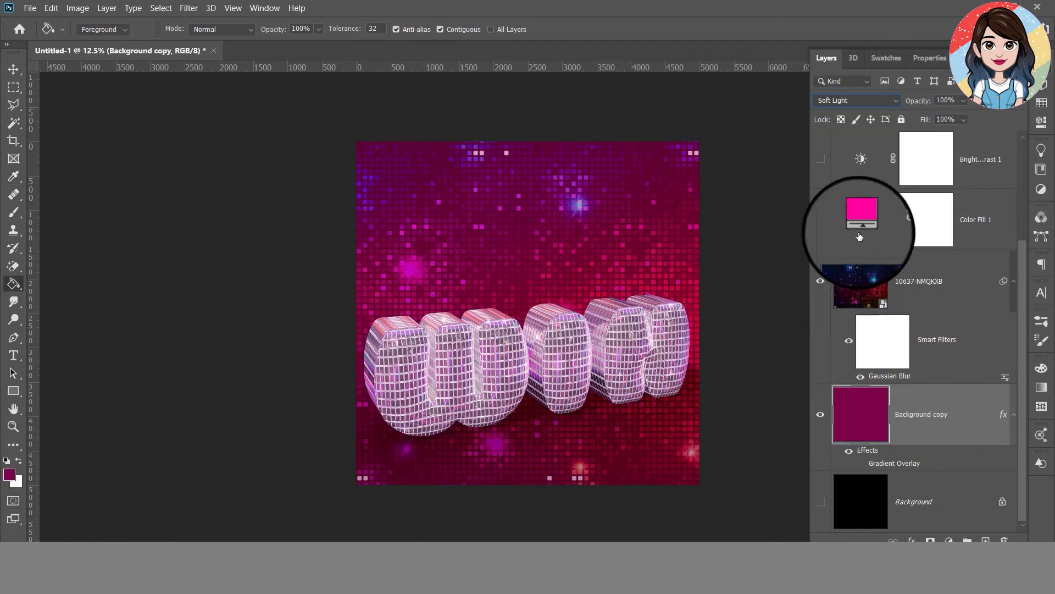
{"action": "left_click", "coordinate": [820, 499]}
{"action": "left_click", "coordinate": [857, 101]}
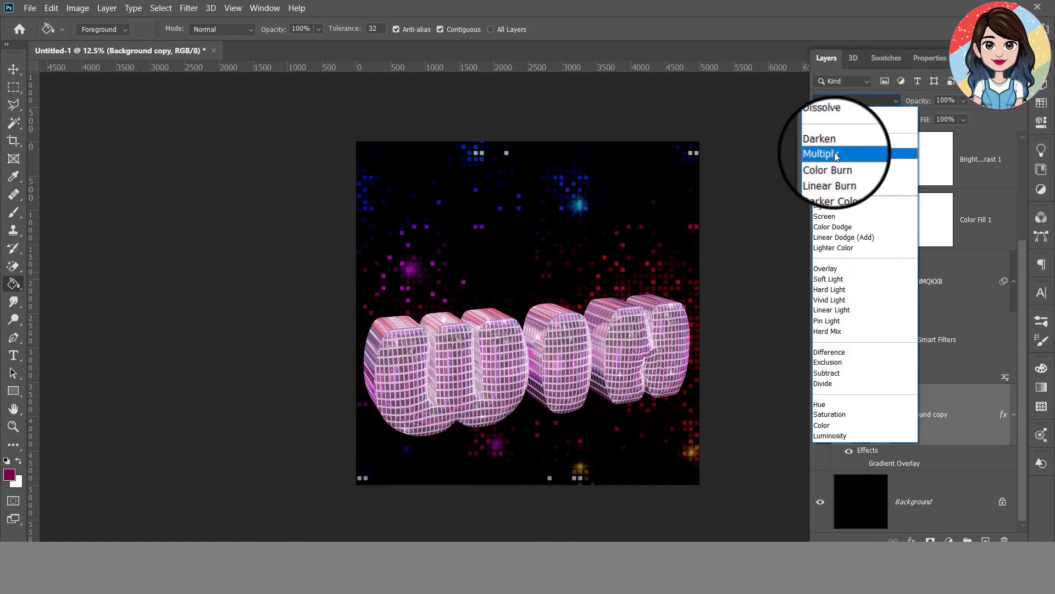
{"action": "left_click", "coordinate": [830, 88]}
{"action": "left_click", "coordinate": [9, 474]}
{"action": "left_click", "coordinate": [878, 215]}
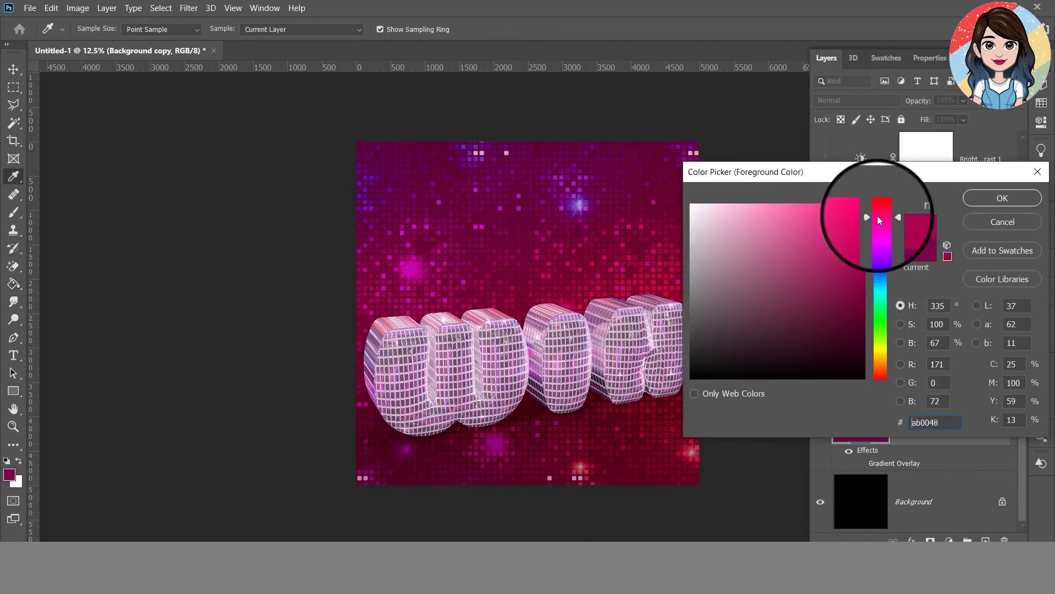
{"action": "left_click", "coordinate": [1003, 198]}
Blend the pink Background copy as Linear Dodge (Add) and lower its opacity
{"action": "key", "text": "g"}
{"action": "left_click", "coordinate": [495, 236]}
{"action": "left_click", "coordinate": [858, 101]}
{"action": "left_click", "coordinate": [836, 236]}
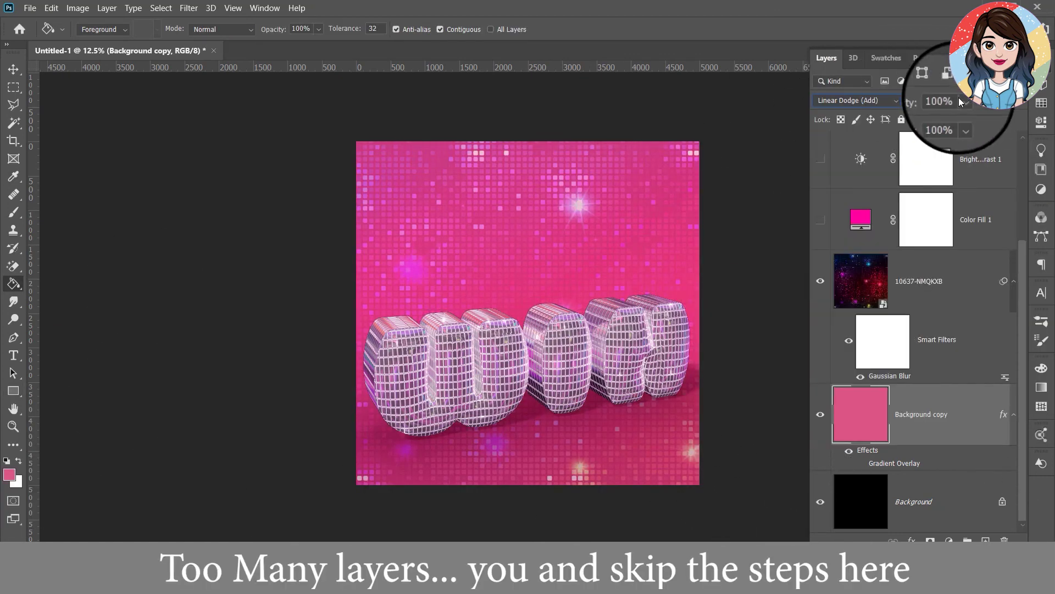
{"action": "left_click", "coordinate": [963, 101]}
{"action": "left_click_drag", "start_coordinate": [981, 120], "coordinate": [952, 119]}
{"action": "key", "text": "v"}
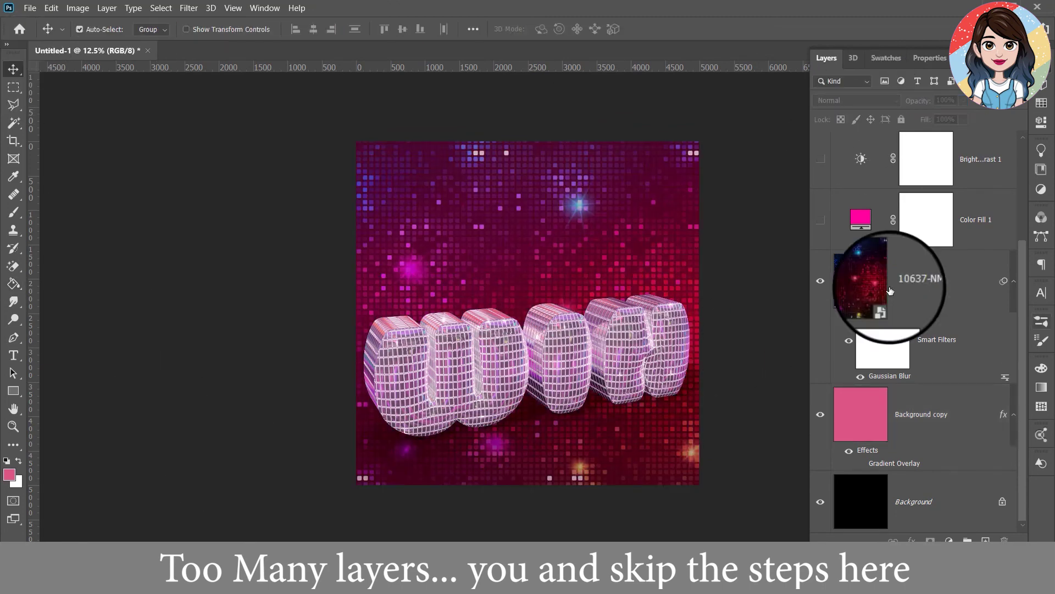
Leave only Brightness/Contrast visible, hiding Color Fill and Vibrance, and expand Group 1
{"action": "scroll", "coordinate": [871, 306], "scroll_direction": "up", "scroll_amount": 3}
{"action": "left_click", "coordinate": [821, 300]}
{"action": "left_click", "coordinate": [821, 361]}
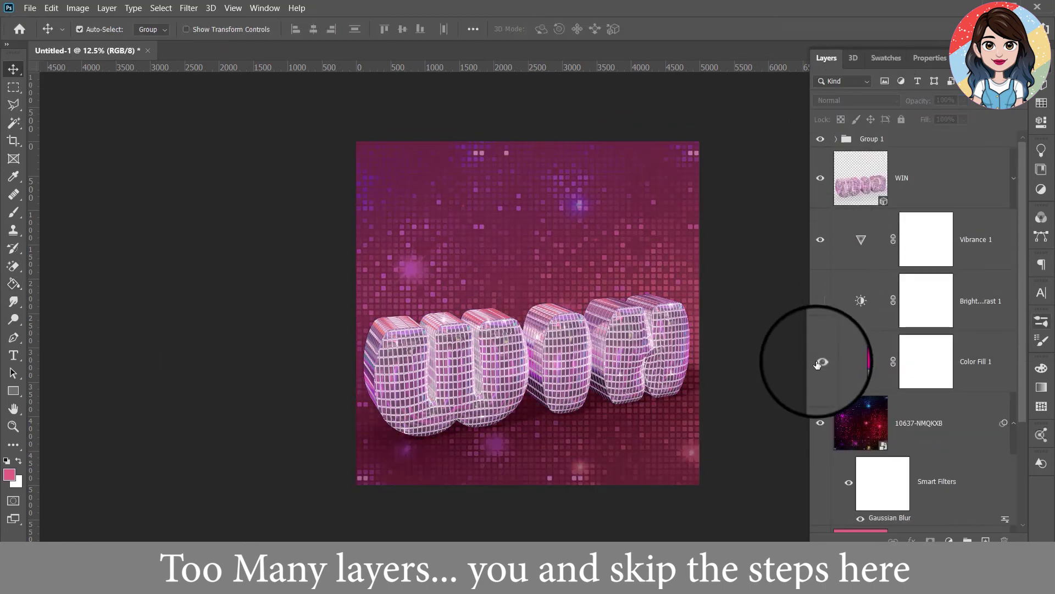
{"action": "left_click", "coordinate": [821, 301]}
{"action": "left_click", "coordinate": [820, 239]}
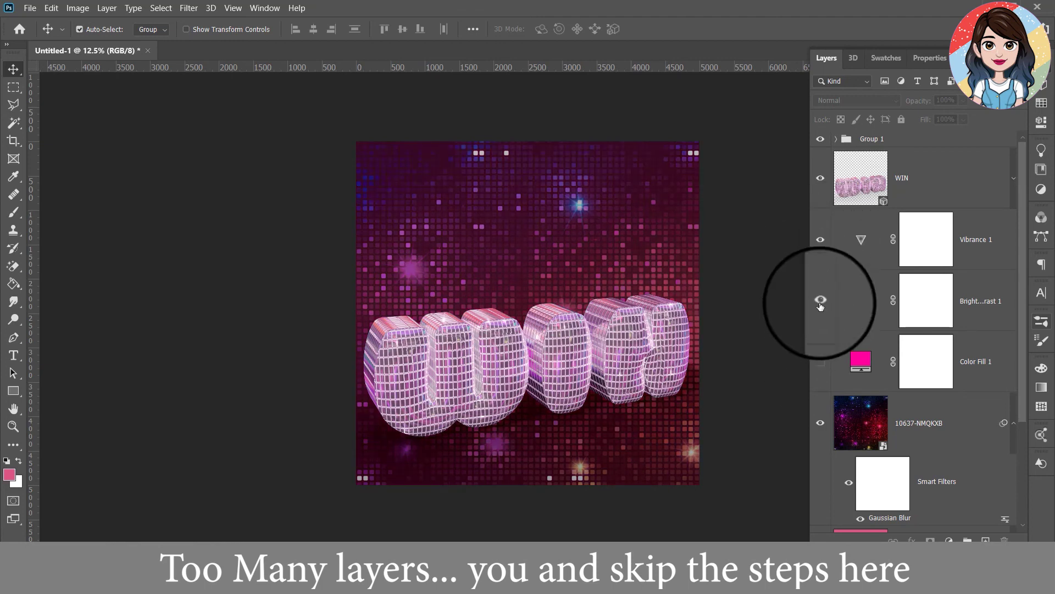
{"action": "left_click", "coordinate": [820, 301]}
{"action": "left_click", "coordinate": [835, 138]}
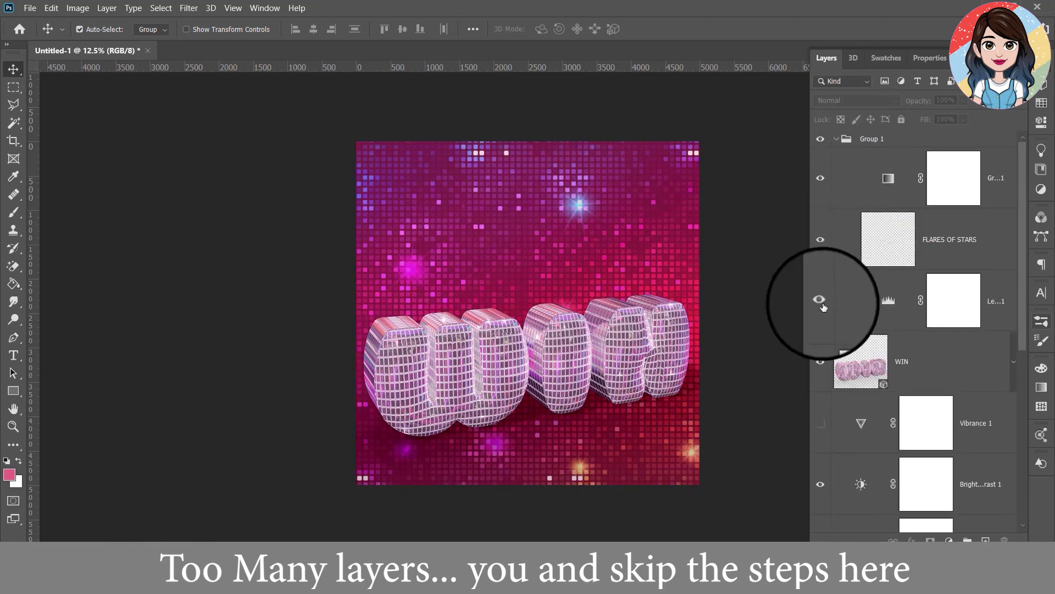
{"action": "scroll", "coordinate": [835, 301], "scroll_direction": "down", "scroll_amount": 3}
{"action": "scroll", "coordinate": [668, 513], "scroll_direction": "up", "scroll_amount": 2}
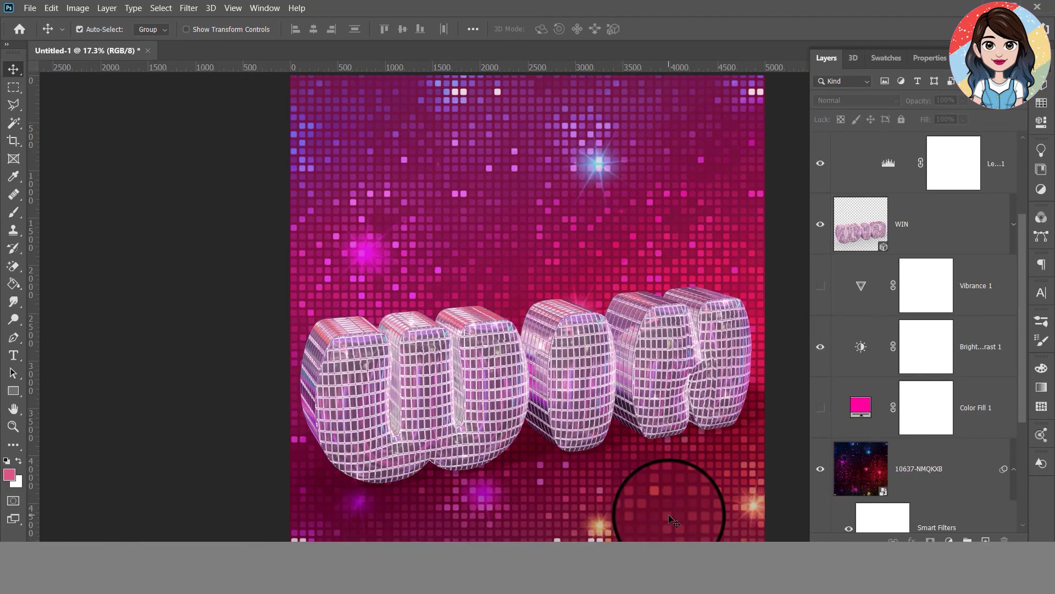
Draw a Pen floor shape across the lower canvas filled near-black
{"action": "key", "text": "shift+Tab"}
{"action": "scroll", "coordinate": [475, 473], "scroll_direction": "down", "scroll_amount": 2}
{"action": "key", "text": "p"}
{"action": "left_click", "coordinate": [341, 433]}
{"action": "left_click", "coordinate": [687, 363]}
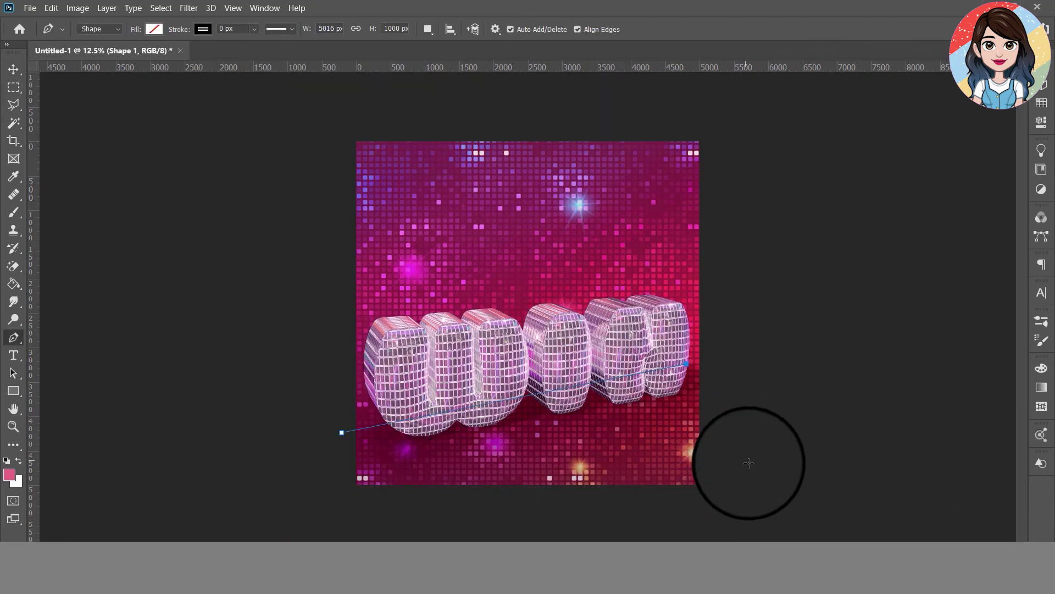
{"action": "left_click", "coordinate": [154, 29]}
{"action": "left_click", "coordinate": [241, 101]}
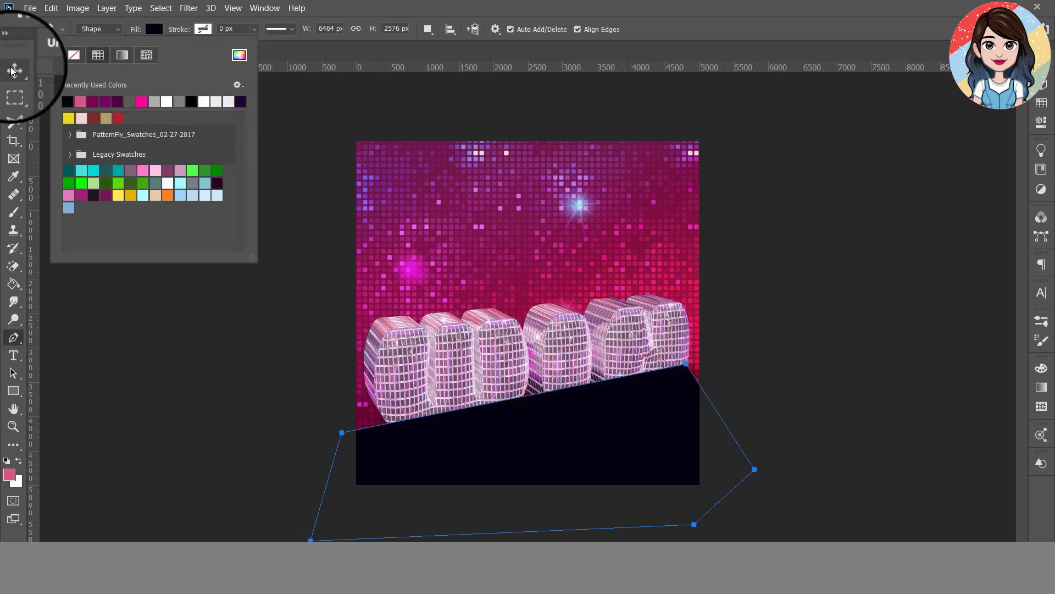
Move Shape 1 below the WIN layer and blend it as Overlay at 20% opacity
{"action": "left_click", "coordinate": [14, 68]}
{"action": "key", "text": "shift+Tab"}
{"action": "left_click_drag", "start_coordinate": [935, 161], "coordinate": [933, 417]}
{"action": "left_click", "coordinate": [857, 100]}
{"action": "left_click", "coordinate": [846, 226]}
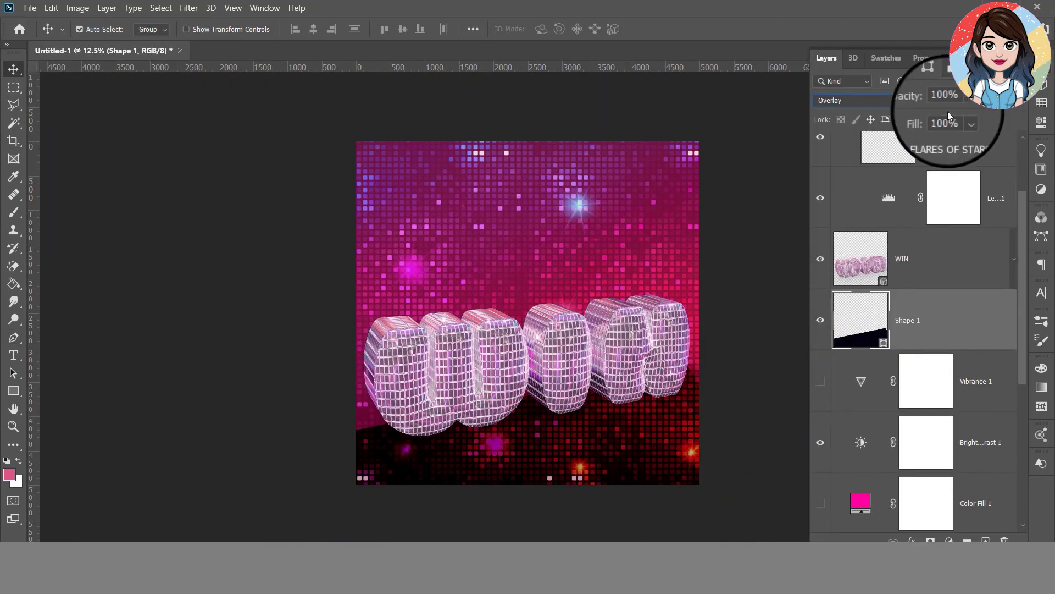
{"action": "left_click", "coordinate": [946, 100]}
{"action": "type", "text": "20"}
{"action": "key", "text": "Return"}
Apply a Gaussian Blur smart filter to Shape 1 and set its blending back to Normal
{"action": "left_click", "coordinate": [188, 8]}
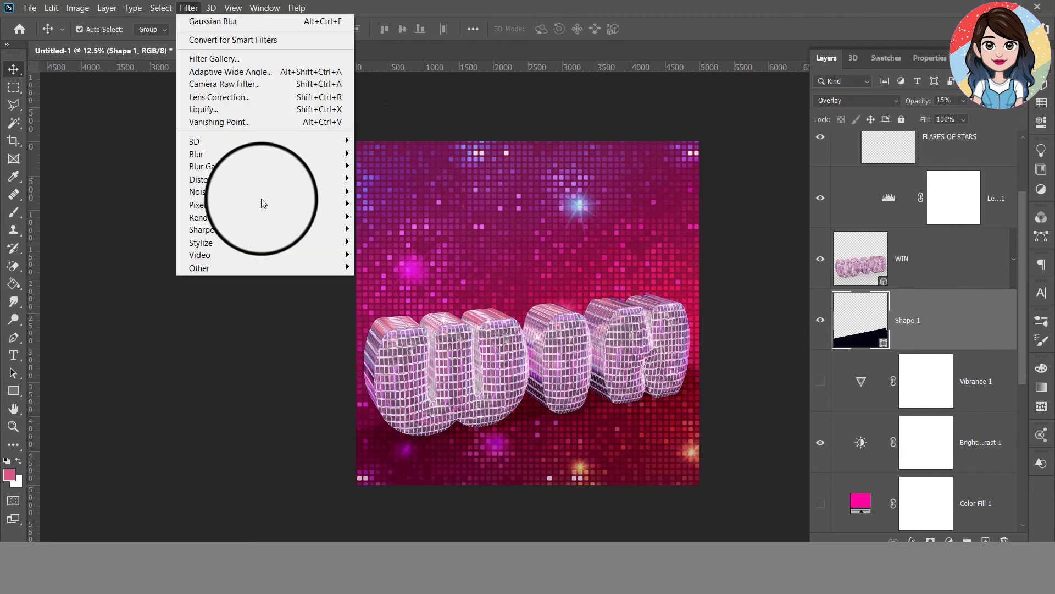
{"action": "left_click", "coordinate": [391, 212]}
{"action": "left_click", "coordinate": [460, 228]}
{"action": "left_click_drag", "start_coordinate": [174, 328], "coordinate": [213, 329]}
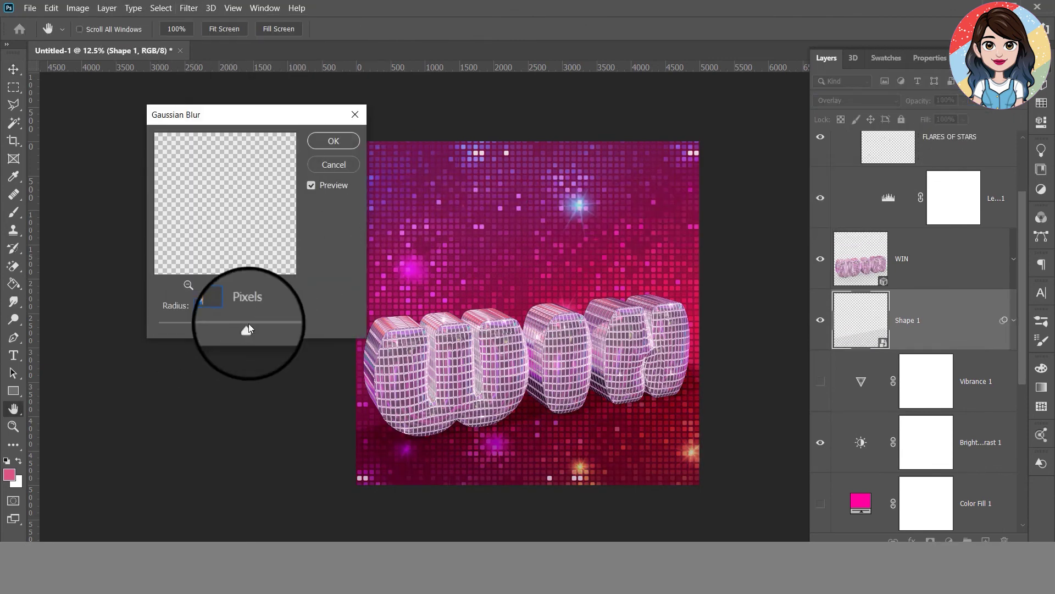
{"action": "left_click", "coordinate": [334, 140]}
{"action": "left_click", "coordinate": [857, 100]}
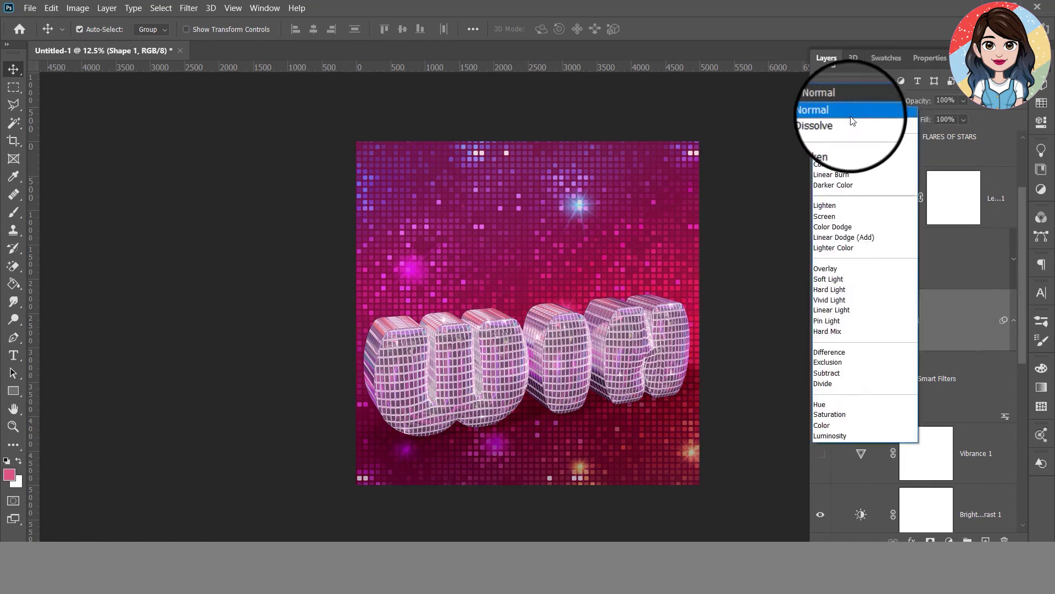
{"action": "left_click", "coordinate": [923, 147]}
Add a new Layer 1 for flares and pick a flare brush preset
{"action": "key", "text": "b"}
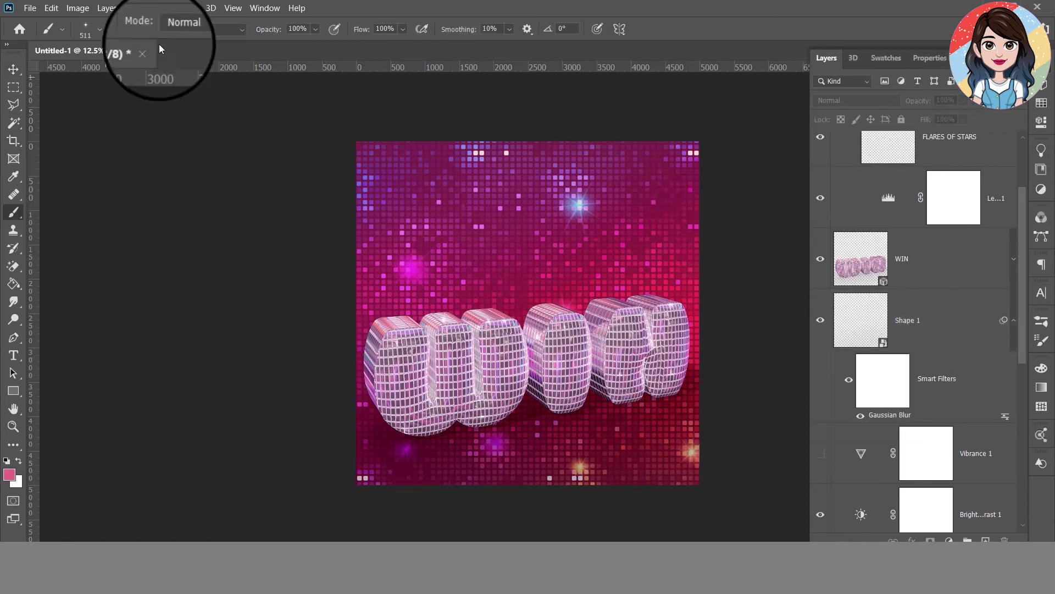
{"action": "left_click", "coordinate": [91, 29]}
{"action": "scroll", "coordinate": [907, 220], "scroll_direction": "up", "scroll_amount": 3}
{"action": "left_click", "coordinate": [935, 178]}
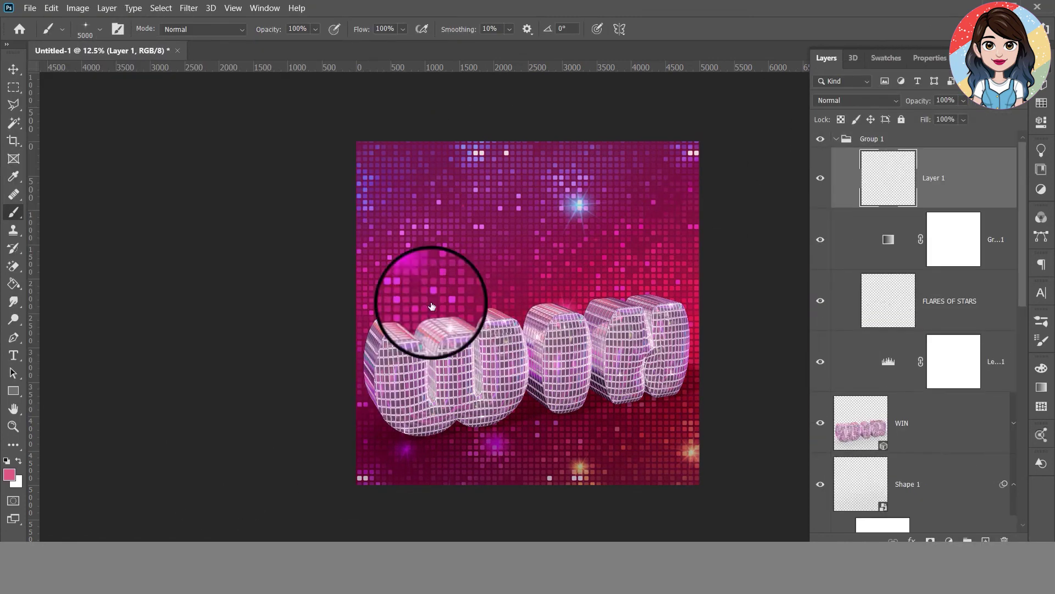
{"action": "left_click", "coordinate": [90, 29]}
{"action": "left_click_drag", "start_coordinate": [163, 72], "coordinate": [157, 72]}
{"action": "key", "text": "Escape"}
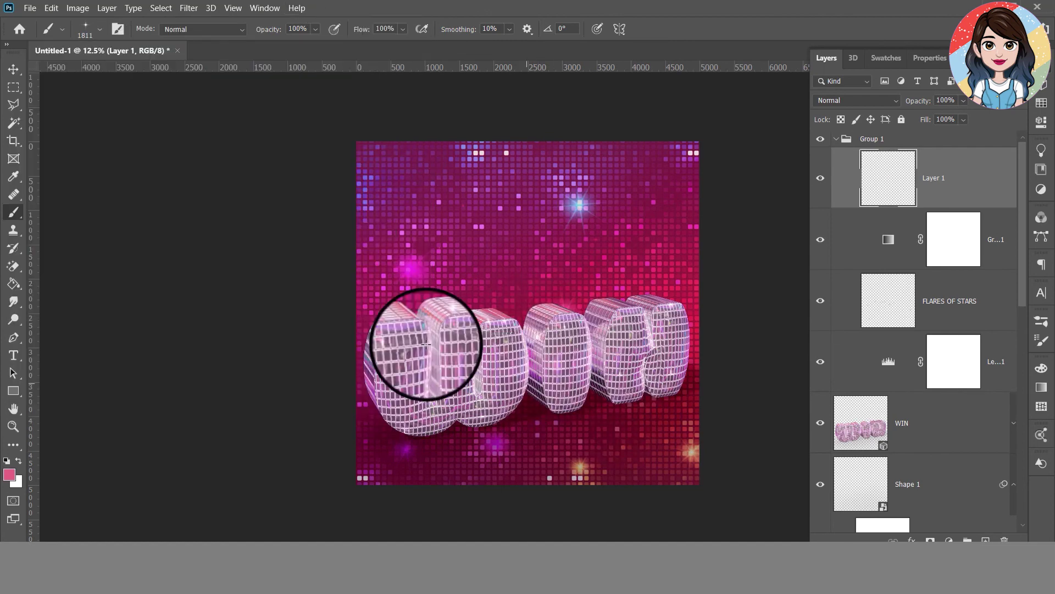
Stamp light pink flares at the canvas centre and top-right corner
{"action": "left_click", "coordinate": [90, 29]}
{"action": "left_click", "coordinate": [9, 474]}
{"action": "left_click", "coordinate": [687, 219]}
{"action": "key", "text": "Return"}
{"action": "left_click", "coordinate": [521, 304]}
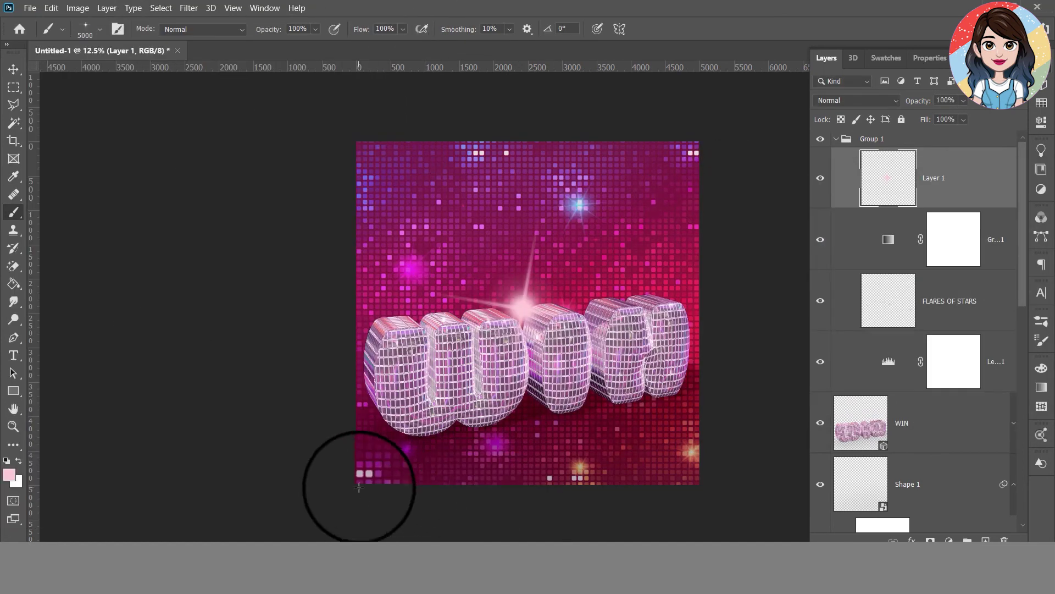
{"action": "left_click", "coordinate": [696, 142]}
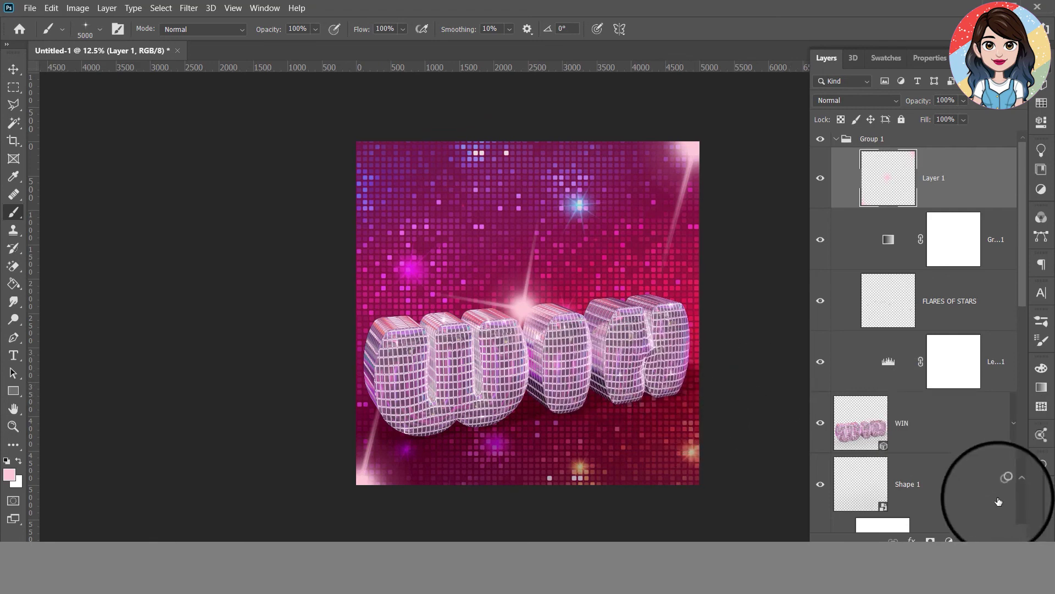
Stamp a flare at the last letter's base on new Layer 2 and move it below WIN
{"action": "left_click", "coordinate": [987, 538]}
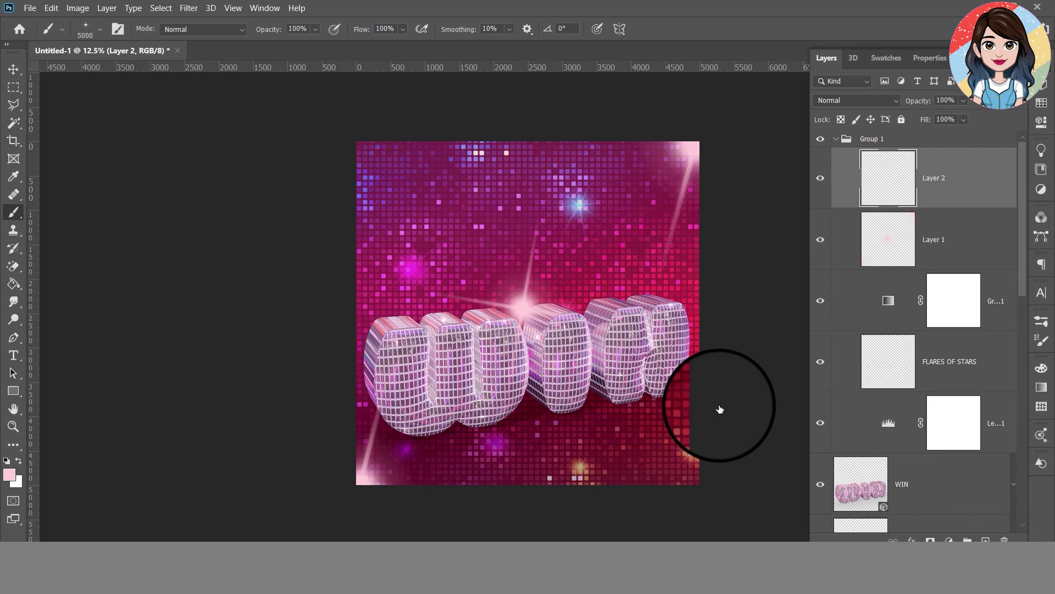
{"action": "left_click", "coordinate": [679, 392]}
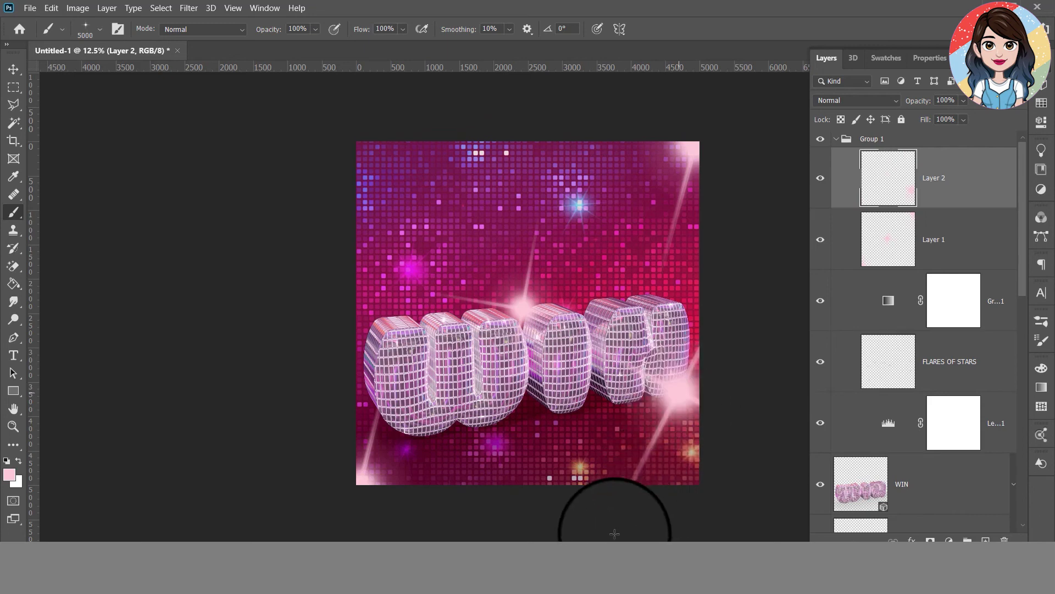
{"action": "left_click", "coordinate": [14, 71]}
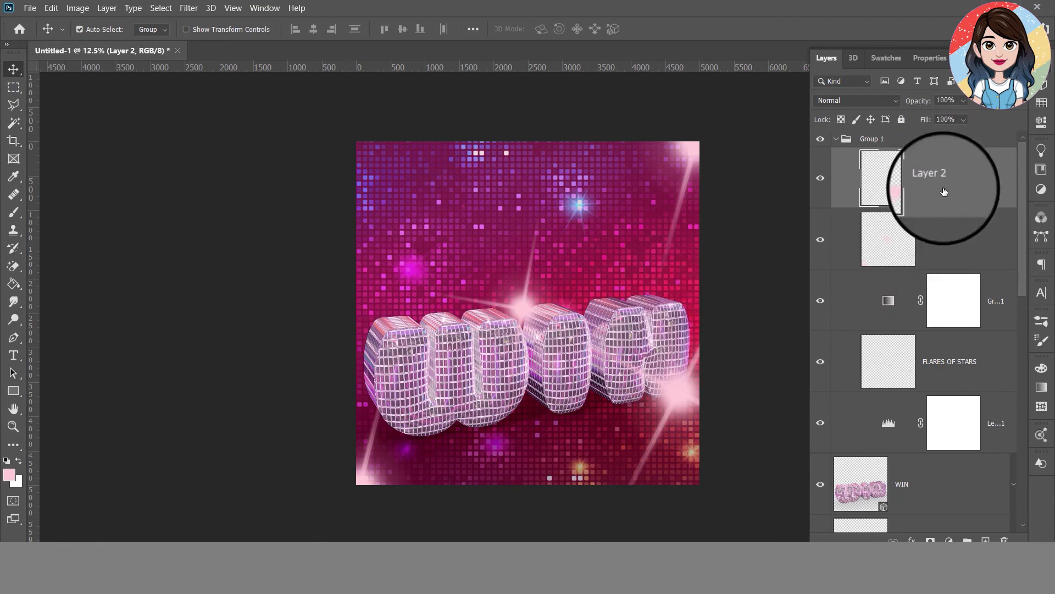
{"action": "mouse_move", "coordinate": [942, 189]}
{"action": "left_mouse_down"}
{"action": "mouse_move", "coordinate": [920, 528]}
{"action": "mouse_move", "coordinate": [921, 519]}
{"action": "left_mouse_up"}
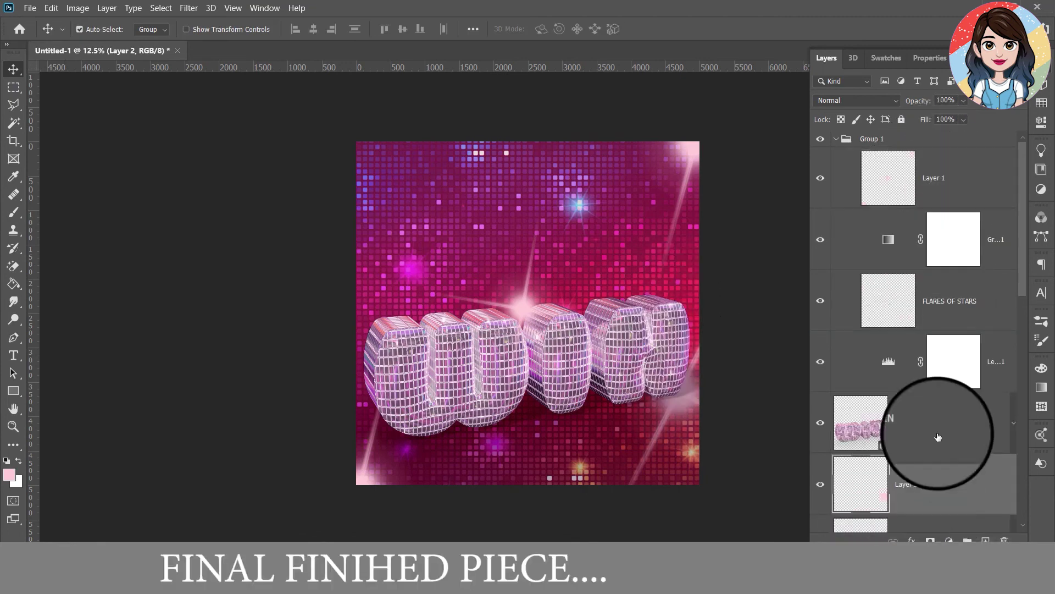
Set Layer 2's opacity to 64% and deselect to view the finished artwork
{"action": "scroll", "coordinate": [938, 435], "scroll_direction": "down", "scroll_amount": 2}
{"action": "scroll", "coordinate": [934, 437], "scroll_direction": "down", "scroll_amount": 2}
{"action": "scroll", "coordinate": [934, 437], "scroll_direction": "down", "scroll_amount": 2}
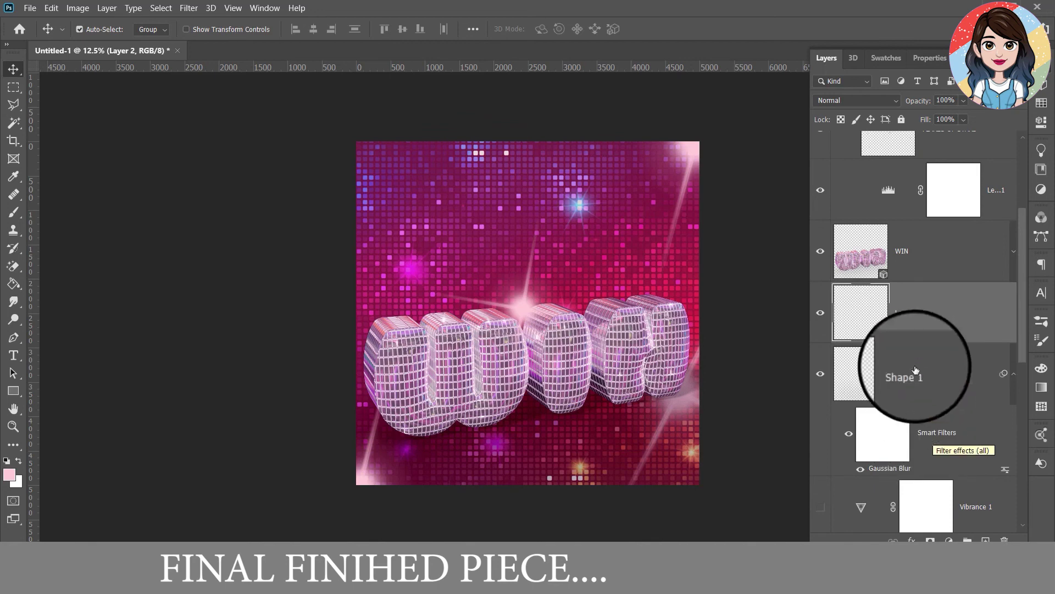
{"action": "left_click", "coordinate": [965, 100]}
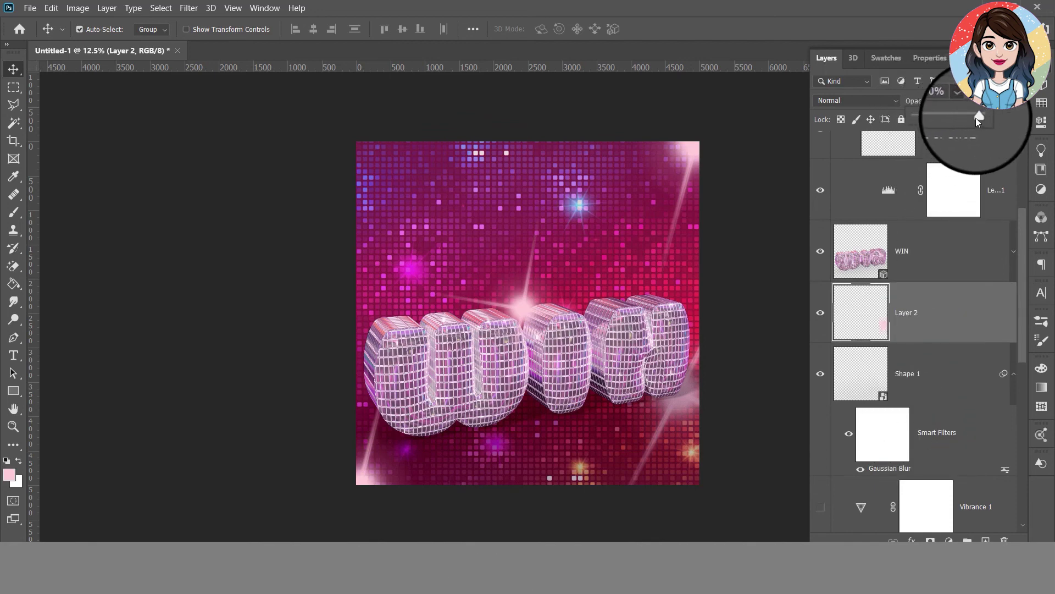
{"action": "left_click_drag", "start_coordinate": [977, 118], "coordinate": [956, 121]}
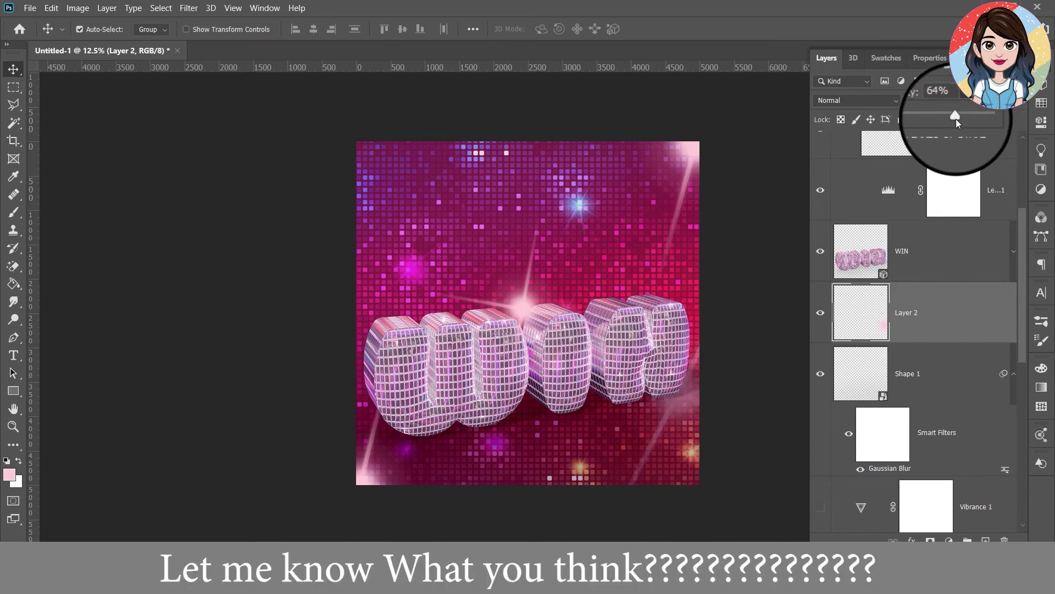
{"action": "left_click", "coordinate": [235, 412]}
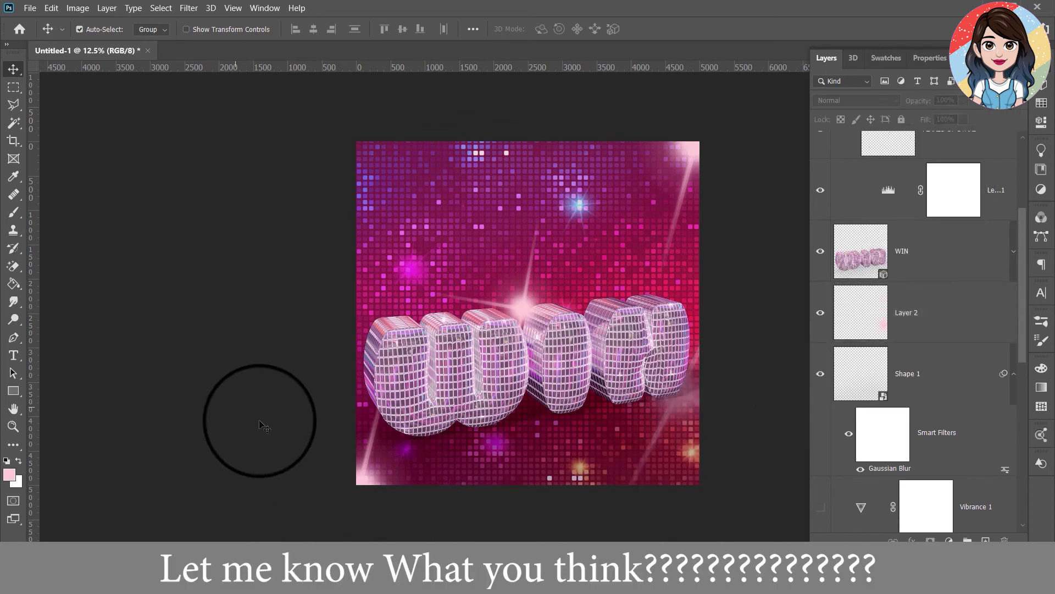